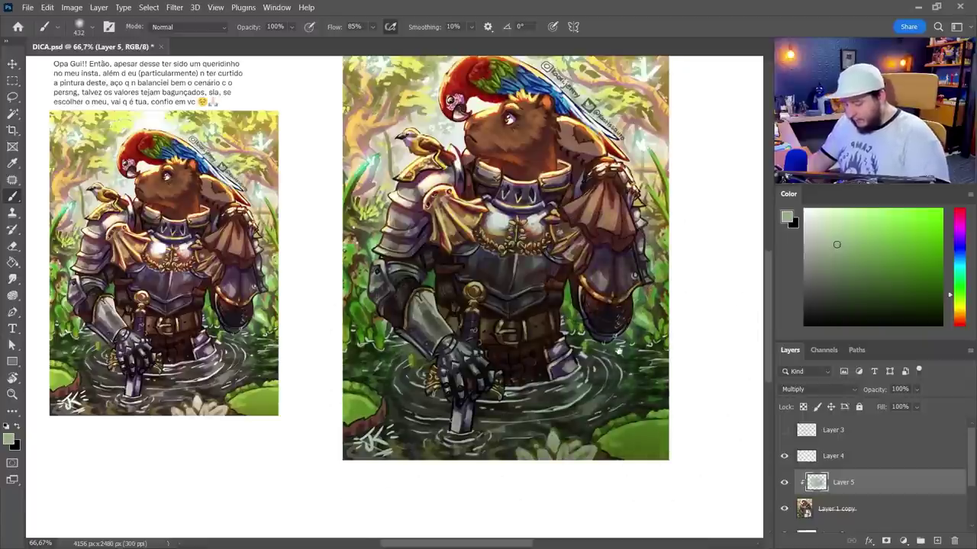
Step: Add a new layer above Layer 5 and paint a soft pale haze across the upper background and armour
left_click_drag(658, 404, 653, 446)
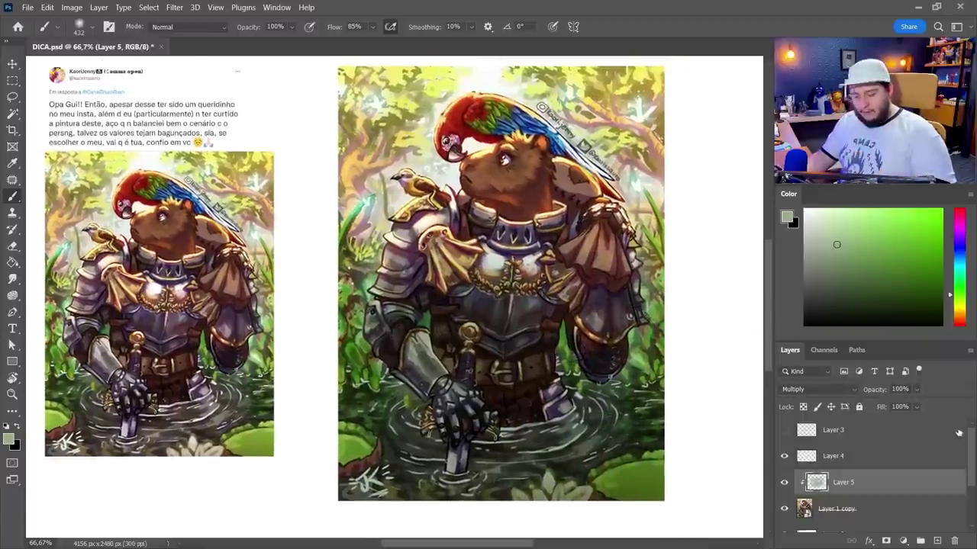
left_click(920, 540)
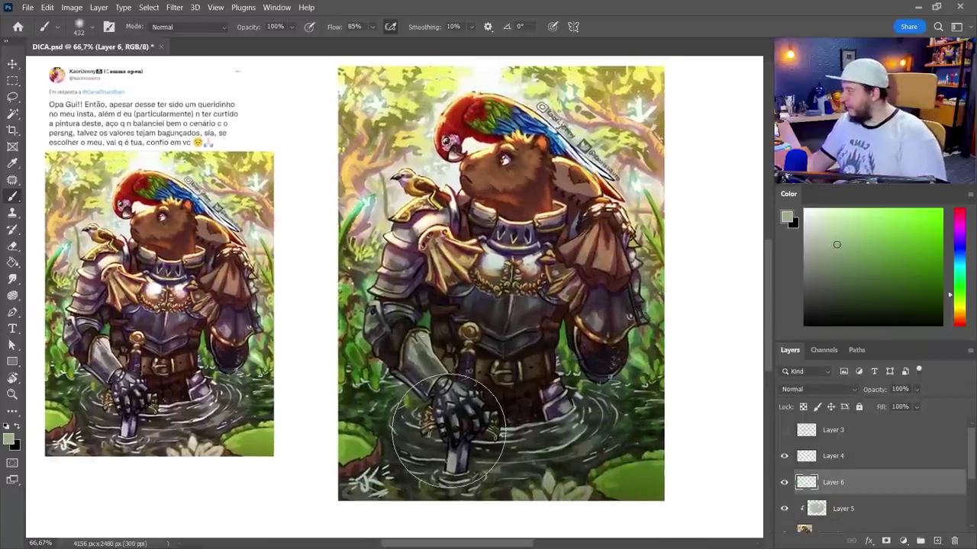
left_click(442, 180, "alt")
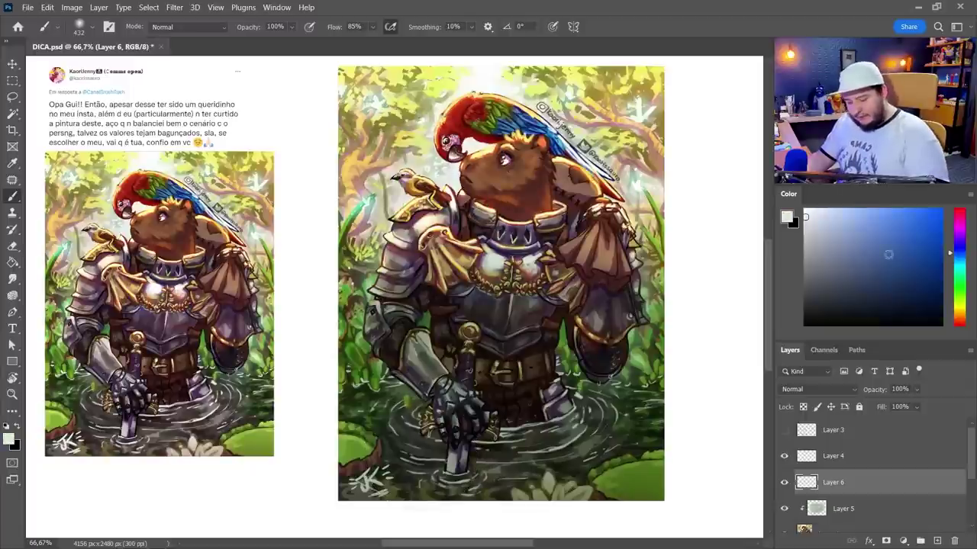
left_click(958, 275)
mouse_move(427, 244)
left_mouse_down()
mouse_move(348, 251)
mouse_move(429, 126)
mouse_move(572, 190)
mouse_move(676, 174)
mouse_move(698, 321)
left_mouse_up()
Step: Paint a soft pale-yellow haze around the parrot, bird and shoulders, undoing the last excess stroke
left_click(962, 305)
left_click(865, 209)
mouse_move(573, 126)
left_mouse_down()
mouse_move(663, 226)
mouse_move(653, 208)
left_mouse_up()
mouse_move(396, 162)
left_mouse_down()
mouse_move(419, 172)
mouse_move(404, 210)
left_mouse_up()
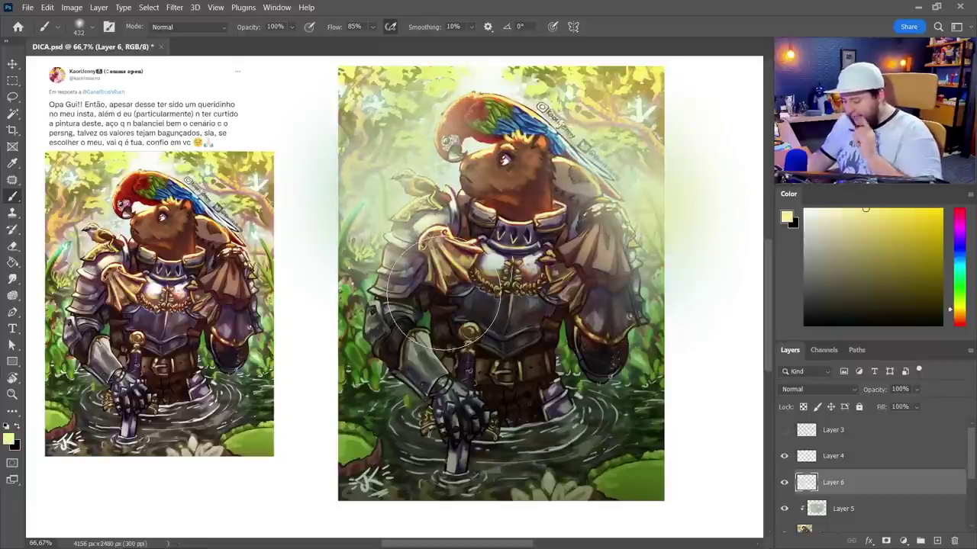
mouse_move(466, 198)
left_mouse_down()
mouse_move(456, 188)
mouse_move(428, 212)
left_mouse_up()
key("ctrl+z")
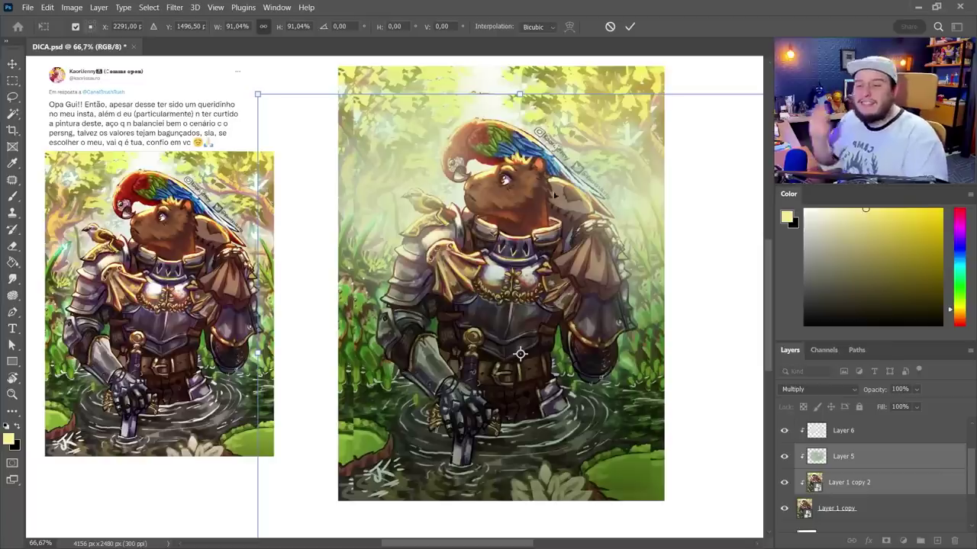
Step: Apply the 91.04% scaling to the selected artwork layers and add a new layer above Layer 6
left_click(628, 32)
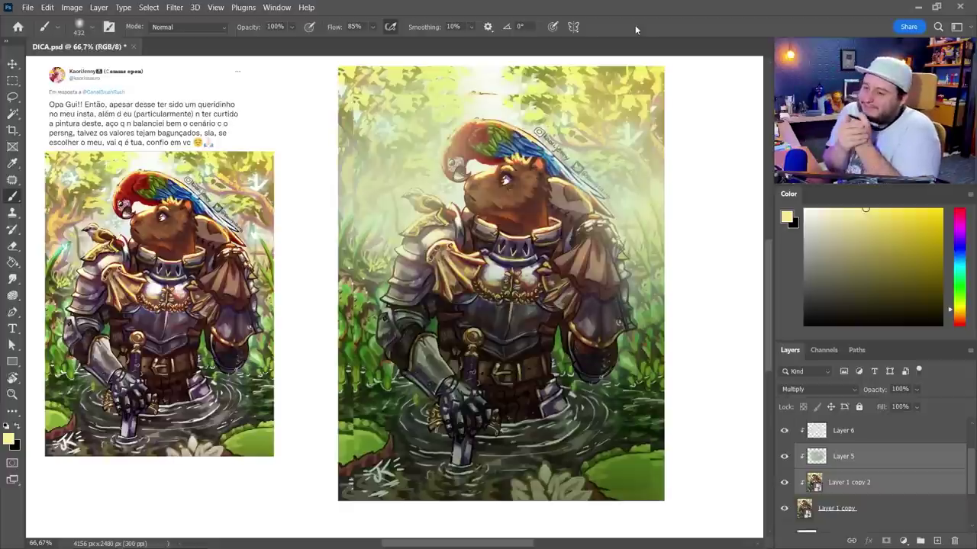
left_click(849, 441)
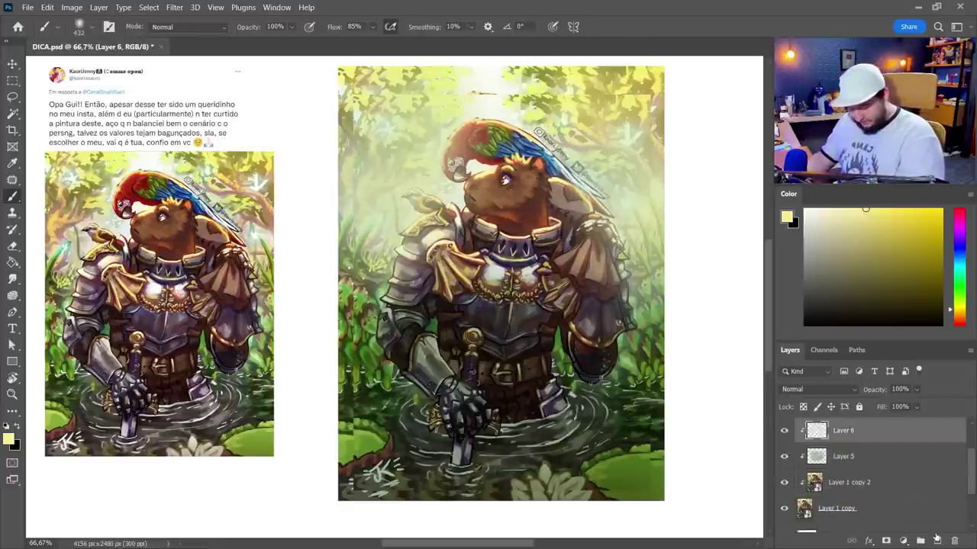
left_click(937, 540)
Step: With the 84 px Splerdge brush, paint near-white light patches among the background foliage around the parrot
right_click(532, 314)
scroll(650, 486, "down", 2)
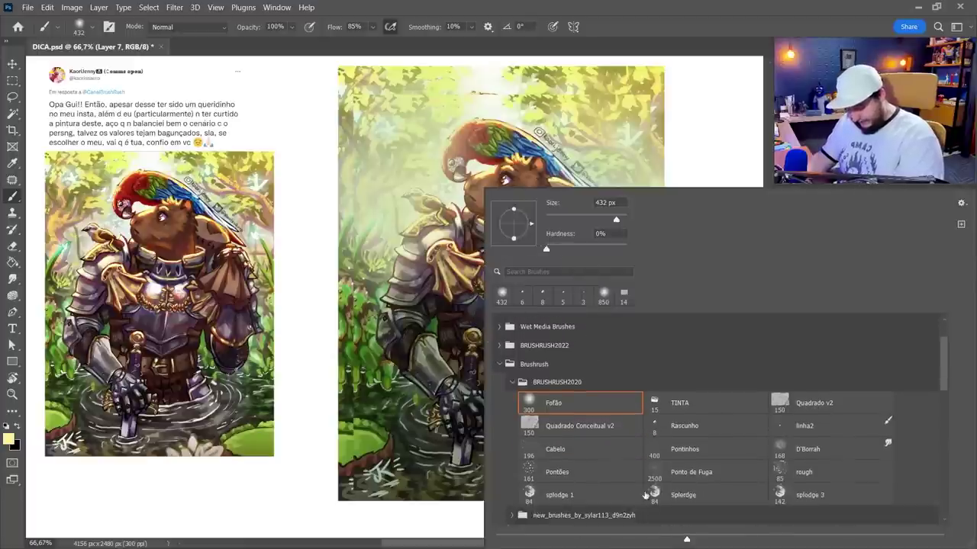
left_click(671, 497)
left_click(629, 41)
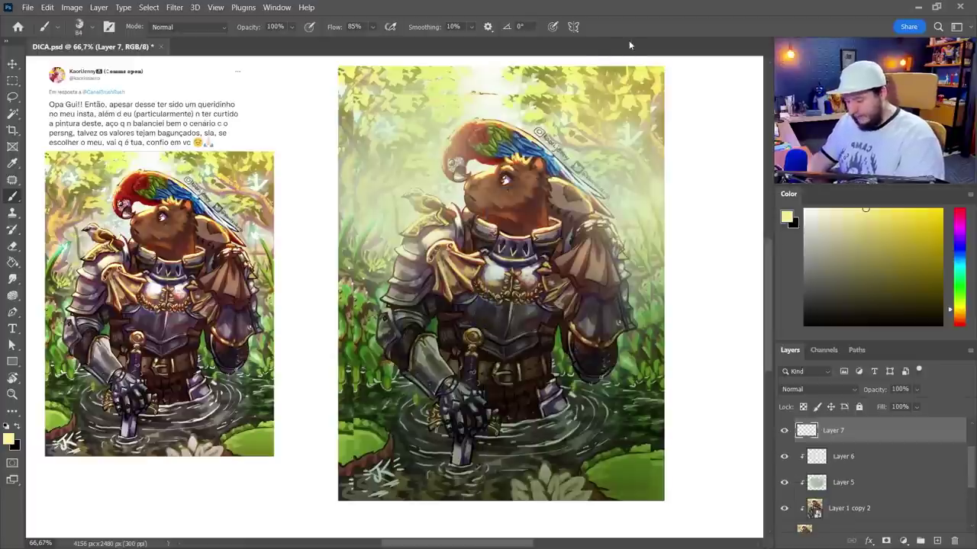
left_click(485, 100, "alt")
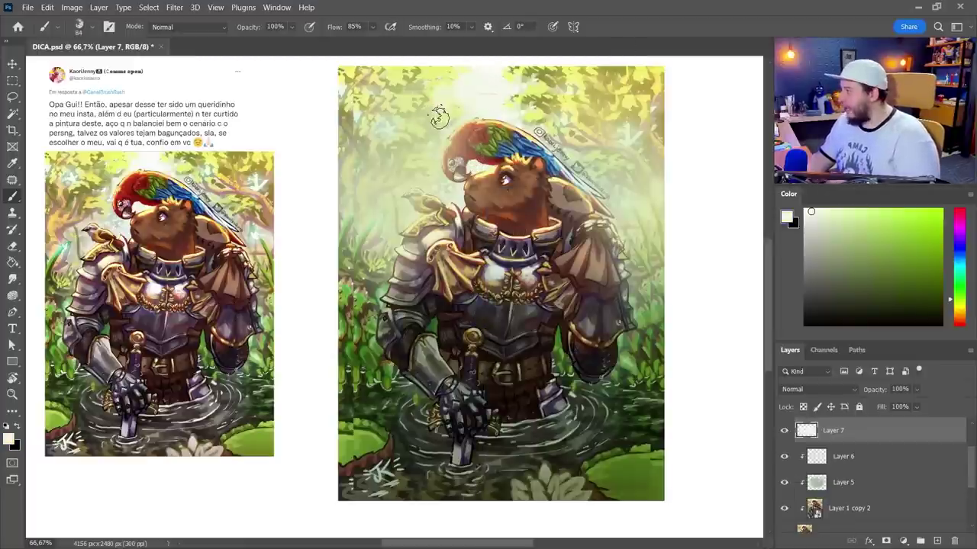
left_click_drag(450, 132, 408, 97)
mouse_move(423, 140)
left_mouse_down()
mouse_move(410, 170)
mouse_move(407, 136)
left_mouse_up()
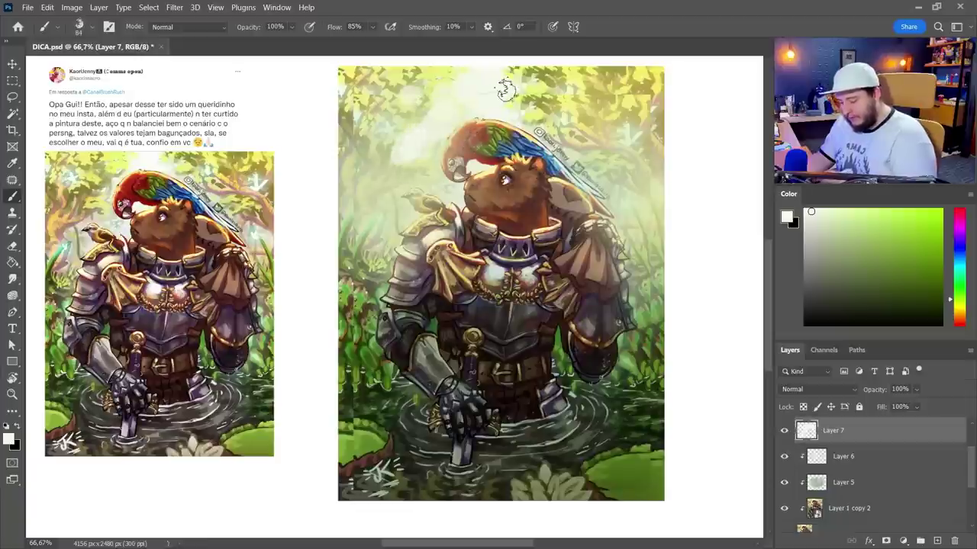
mouse_move(505, 89)
left_mouse_down()
mouse_move(523, 107)
mouse_move(580, 115)
mouse_move(565, 122)
mouse_move(565, 82)
mouse_move(572, 123)
mouse_move(558, 119)
mouse_move(652, 103)
mouse_move(632, 136)
mouse_move(648, 161)
left_mouse_up()
mouse_move(391, 204)
left_mouse_down()
mouse_move(398, 222)
mouse_move(359, 167)
left_mouse_up()
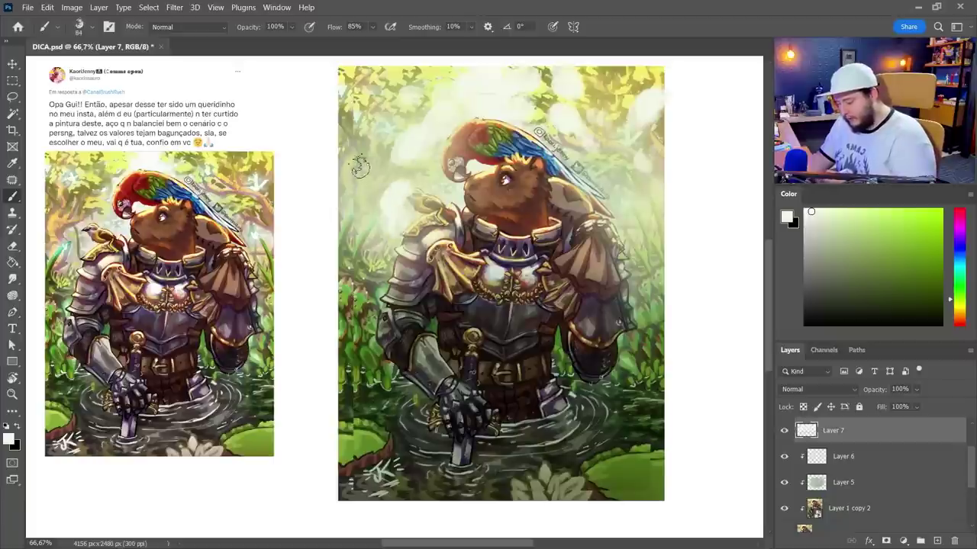
Step: Reduce the brush to 37 px and paint sampled grey-green tones into the trees behind the small bird
right_click(486, 189)
left_click(567, 220)
left_click(662, 117)
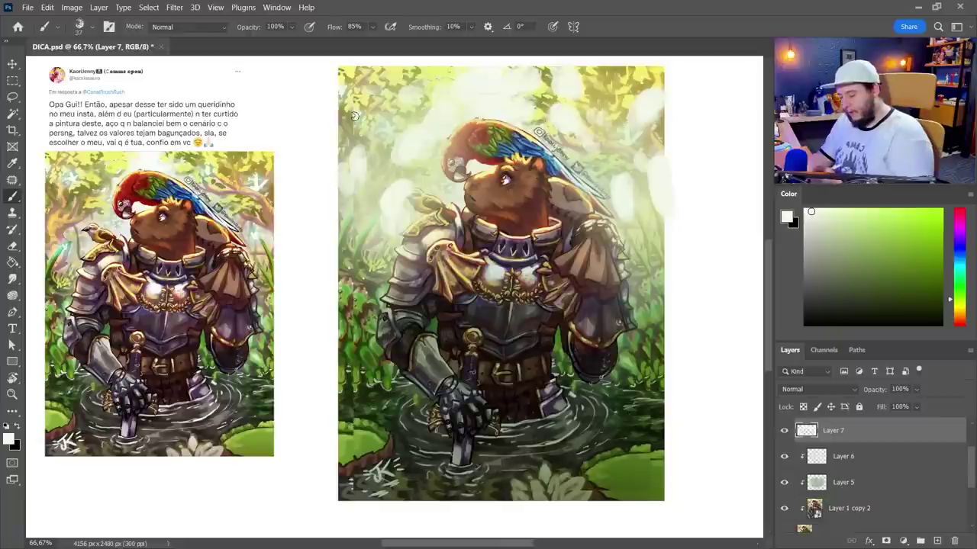
left_click(376, 168, "alt")
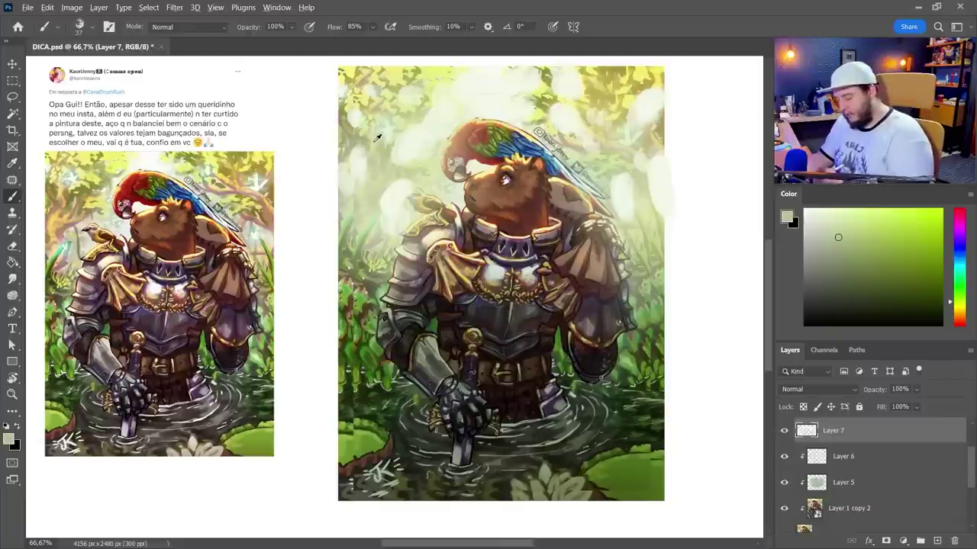
left_click(341, 122, "alt")
left_click_drag(362, 199, 381, 194)
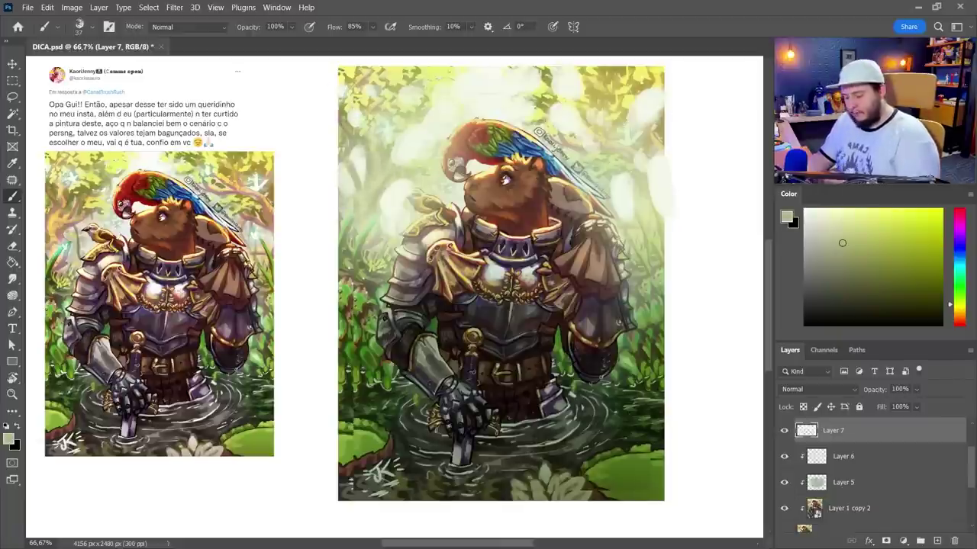
Step: Enlarge the brush to 77 px and block in more hazy grey-green trees in the background
right_click(414, 137)
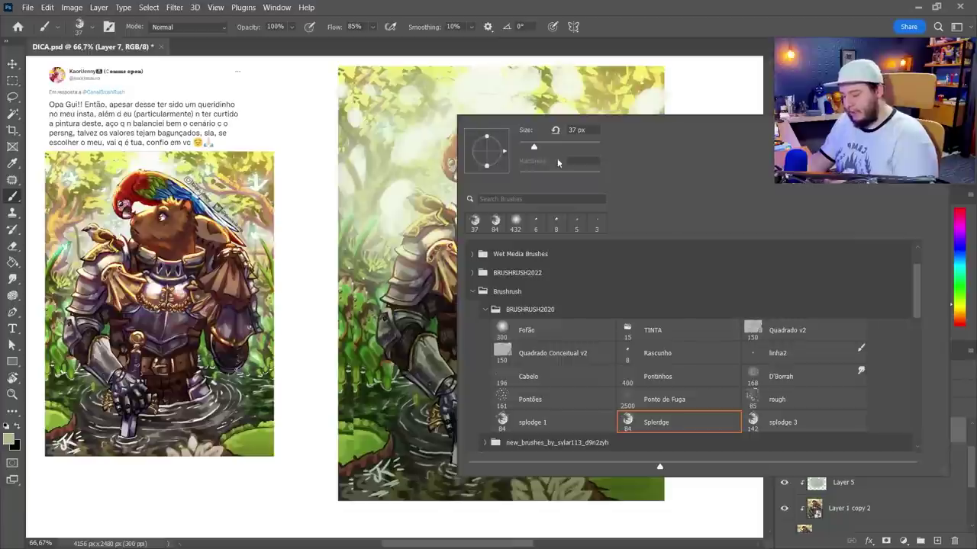
left_click(557, 154)
key("Return")
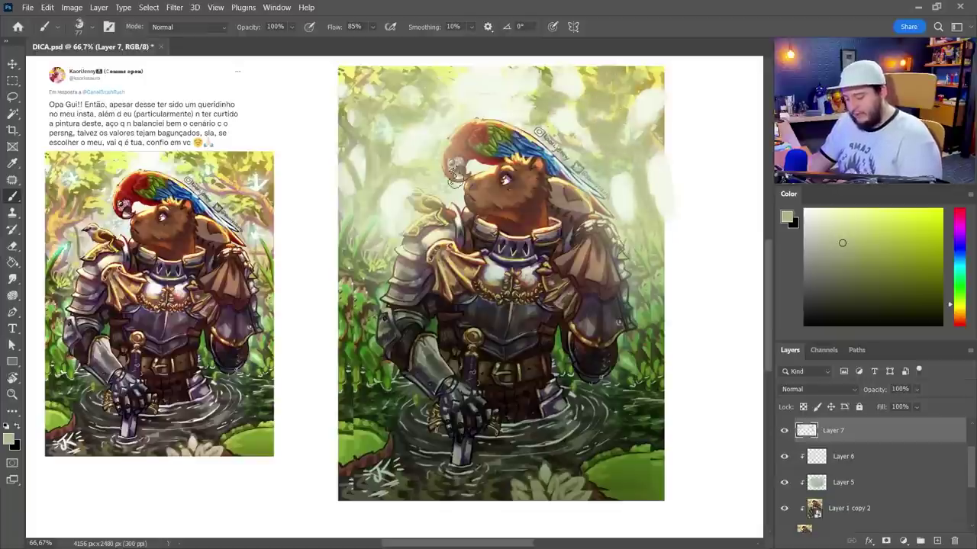
Step: Activate the Eraser and reduce its brush size
key("e")
right_click(418, 191)
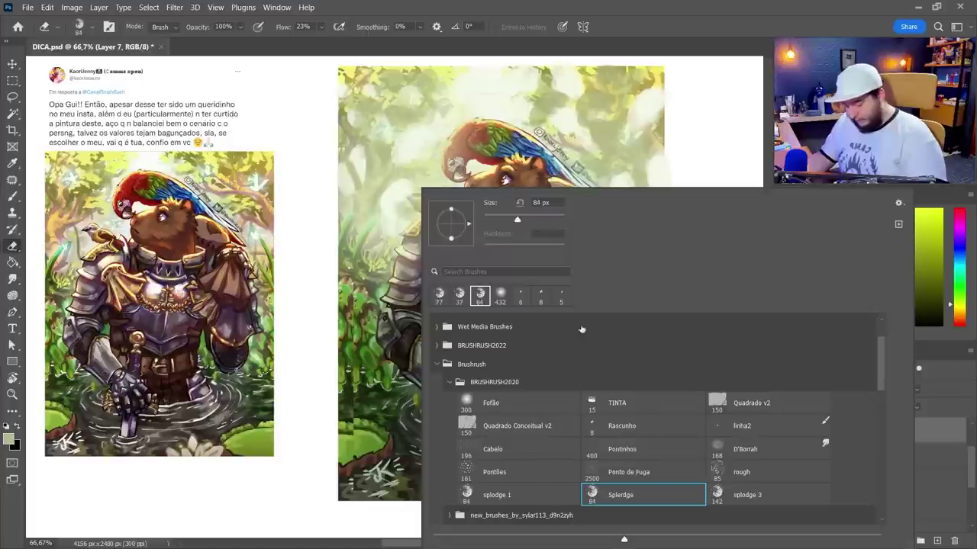
left_click_drag(489, 220, 494, 220)
left_click(671, 27)
Step: Hide and show Layer 5 and Layer 6 in turn to identify which one holds the haze
left_click(826, 458)
left_click(816, 483)
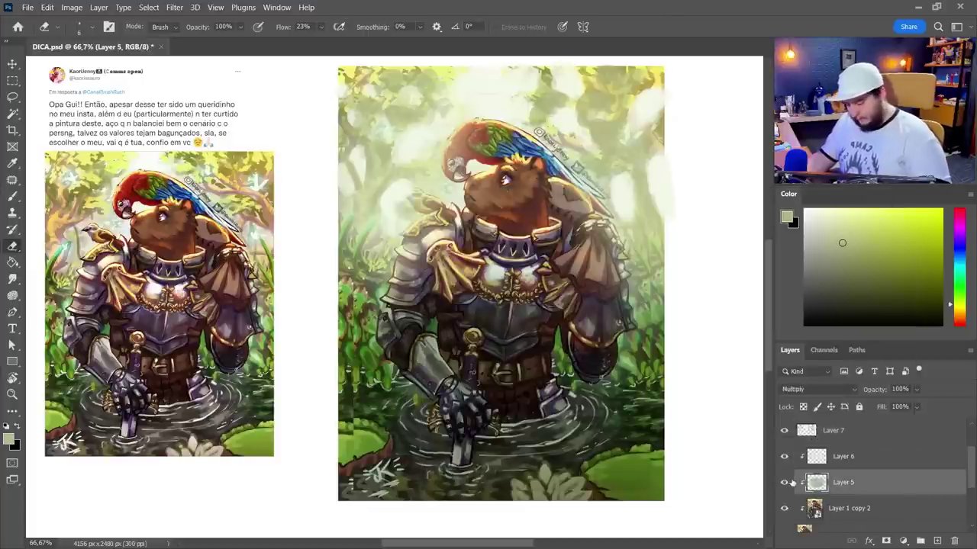
left_click(786, 484)
left_click(786, 484)
left_click(833, 456)
left_click(786, 462)
left_click(785, 457)
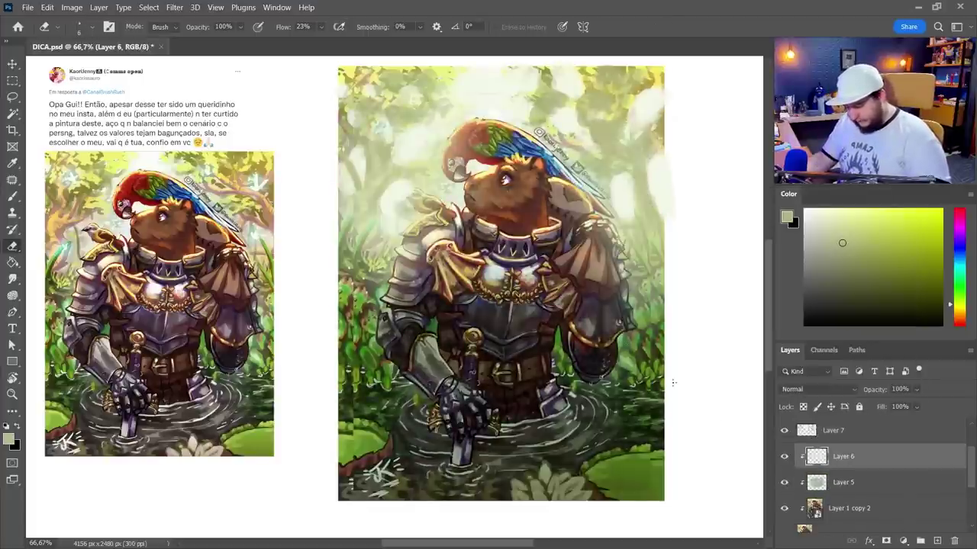
Step: Erase the Layer 6 haze over the small bird and the parrot's head using the Splerdge brush at 64 px
right_click(435, 180)
left_click(658, 488)
left_click_drag(500, 214, 507, 214)
left_click_drag(413, 196, 439, 206)
left_click_drag(457, 164, 523, 143)
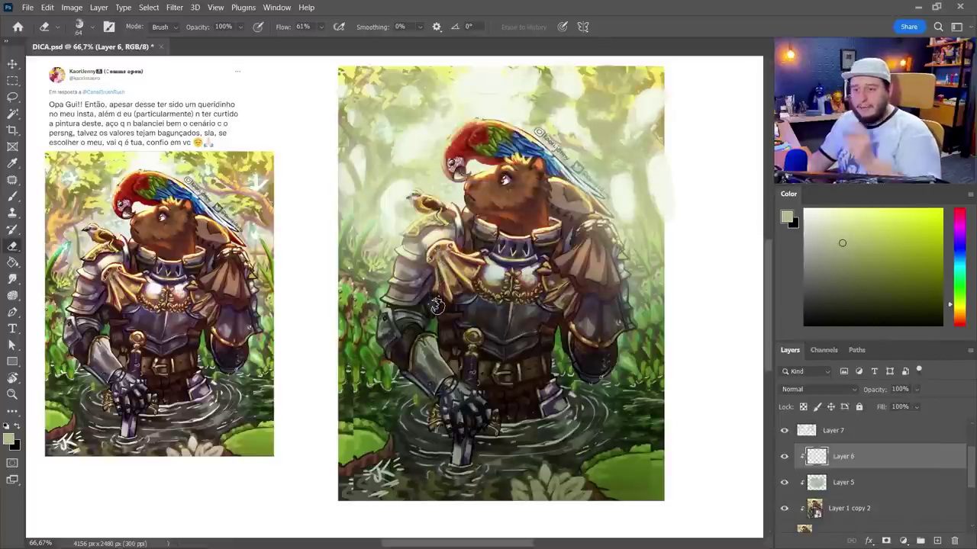
Step: Hide and show Layer 5 to check its effect on the armoured character
left_click(828, 490)
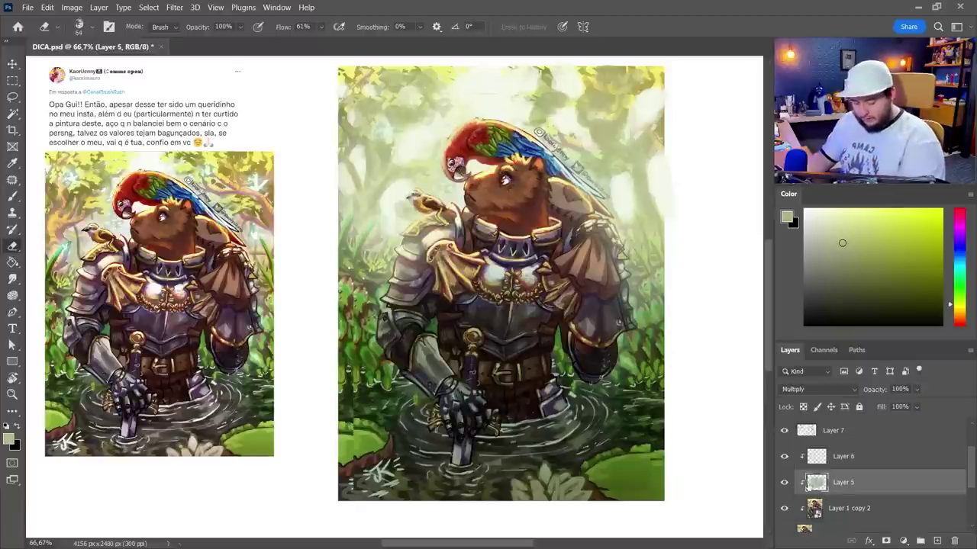
left_click(789, 486)
left_click(789, 486)
Step: Adjust the hue and saturation of the haze on Layer 6
left_click(835, 467)
key("i")
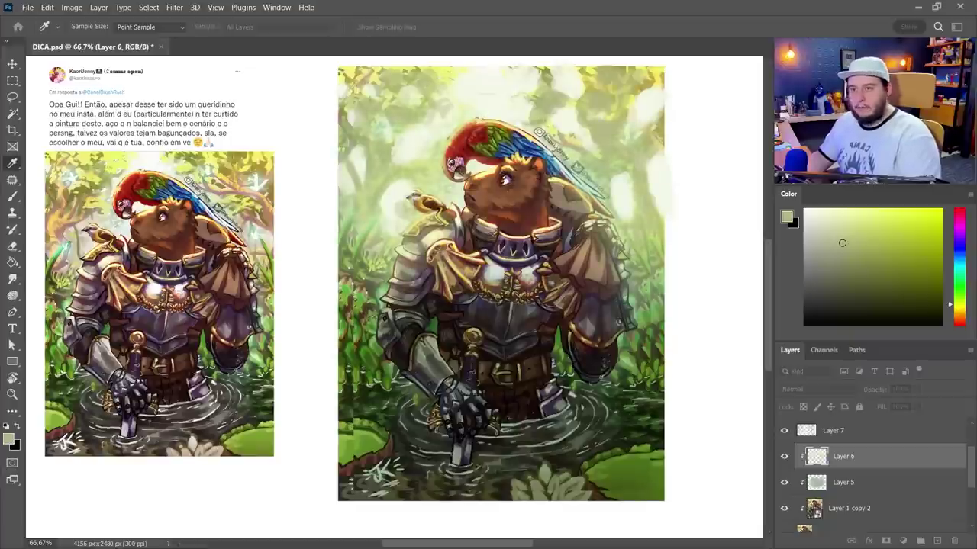
key("Return")
left_click(862, 433)
key("ctrl+u")
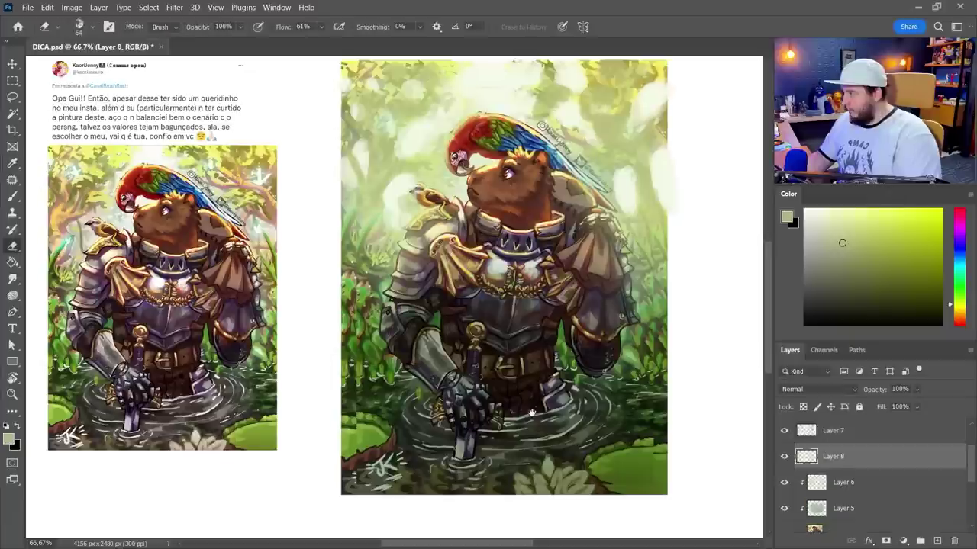
Step: Clip the new layer above Layer 6 to the artwork below and get the Brush ready for painting
key("b")
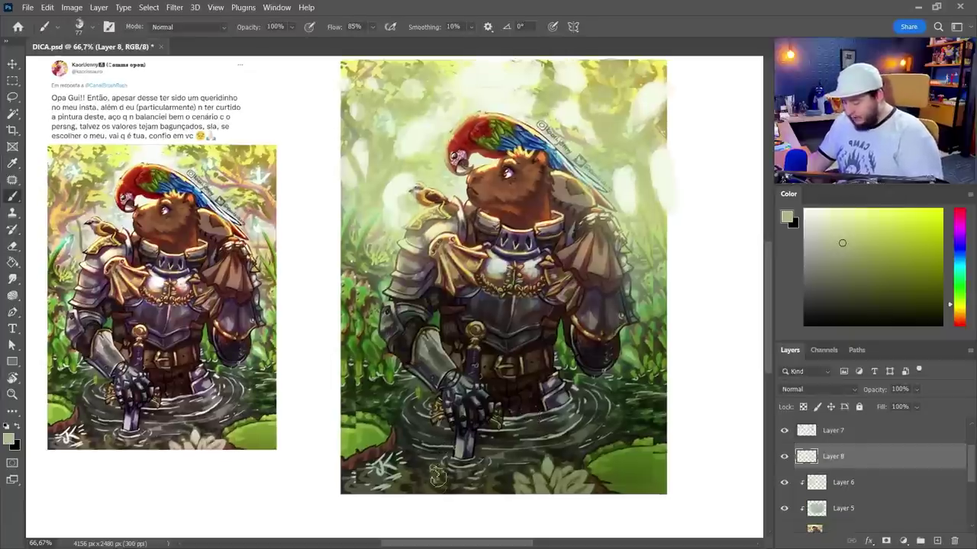
left_click(370, 446, "alt")
key("ctrl+alt+g")
Step: Paint both lily pads in the lower corners with a flat, muted green on Layer 8
left_click(643, 461, "alt")
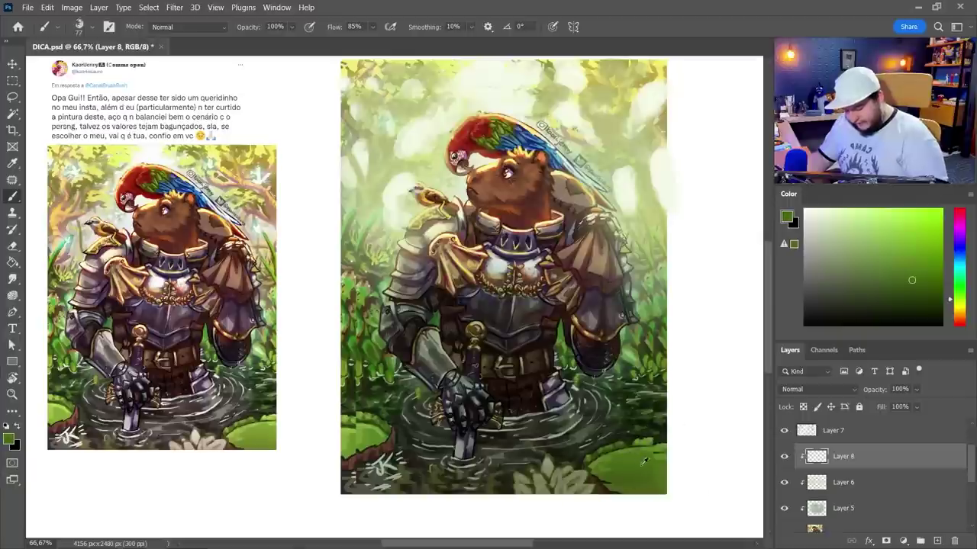
left_click(619, 463, "alt")
left_click(959, 252)
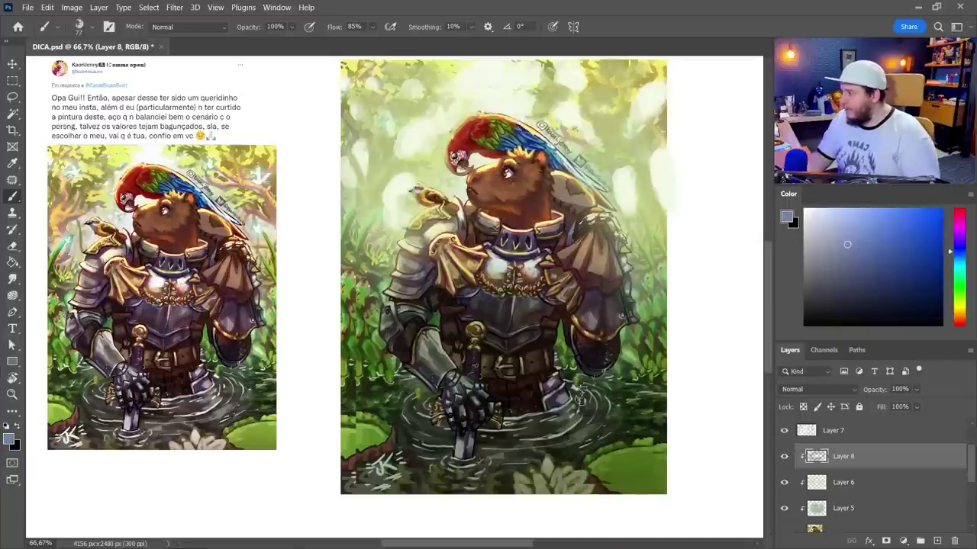
left_click(624, 468, "alt")
mouse_move(629, 470)
left_mouse_down()
mouse_move(647, 483)
mouse_move(621, 484)
left_mouse_up()
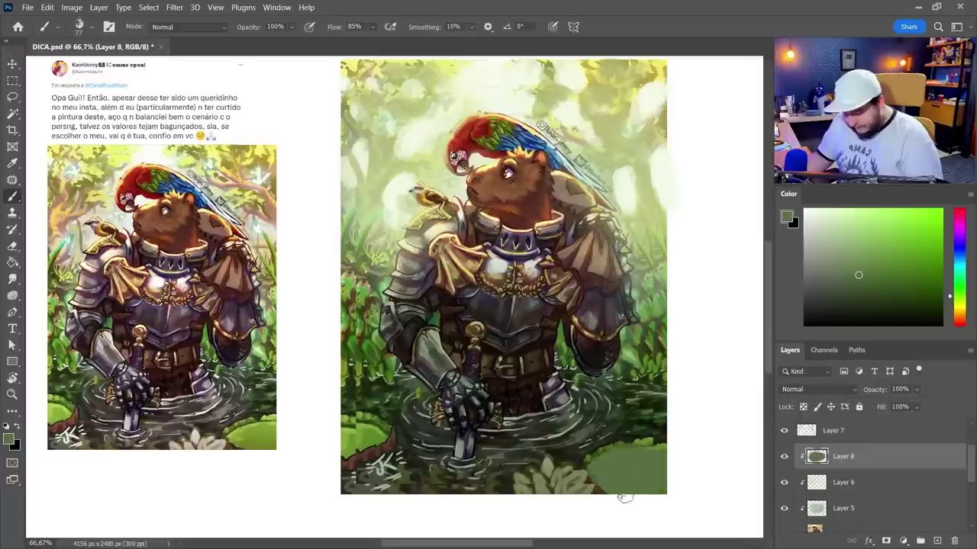
mouse_move(347, 458)
left_mouse_down()
mouse_move(370, 431)
mouse_move(381, 441)
left_mouse_up()
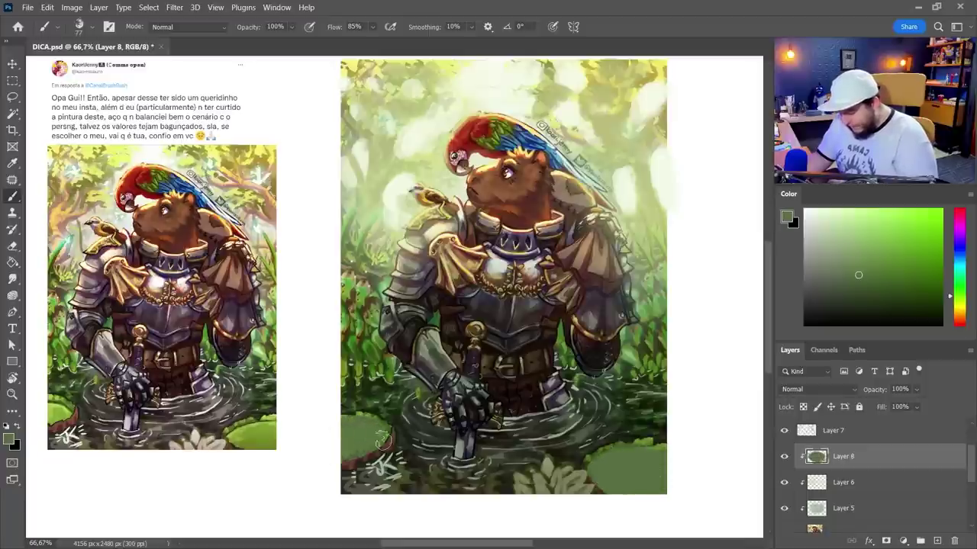
key("ctrl+z")
Step: Enlarge the brush to 97 px and paint muted olive over the signature and white ripples in the water near the lower-left lily pad
right_click(512, 433)
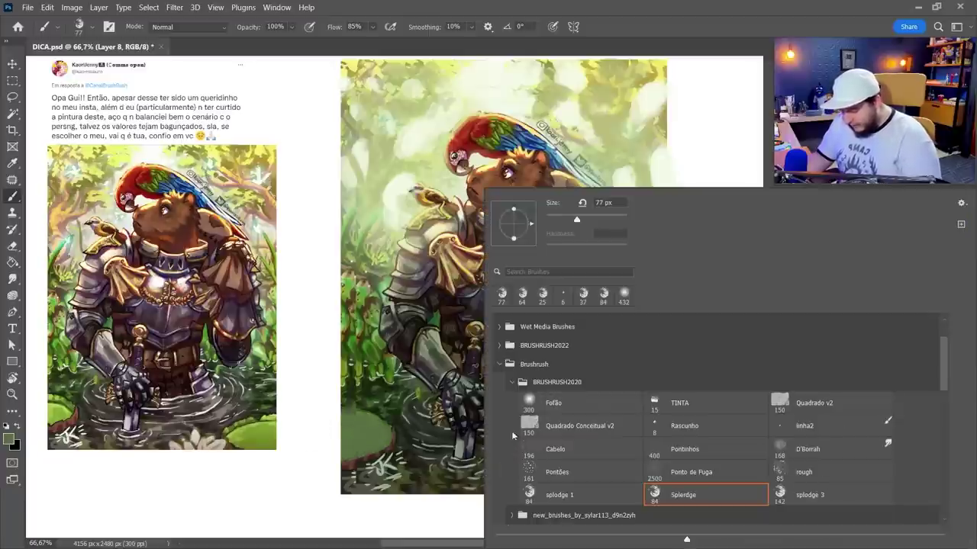
left_click(563, 219)
left_click(414, 473, "alt")
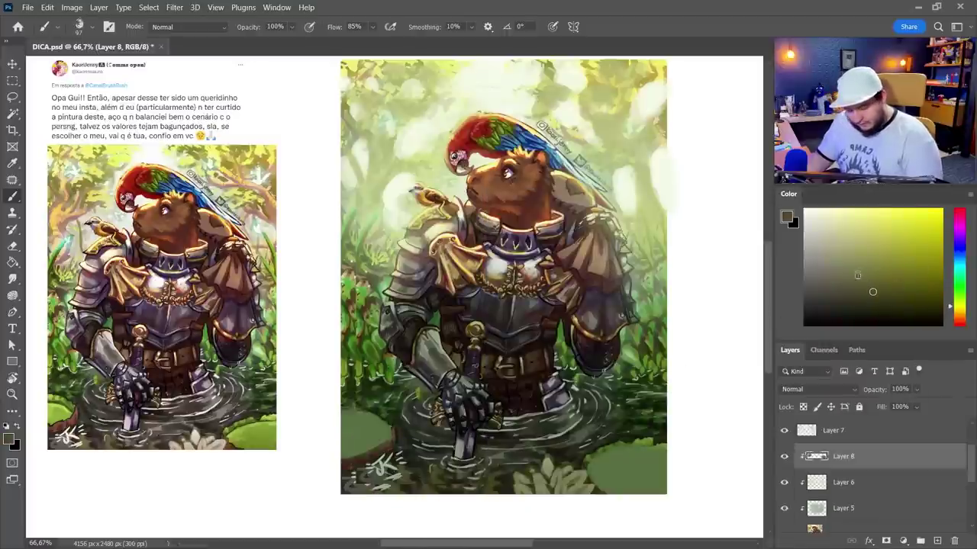
left_click(863, 284)
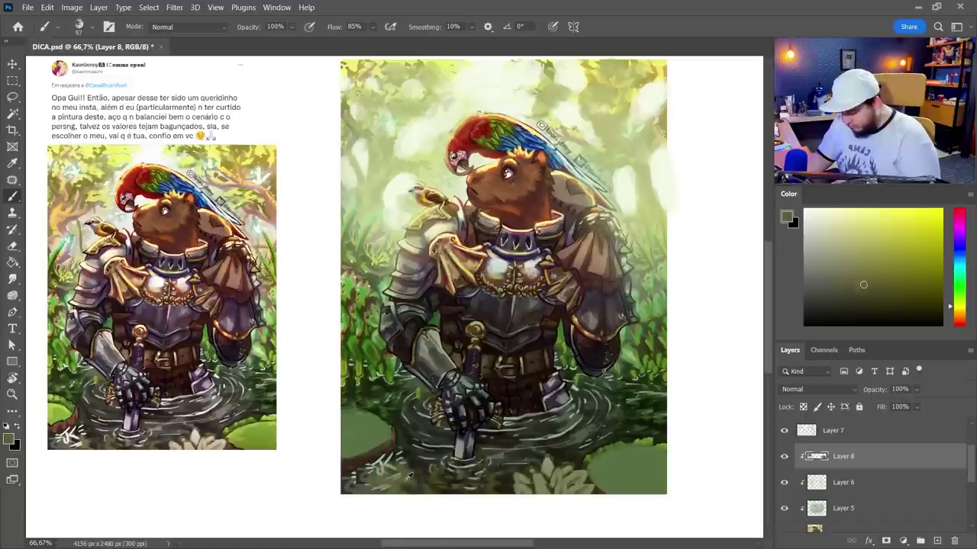
mouse_move(408, 477)
left_mouse_down()
mouse_move(358, 480)
mouse_move(412, 480)
mouse_move(395, 460)
mouse_move(385, 408)
mouse_move(408, 385)
mouse_move(421, 464)
mouse_move(437, 474)
left_mouse_up()
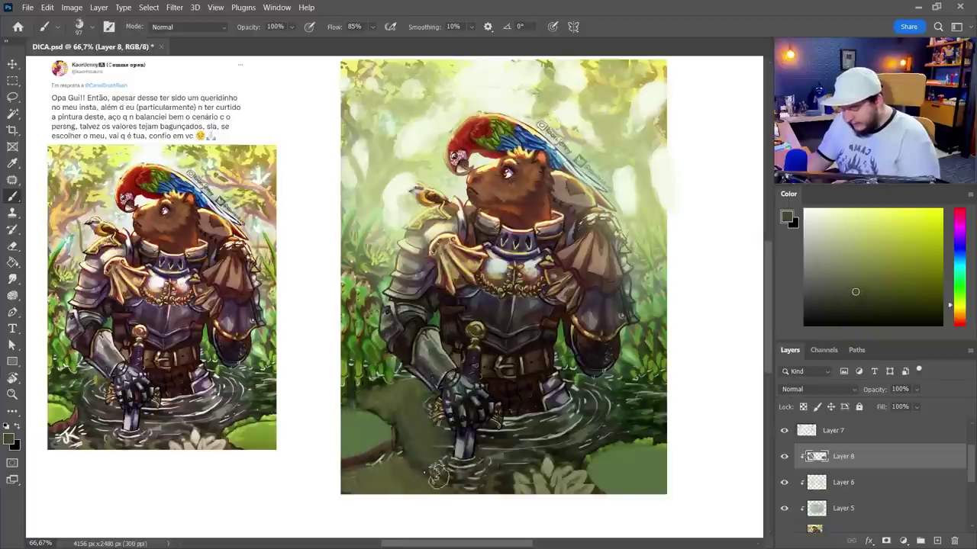
Step: Cover the remaining ripples around the sword, the character and the background shoreline with flat, muted green-grey tones sampled from the water
left_click(488, 462, "alt")
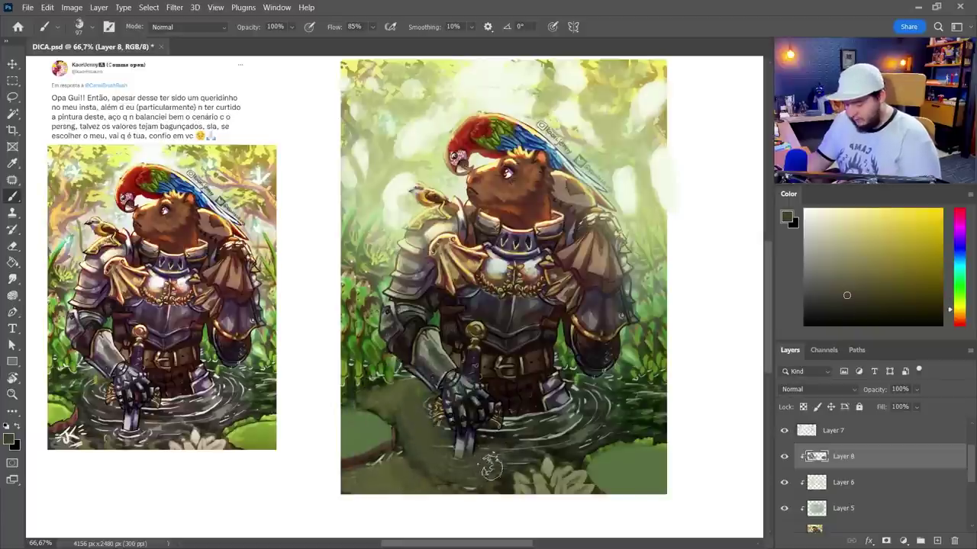
left_click(535, 438, "alt")
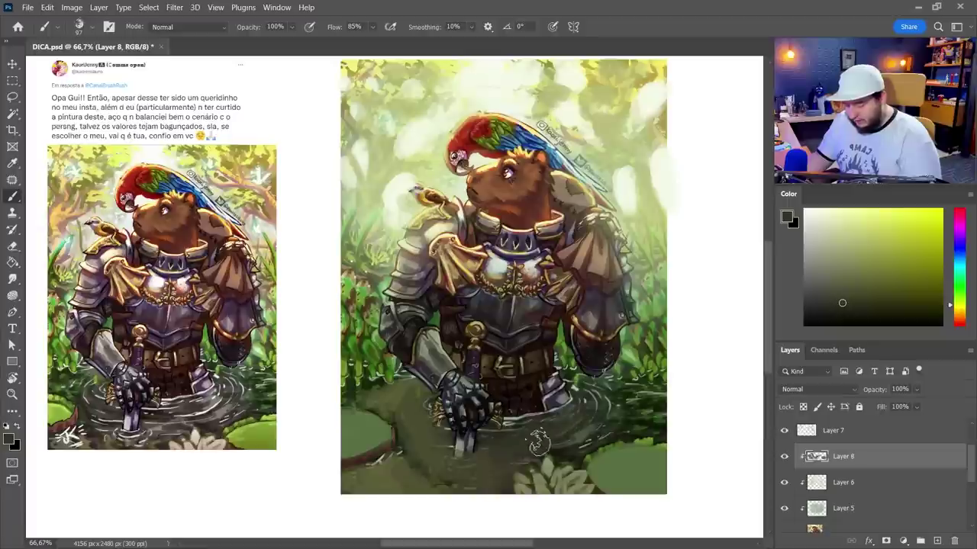
left_click(583, 434, "alt")
mouse_move(583, 430)
left_mouse_down()
mouse_move(541, 436)
mouse_move(663, 413)
mouse_move(545, 444)
mouse_move(658, 412)
left_mouse_up()
left_click(636, 415, "alt")
left_click(613, 424, "alt")
left_click(611, 427, "alt")
left_click(603, 409, "alt")
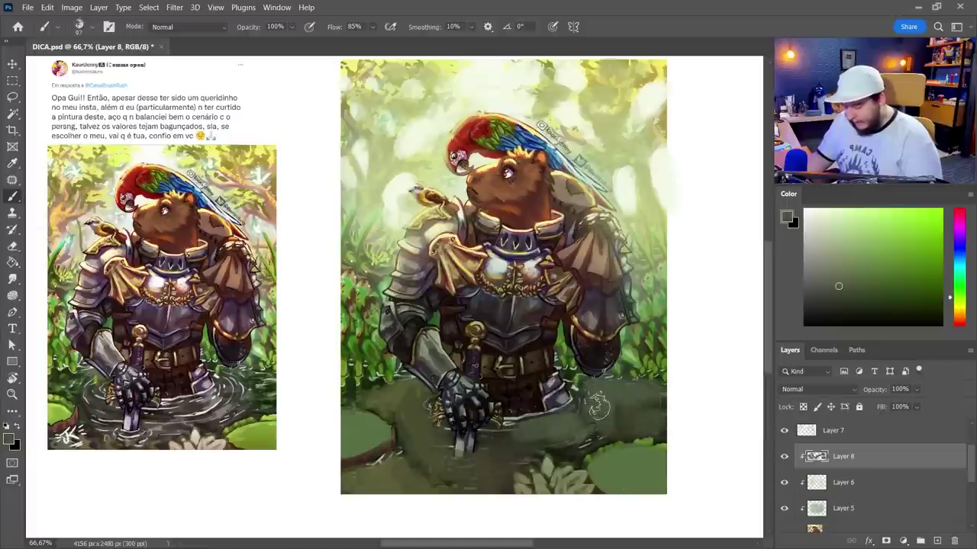
left_click(383, 407, "alt")
mouse_move(366, 406)
left_mouse_down()
mouse_move(382, 404)
mouse_move(359, 389)
left_mouse_up()
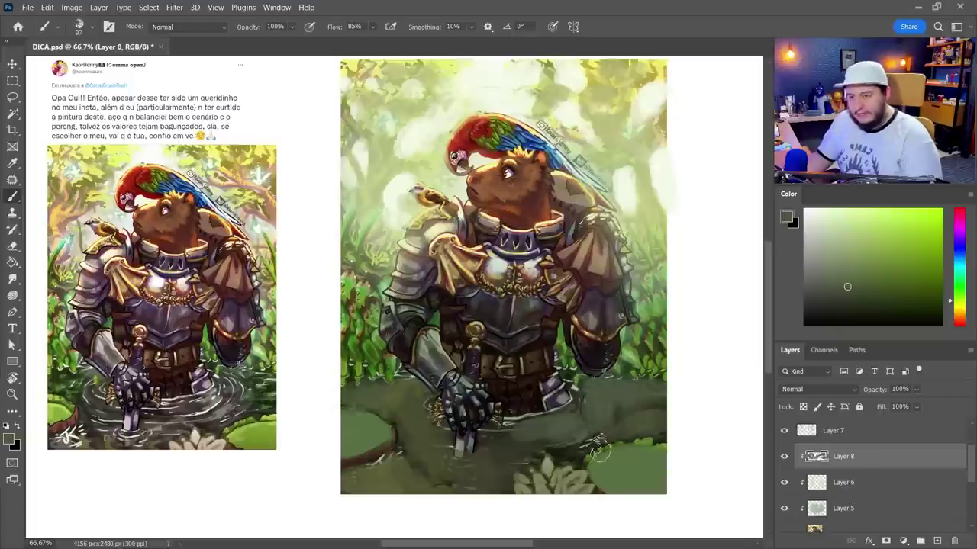
Step: Repaint the water lily's petals in a lighter cool grey on Layer 8 with a 25 px brush
left_click(570, 458, "alt")
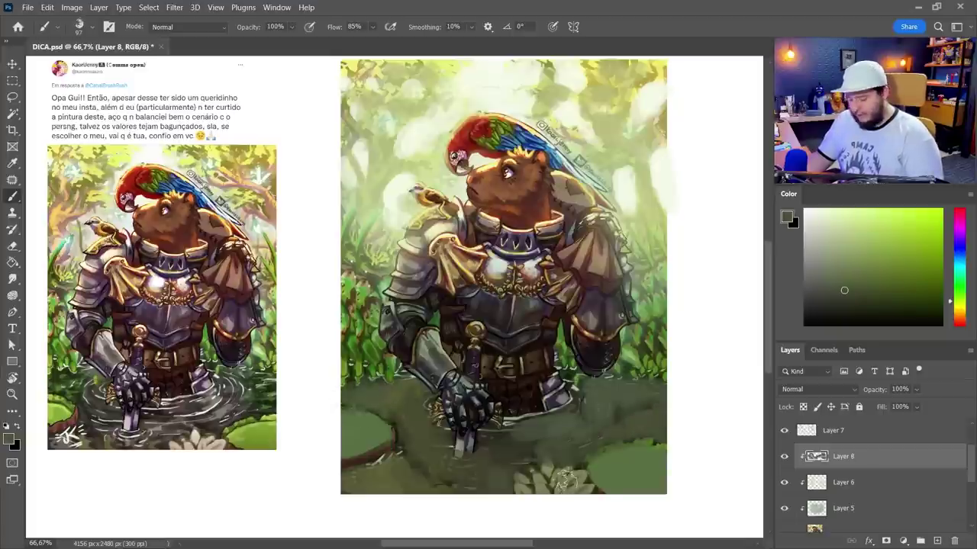
left_click(857, 274)
left_click(960, 254)
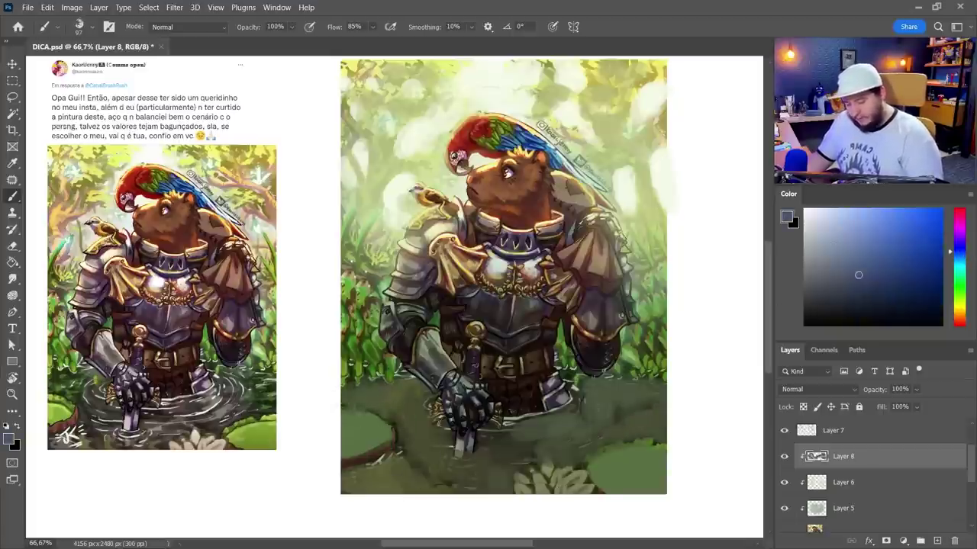
right_click(601, 383)
type("25")
key("Return")
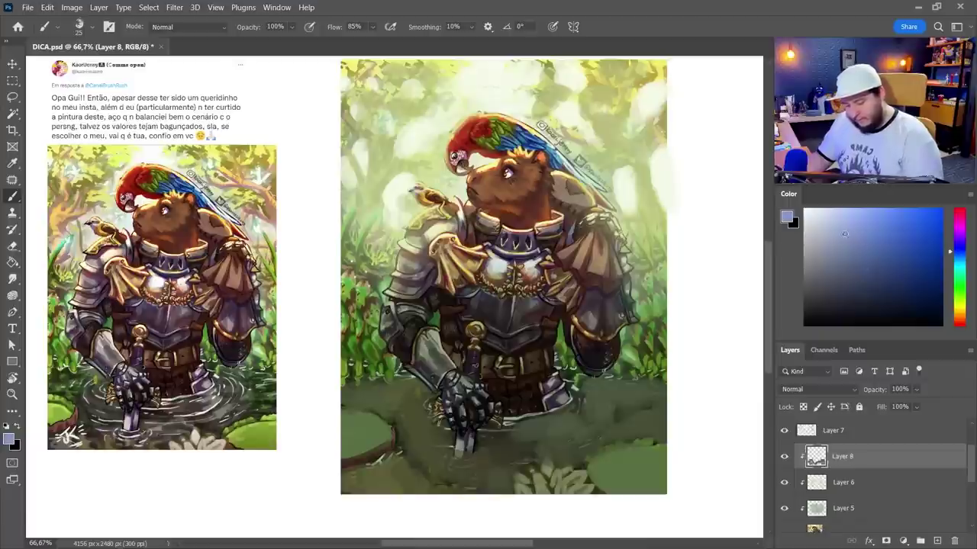
left_click(527, 481, "alt")
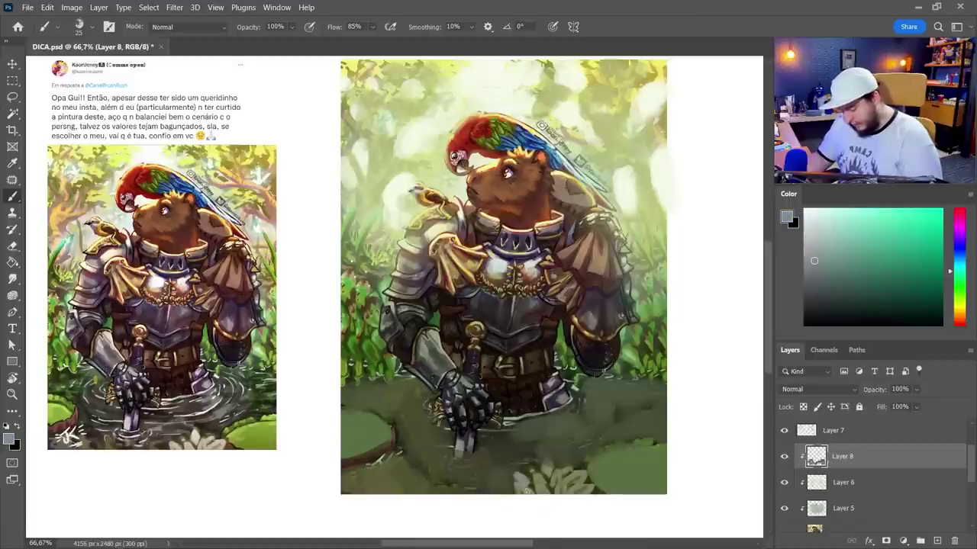
left_click_drag(557, 479, 573, 485)
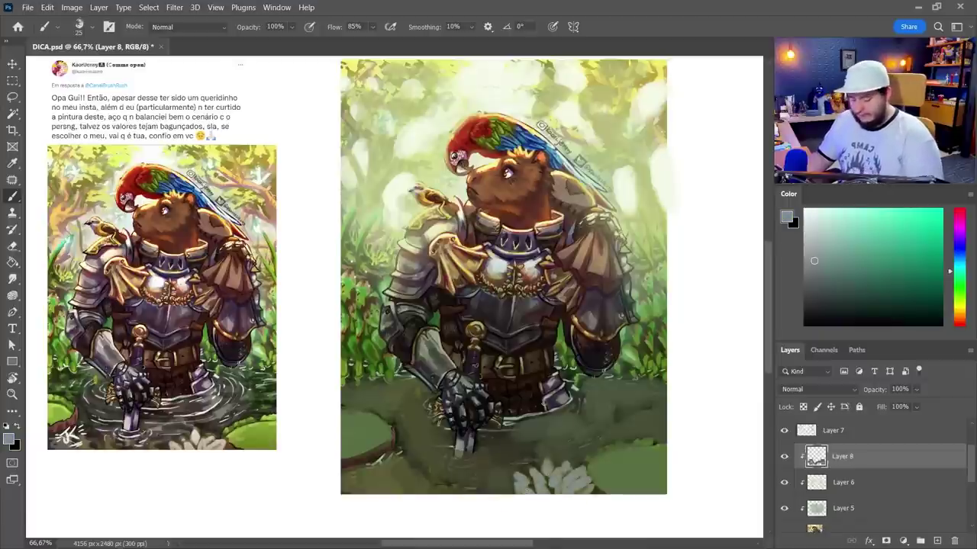
Step: Add a new layer above Layer 8 and ready an 84 px brush with a light blue colour
left_click(508, 477, "alt")
right_click(534, 464)
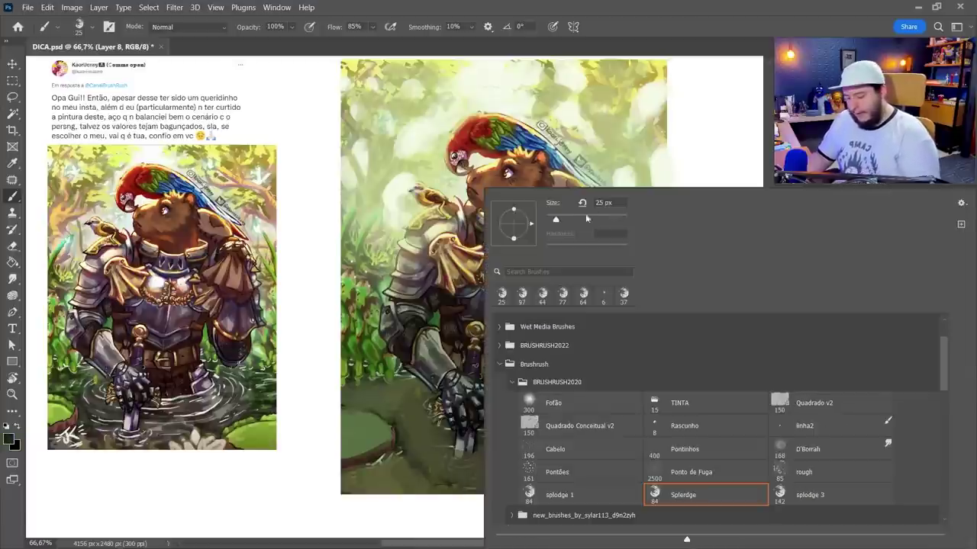
left_click(680, 52)
left_click(937, 540)
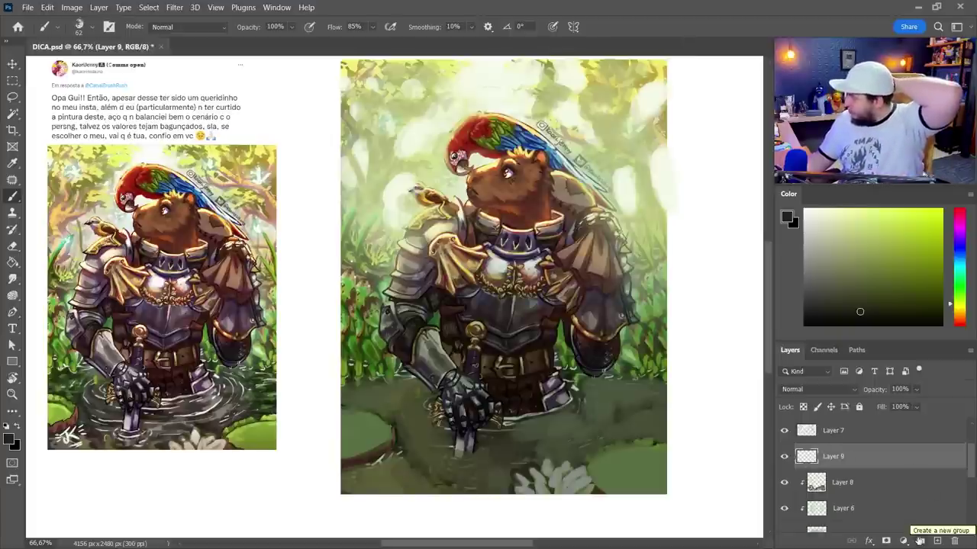
left_click(960, 255)
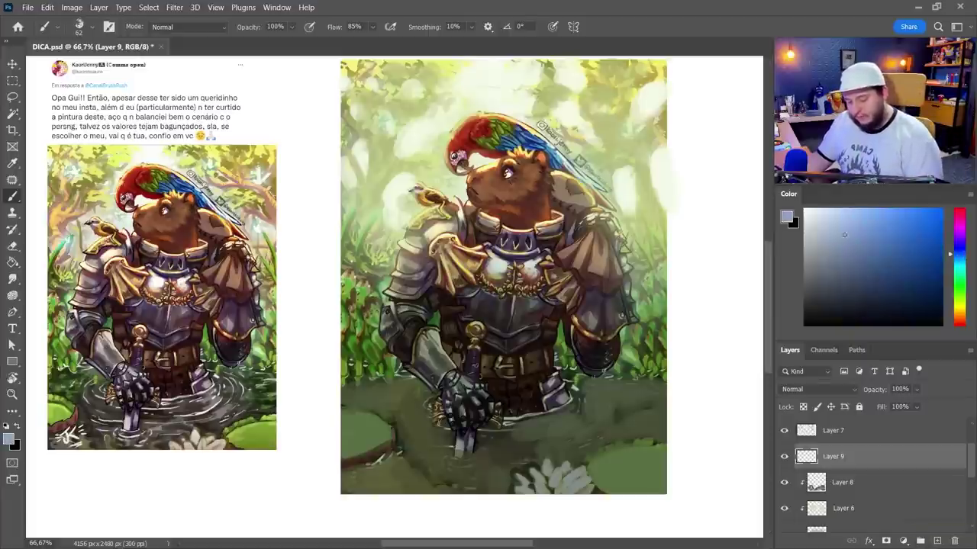
right_click(528, 335)
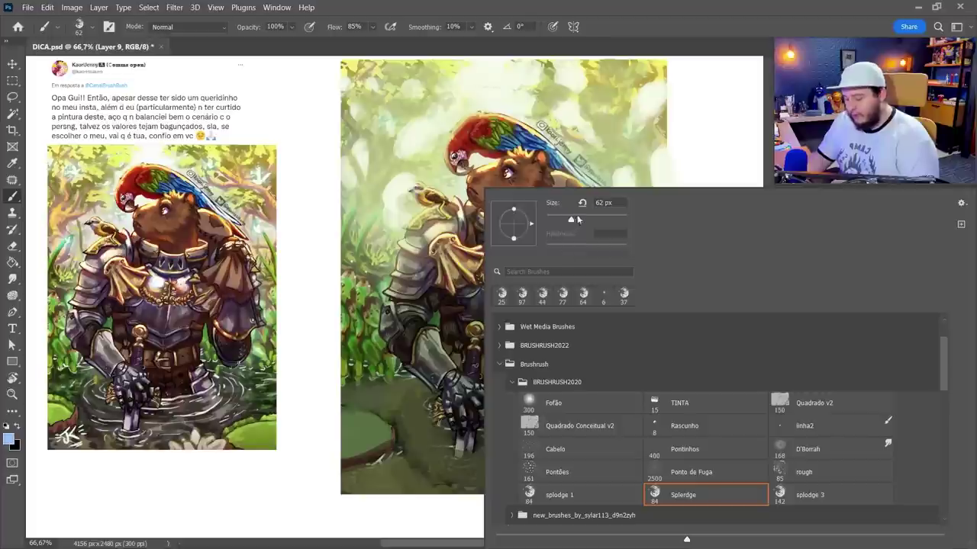
left_click(652, 44)
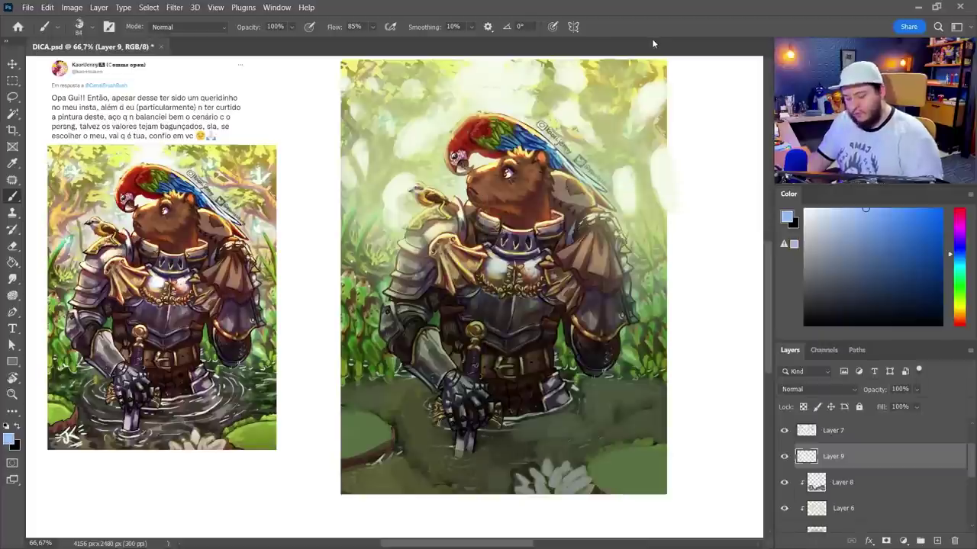
Step: Paint light blue sky patches over the bright openings in the trees around the macaw and along both sides of the background
mouse_move(486, 72)
left_mouse_down()
mouse_move(476, 84)
mouse_move(492, 78)
mouse_move(484, 100)
left_mouse_up()
left_click(847, 209)
key("ctrl+]")
left_click_drag(403, 177, 400, 201)
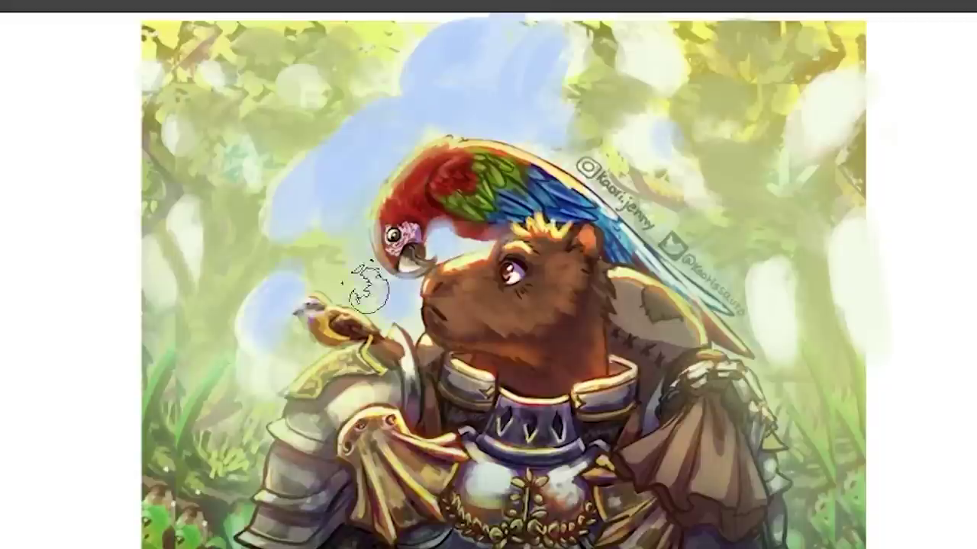
left_click_drag(445, 176, 450, 202)
left_click_drag(569, 64, 574, 120)
left_click_drag(662, 83, 643, 114)
left_click_drag(624, 172, 623, 192)
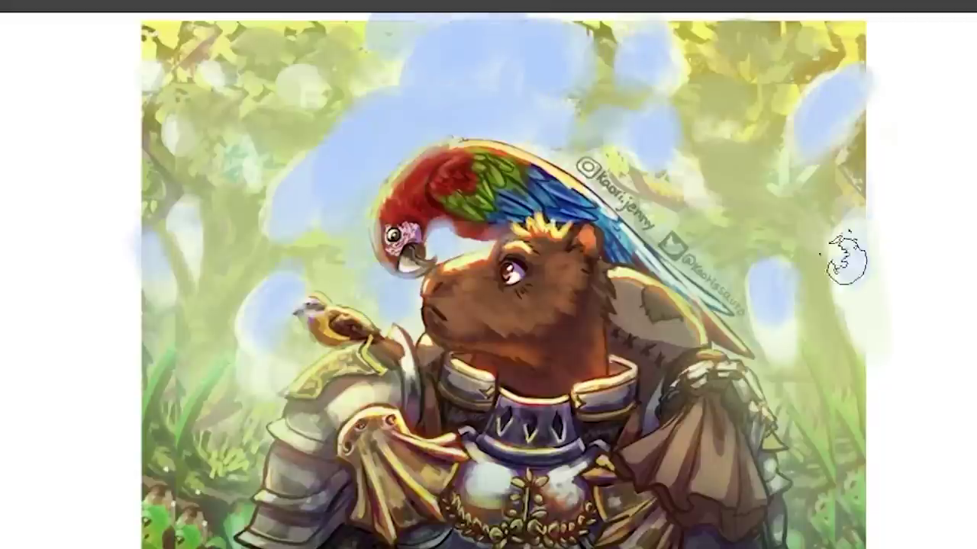
left_click_drag(846, 262, 859, 298)
left_click_drag(185, 210, 186, 238)
Step: Ready the soft Fofão eraser at 448 px, move Layer 9 above Layer 7 and return to the Brush
left_click_drag(613, 220, 616, 221)
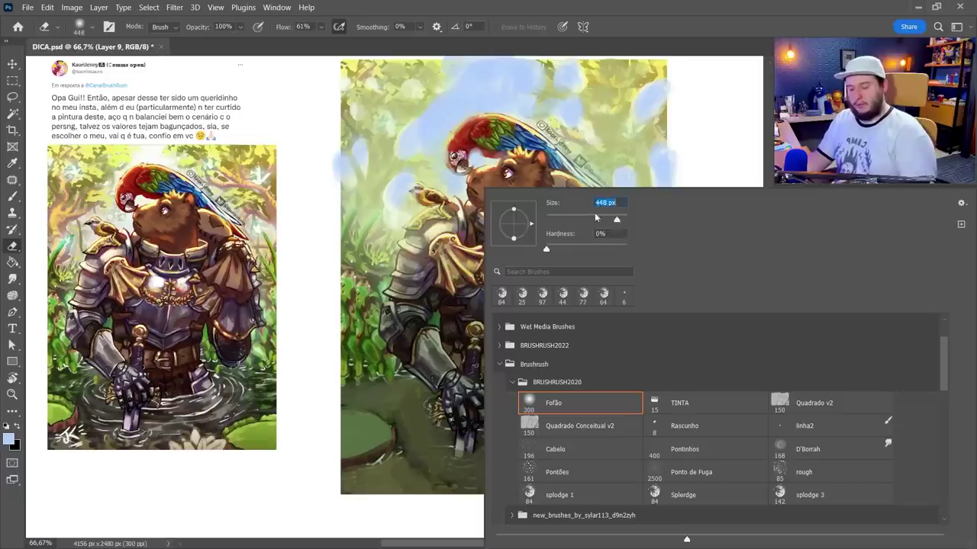
left_click(366, 266)
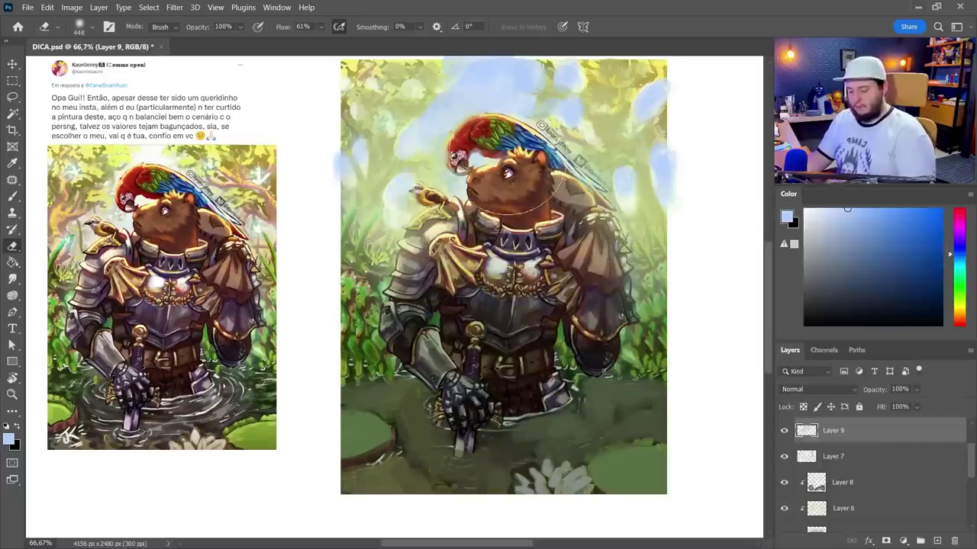
key("b")
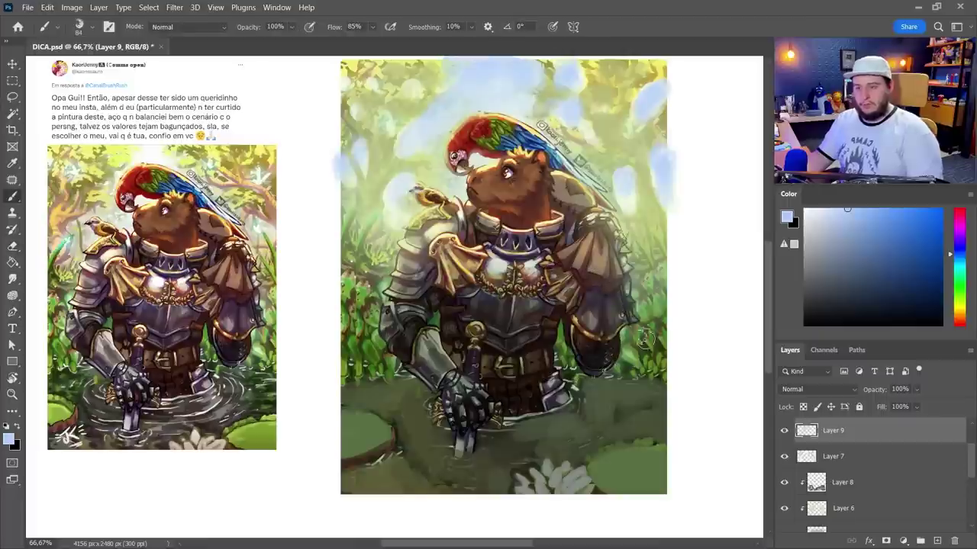
Step: On a new layer above Layer 9, paint flat greyish-blue sky reflections over the water on both sides of the character with a 50 px brush
left_click(838, 244)
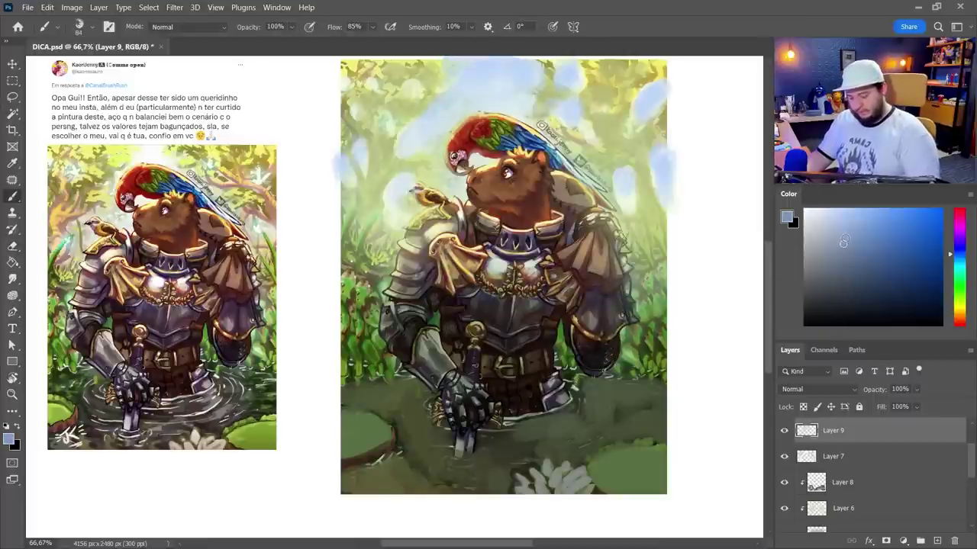
key("ctrl+shift+alt+n")
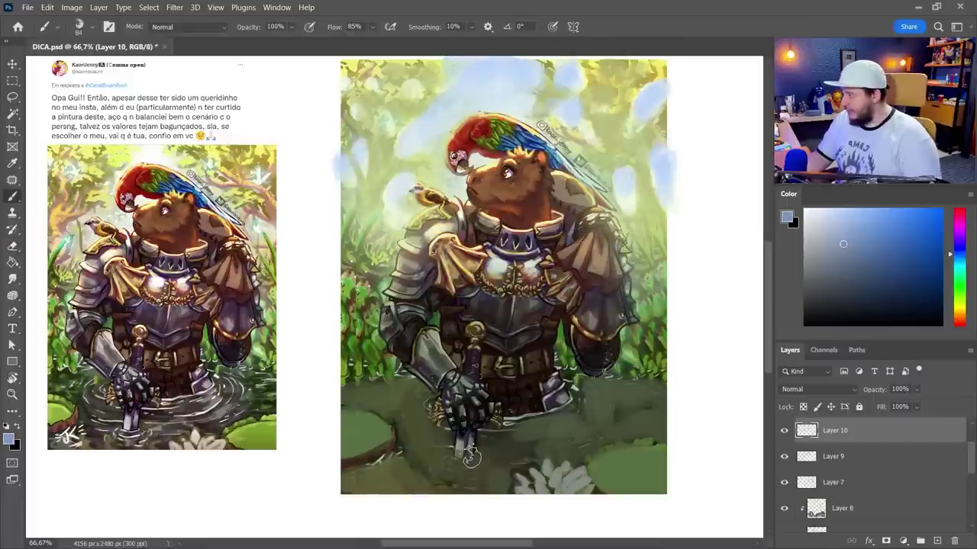
right_click(576, 347)
left_click_drag(579, 219, 574, 219)
left_click(654, 80)
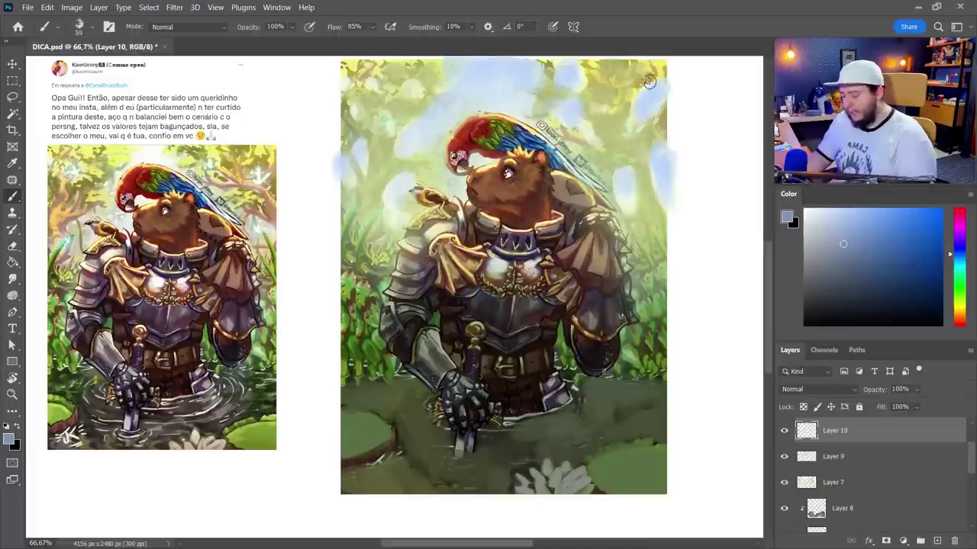
right_click(534, 425)
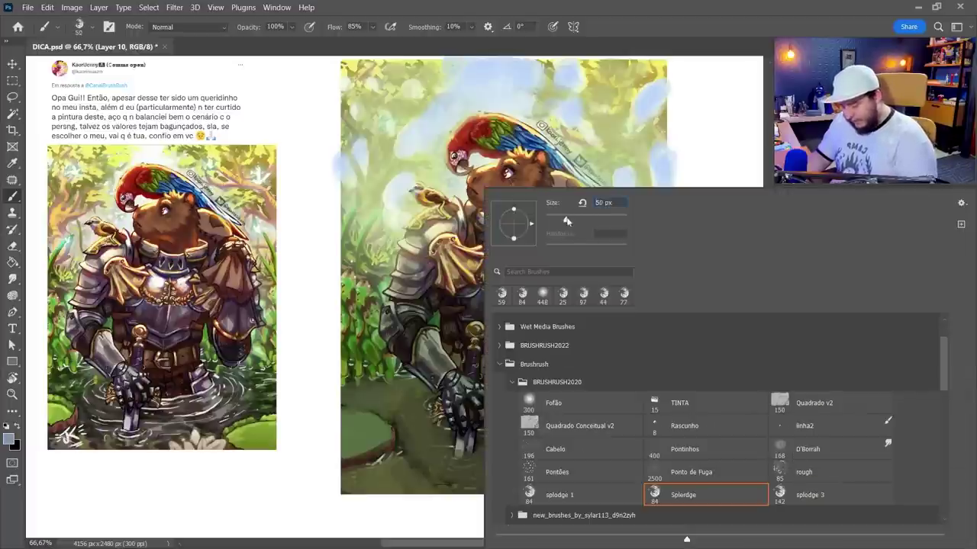
left_click(418, 398)
mouse_move(417, 401)
left_mouse_down()
mouse_move(376, 407)
mouse_move(350, 396)
left_mouse_up()
mouse_move(597, 405)
left_mouse_down()
mouse_move(583, 391)
mouse_move(656, 389)
mouse_move(603, 406)
mouse_move(657, 422)
mouse_move(623, 433)
left_mouse_up()
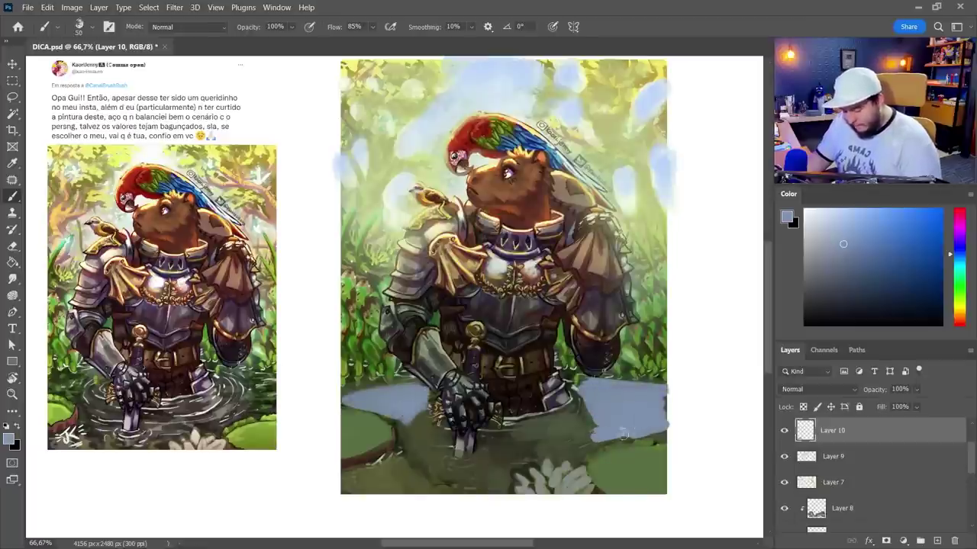
mouse_move(402, 461)
left_mouse_down()
mouse_move(337, 477)
mouse_move(436, 467)
mouse_move(465, 488)
left_mouse_up()
left_click_drag(580, 393, 580, 450)
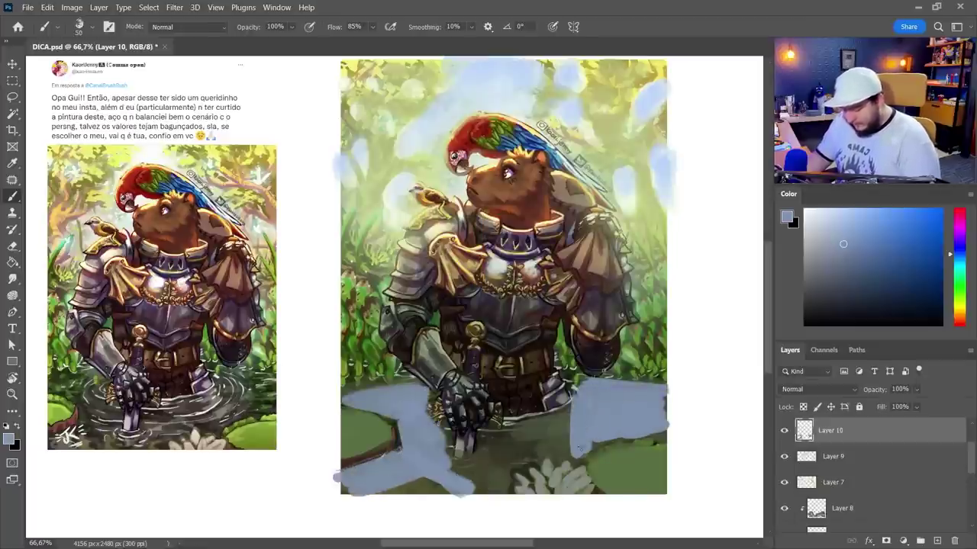
Step: Clean up the inner edges of the blue reflections beside the character, trimming with the Splerdge eraser and refilling gaps with the Brush
key("e")
right_click(488, 405)
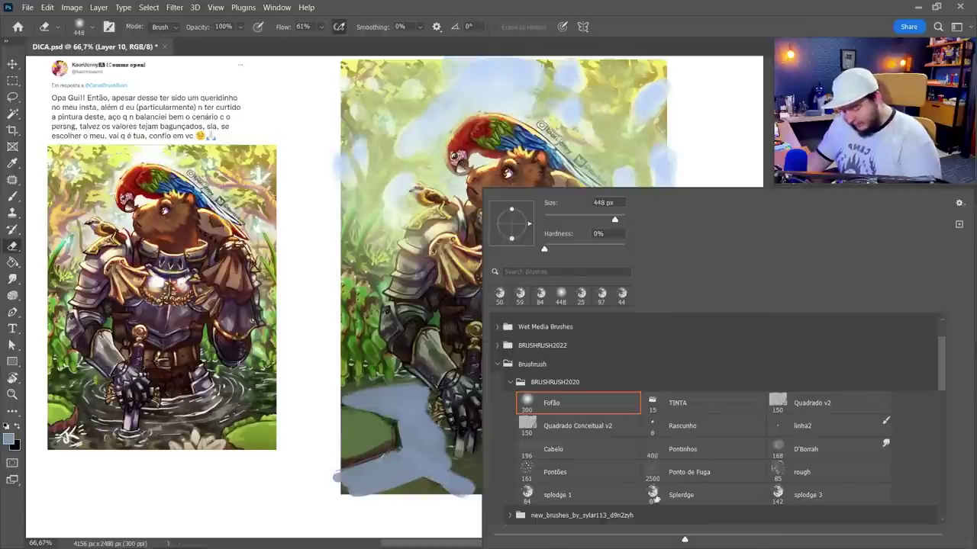
double_click(655, 498)
mouse_move(438, 419)
left_mouse_down()
mouse_move(441, 484)
mouse_move(467, 495)
left_mouse_up()
left_click_drag(573, 407, 578, 460)
key("b")
mouse_move(426, 404)
left_mouse_down()
mouse_move(396, 492)
mouse_move(431, 486)
left_mouse_up()
mouse_move(398, 452)
left_mouse_down()
mouse_move(397, 425)
mouse_move(390, 459)
left_mouse_up()
Step: Erase the reflection's edge near the left lily pad and carve ripple shapes into the blue areas with a 20 px eraser
key("e")
left_click_drag(336, 474, 365, 467)
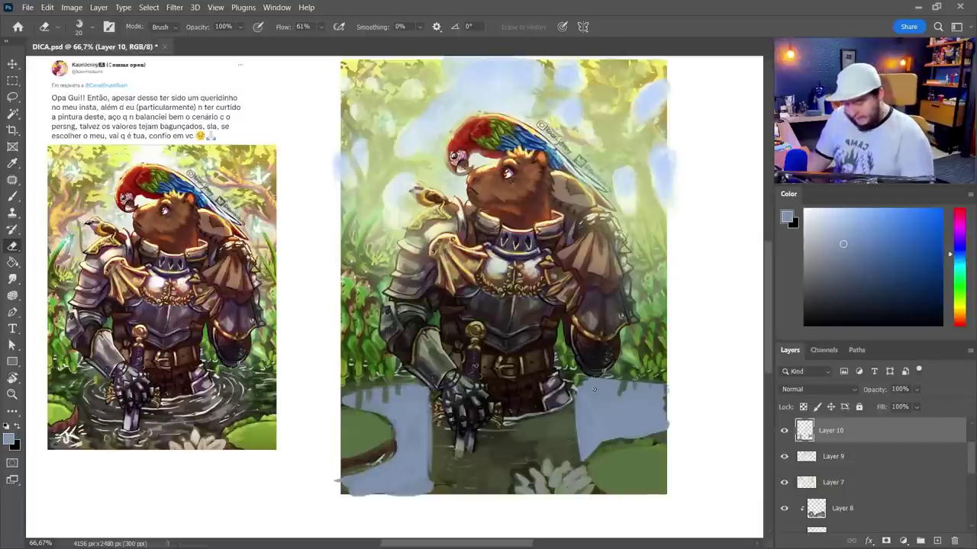
left_click_drag(593, 391, 583, 434)
left_click_drag(642, 428, 581, 450)
left_click_drag(416, 392, 427, 443)
mouse_move(430, 471)
left_mouse_down()
mouse_move(416, 477)
mouse_move(419, 465)
left_mouse_up()
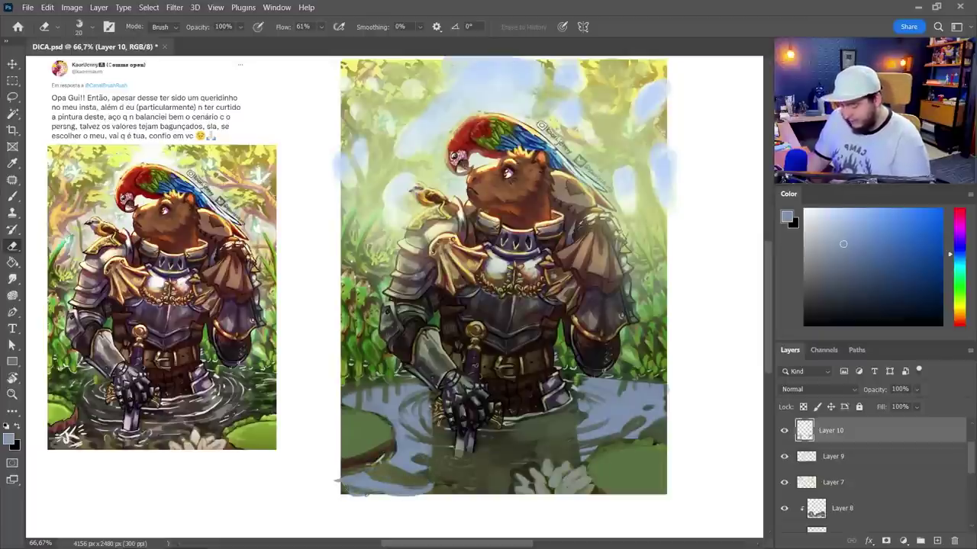
Step: Lock Layer 10's transparent pixels and tint the blue water reflections on both sides cyan with the soft 300 px brush
right_click(503, 229)
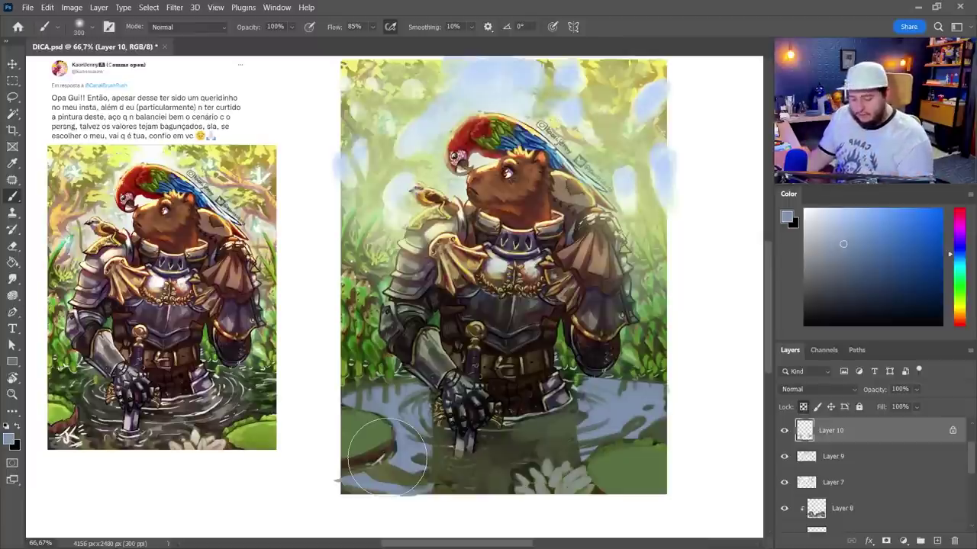
key("ctrl+z")
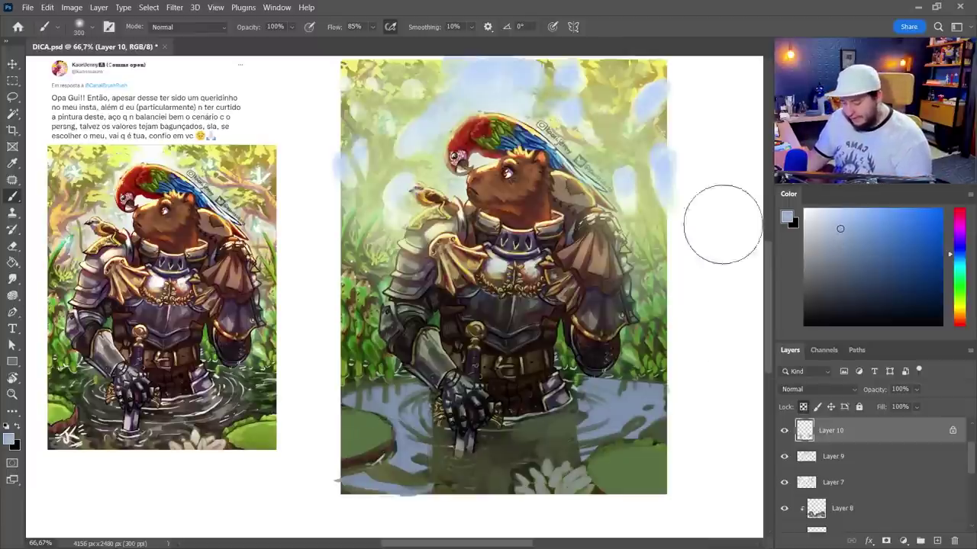
left_click(438, 71, "alt")
left_click_drag(436, 389, 420, 435)
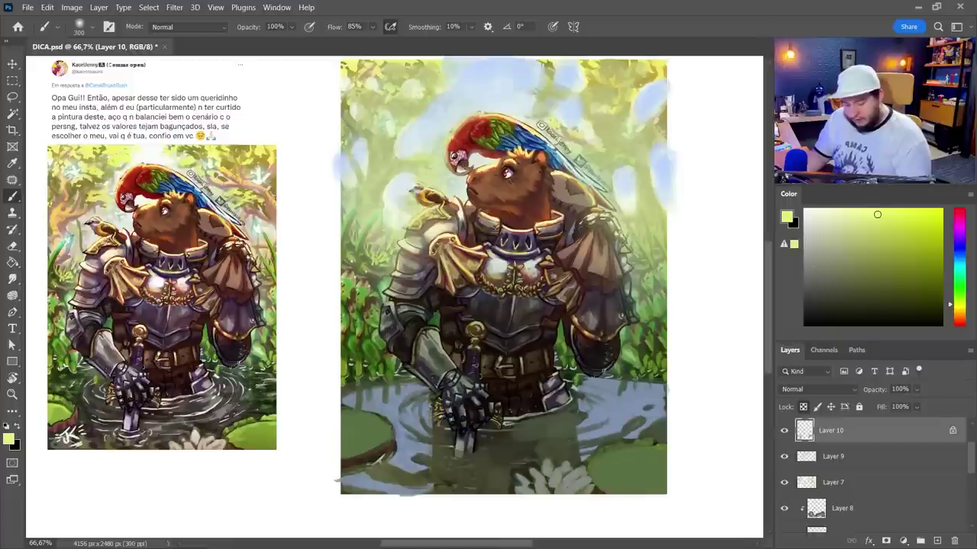
left_click(960, 266)
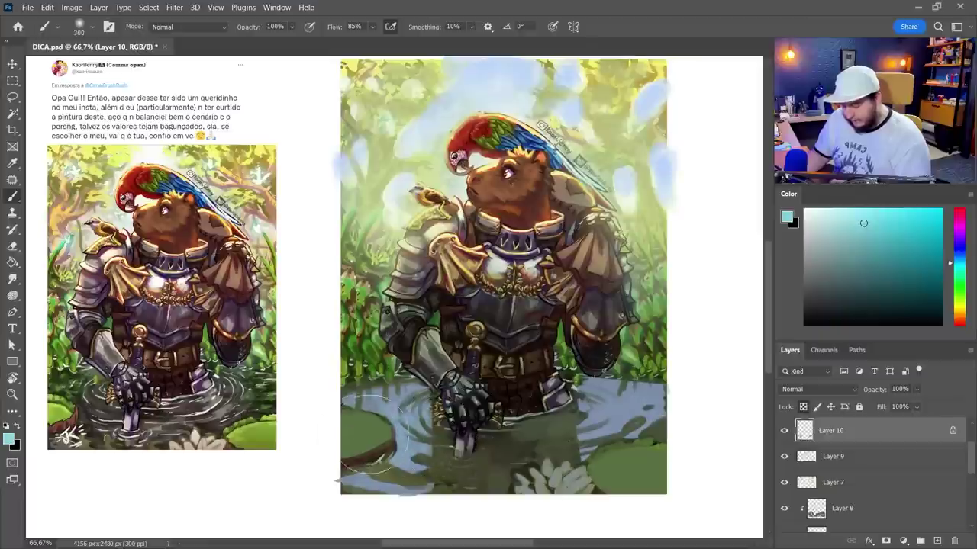
left_click_drag(368, 434, 464, 455)
left_click_drag(643, 424, 570, 440)
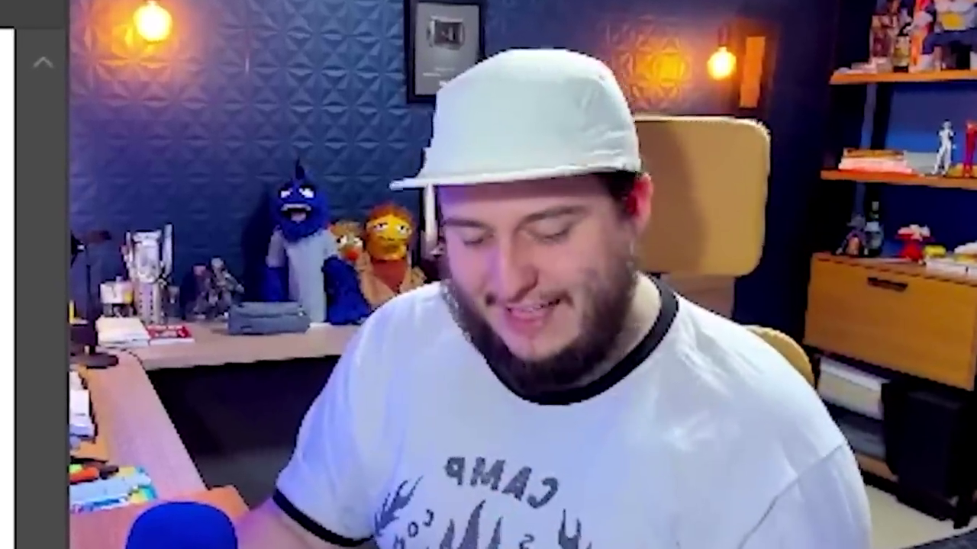
Step: On a new layer above Layer 10, paint soft orange and brown tones across the lower water around the lily pads
key("ctrl+shift+alt+n")
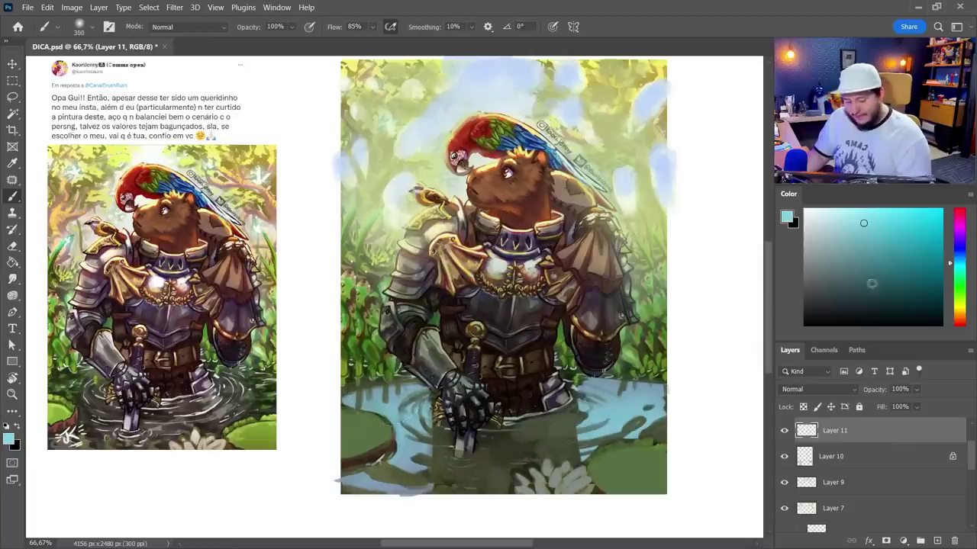
left_click(958, 317)
left_click(884, 213)
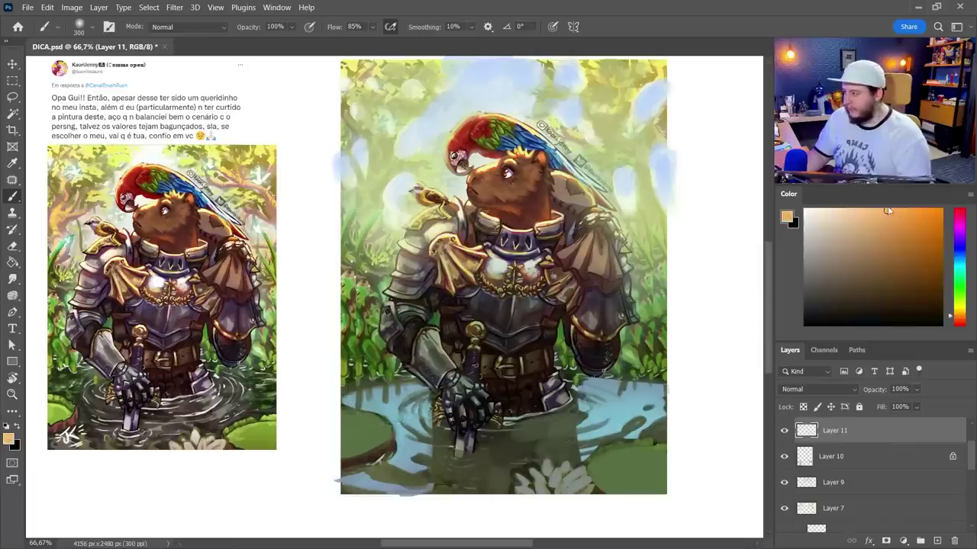
mouse_move(432, 486)
left_mouse_down()
mouse_move(490, 482)
mouse_move(434, 490)
left_mouse_up()
left_click(492, 476, "alt")
left_click_drag(591, 466, 640, 462)
left_click_drag(401, 473, 362, 456)
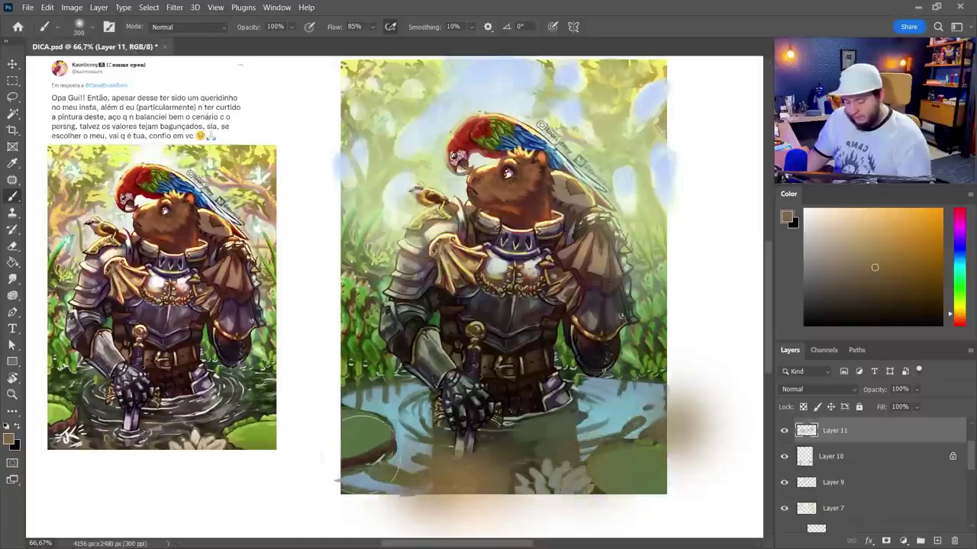
Step: Clip Layers 10 and 11 to the water group and stack them above Layer 8
left_click_drag(834, 433, 851, 483)
left_click(888, 483)
left_click(870, 508)
left_click(839, 434, "shift")
scroll(848, 458, "up", 2)
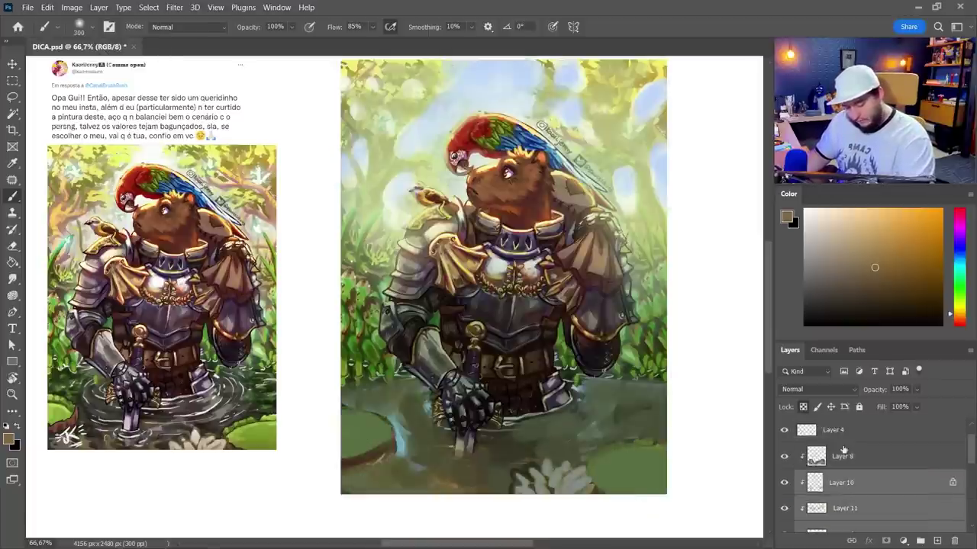
left_click(847, 486)
key("ctrl+z")
mouse_move(853, 491)
left_mouse_down()
mouse_move(856, 514)
mouse_move(844, 446)
mouse_move(847, 462)
left_mouse_up()
scroll(852, 464, "up", 2)
Step: On a new Layer 12 above Layer 10, paint both lily pads light green with the Splerdge brush at 84 px
right_click(525, 343)
left_click(657, 495)
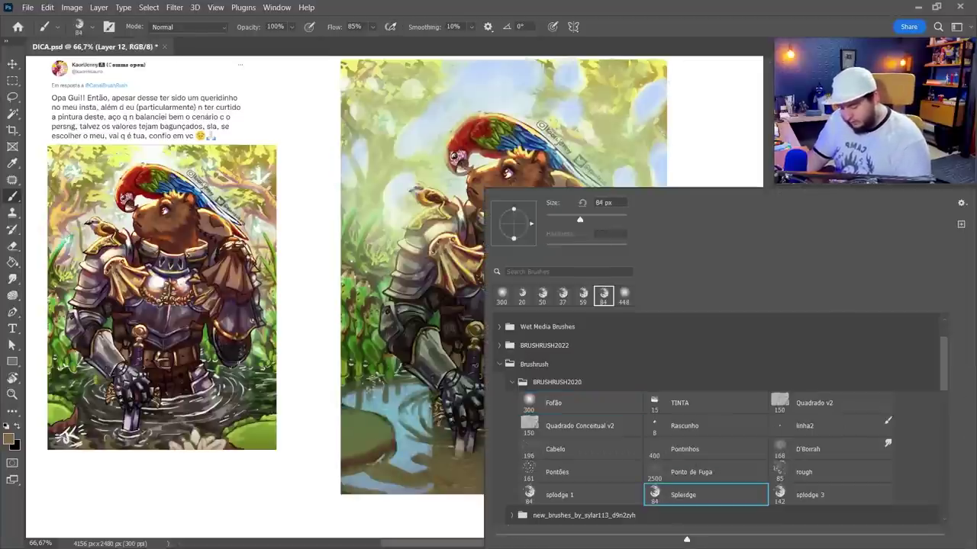
key("Return")
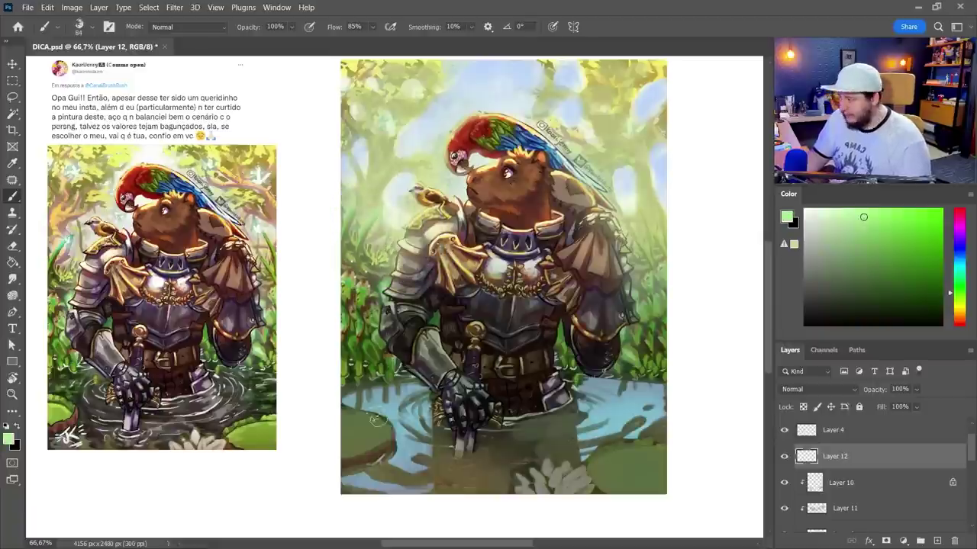
left_click(354, 432, "alt")
mouse_move(386, 428)
left_mouse_down()
mouse_move(337, 436)
mouse_move(374, 429)
mouse_move(354, 456)
left_mouse_up()
left_click(366, 429, "alt")
mouse_move(660, 456)
left_mouse_down()
mouse_move(615, 461)
mouse_move(624, 475)
mouse_move(656, 479)
mouse_move(623, 482)
mouse_move(652, 503)
mouse_move(646, 497)
left_mouse_up()
left_click(639, 471, "alt")
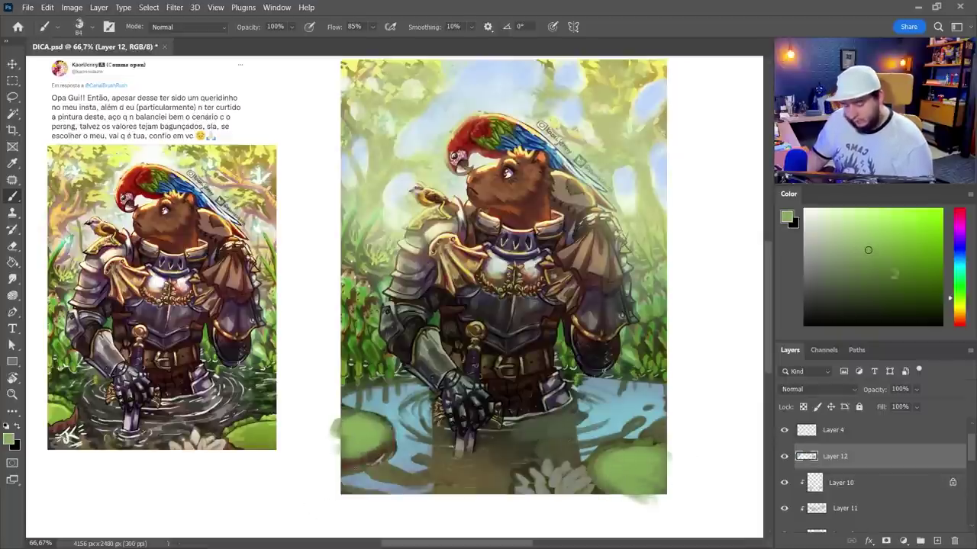
Step: With a 12 px brush, paint pale cyan ripple highlights beside the character and dark strokes in the foreground water and under the left lily pad
left_click(530, 429, "alt")
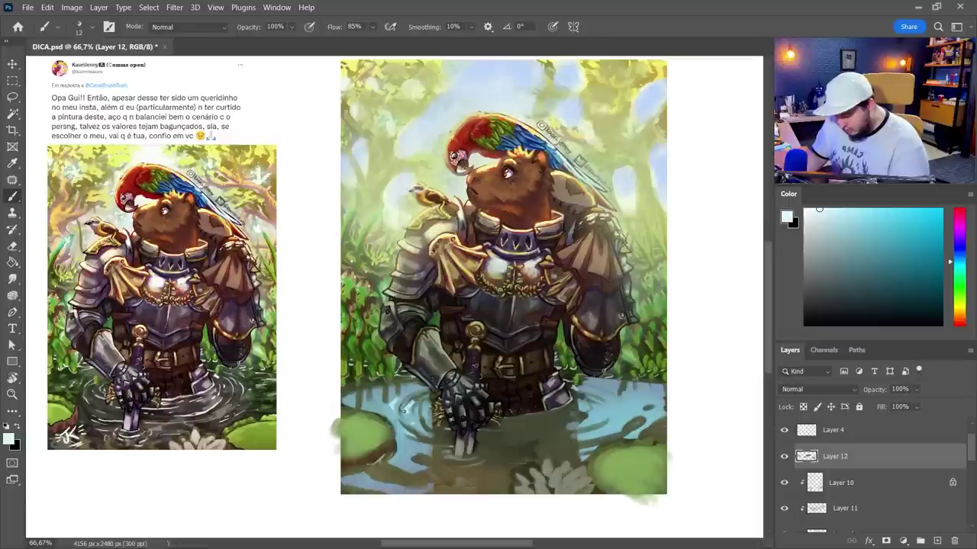
left_click_drag(595, 415, 602, 403)
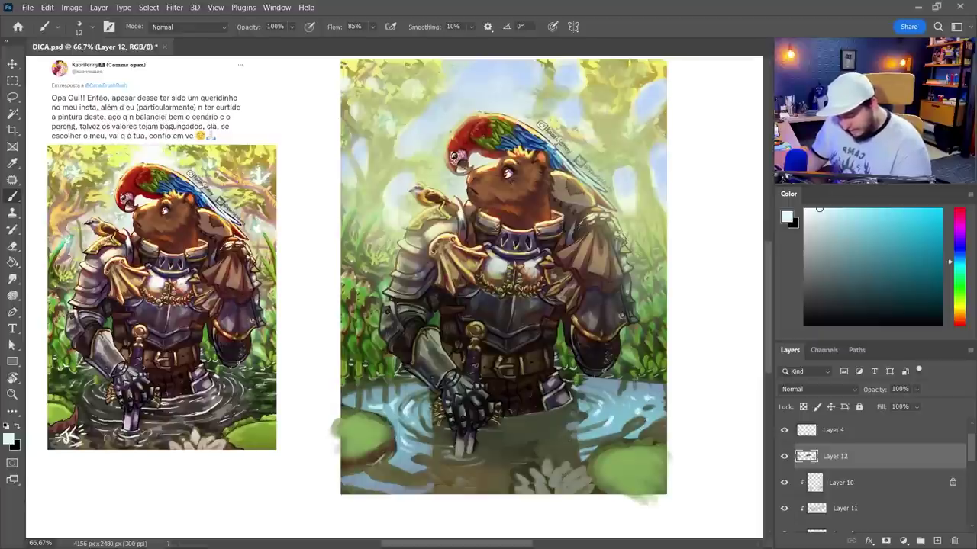
left_click(594, 448, "alt")
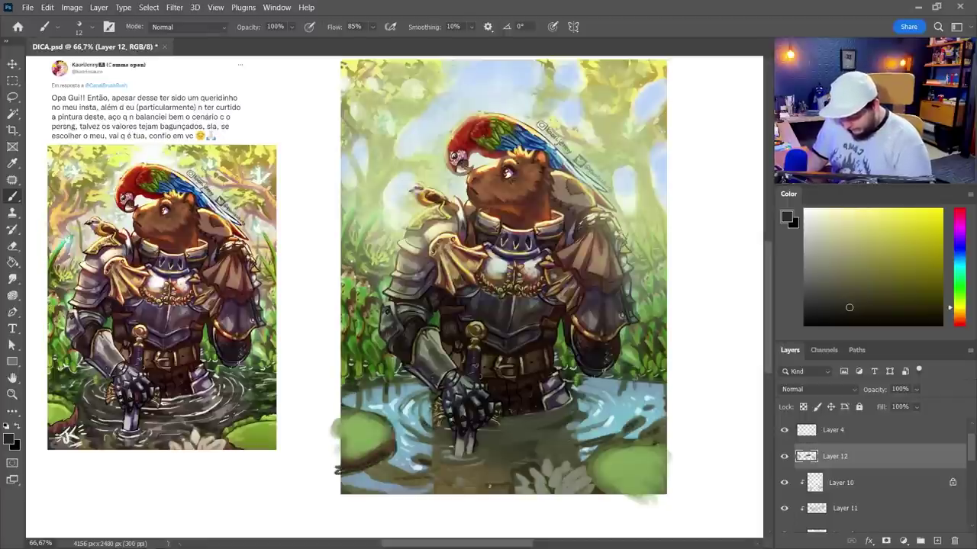
left_click_drag(489, 486, 479, 470)
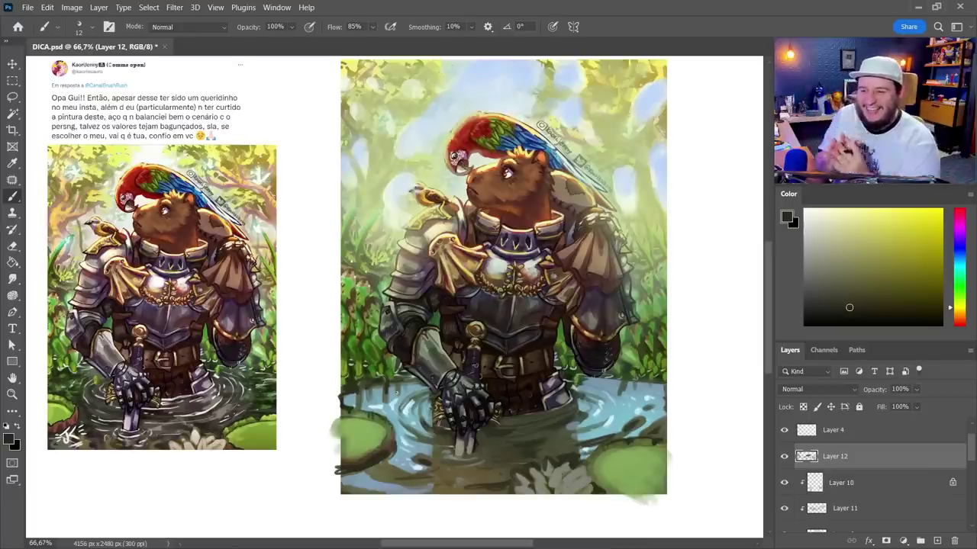
Step: On a new Layer 13 above Layer 12, cover the detailed riverbank vegetation on both sides with simplified green masses using a 91 px brush
left_click(937, 541)
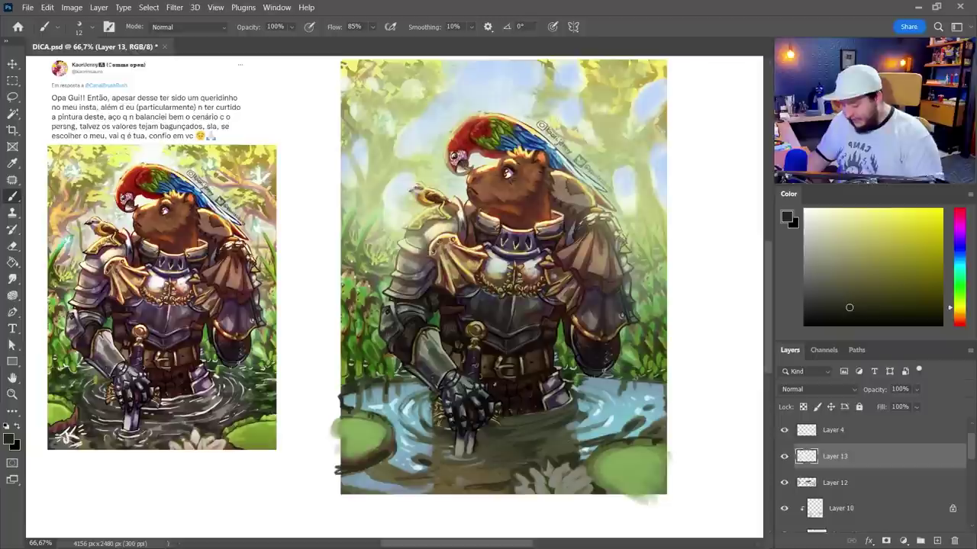
right_click(575, 222)
left_click(366, 230, "alt")
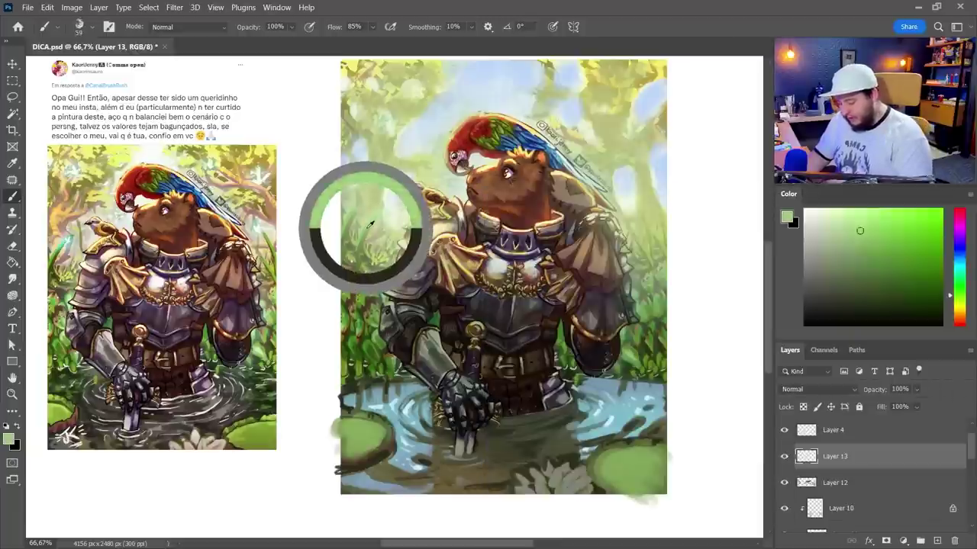
right_click(471, 344)
left_click(563, 222)
left_click(363, 440, "alt")
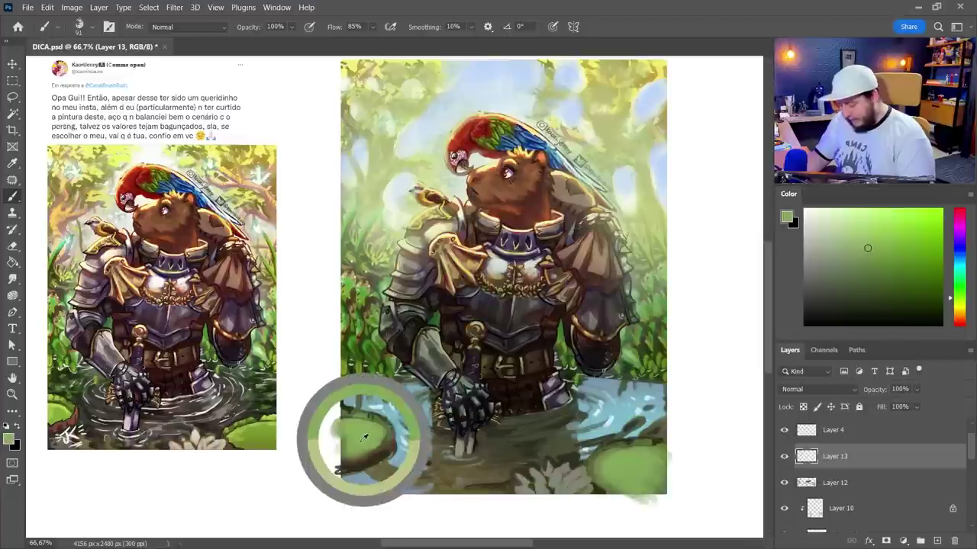
mouse_move(368, 362)
left_mouse_down()
mouse_move(382, 363)
mouse_move(356, 328)
mouse_move(364, 364)
left_mouse_up()
left_click(367, 349, "alt")
left_click(377, 420, "alt")
left_click_drag(364, 321, 357, 286)
left_click_drag(655, 284, 665, 366)
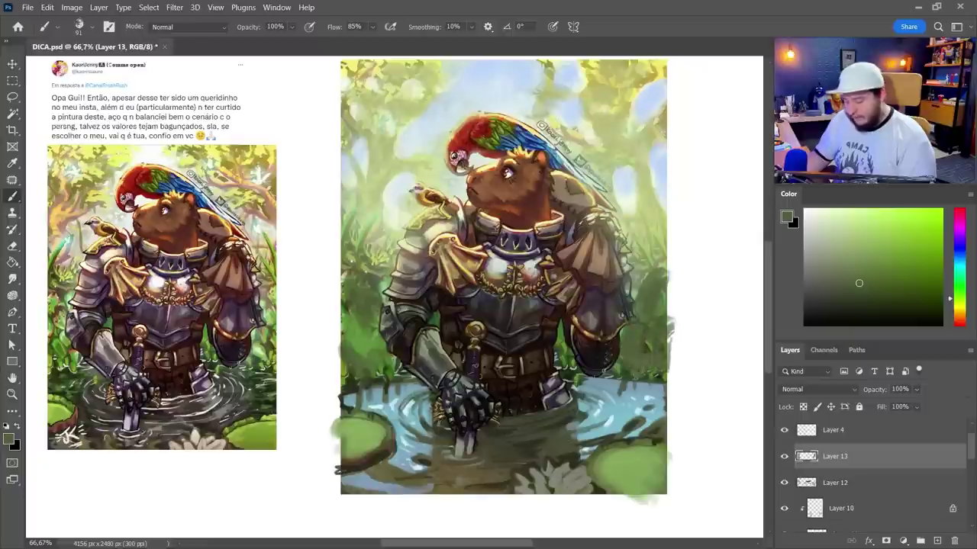
Step: Paint long dark and light green grass blades over the riverbank masses on both sides with a 25 px brush
right_click(573, 364)
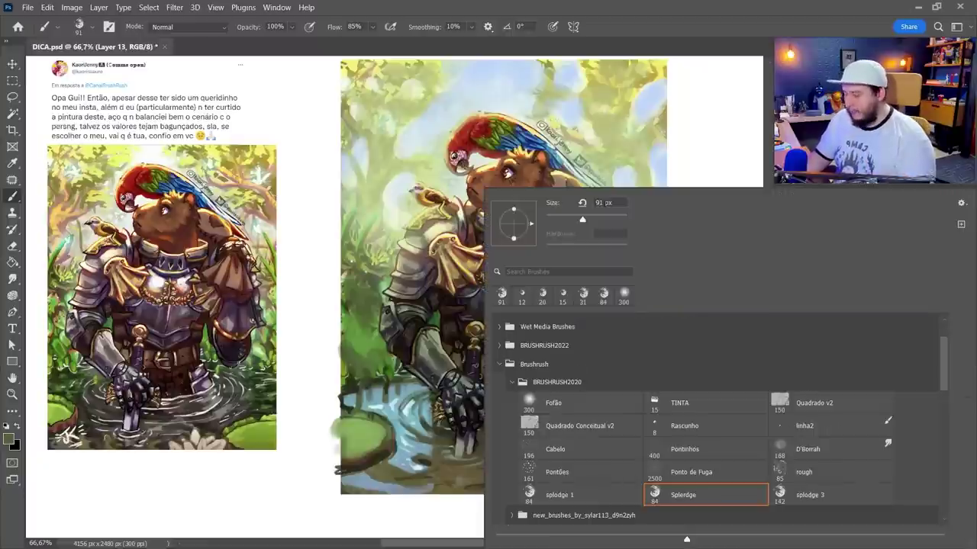
left_click(555, 219)
left_click(374, 366)
left_click_drag(365, 353, 335, 304)
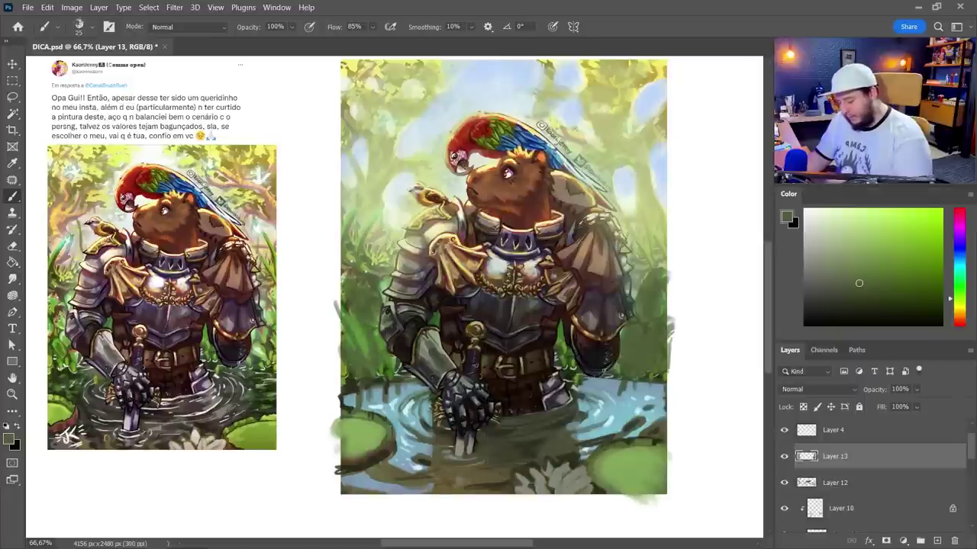
left_click(657, 256, "alt")
left_click_drag(656, 269, 641, 359)
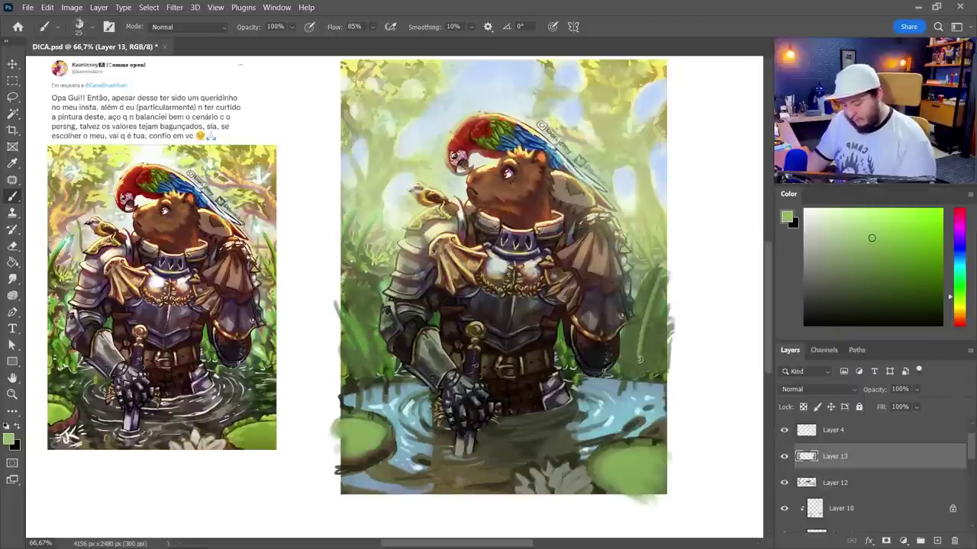
mouse_move(369, 302)
left_mouse_down()
mouse_move(369, 338)
mouse_move(341, 352)
left_mouse_up()
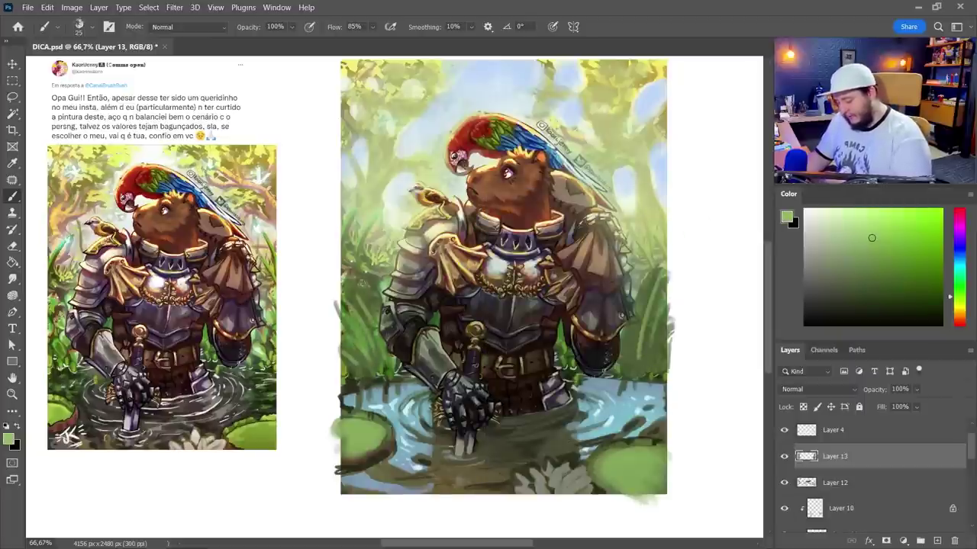
Step: Extend the foliage beside the left arm upward in sampled greens with the Splerdge brush at 28 px
right_click(380, 353)
double_click(687, 493)
left_click(371, 309, "alt")
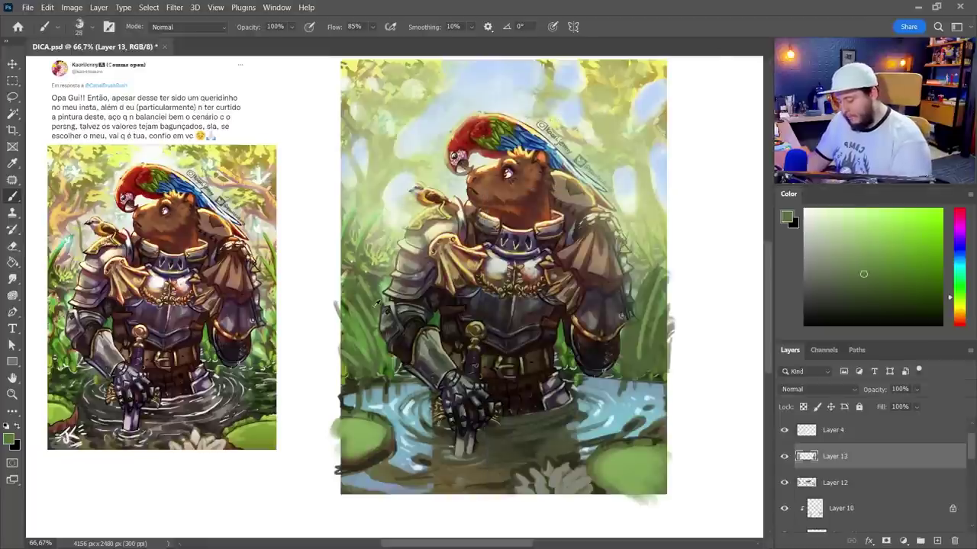
left_click(369, 313, "alt")
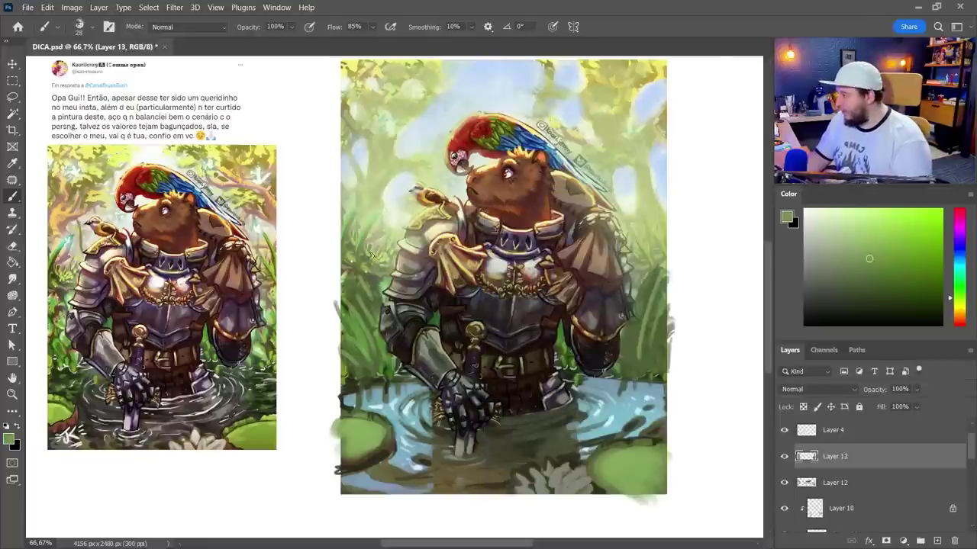
Step: Lasso tall leaf shapes beside both of the character's shoulders and fill them with muted green using a 177 px brush
key("l")
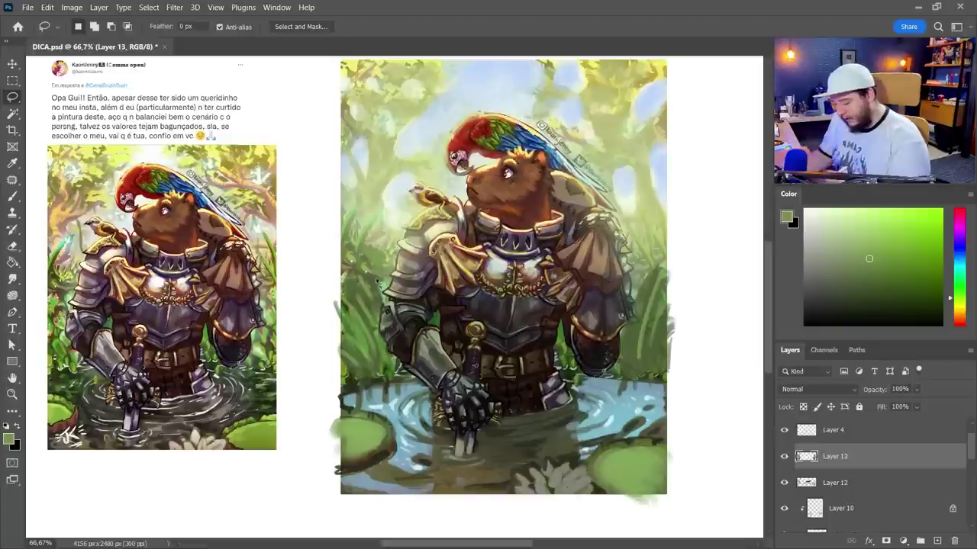
key("b")
right_click(640, 257)
left_click(599, 219)
left_click_drag(381, 217, 378, 275)
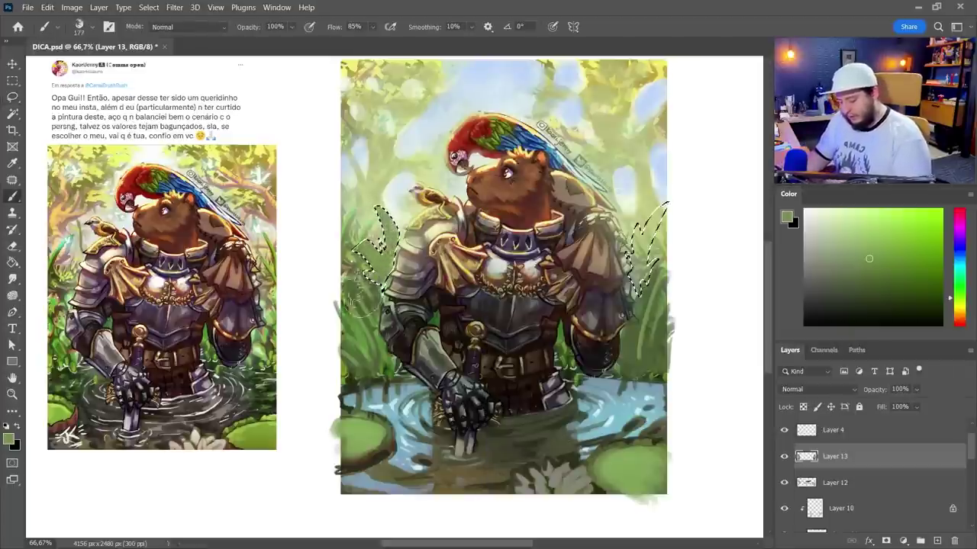
left_click_drag(654, 217, 648, 290)
Step: Shade the selected leaves on both sides with a sampled darker green using a 42 px brush
left_click(627, 344, "alt")
right_click(637, 286)
left_click(564, 219)
left_click_drag(385, 221, 377, 271)
left_click(374, 325, "alt")
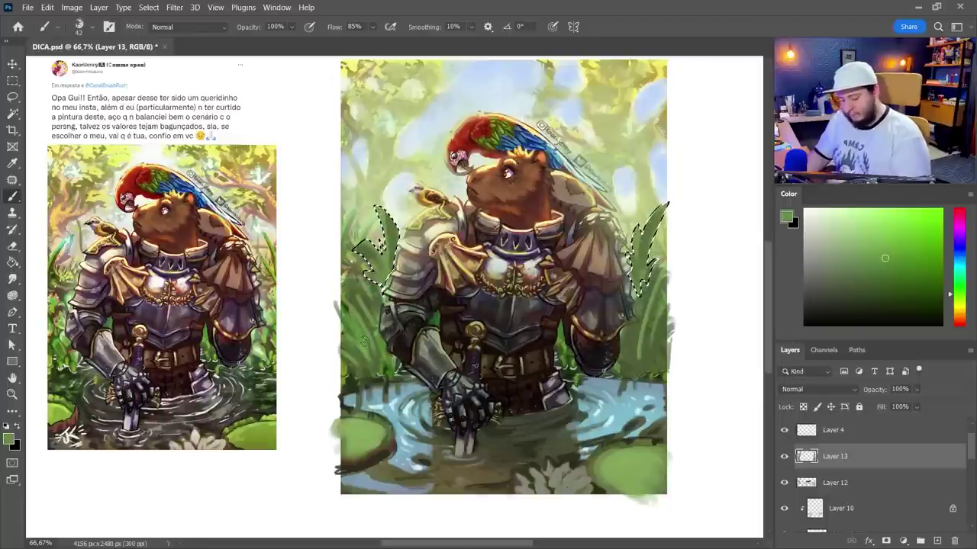
Step: Pick a light green and touch up the selected leaves with the Splerdge brush at 18 px and 58 px
left_click(872, 225)
right_click(641, 248)
left_click(551, 219)
key("Return")
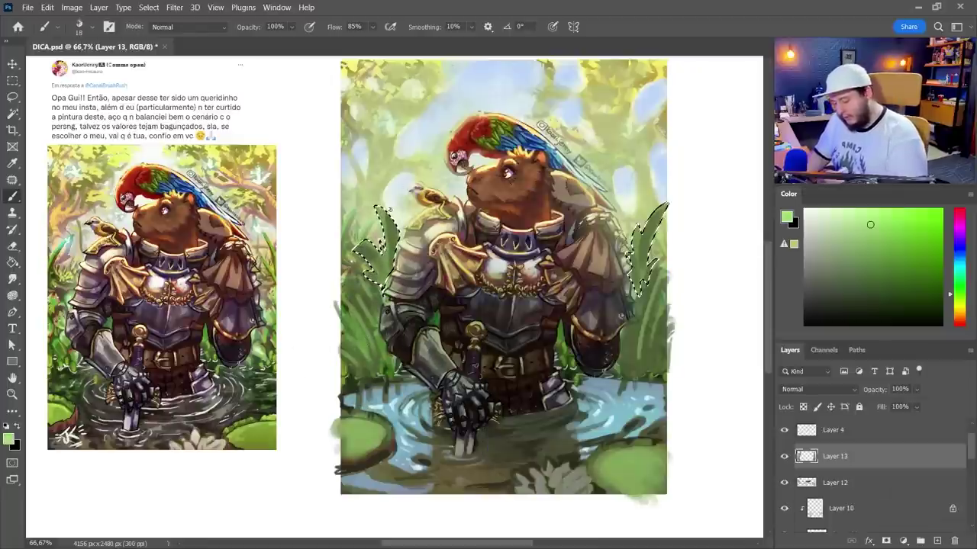
right_click(470, 227)
left_click_drag(486, 220, 496, 220)
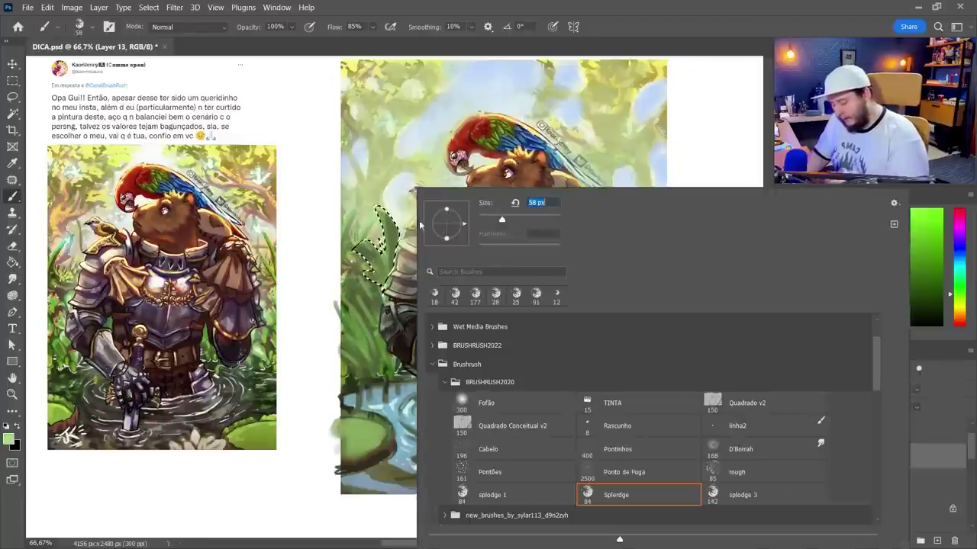
key("Return")
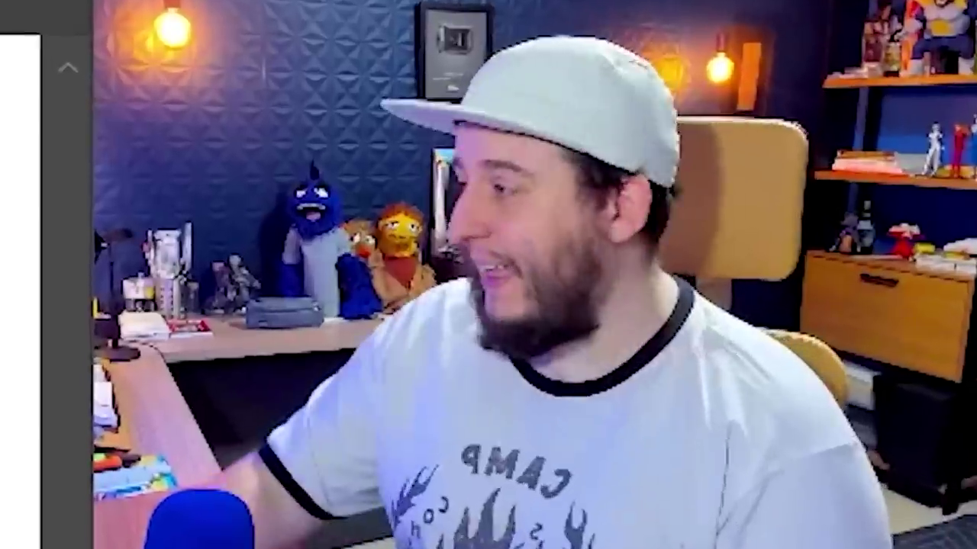
Step: Lasso the leaves beside the shoulder at the painting's left edge and soften them with muted blue-green using a 300 px soft brush
key("l")
left_click_drag(341, 281, 386, 301)
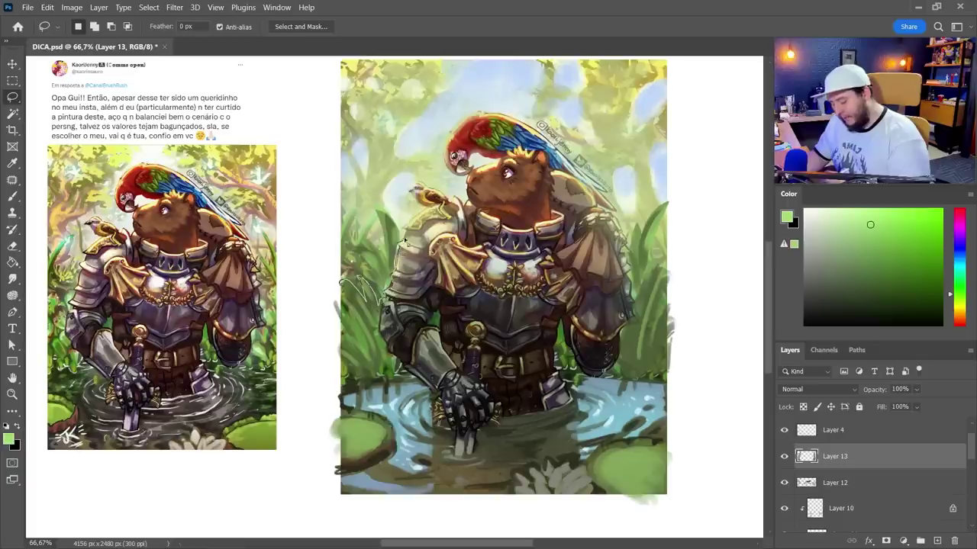
mouse_move(404, 241)
left_mouse_down()
mouse_move(322, 199)
mouse_move(340, 281)
left_mouse_up()
key("b")
right_click(484, 186)
left_click(558, 401)
left_click(425, 115, "alt")
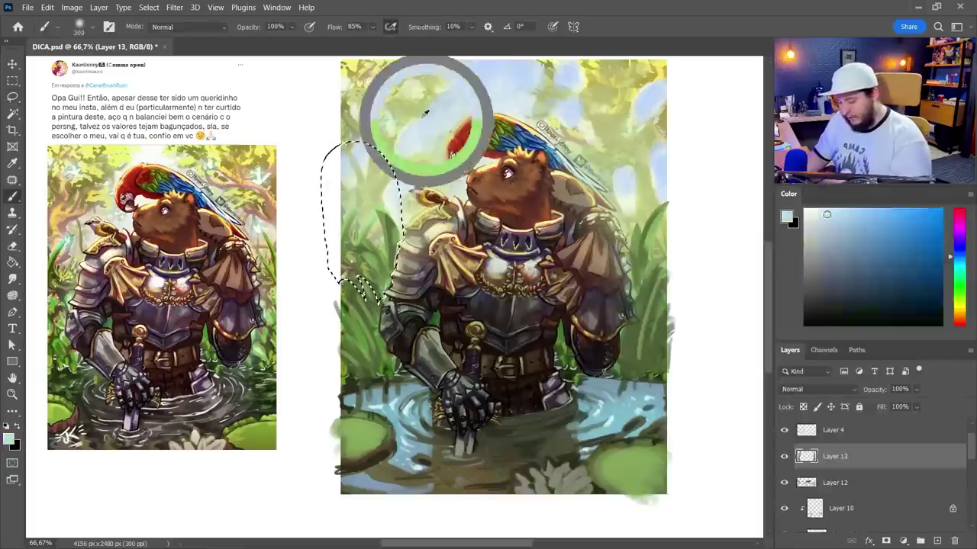
left_click_drag(426, 113, 406, 100)
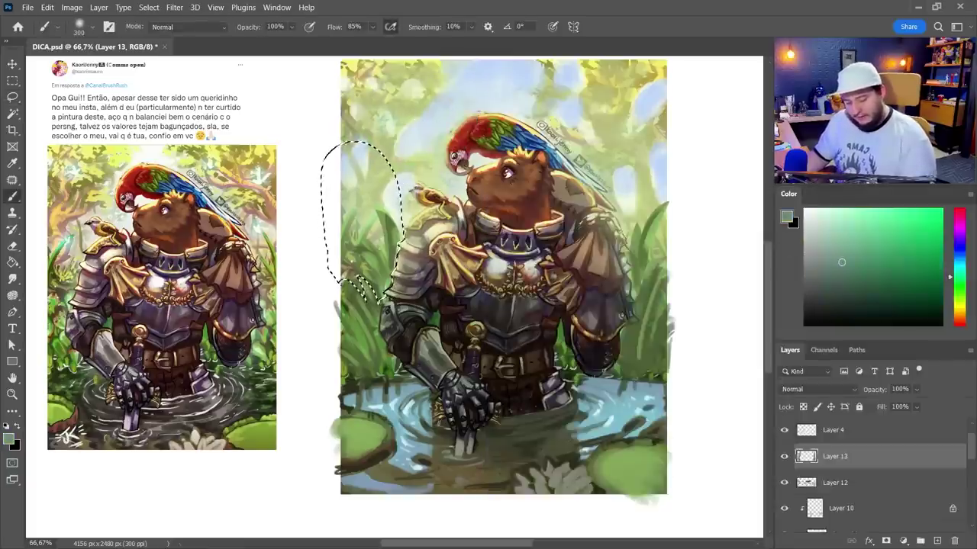
left_click(852, 243)
left_click_drag(377, 287, 368, 298)
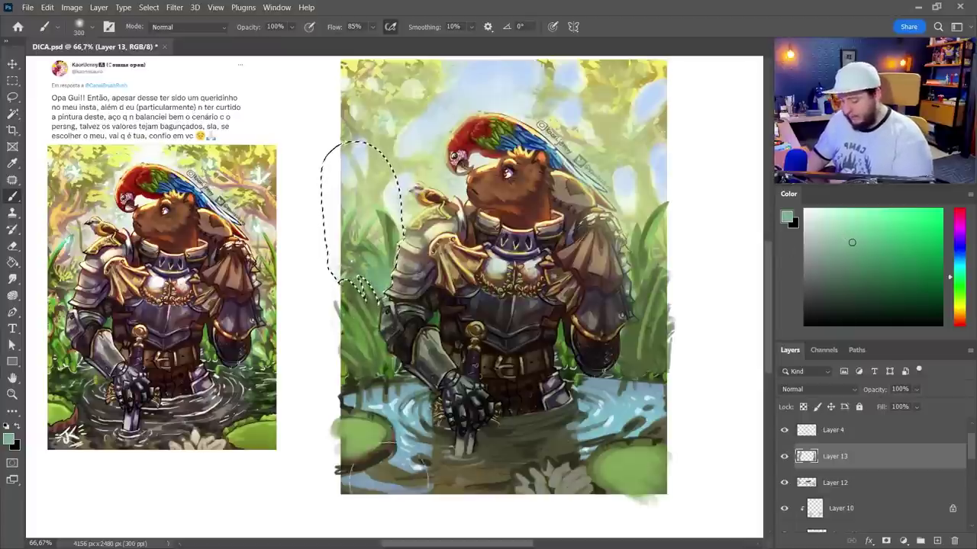
key("ctrl+d")
Step: Lasso the tall leaves at the painting's right edge and haze them with the same muted blue-green at 300 px
key("l")
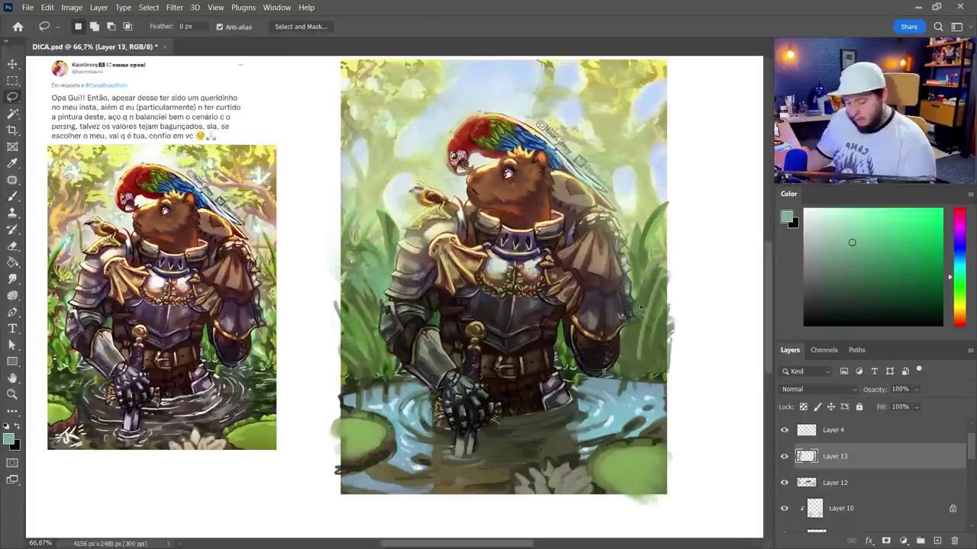
left_click_drag(660, 289, 669, 278)
key("b")
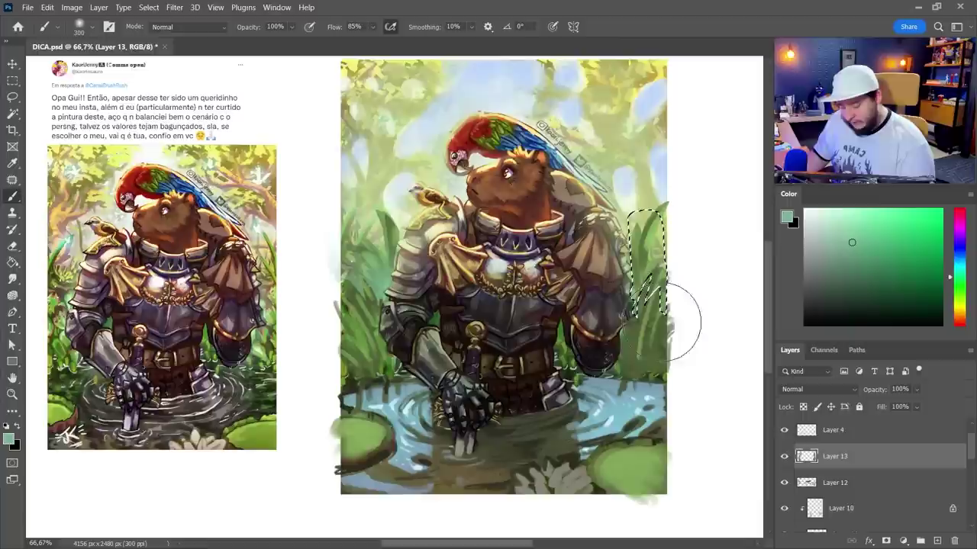
left_click_drag(667, 324, 654, 305)
key("ctrl+d")
Step: Lasso grass shapes along the waterline on both sides of the character and darken them with a sampled dark olive at 300 px
key("l")
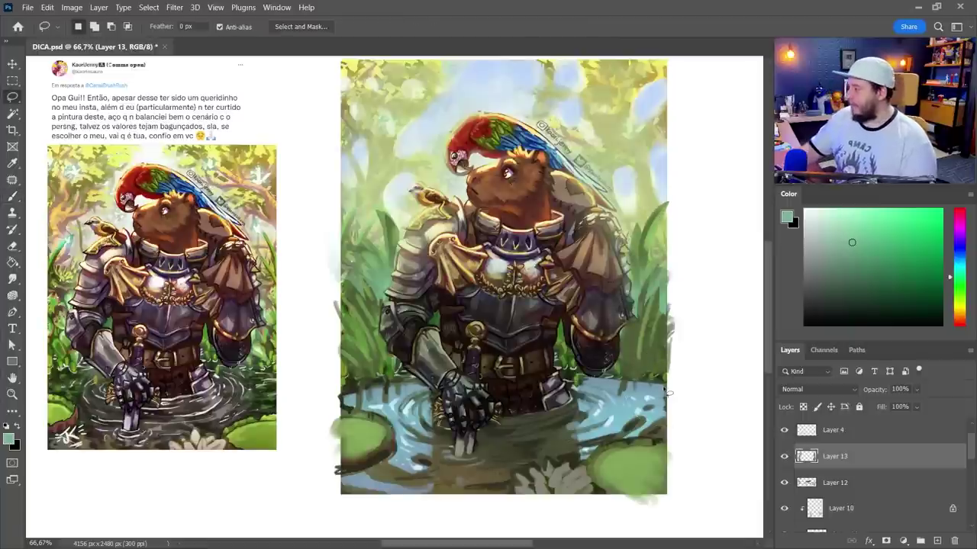
key("b")
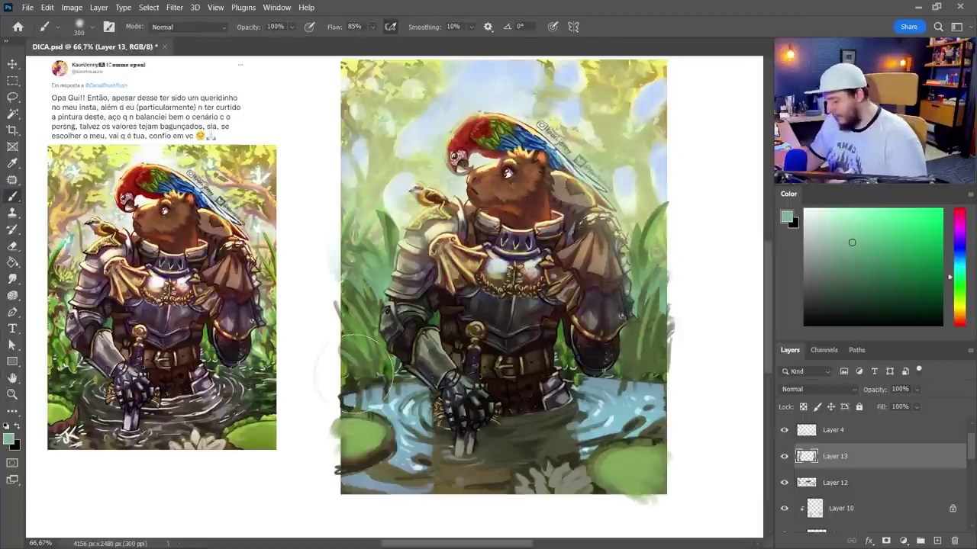
left_click(350, 387, "alt")
key("l")
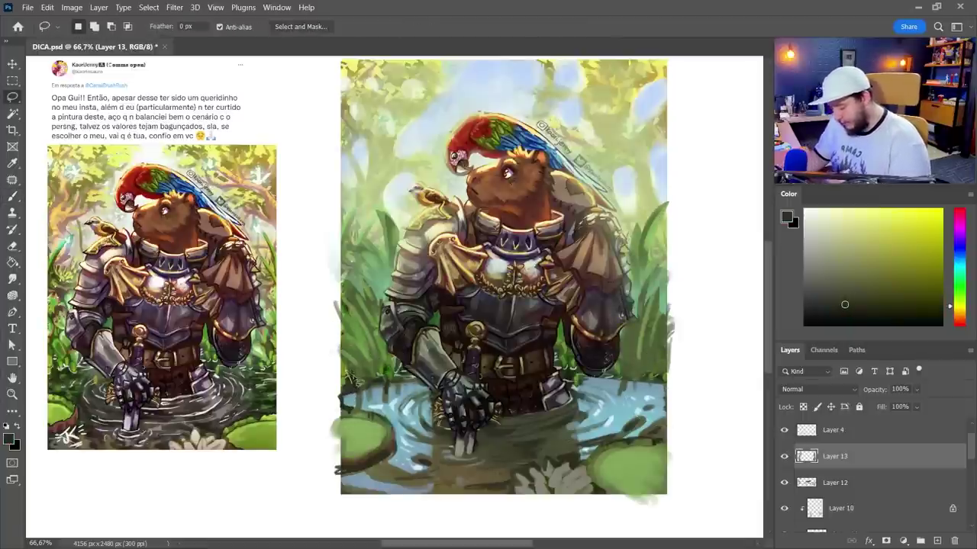
mouse_move(353, 382)
left_mouse_down()
mouse_move(380, 366)
mouse_move(353, 381)
left_mouse_up()
mouse_move(615, 373)
left_mouse_down()
mouse_move(635, 367)
mouse_move(648, 378)
mouse_move(552, 374)
mouse_move(584, 366)
left_mouse_up()
key("b")
key("ctrl+h")
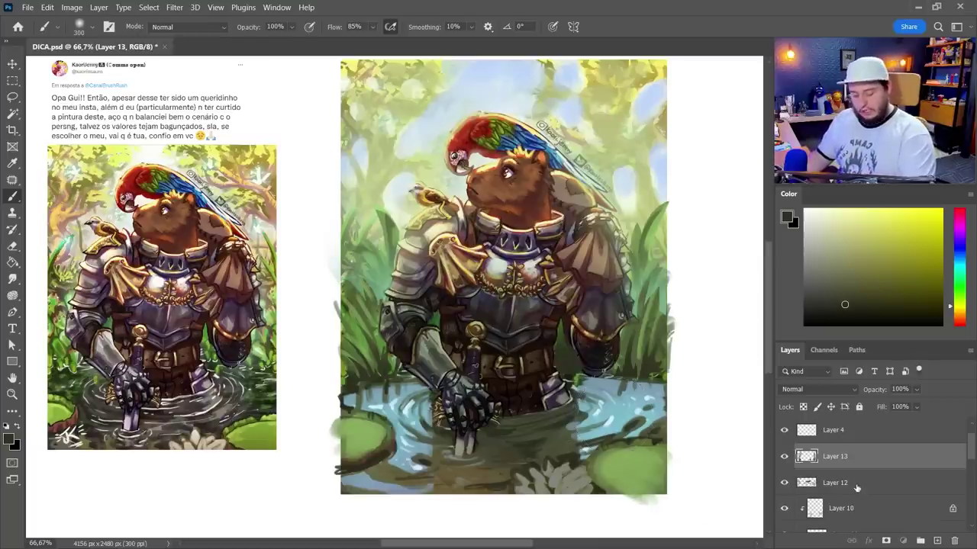
Step: Clip Layer 13 and Layer 12 to the painting so the strokes outside its edges are hidden
left_click(854, 485, "shift")
key("ctrl+alt+g")
left_click(865, 457)
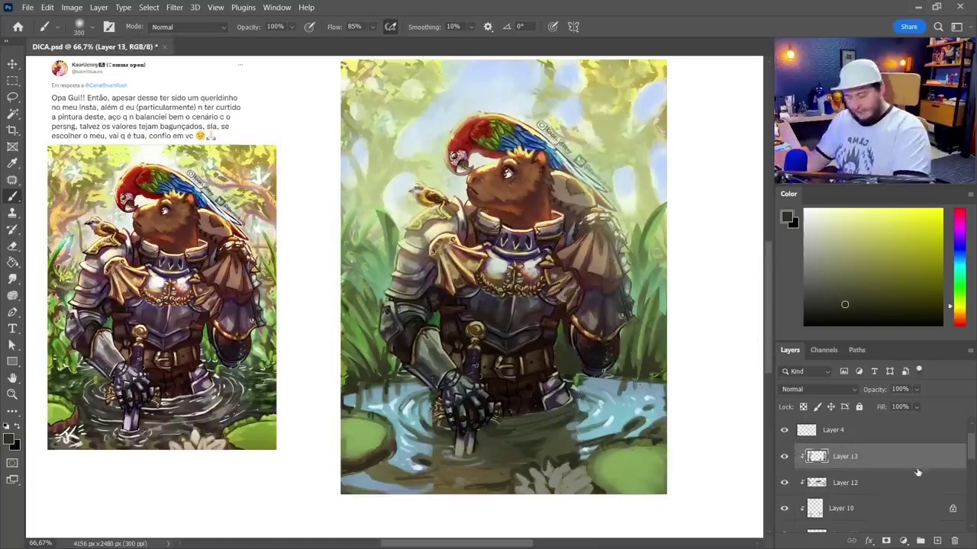
Step: On a new clipped layer above Layer 13, lasso slender tree trunks on both sides of the background and fill them with muted blue-green
left_click(850, 489)
left_click(937, 541)
left_click_drag(882, 496, 881, 455)
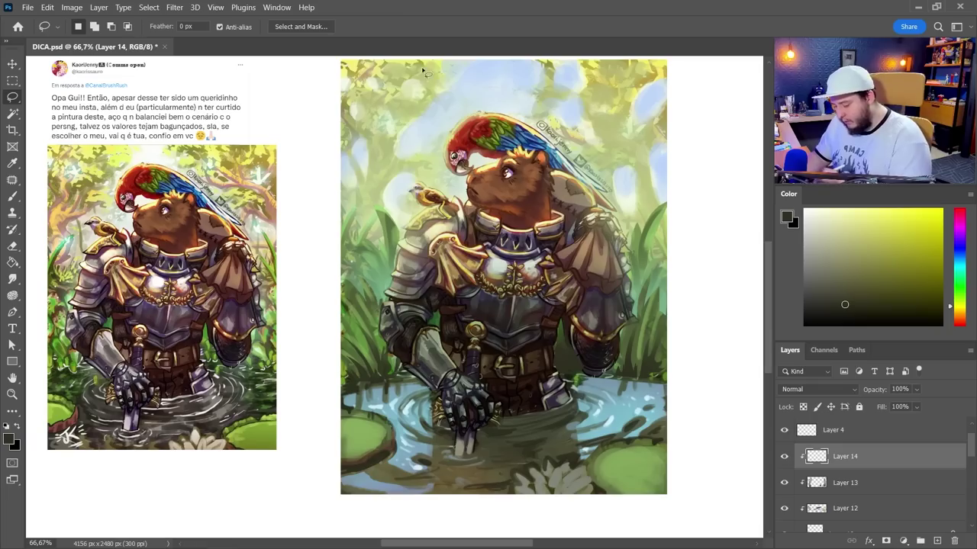
mouse_move(426, 62)
left_mouse_down()
mouse_move(406, 226)
mouse_move(409, 201)
mouse_move(388, 192)
mouse_move(390, 228)
mouse_move(402, 60)
left_mouse_up()
key("ctrl+d")
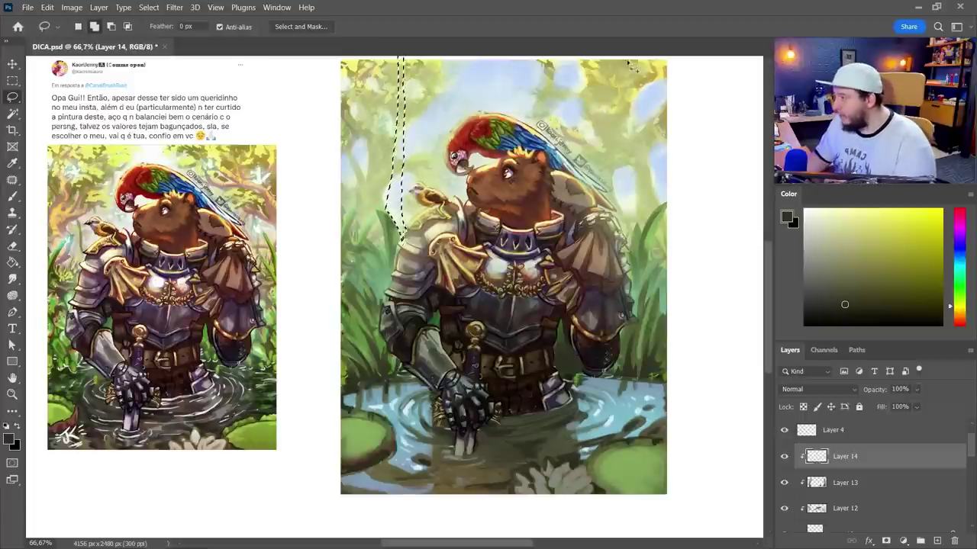
mouse_move(621, 49)
left_mouse_down()
mouse_move(619, 91)
mouse_move(618, 42)
left_mouse_up()
mouse_move(620, 59)
left_mouse_down()
mouse_move(638, 89)
mouse_move(636, 49)
mouse_move(622, 56)
left_mouse_up()
left_click_drag(342, 58, 354, 150)
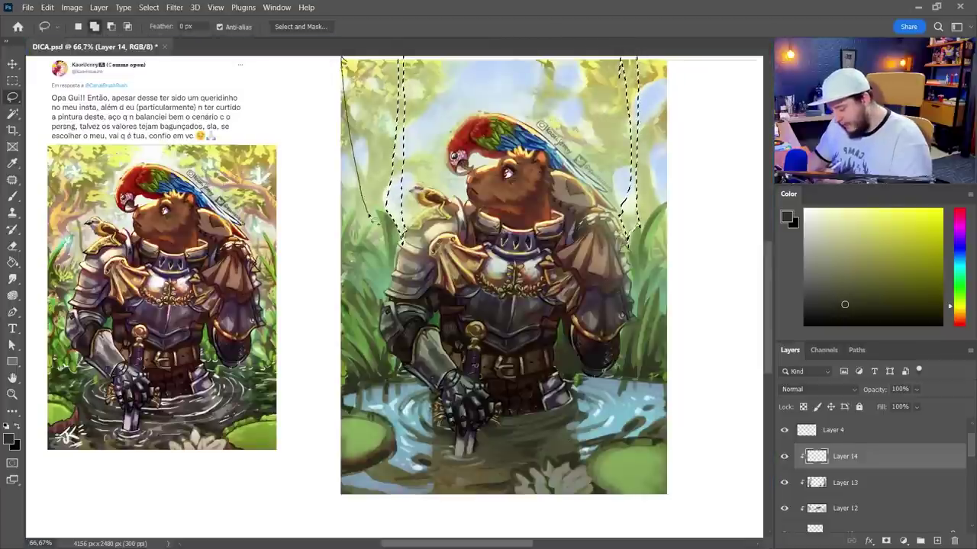
left_click_drag(362, 242, 340, 59)
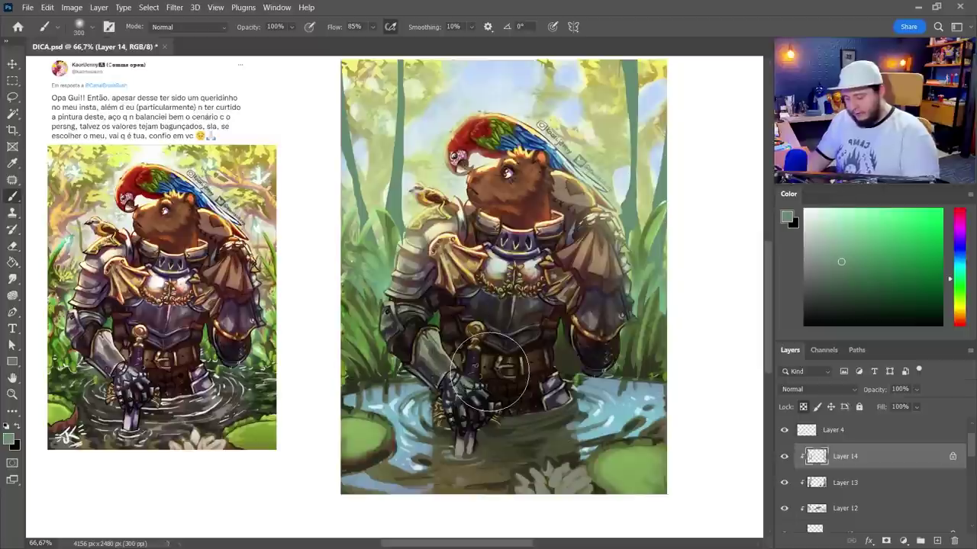
left_click(831, 257)
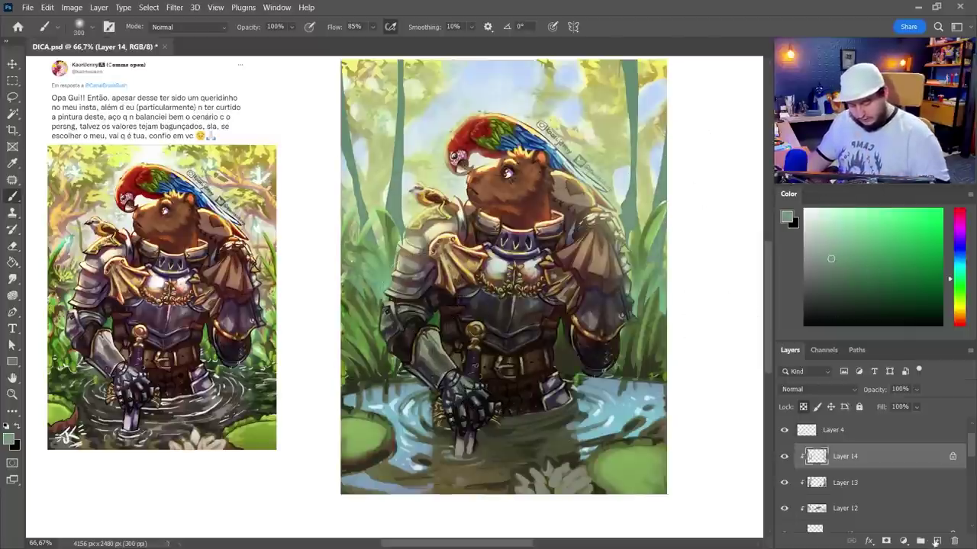
Step: On a new layer placed below Layer 14, lasso bushy foliage outlines with small leaf gaps behind both of the character's shoulders
left_click(937, 540)
key("l")
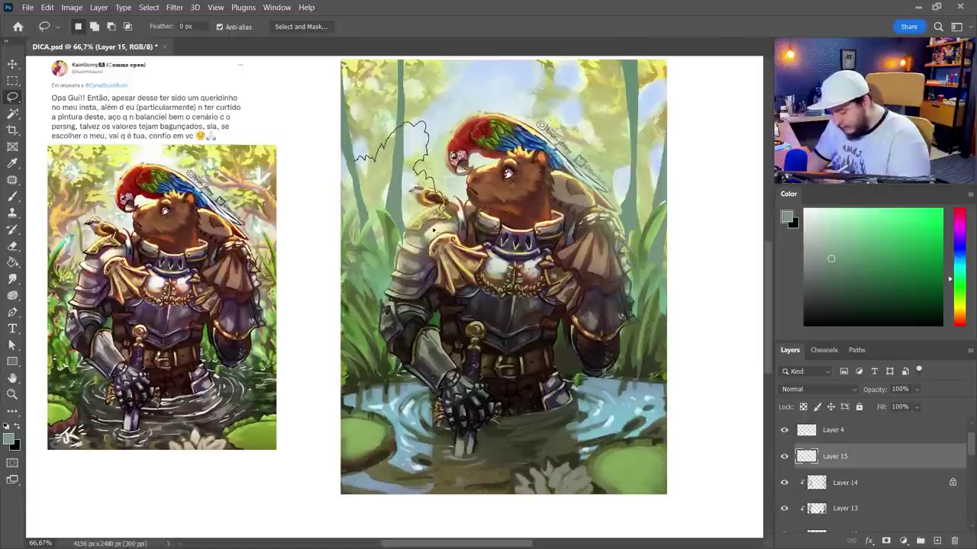
left_click_drag(351, 158, 352, 158)
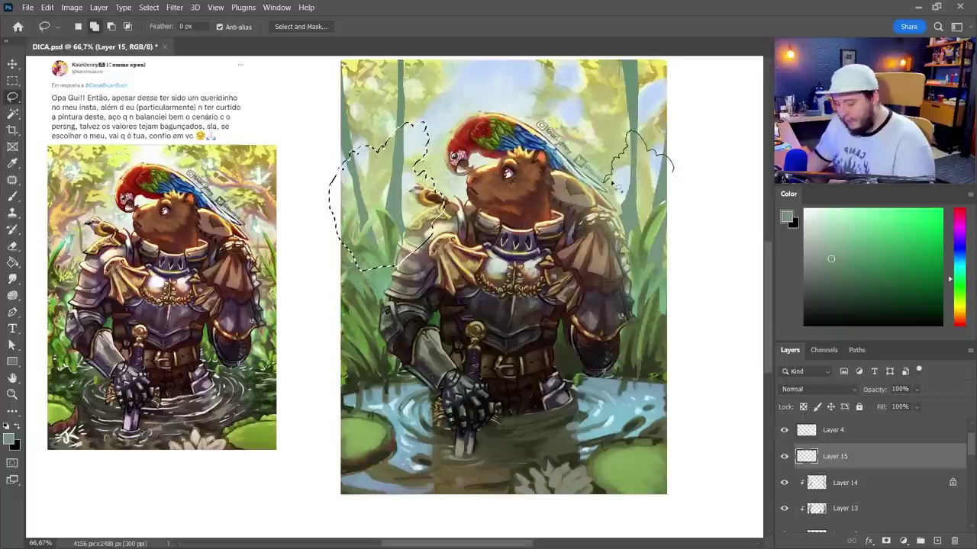
mouse_move(674, 169)
left_mouse_down()
mouse_move(679, 236)
mouse_move(633, 284)
left_mouse_up()
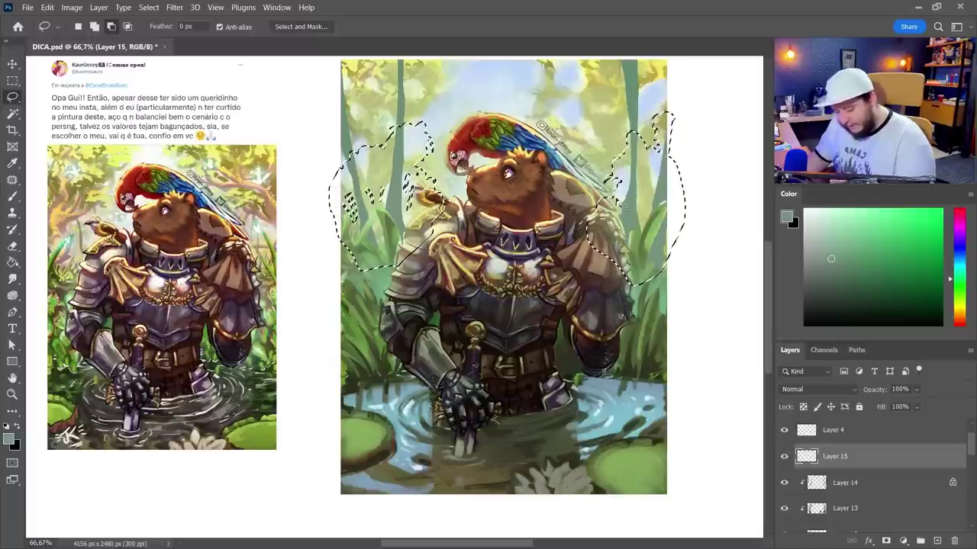
left_click_drag(857, 459, 858, 488)
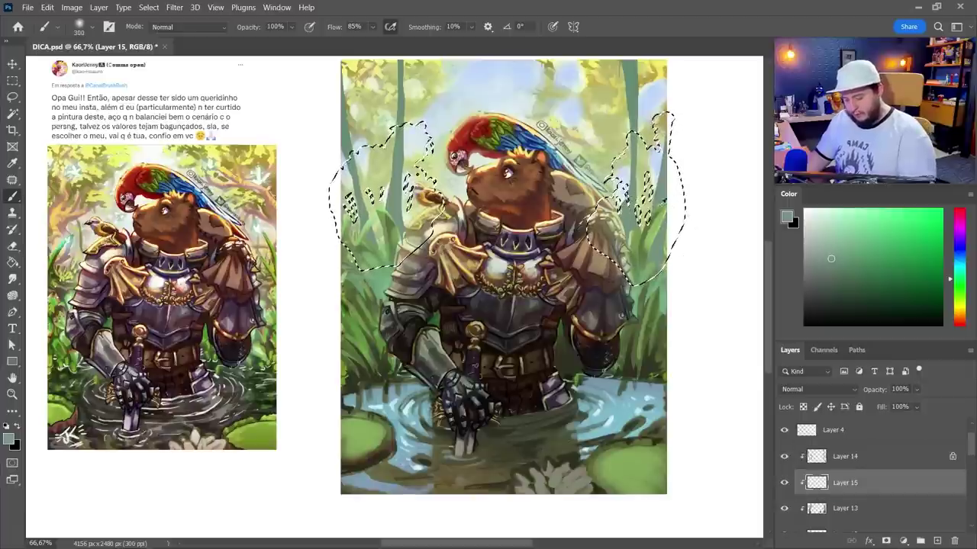
Step: Paint the selected bush on the painting's left side muted blue with the 300 px brush
left_click(957, 263)
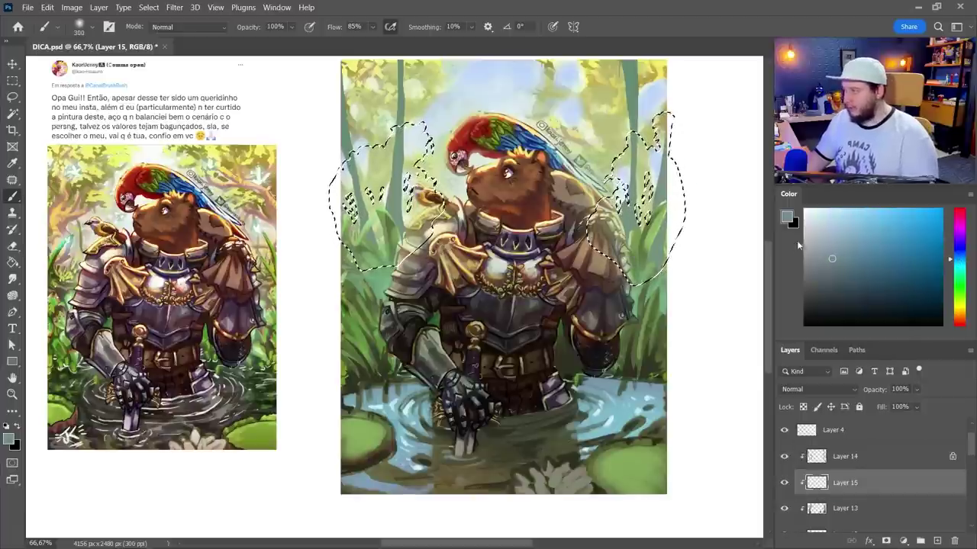
left_click(853, 250)
left_click_drag(348, 197, 412, 206)
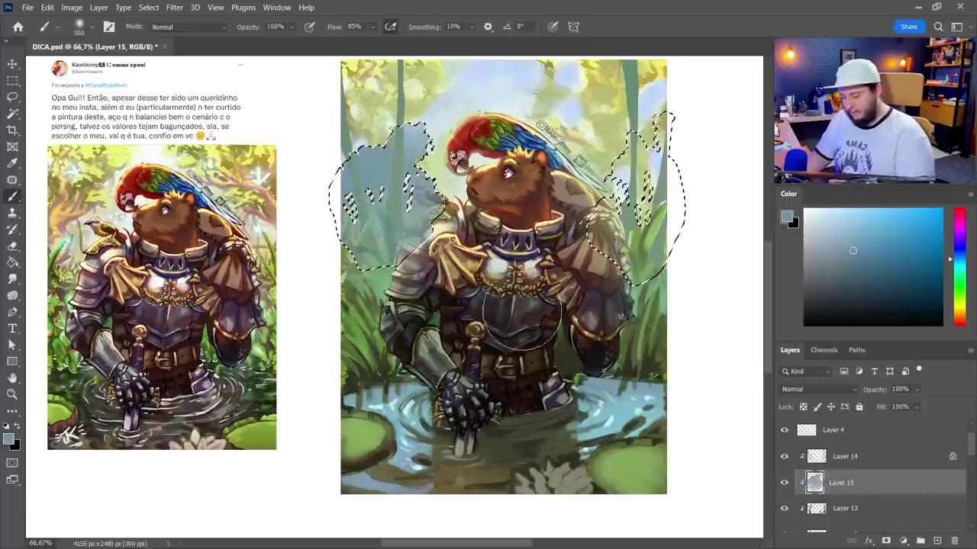
Step: Fill both selected bush shapes with a muted yellow-green sampled from the background, using the 300 px brush
left_click(960, 283)
left_click(590, 113, "alt")
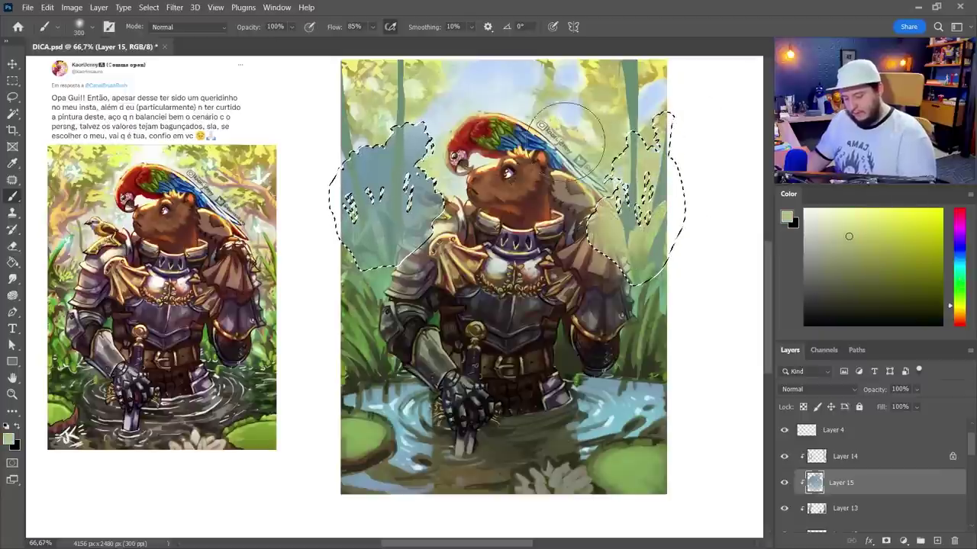
left_click_drag(428, 127, 437, 164)
left_click(427, 175, "alt")
left_click_drag(625, 175, 704, 207)
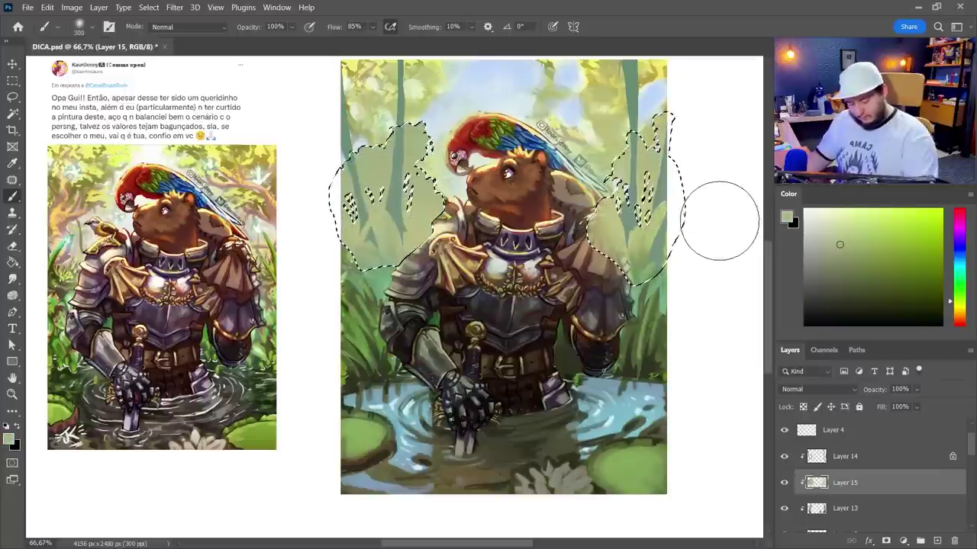
Step: Move Layer 15 below Layer 10, clear the selection and lock the layer's transparent pixels
scroll(865, 455, "down", 1)
left_click_drag(856, 459, 850, 512)
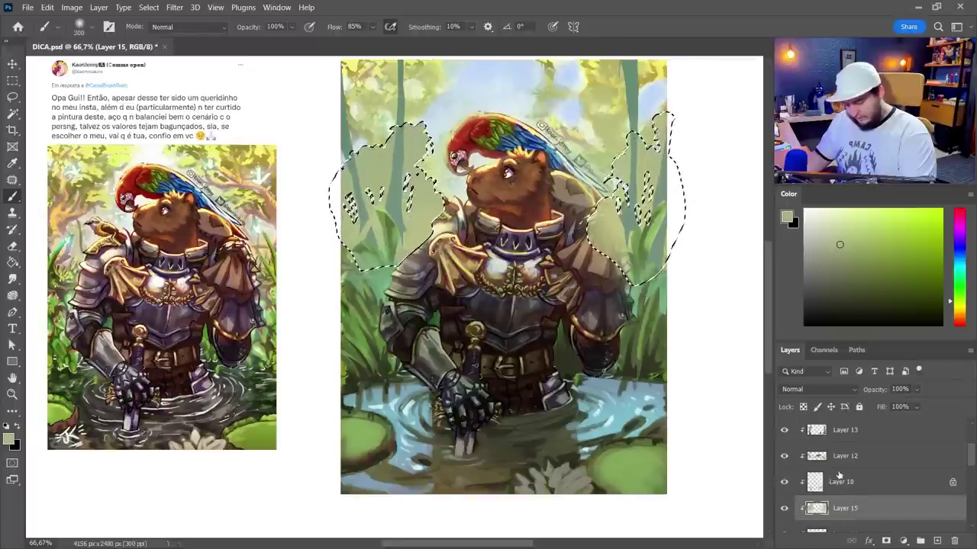
scroll(843, 476, "down", 2)
key("ctrl+d")
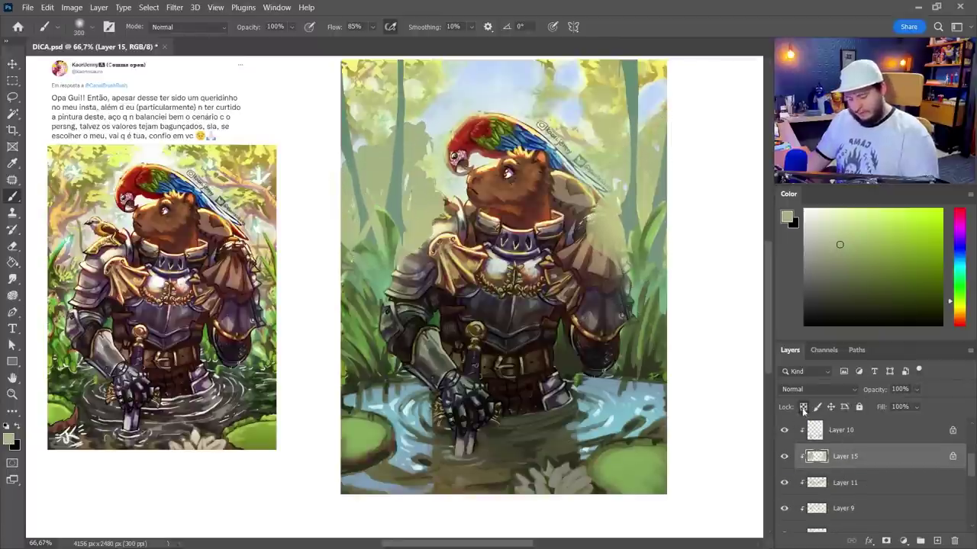
Step: Recolor the upper parts of both background bushes with muted blue-green, fading into yellow-green near the bottom
left_click(959, 259)
left_click(959, 279)
left_click_drag(416, 130, 418, 212)
Step: Add subtle light green leaf touches to the background bushes with a 61 px textured brush
left_click(856, 229)
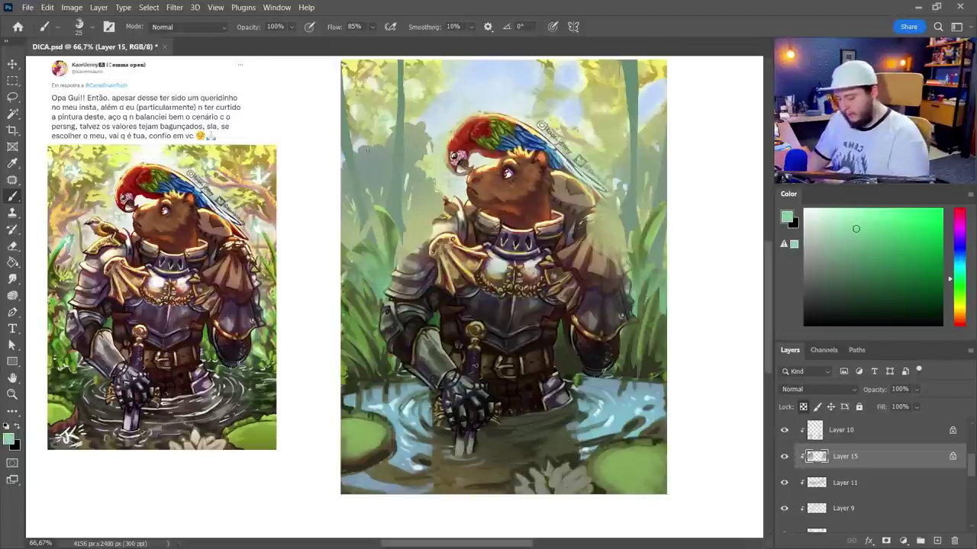
right_click(482, 188)
left_click_drag(555, 219, 567, 220)
left_click(376, 220, "alt")
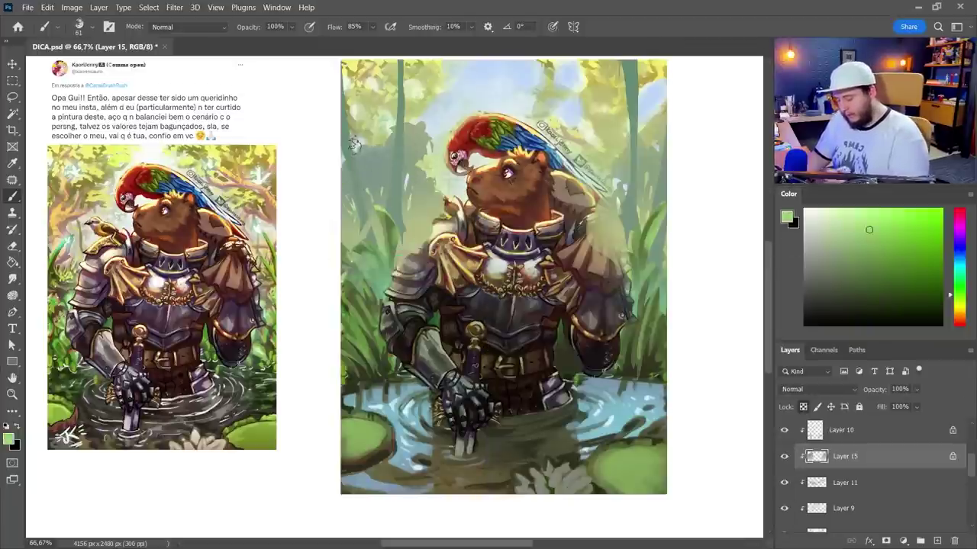
mouse_move(373, 153)
left_mouse_down()
mouse_move(411, 127)
mouse_move(426, 131)
mouse_move(420, 165)
left_mouse_up()
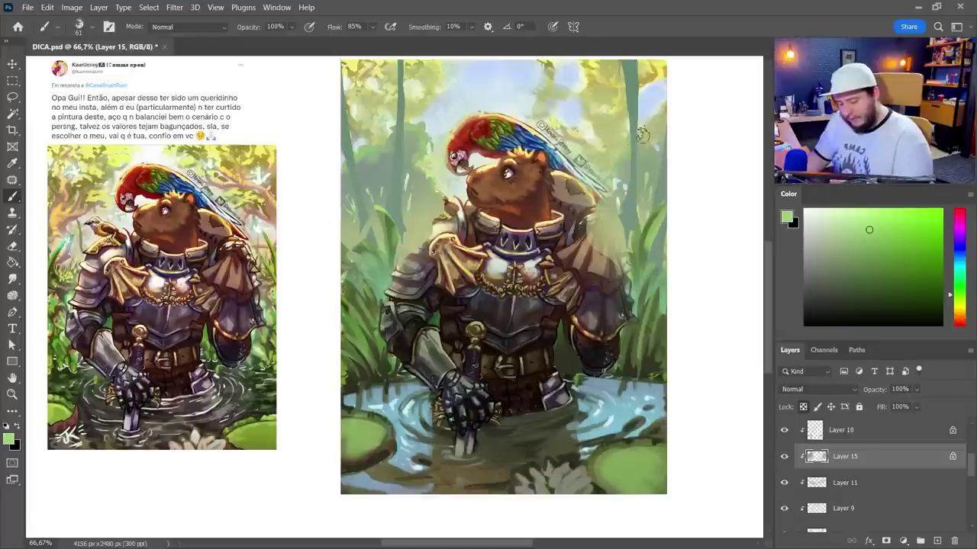
left_click(376, 183, "alt")
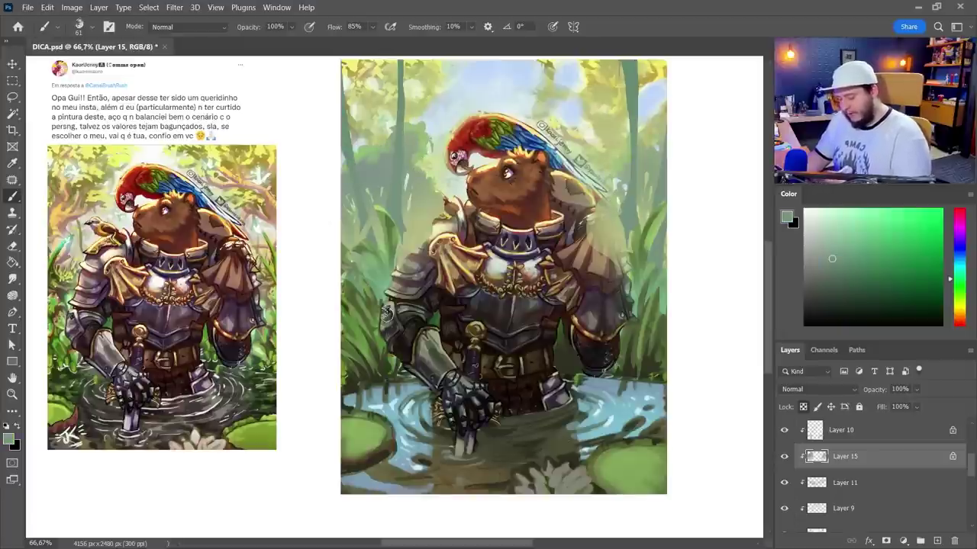
Step: Unlock the bush layer's transparency and erase the haze covering the shoulder drape at the painting's right with an 84 px eraser
key("slash")
key("e")
right_click(720, 429)
left_click(698, 501)
left_click(528, 143)
left_click_drag(601, 211, 610, 233)
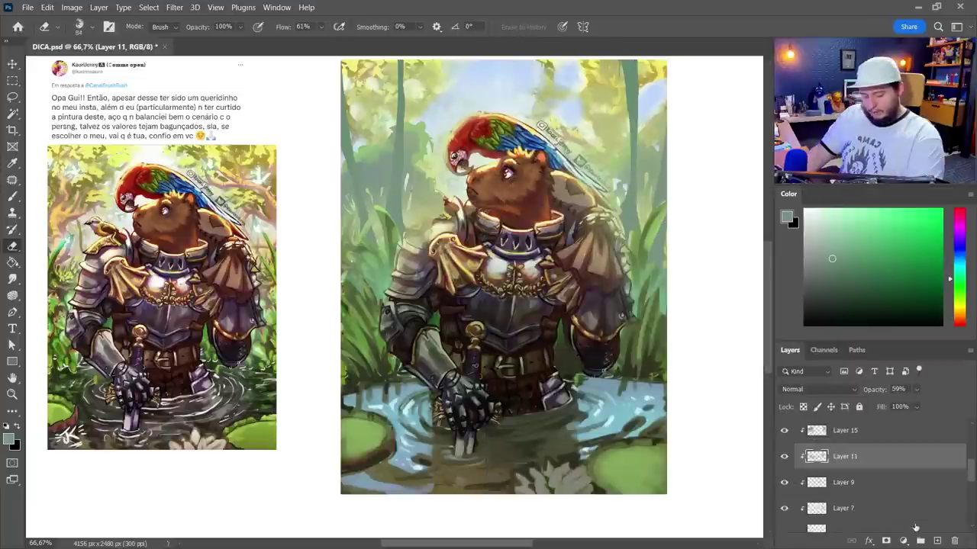
Step: Outline palm tree silhouettes on a new layer behind the capybara, on both sides of the head, and fill them with dark green
left_click(937, 540, "ctrl")
key("b")
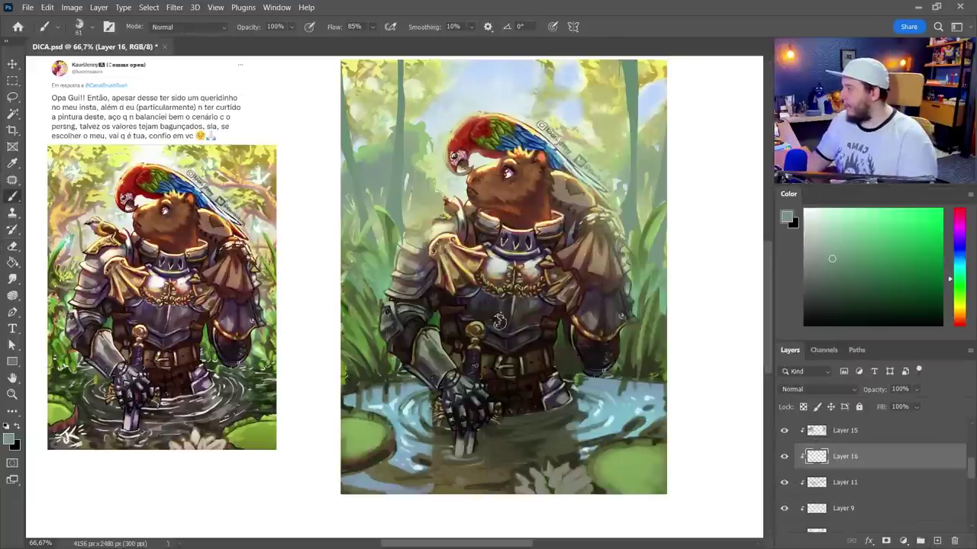
key("l")
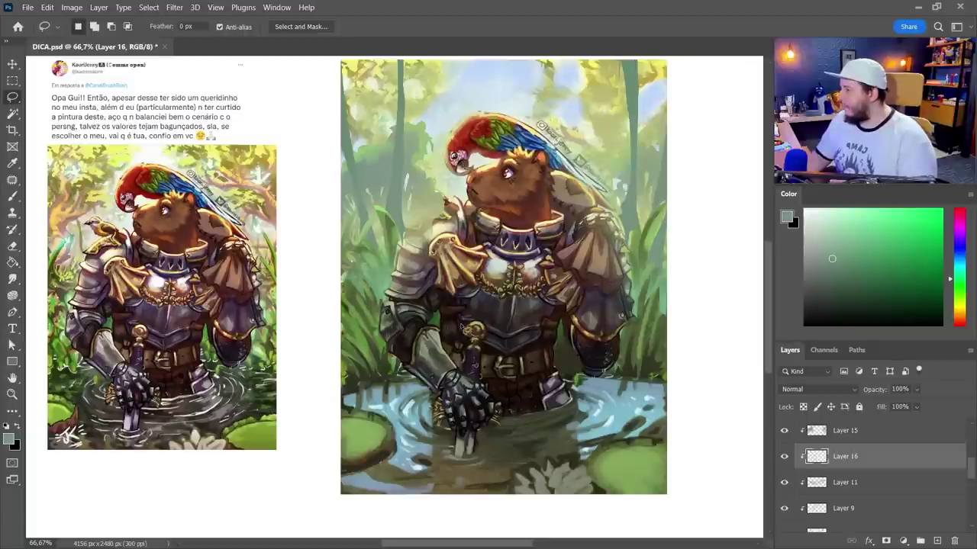
left_click_drag(371, 156, 384, 122)
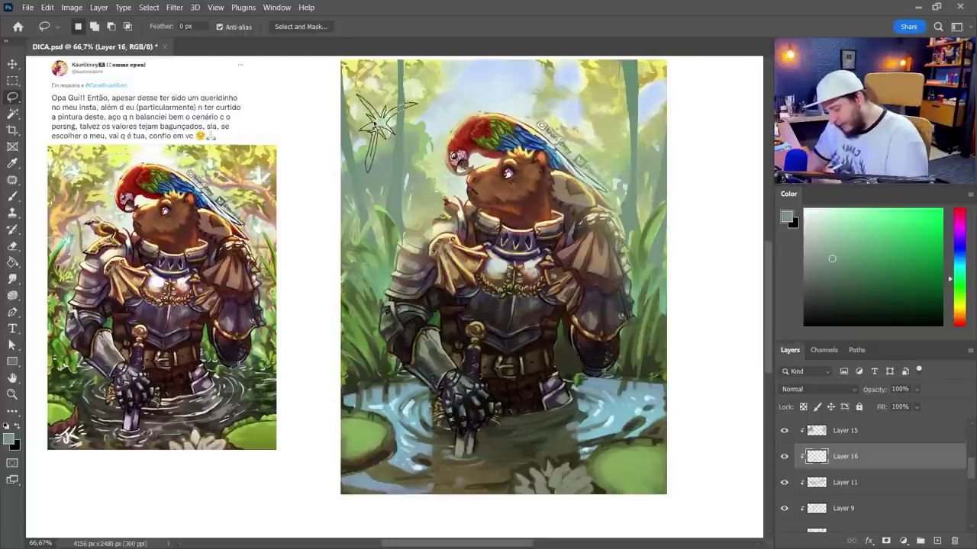
left_click_drag(381, 123, 379, 127)
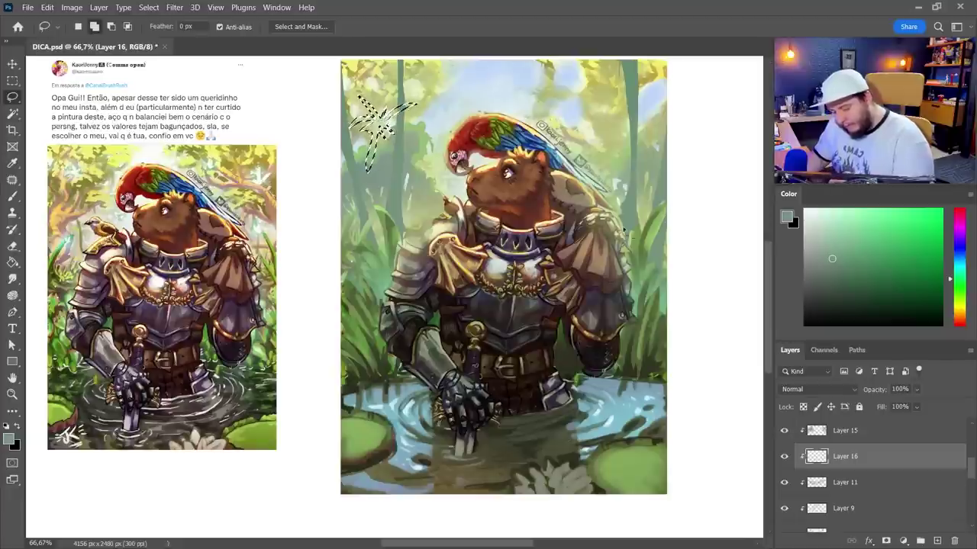
left_click_drag(623, 238, 603, 147)
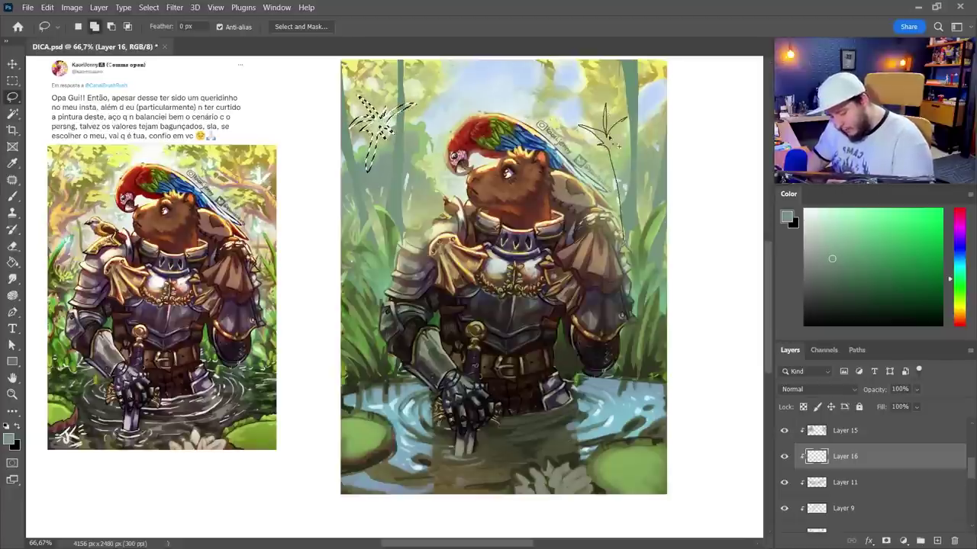
mouse_move(620, 154)
left_mouse_down()
mouse_move(630, 264)
mouse_move(665, 261)
left_mouse_up()
mouse_move(434, 221)
left_mouse_down()
mouse_move(429, 116)
mouse_move(444, 226)
mouse_move(439, 148)
mouse_move(421, 128)
mouse_move(437, 124)
left_mouse_up()
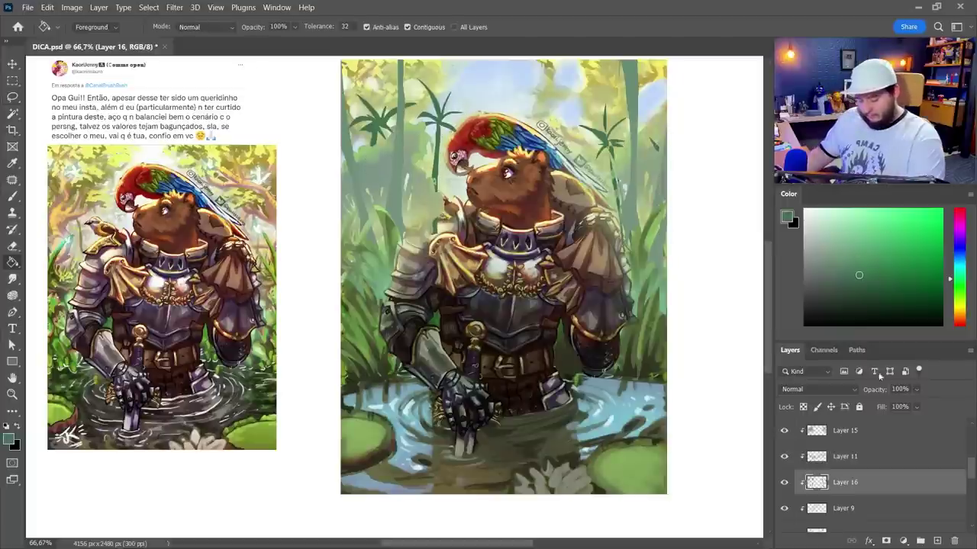
Step: Lock Layer 16's transparent pixels and soften the palm silhouettes with a hazy blue-green
left_click(802, 407)
key("b")
left_click_drag(627, 137, 652, 236)
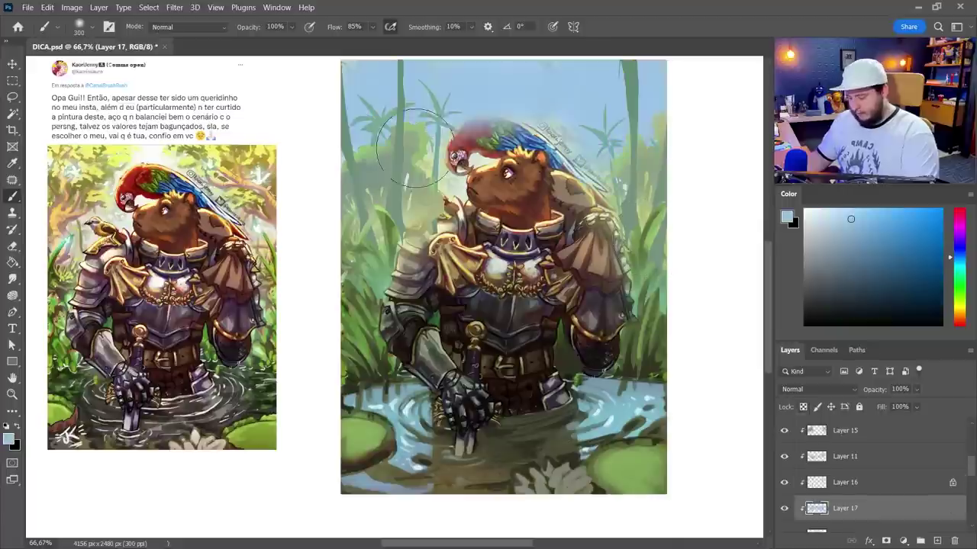
Step: Cover the old background foliage with light blue sky on Layer 17 using a soft 300 px brush, and move that layer below Layer 9
left_click_drag(442, 184, 514, 130)
scroll(864, 492, "down", 2)
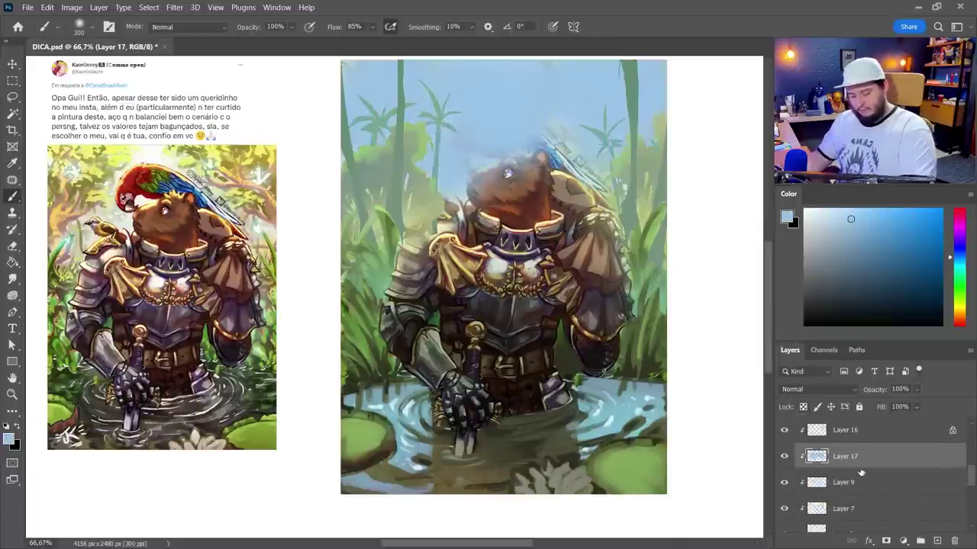
left_click_drag(861, 497, 860, 496)
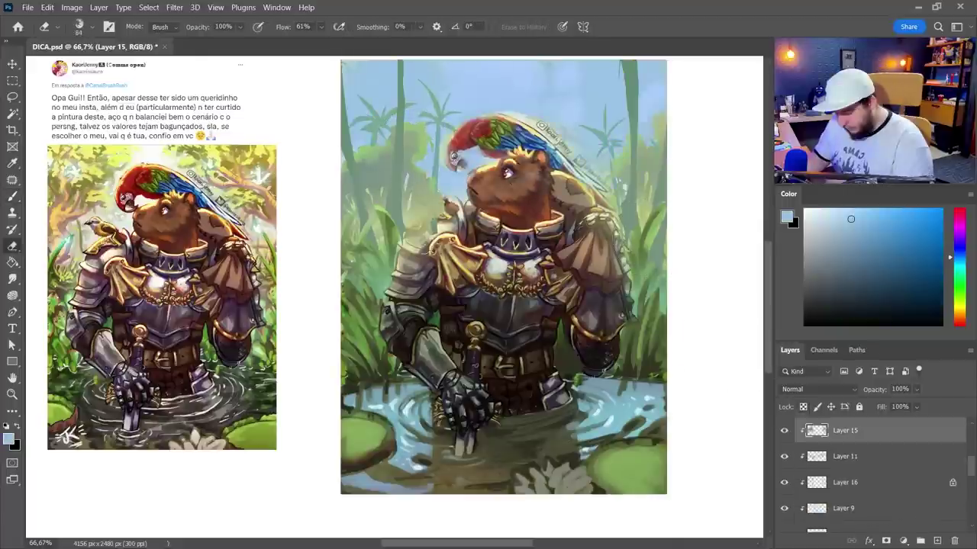
Step: Erase the haze and palm trunk covering the small bird and shoulder armor with a 28 px eraser
left_click_drag(436, 216, 424, 255)
right_click(455, 224)
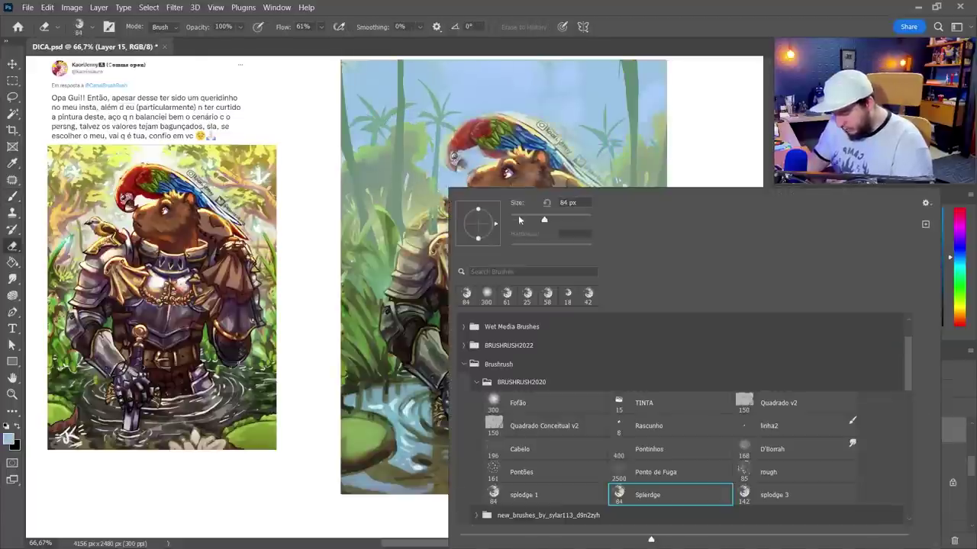
left_click(522, 221)
left_click(434, 222, "ctrl")
left_click_drag(434, 215, 433, 231)
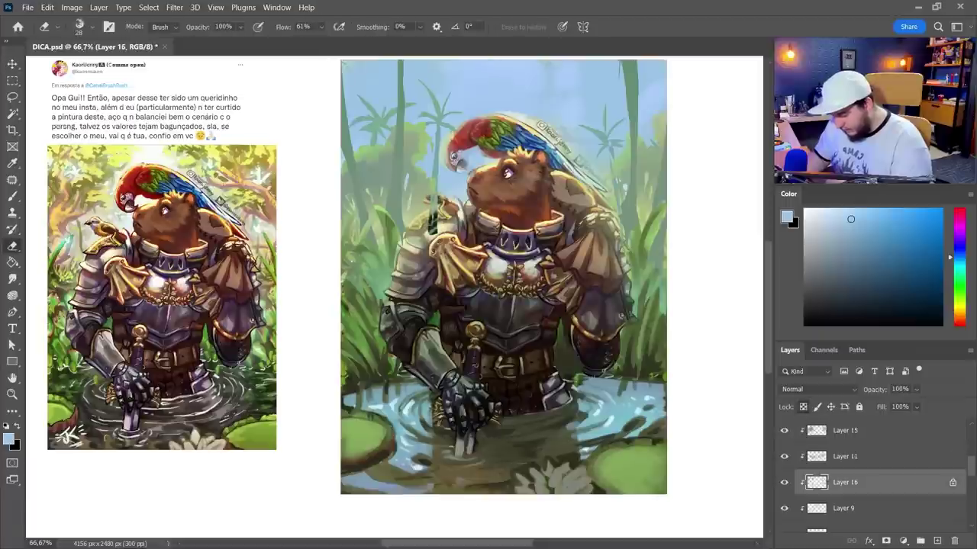
left_click_drag(433, 231, 432, 210)
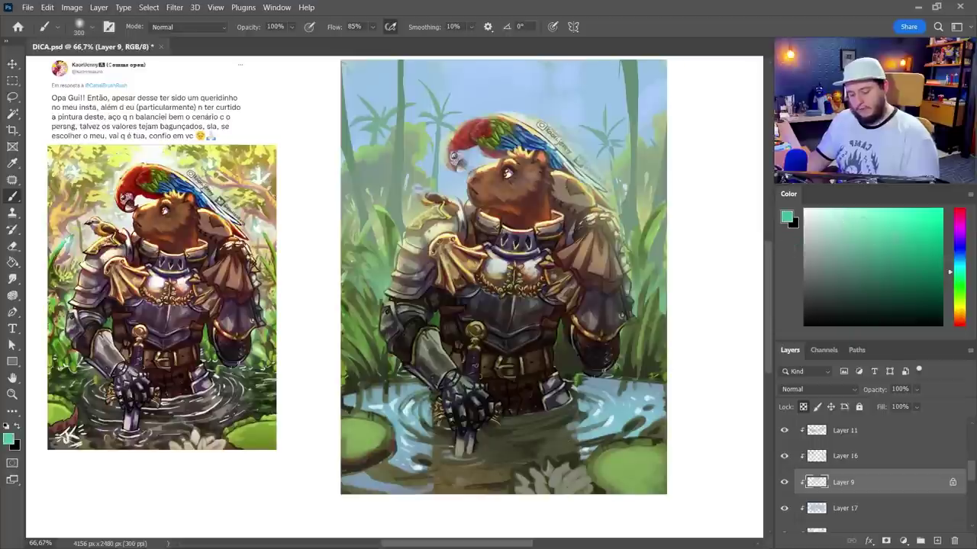
Step: Repaint the sky on Layer 17 in turquoise with a large soft brush
right_click(482, 160)
key("Escape")
left_click_drag(496, 94, 473, 76)
left_click_drag(561, 93, 599, 106)
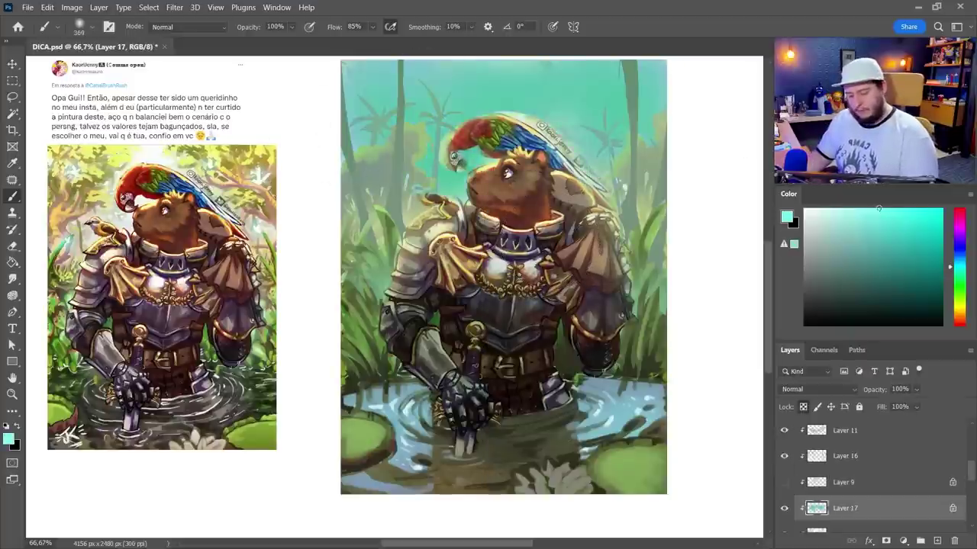
Step: Brighten the sky around the parrot and palms with soft strokes of pale cyan
mouse_move(475, 164)
left_mouse_down()
mouse_move(467, 158)
mouse_move(519, 105)
left_mouse_up()
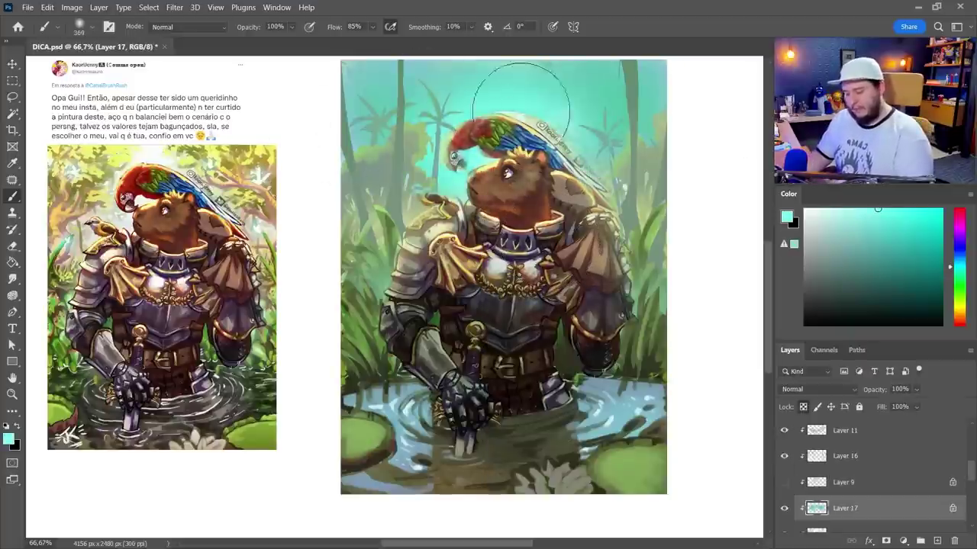
mouse_move(462, 77)
left_mouse_down()
mouse_move(449, 103)
mouse_move(373, 84)
left_mouse_up()
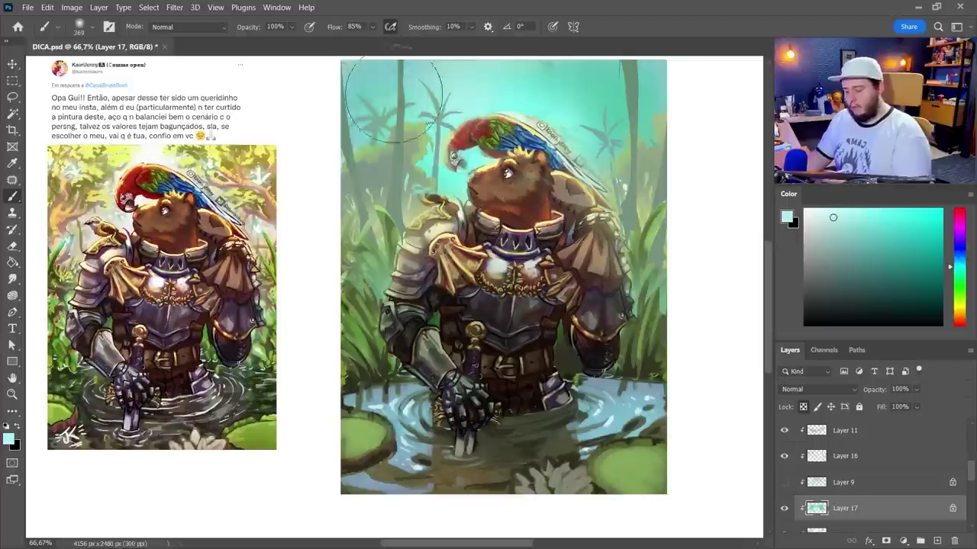
left_click_drag(569, 93, 589, 112)
left_click_drag(452, 164, 381, 130)
left_click_drag(599, 141, 509, 104)
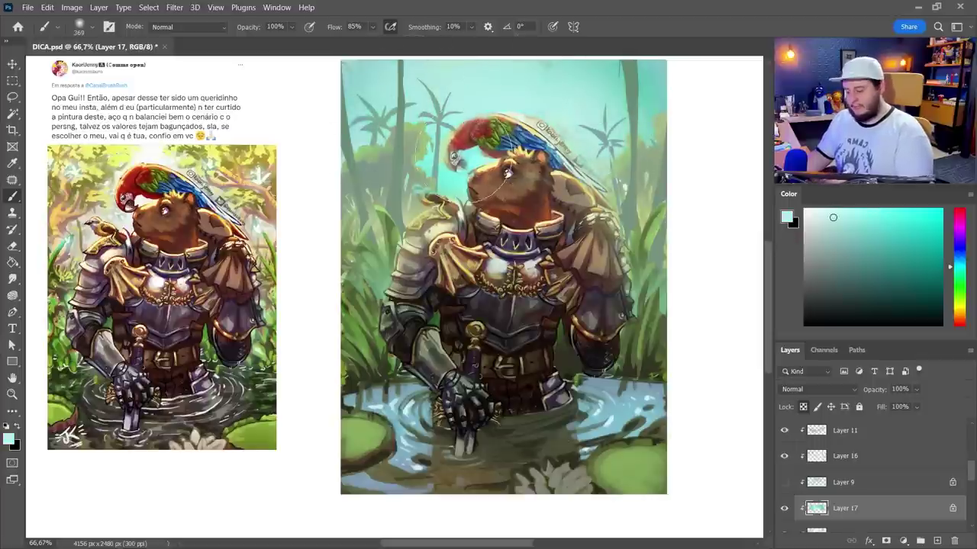
left_click(958, 257)
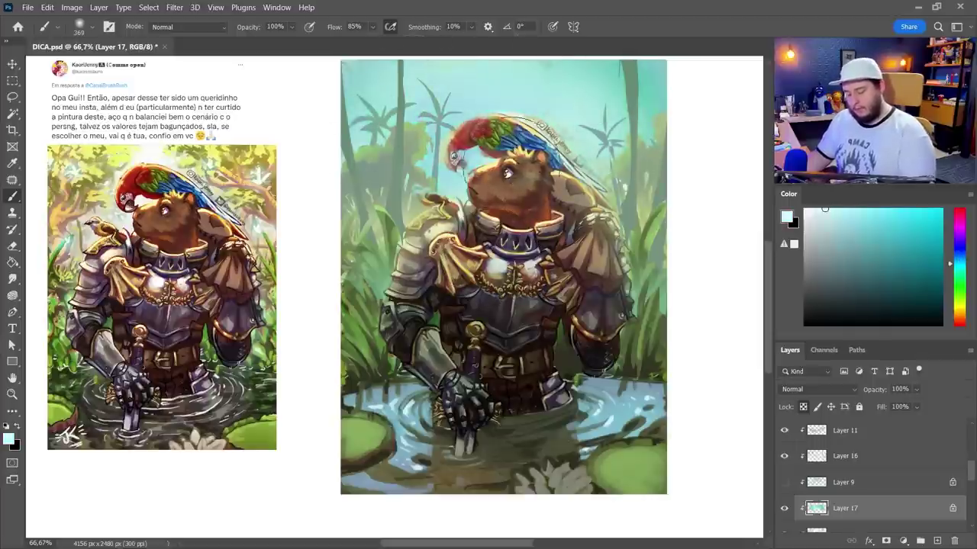
mouse_move(486, 145)
left_mouse_down()
mouse_move(466, 127)
mouse_move(542, 126)
left_mouse_up()
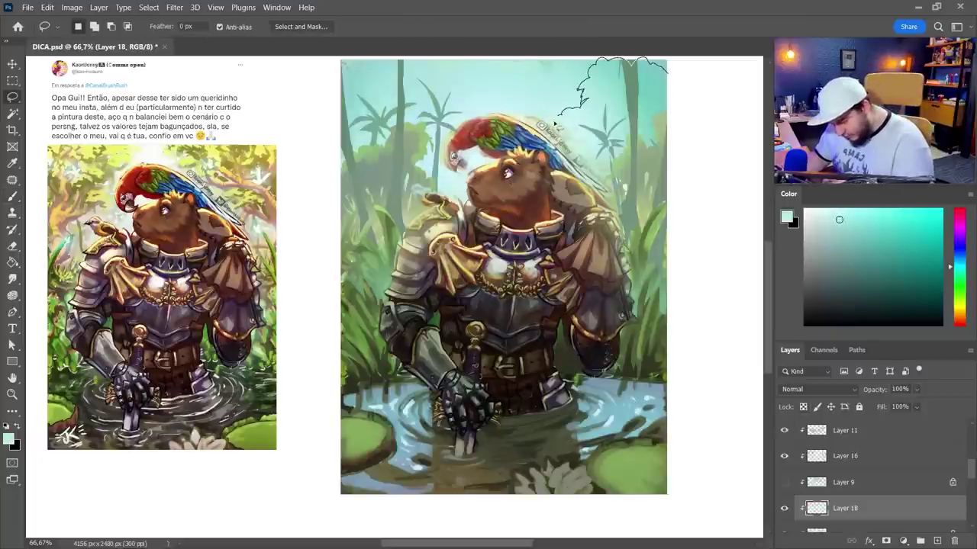
Step: Outline distant tree masses at both sides and behind the parrot on Layer 18, paint them turquoise and clear the selection
left_click_drag(666, 70, 549, 129)
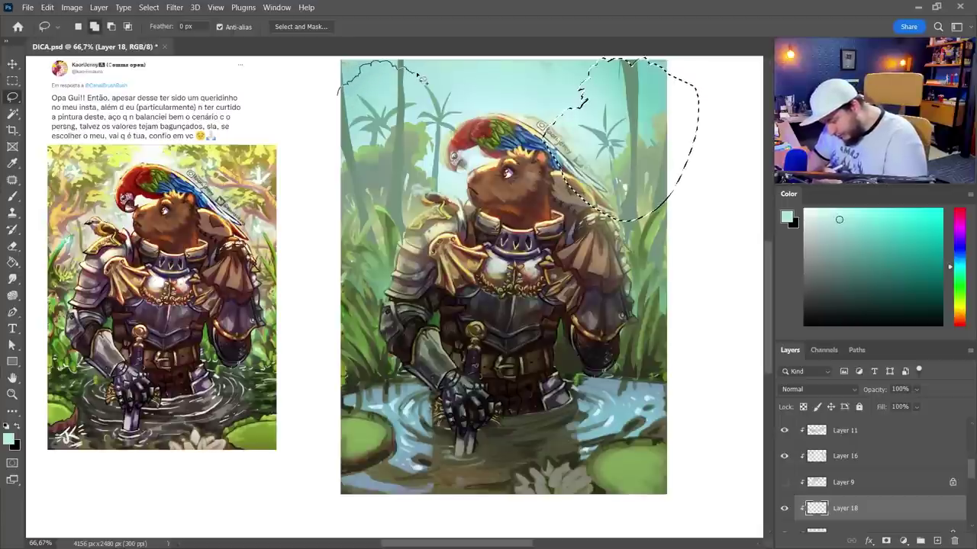
left_click_drag(422, 78, 468, 158)
left_click_drag(364, 202, 338, 95)
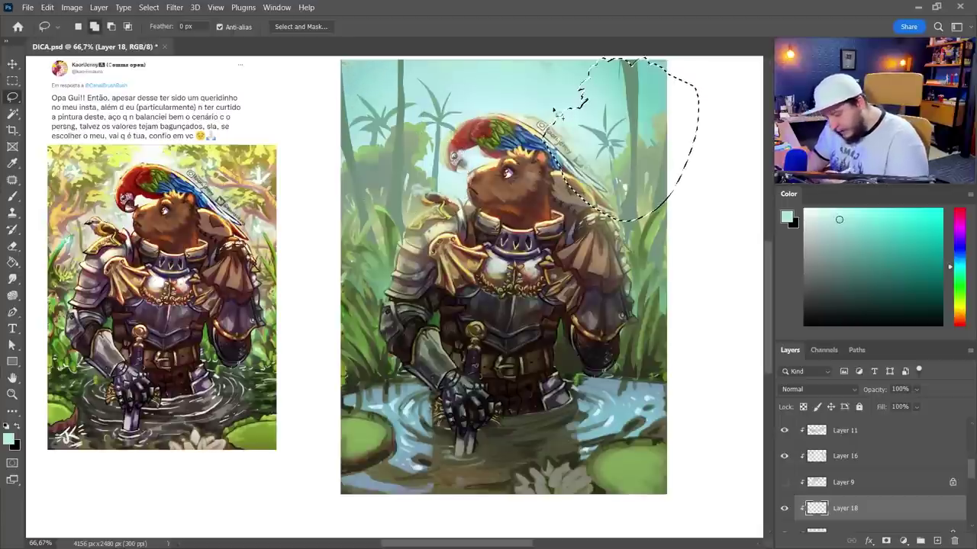
mouse_move(545, 131)
left_mouse_down()
mouse_move(519, 120)
mouse_move(530, 100)
mouse_move(603, 186)
mouse_move(512, 221)
left_mouse_up()
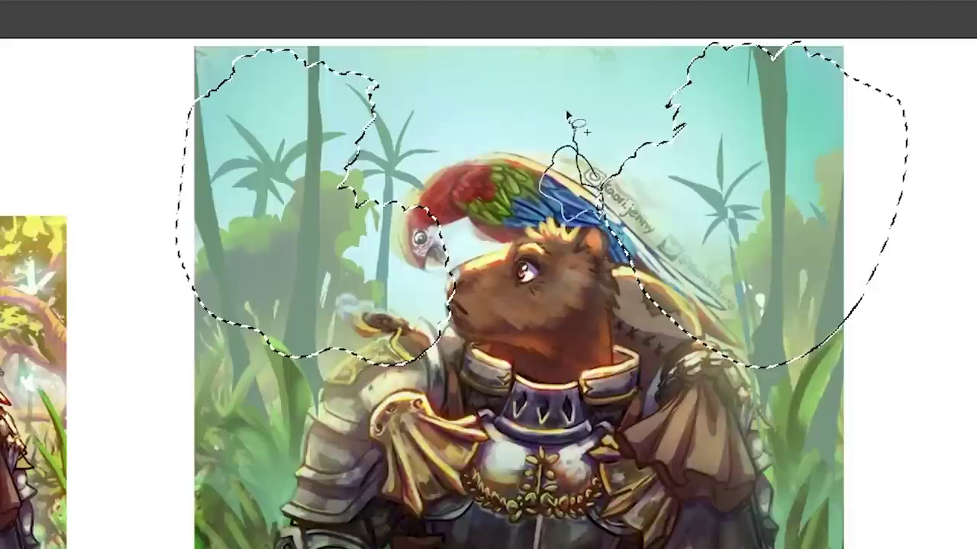
key("b")
left_click_drag(771, 99, 717, 305)
left_click_drag(305, 115, 381, 298)
key("ctrl+d")
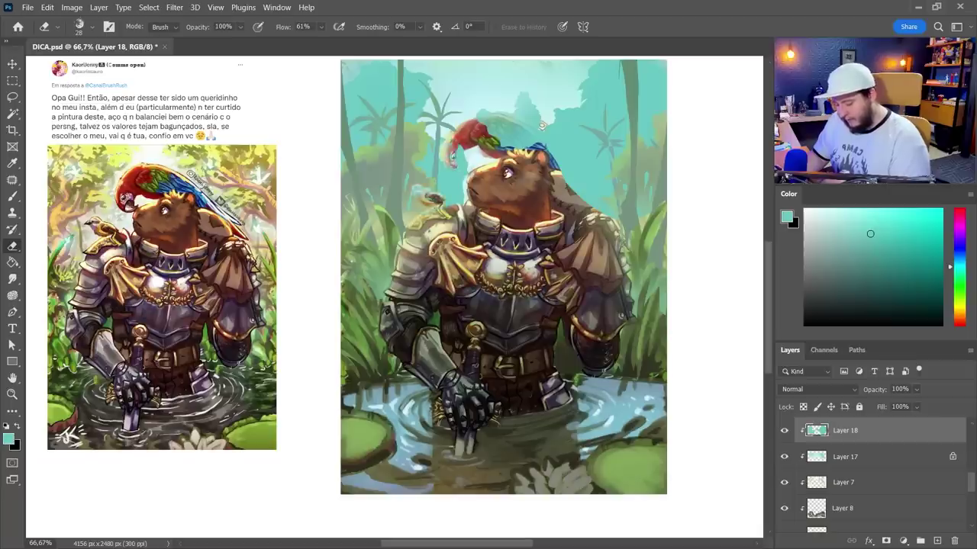
Step: Lock Layer 18's transparent pixels and add subtle darker foliage variation to the distant trees with an 84 px textured brush
key("b")
right_click(558, 196)
left_click(608, 127, "alt")
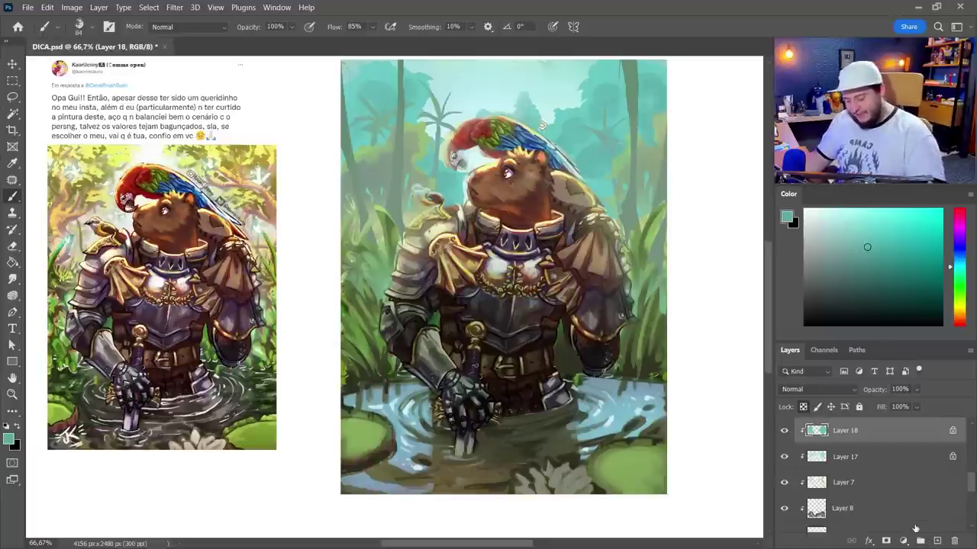
Step: Create Layer 19 in Color Dodge mode, choose a large soft brush and move the layer above Layer 14
left_click(936, 541)
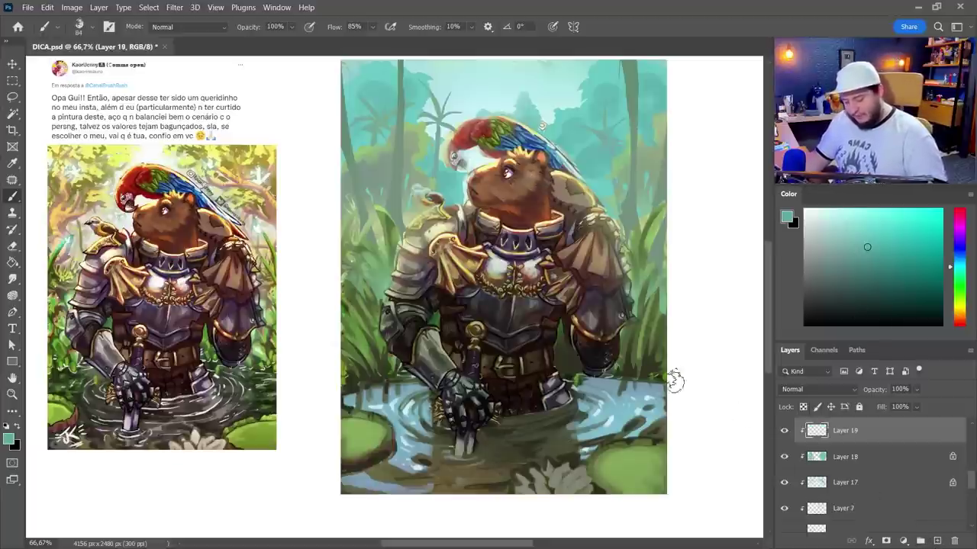
right_click(676, 382)
left_click(553, 402)
left_click(619, 164)
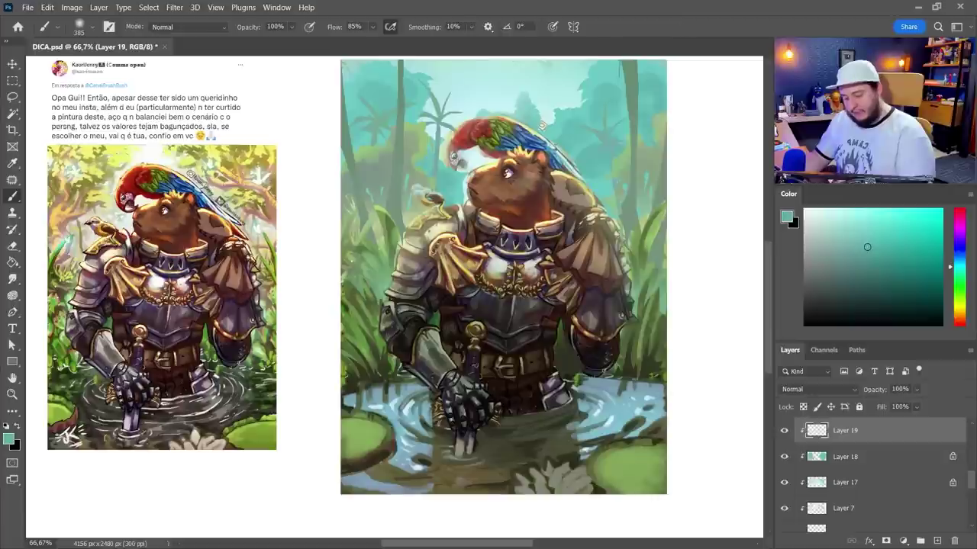
left_click(820, 389)
left_click(820, 362)
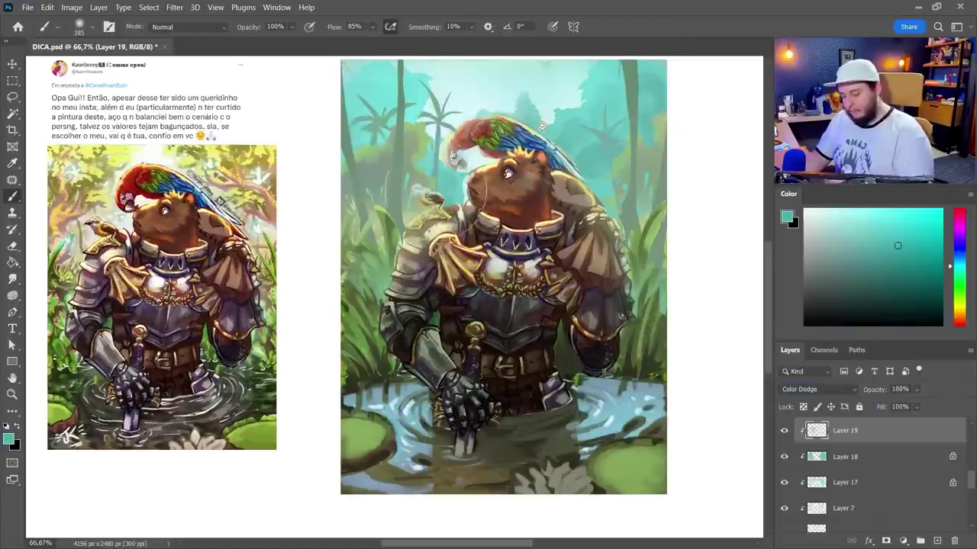
mouse_move(843, 439)
left_mouse_down()
mouse_move(848, 530)
mouse_move(859, 468)
mouse_move(849, 447)
left_mouse_up()
Step: Paint a soft green glow around the capybara's head with a 401 px brush at 43% flow, and reduce Layer 19's opacity
left_click(959, 289)
mouse_move(417, 114)
left_mouse_down()
mouse_move(424, 163)
mouse_move(400, 196)
mouse_move(458, 142)
mouse_move(594, 129)
mouse_move(598, 208)
left_mouse_up()
right_click(523, 220)
left_click(615, 214)
left_click(373, 27)
left_click(362, 43)
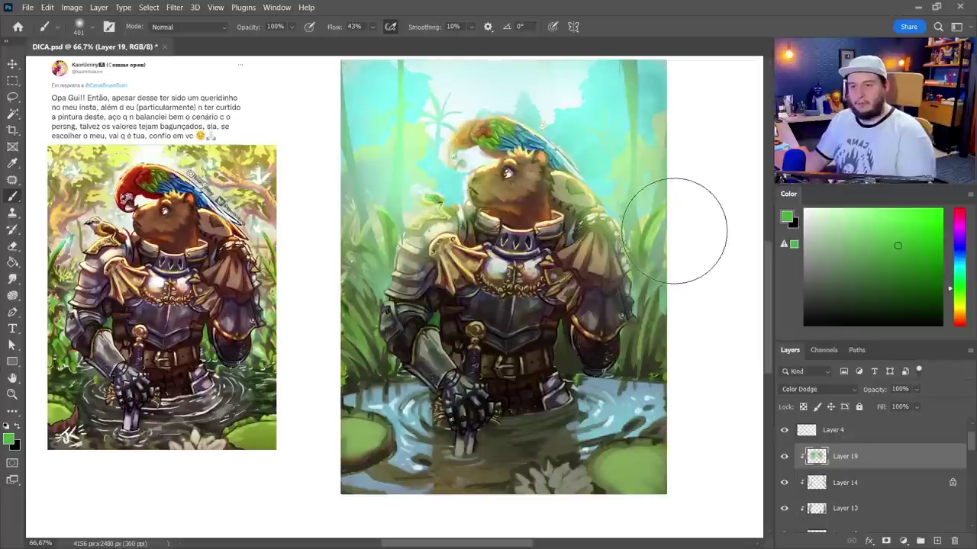
left_click(916, 390)
left_click(908, 405)
Step: Check the layers below Layer 19 to find the one that holds the palm silhouettes
scroll(854, 456, "down", 2)
left_click(839, 431)
left_click(784, 431)
left_click(784, 431)
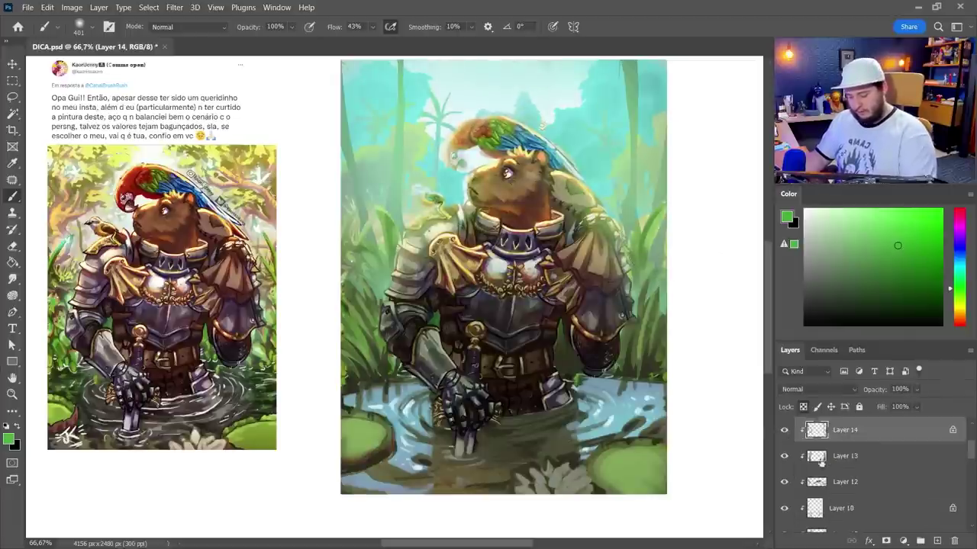
left_click(820, 461)
left_click(815, 484)
key("alt+bracketleft")
key("alt+bracketleft")
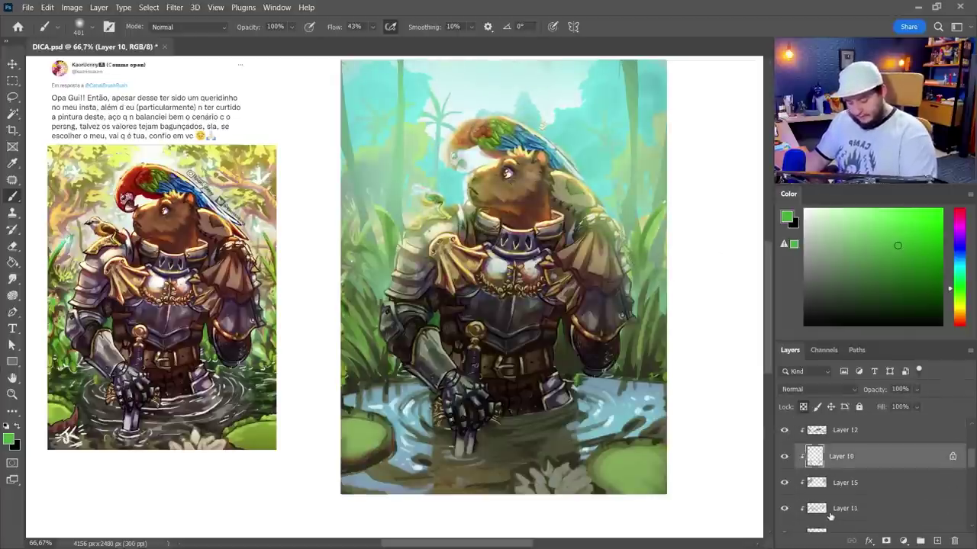
left_click(824, 514)
Step: Lock Layer 16's transparent pixels and add pale green highlights to the palm leaves with a 26 px textured brush
left_click(771, 513)
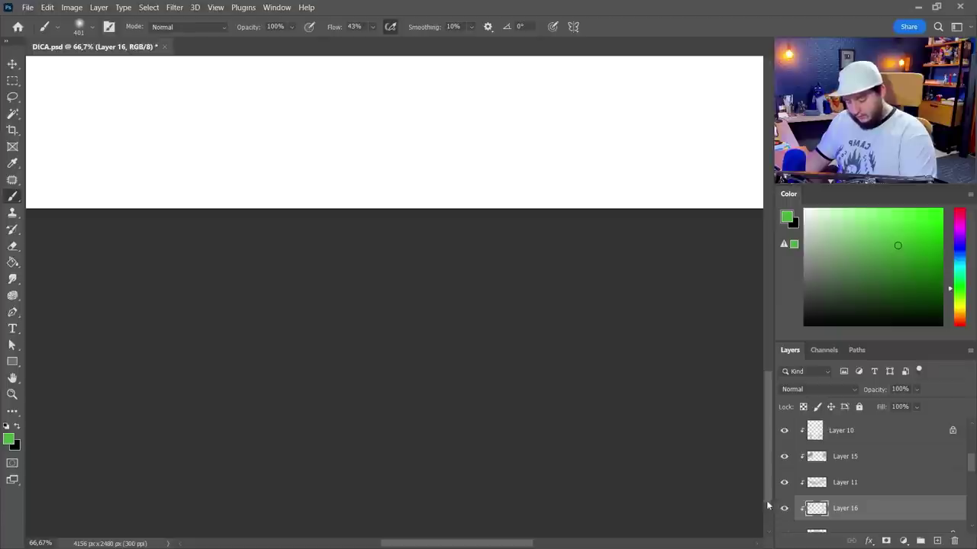
mouse_move(768, 505)
left_mouse_down()
mouse_move(768, 355)
mouse_move(767, 374)
left_mouse_up()
left_click(802, 408)
left_click(843, 231)
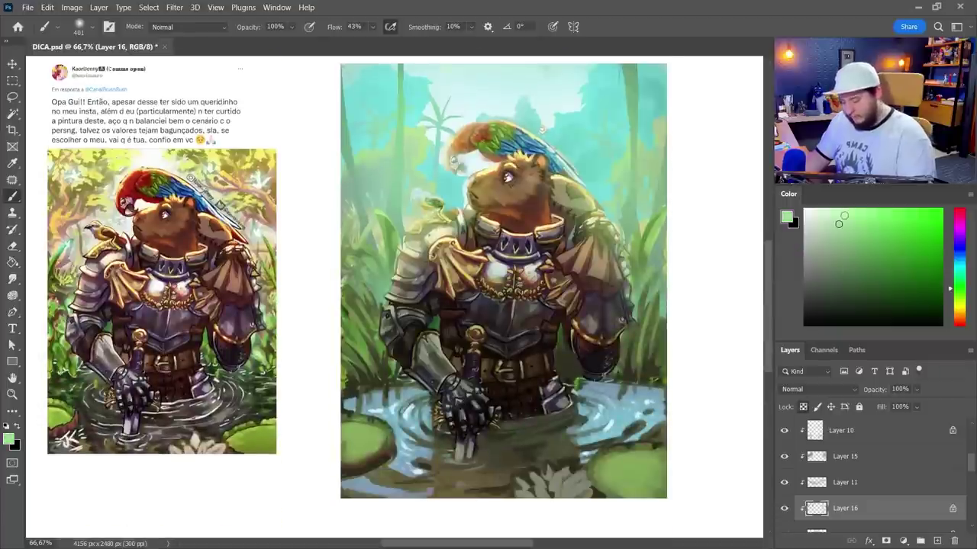
left_click_drag(844, 215, 833, 208)
right_click(644, 436)
left_click(657, 489)
left_click(558, 219)
left_click(352, 128)
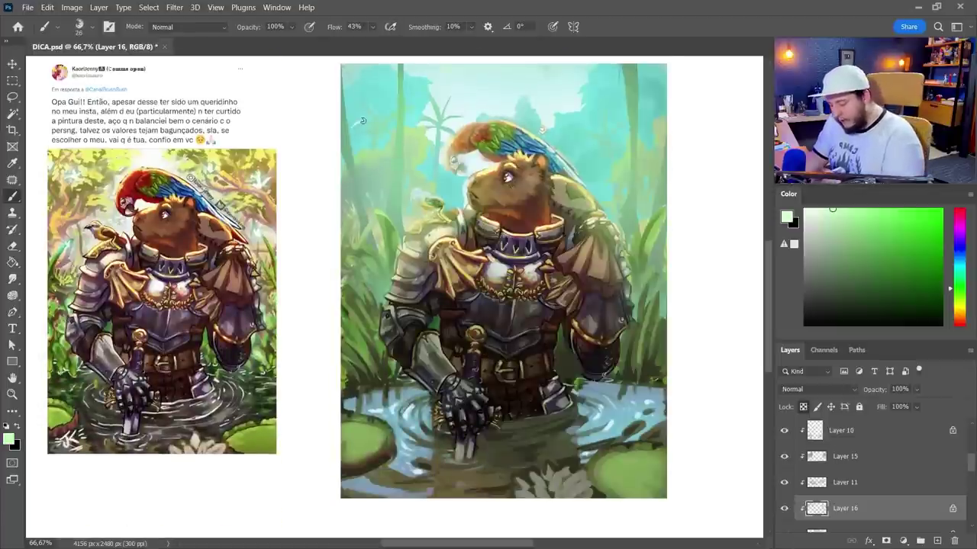
Step: Paint pale green light along the tree trunk at the painting's upper right on Layer 14
scroll(839, 466, "down", 3)
left_click(817, 450)
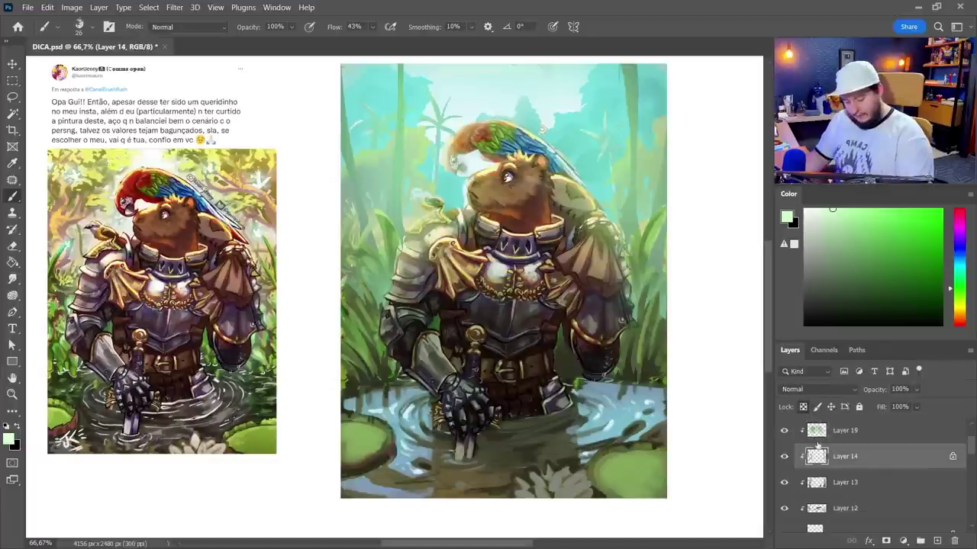
left_click_drag(626, 62, 630, 137)
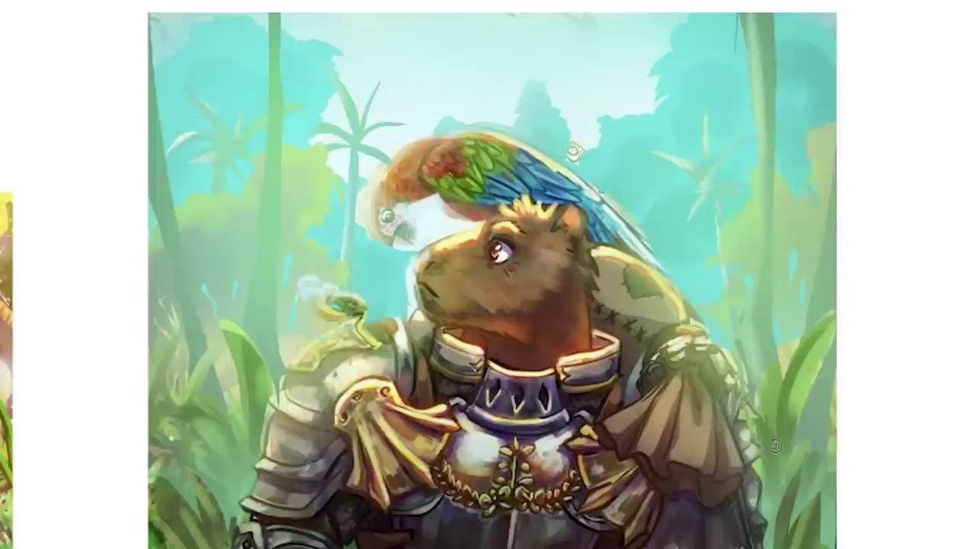
Step: Adjust Layer 19's hue and saturation, and paint white clouds in the sky behind the parrot on a new layer with a 42 px brush
key("ctrl+u")
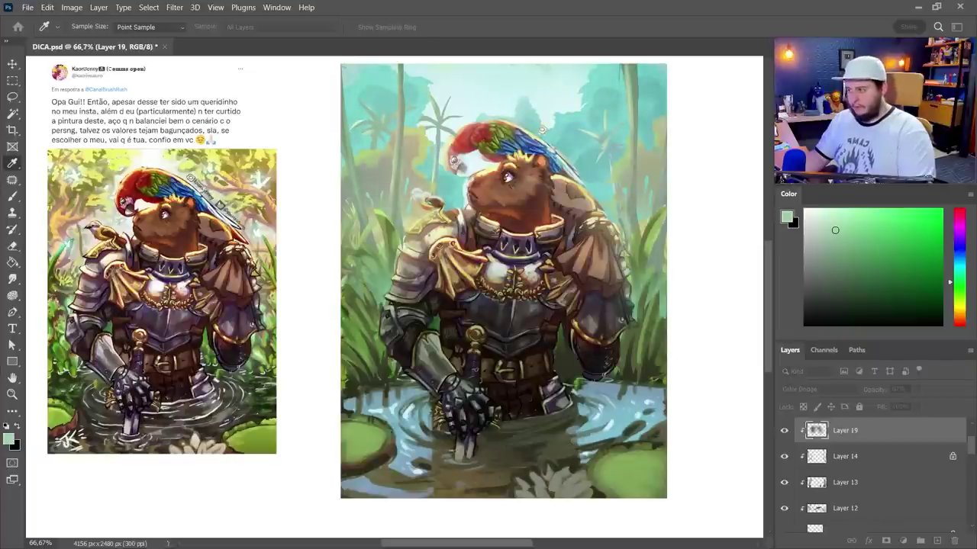
key("Return")
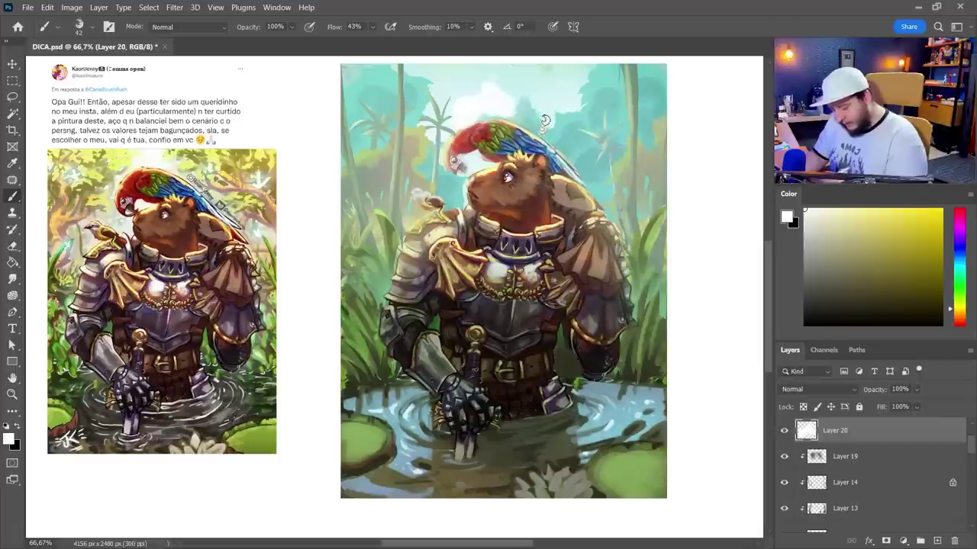
left_click_drag(543, 122, 551, 102)
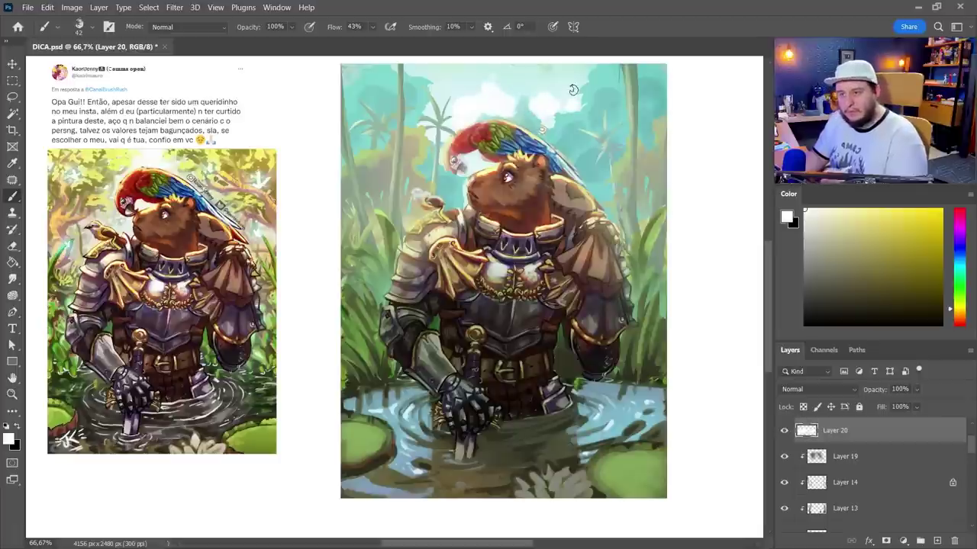
Step: Shape the edges of the white clouds with a 21 px brush in pale mint tones sampled from the sky
key("e")
key("b")
key("bracketleft")
key("bracketleft")
key("bracketleft")
key("bracketleft")
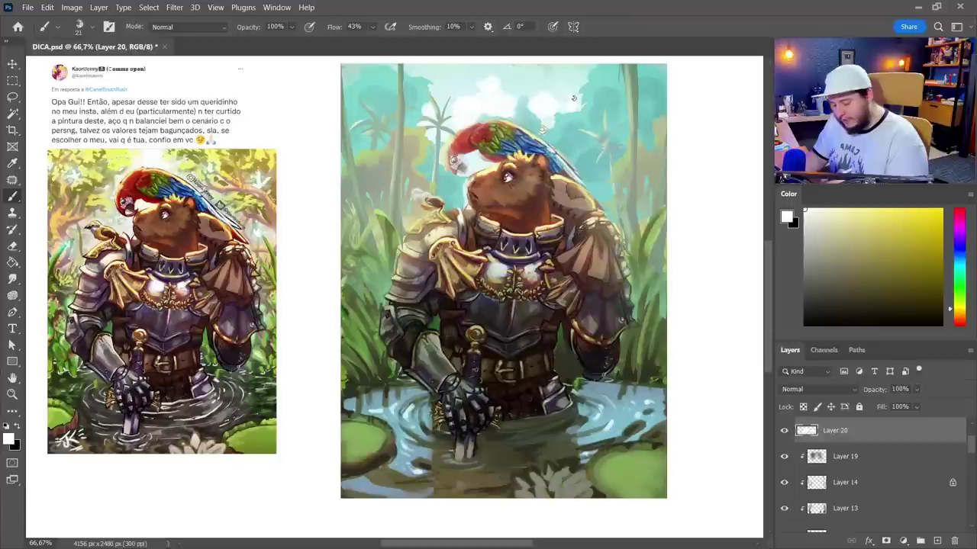
left_click(556, 79, "alt")
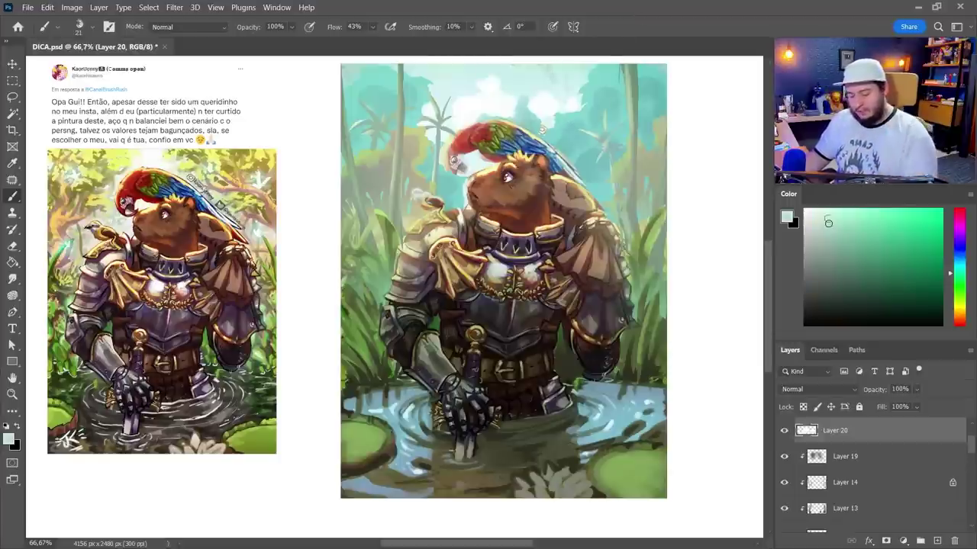
left_click_drag(828, 220, 864, 224)
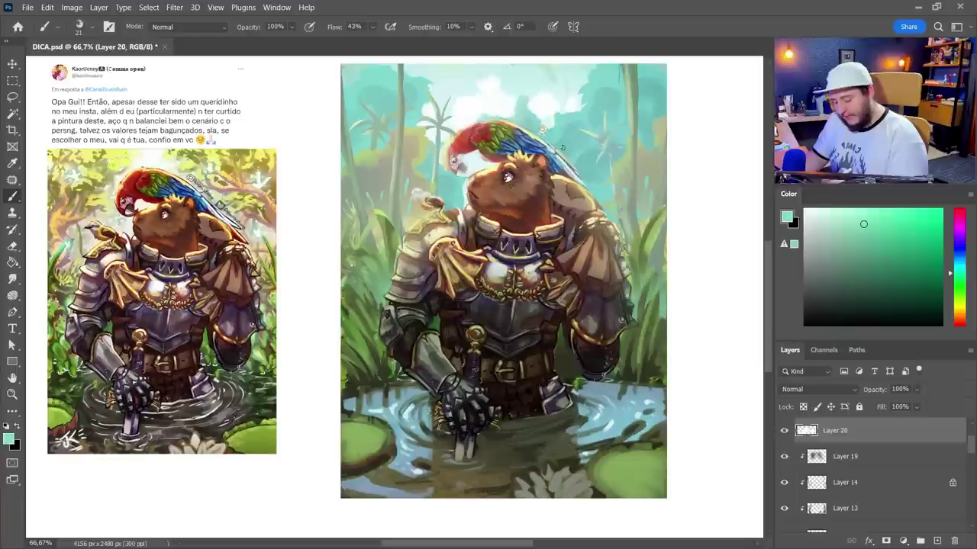
left_click(541, 130, "alt")
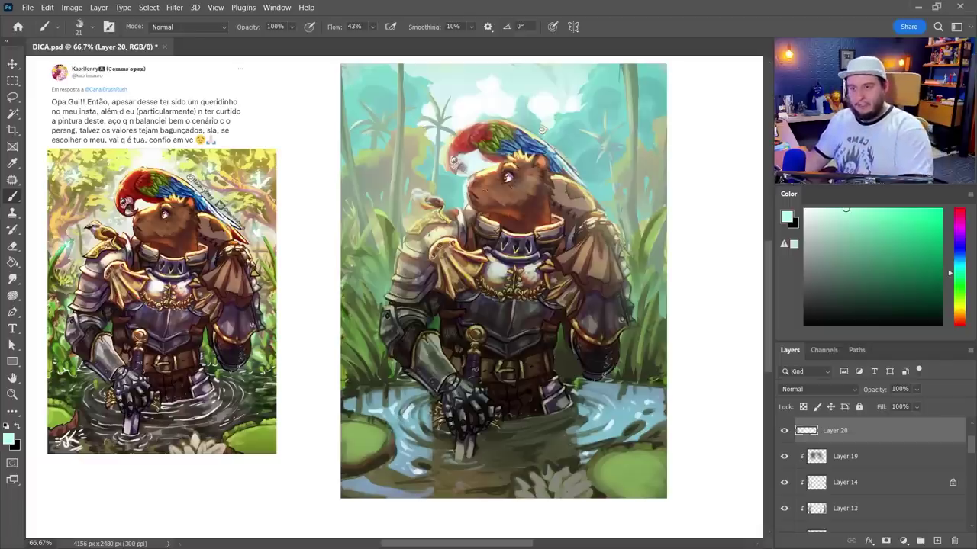
Step: Add a new layer above Layer 20 and set the brush size to 58 px
left_click(938, 541)
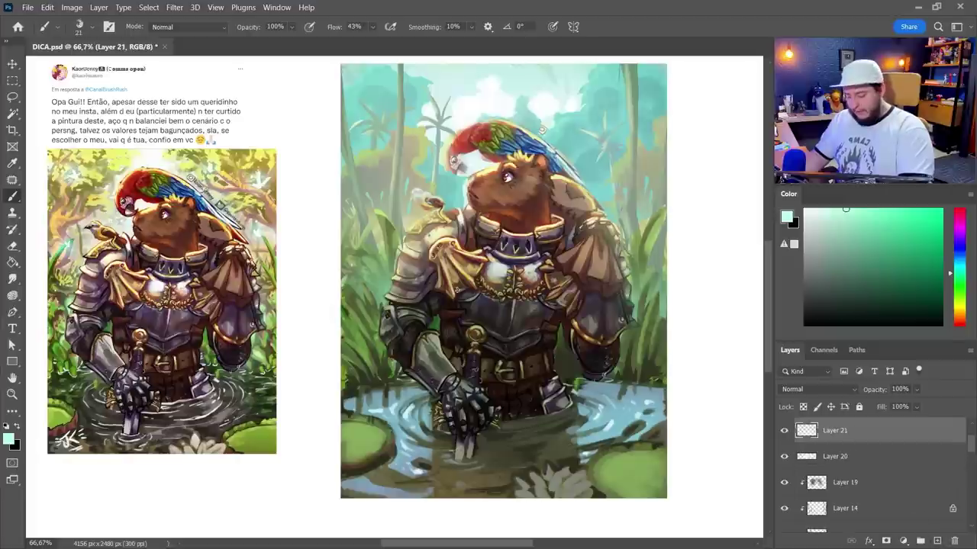
right_click(459, 221)
left_click_drag(520, 220, 543, 220)
left_click(635, 45)
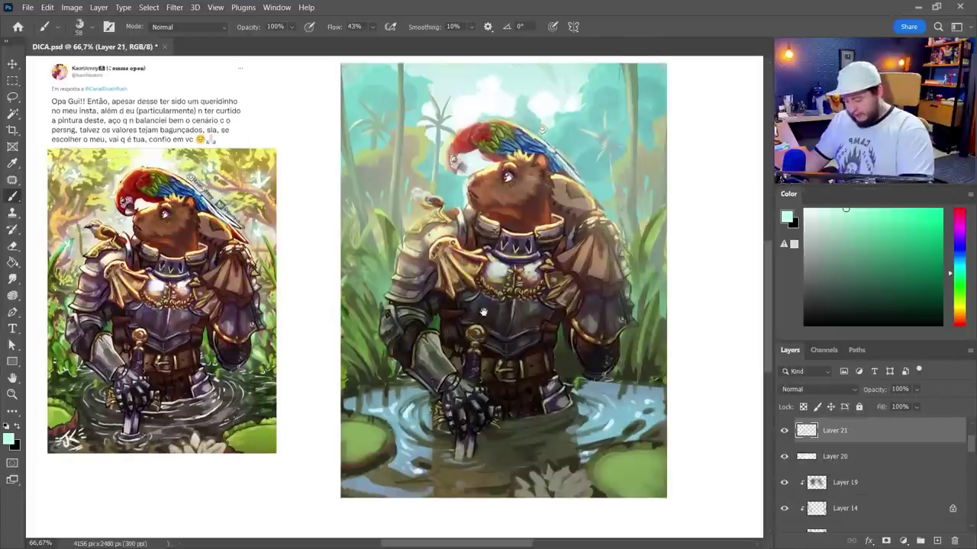
left_click_drag(484, 311, 479, 298)
left_click(573, 370)
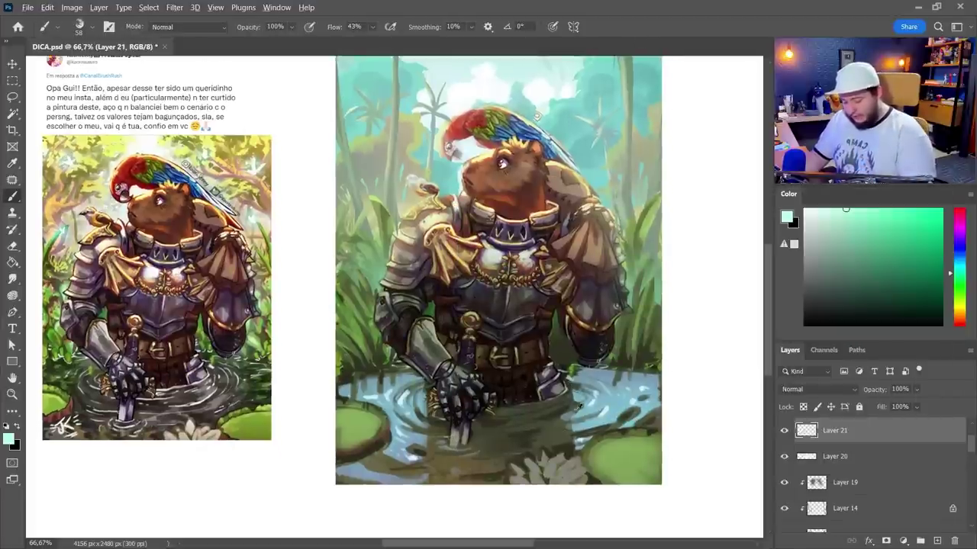
Step: Paint olive reflections sampled from the murky water over the breastplate and lower forearm armor with a 73 px brush
left_click(579, 412, "alt")
left_click(553, 433, "alt")
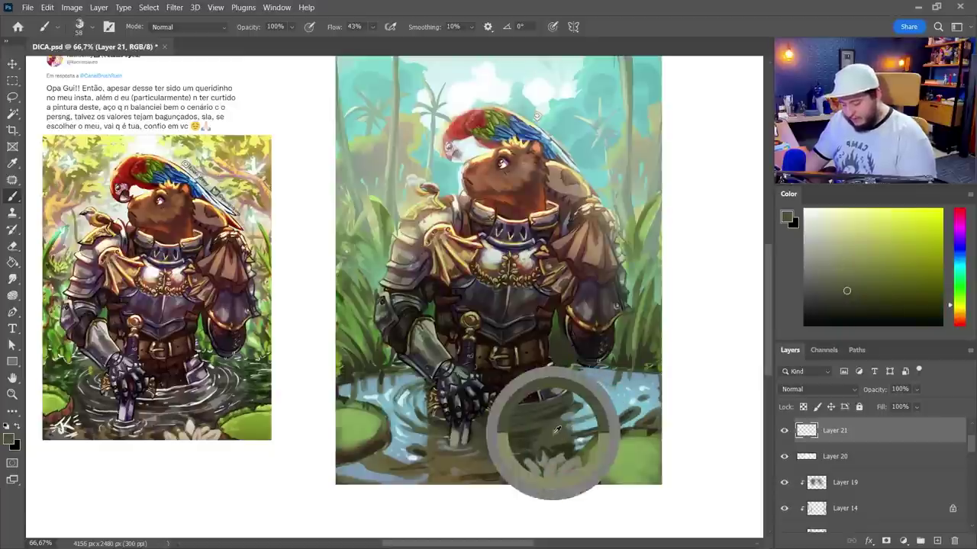
left_click(508, 348, "ctrl")
right_click(525, 321)
left_click(577, 219)
left_click(472, 284)
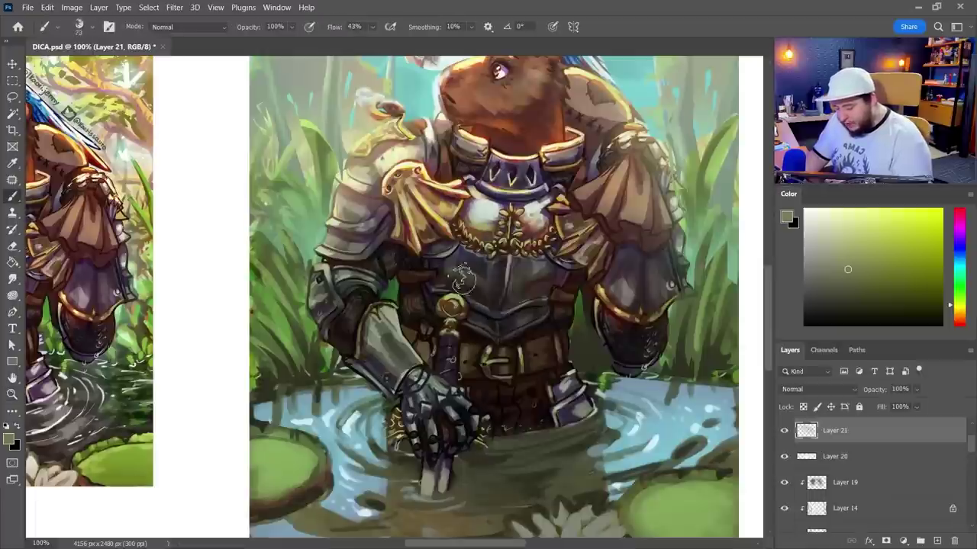
left_click(484, 294, "alt")
left_click_drag(456, 270, 467, 268)
mouse_move(522, 294)
left_mouse_down()
mouse_move(538, 280)
mouse_move(516, 289)
mouse_move(467, 256)
mouse_move(457, 278)
left_mouse_up()
left_click_drag(488, 328, 527, 323)
mouse_move(401, 367)
left_mouse_down()
mouse_move(377, 342)
mouse_move(381, 352)
left_mouse_up()
Step: Paint soft olive and blue-grey reflections on both forearm plates with a 50 px brush, sampling colors from the painting
right_click(405, 258)
left_click(497, 219)
key("Return")
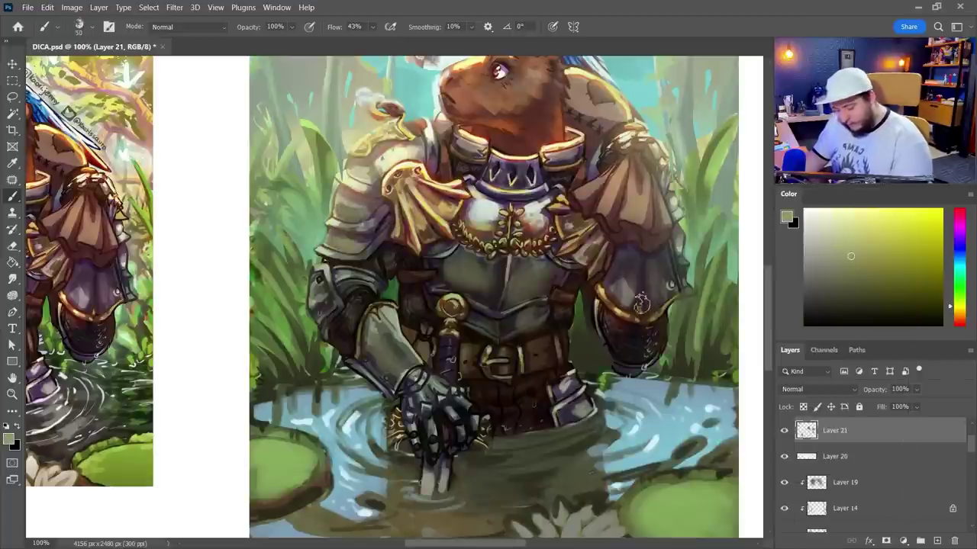
left_click(625, 286, "alt")
mouse_move(656, 264)
left_mouse_down()
mouse_move(647, 311)
mouse_move(658, 264)
left_mouse_up()
left_click(645, 279, "alt")
left_click(662, 343, "alt")
left_click(653, 284, "alt")
mouse_move(380, 342)
left_mouse_down()
mouse_move(386, 357)
mouse_move(399, 357)
mouse_move(389, 328)
mouse_move(400, 345)
mouse_move(381, 386)
left_mouse_up()
left_click(396, 352, "alt")
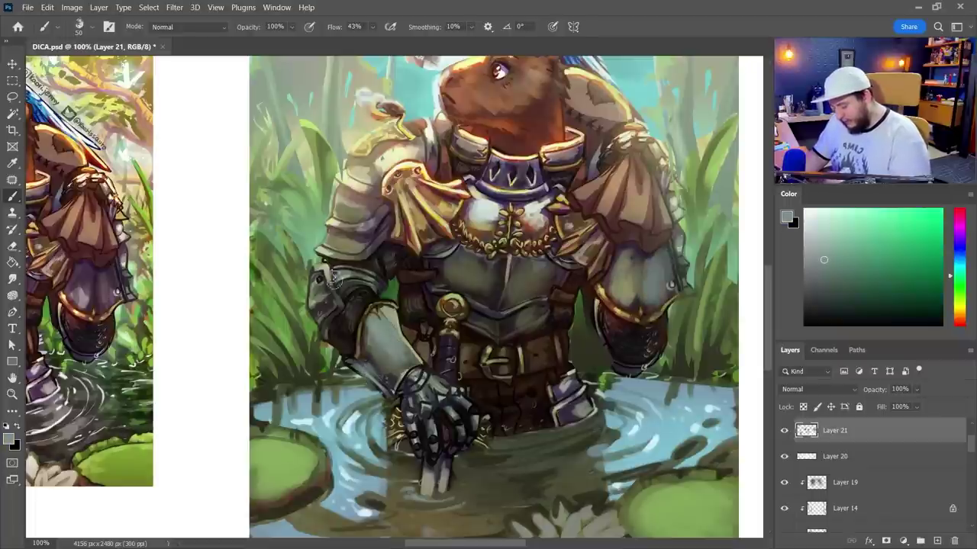
Step: Brush blue-grey light over the elbow guard, shoulder plates, metal collar and upper chest armor
mouse_move(319, 285)
left_mouse_down()
mouse_move(313, 307)
mouse_move(378, 290)
left_mouse_up()
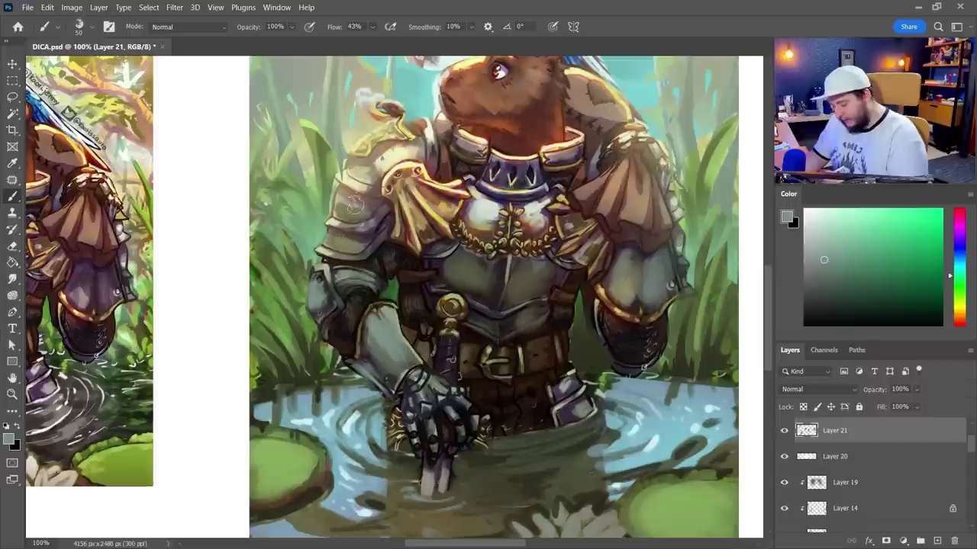
left_click_drag(356, 202, 348, 196)
left_click_drag(381, 162, 415, 153)
left_click_drag(547, 157, 559, 167)
left_click_drag(494, 166, 533, 191)
mouse_move(498, 182)
left_mouse_down()
mouse_move(519, 203)
mouse_move(486, 221)
mouse_move(546, 232)
left_mouse_up()
Step: Shift the sampled chest color to a muted warm beige and paint it over the golden cloth folds below the shoulder
left_click(536, 217, "alt")
left_click(960, 310)
left_click_drag(960, 312, 960, 315)
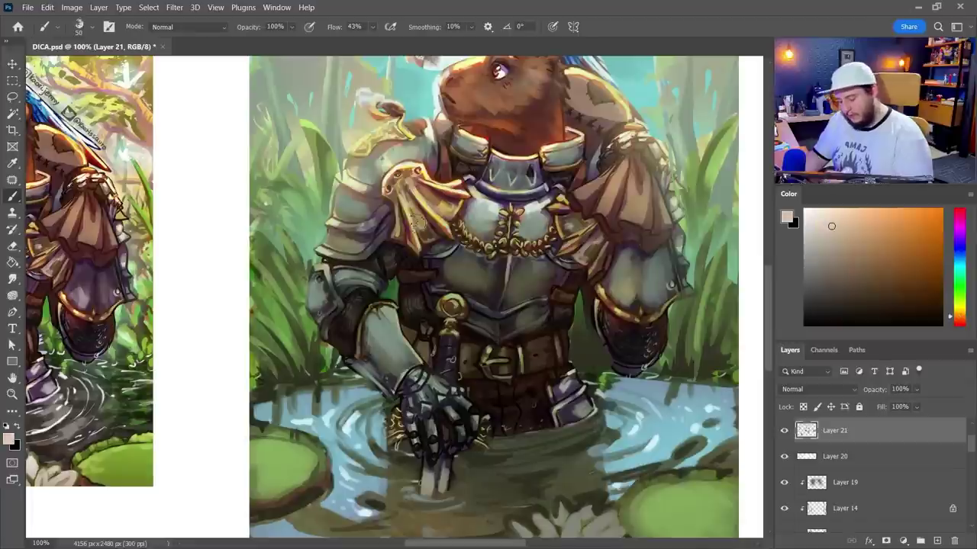
mouse_move(424, 188)
left_mouse_down()
mouse_move(447, 207)
mouse_move(433, 206)
mouse_move(463, 219)
mouse_move(429, 243)
left_mouse_up()
left_click(445, 204, "alt")
left_click(447, 205, "alt")
left_click(466, 219, "alt")
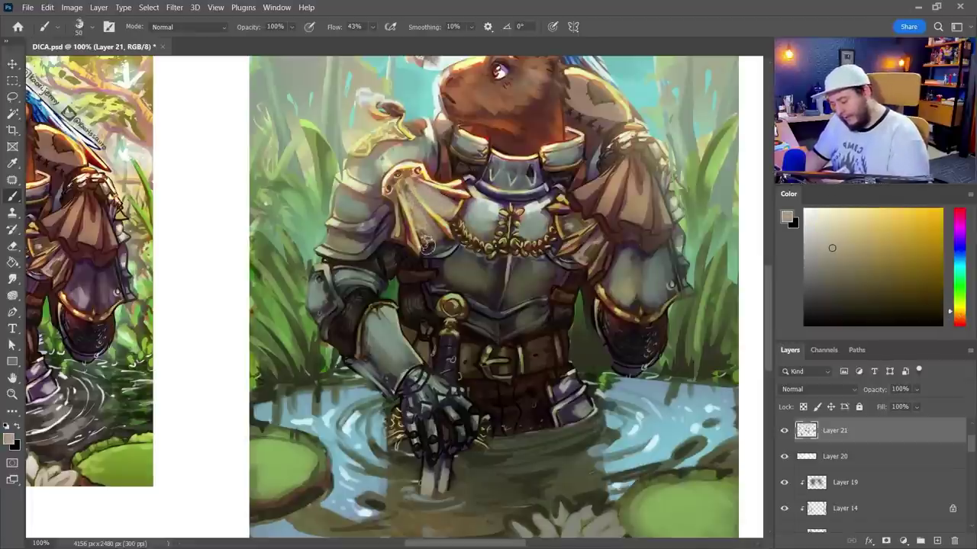
left_click_drag(404, 215, 411, 238)
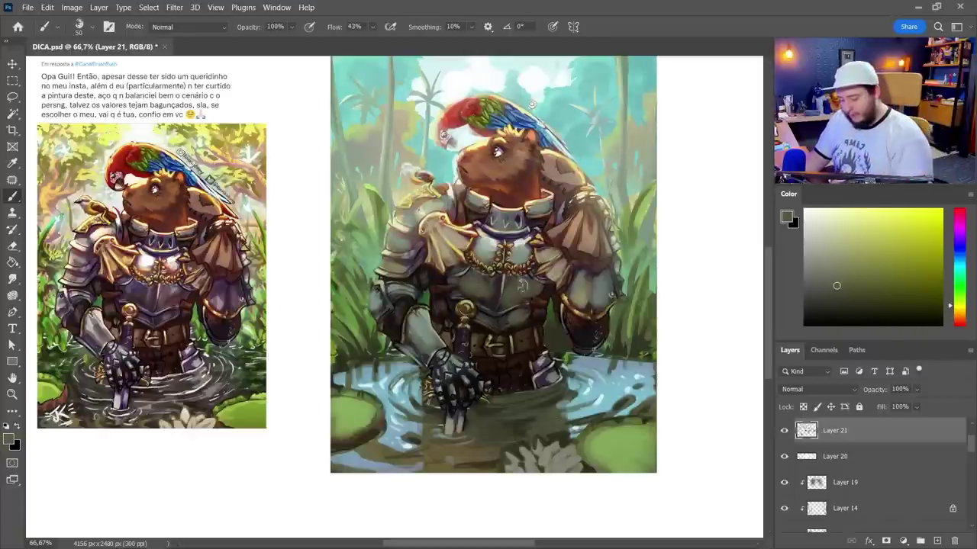
Step: Repaint the dark lower-arm and belt areas with sampled tones, and add light blue highlights around the gauntlet with a 14 px brush
left_click(475, 339, "alt")
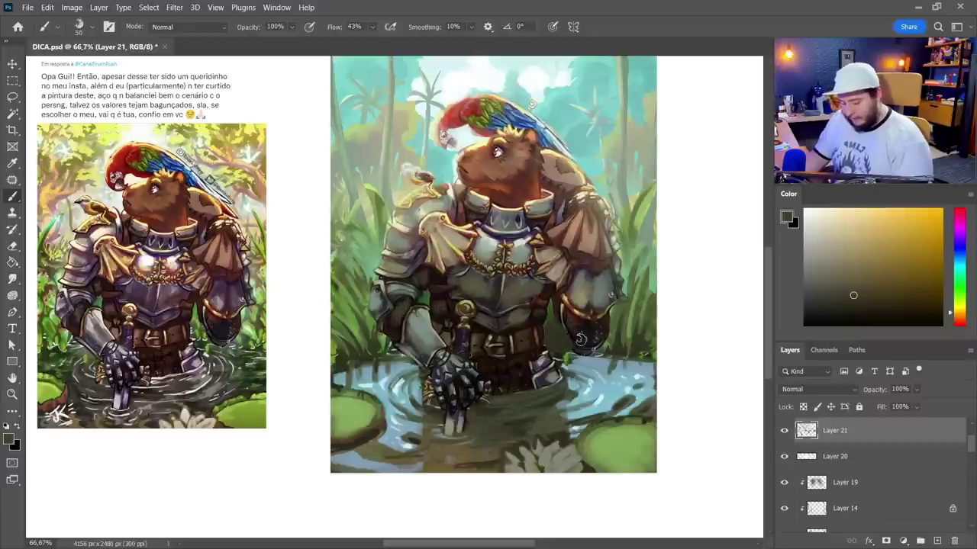
left_click(570, 324, "alt")
left_click(377, 322, "alt")
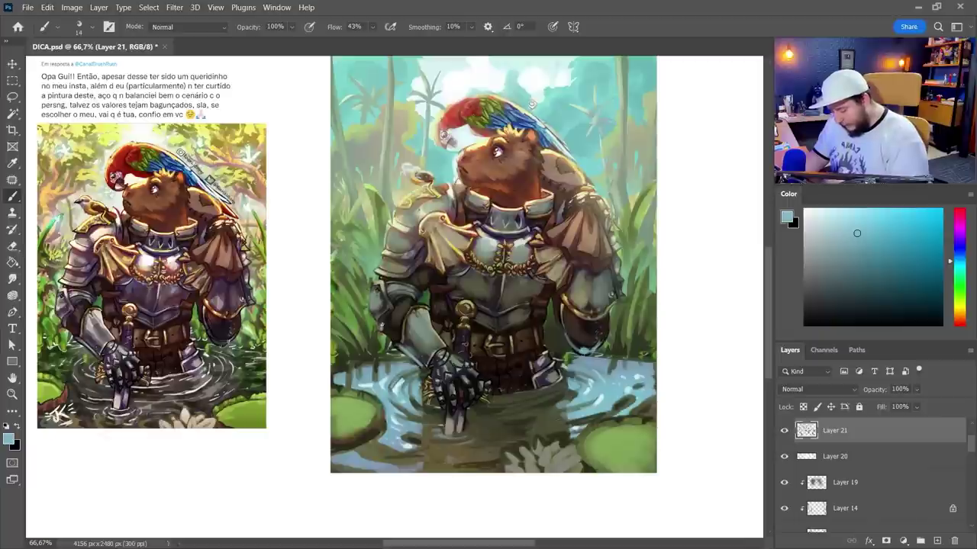
left_click_drag(435, 386, 441, 408)
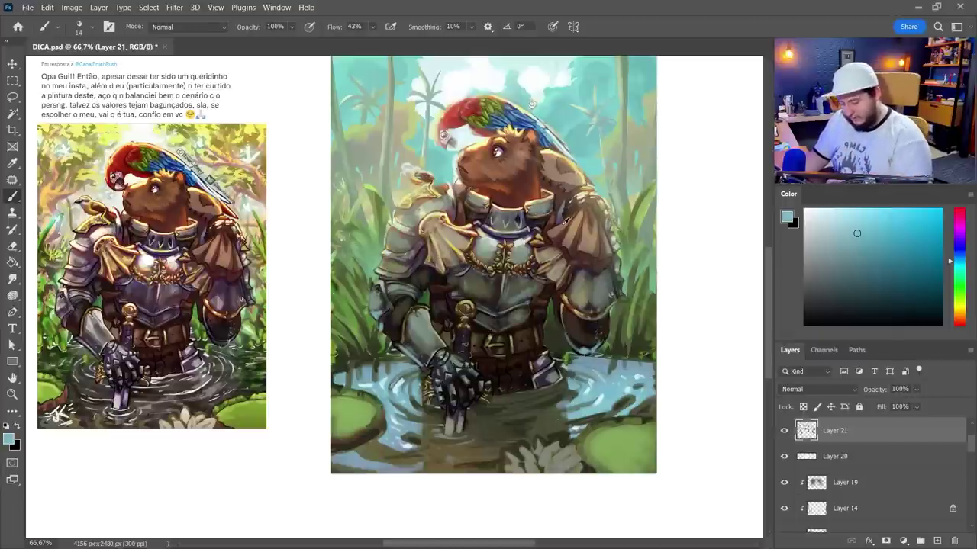
left_click(559, 198, "alt")
Step: Redraw the small shoulder bird's eye, beak and dark head markings in dark brown with a 9 px brush
left_click(418, 169, "alt")
key("z")
left_click(418, 166)
left_click(418, 191)
left_click_drag(453, 199, 486, 273)
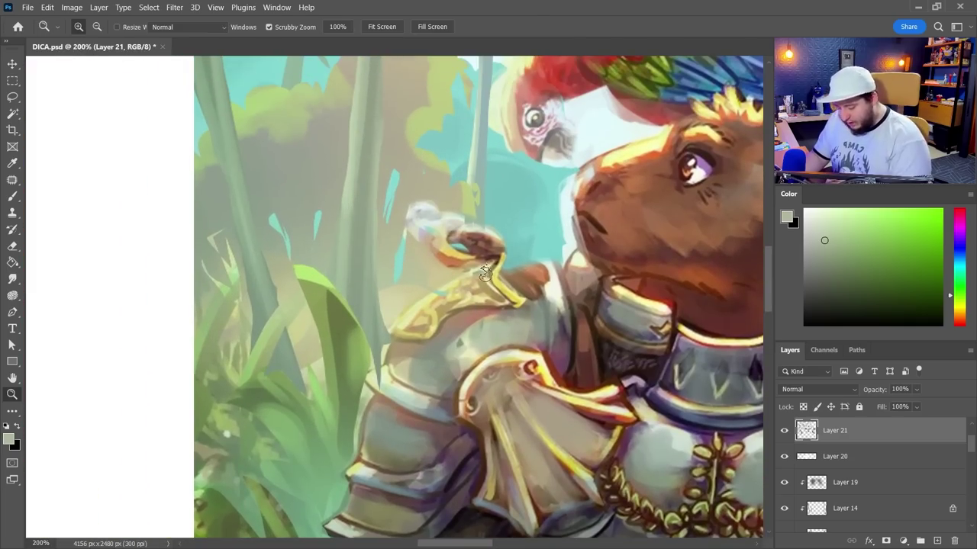
key("b")
left_click(447, 250, "alt")
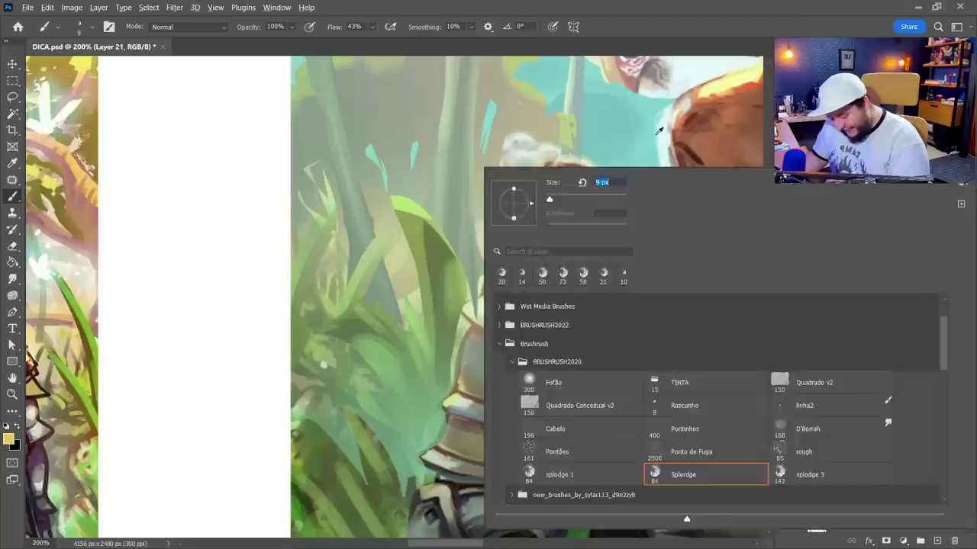
key("Return")
left_click(691, 150, "alt")
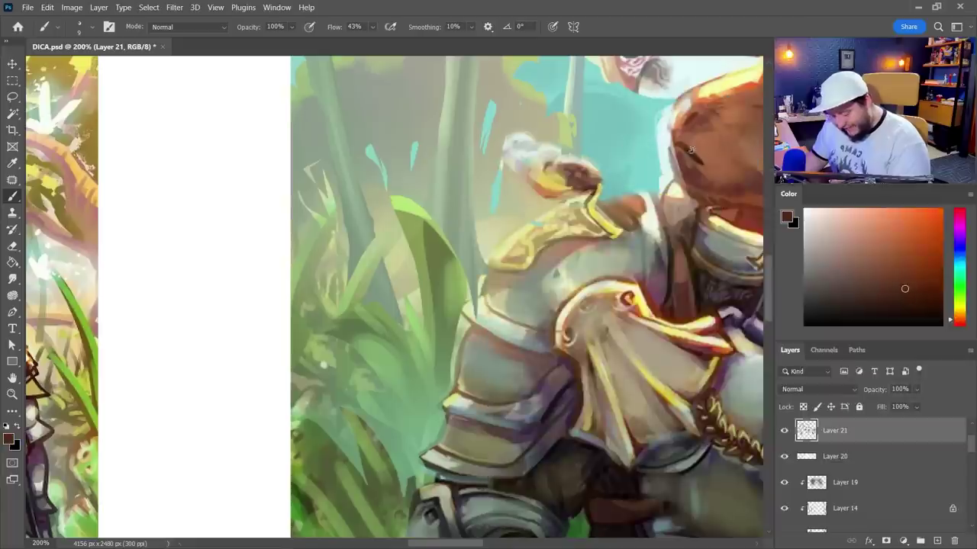
left_click_drag(521, 135, 509, 159)
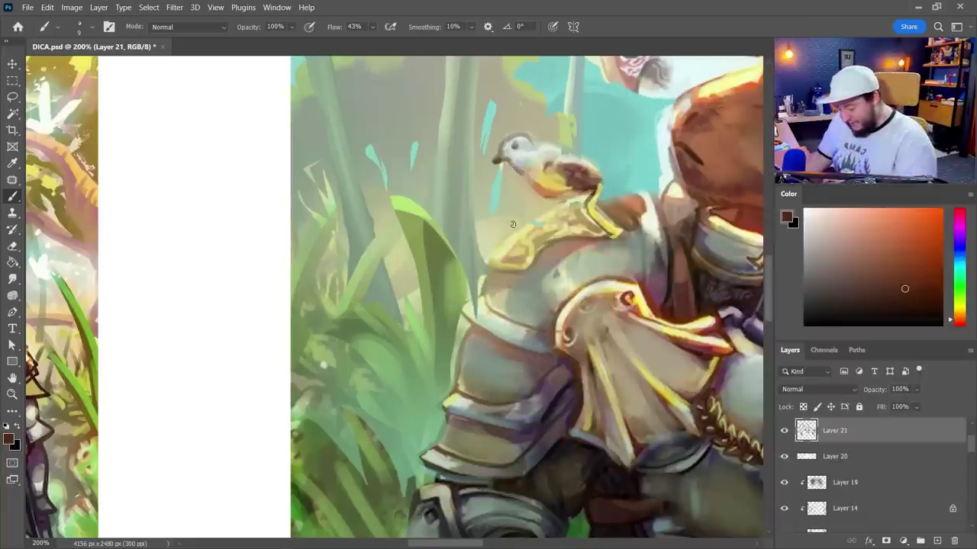
left_click_drag(514, 222, 428, 224)
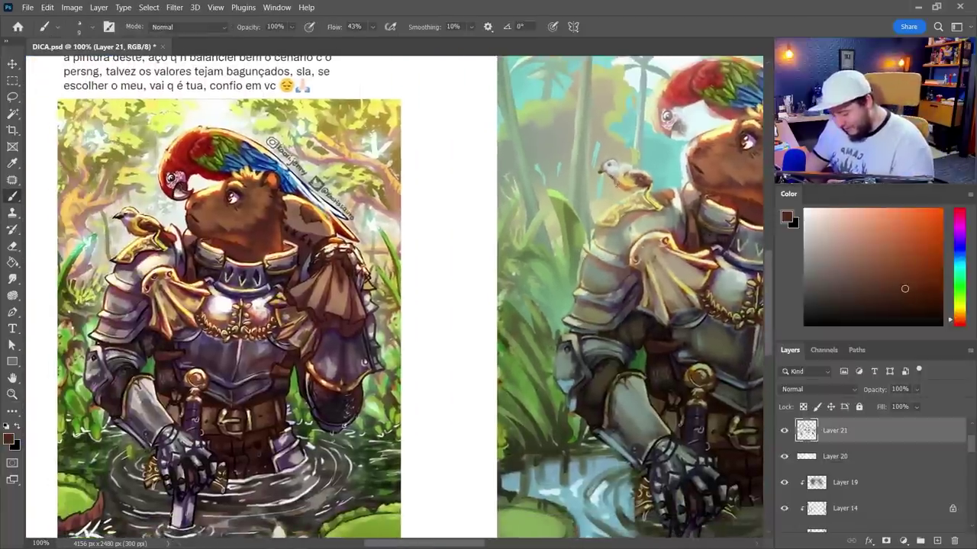
left_click_drag(617, 184, 631, 189)
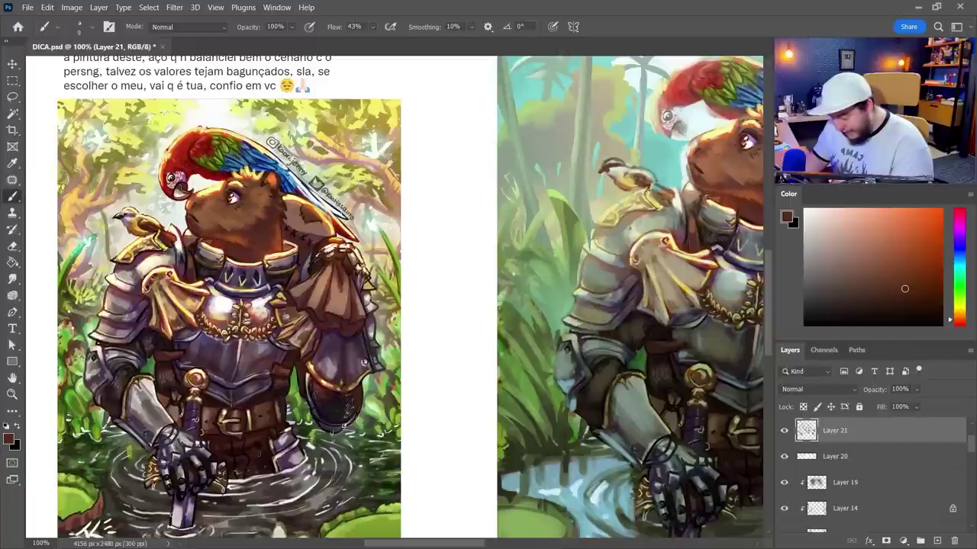
Step: Tone down the orange fur on the capybara's neck and cheek with sampled dark browns and a 51 px brush
left_click_drag(365, 362, 323, 346)
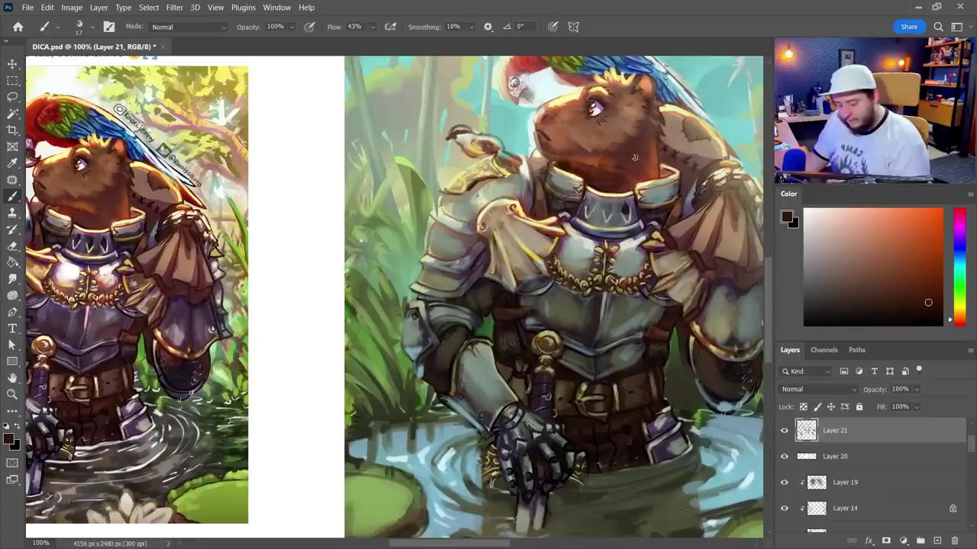
right_click(634, 158)
left_click(567, 192)
key("Return")
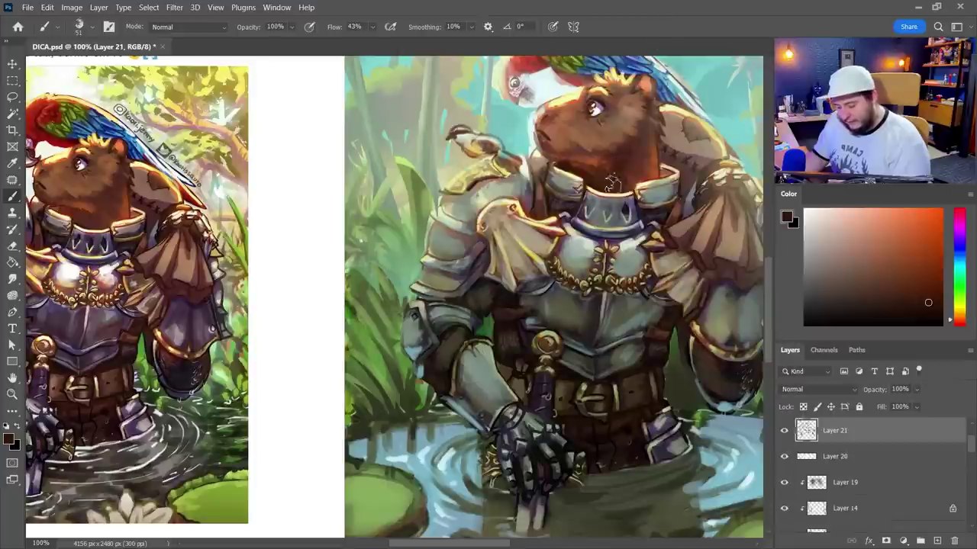
left_click(599, 156, "alt")
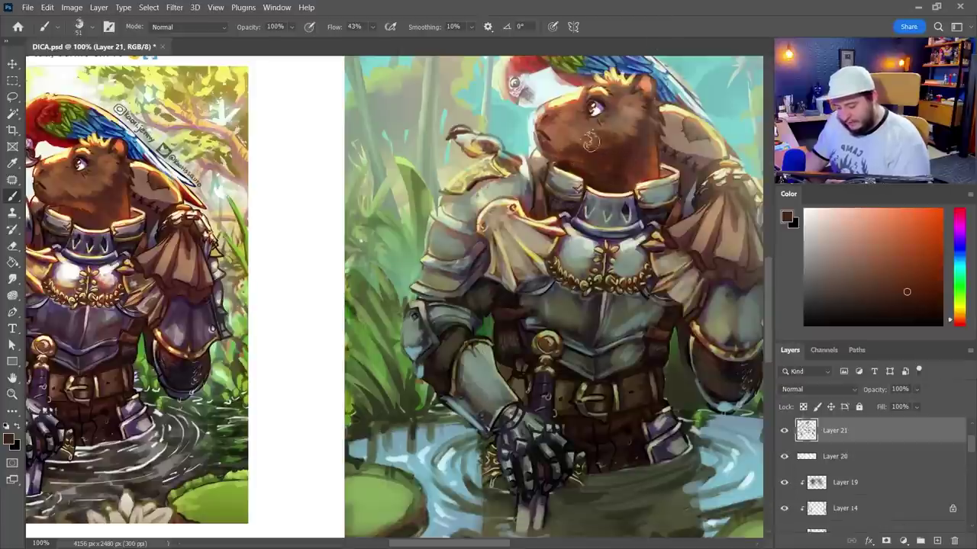
left_click(607, 140, "alt")
left_click(619, 136, "alt")
mouse_move(573, 136)
left_mouse_down()
mouse_move(582, 155)
mouse_move(602, 151)
mouse_move(623, 123)
mouse_move(616, 156)
mouse_move(648, 167)
mouse_move(636, 157)
left_mouse_up()
left_click(606, 138, "alt")
left_click(642, 183, "alt")
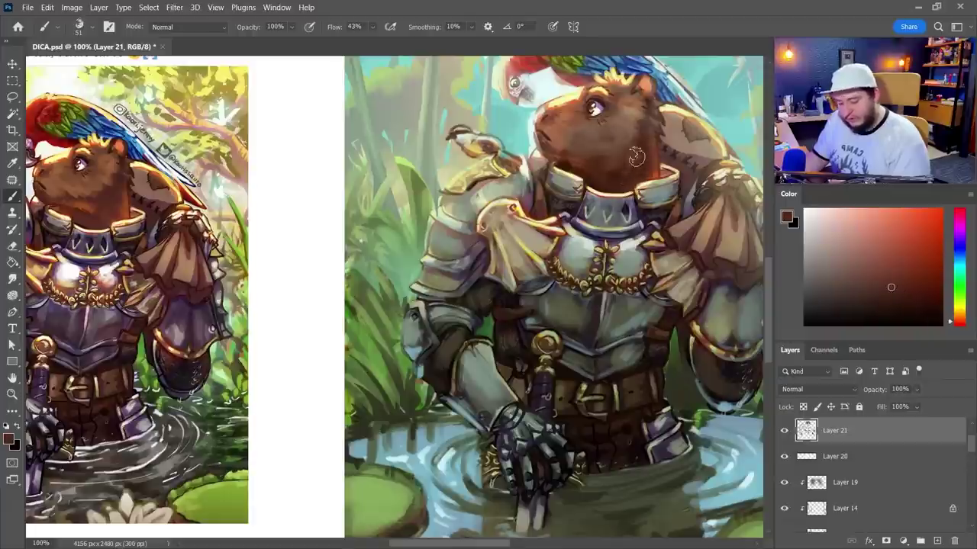
Step: Cover the bright rim light on the capybara's snout, forehead and hair tuft with sampled browns using a 20 px brush
right_click(622, 130)
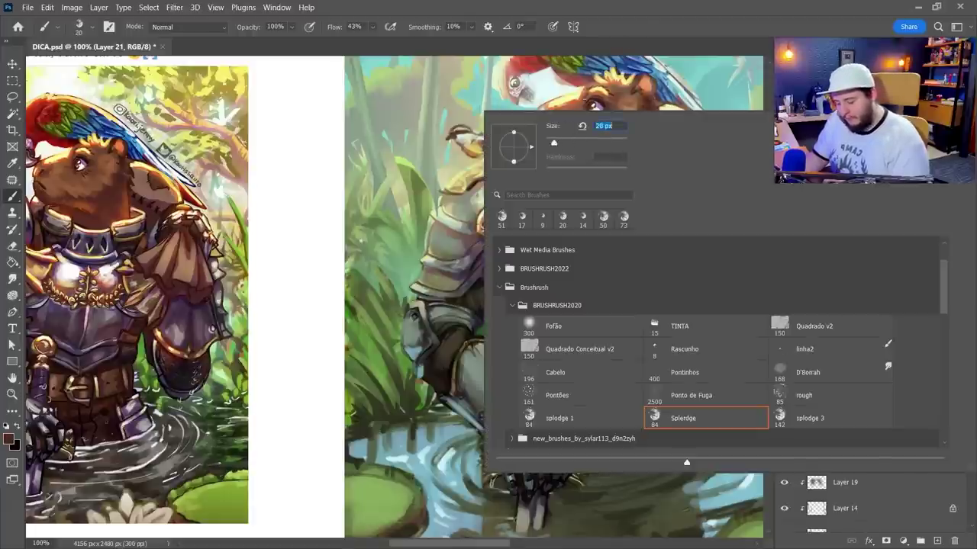
left_click(662, 14)
mouse_move(549, 107)
left_mouse_down()
mouse_move(579, 99)
mouse_move(555, 110)
left_mouse_up()
left_click(576, 107, "alt")
mouse_move(587, 101)
left_mouse_down()
mouse_move(600, 97)
mouse_move(544, 172)
mouse_move(556, 162)
mouse_move(562, 200)
left_mouse_up()
left_click(567, 173, "alt")
Step: Darken the macaw's red head with sampled deep reds, using a 44 px brush and a 17 px brush
right_click(572, 177)
left_click(489, 144, "alt")
left_click_drag(906, 279, 907, 284)
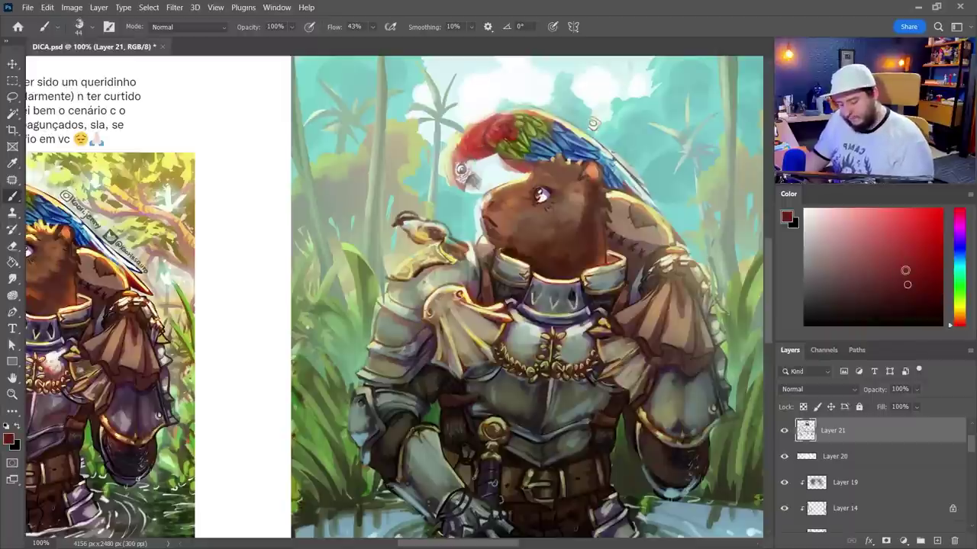
mouse_move(475, 154)
left_mouse_down()
mouse_move(479, 140)
mouse_move(515, 135)
mouse_move(460, 154)
left_mouse_up()
left_click(485, 136, "alt")
right_click(470, 145)
left_click_drag(550, 175, 540, 176)
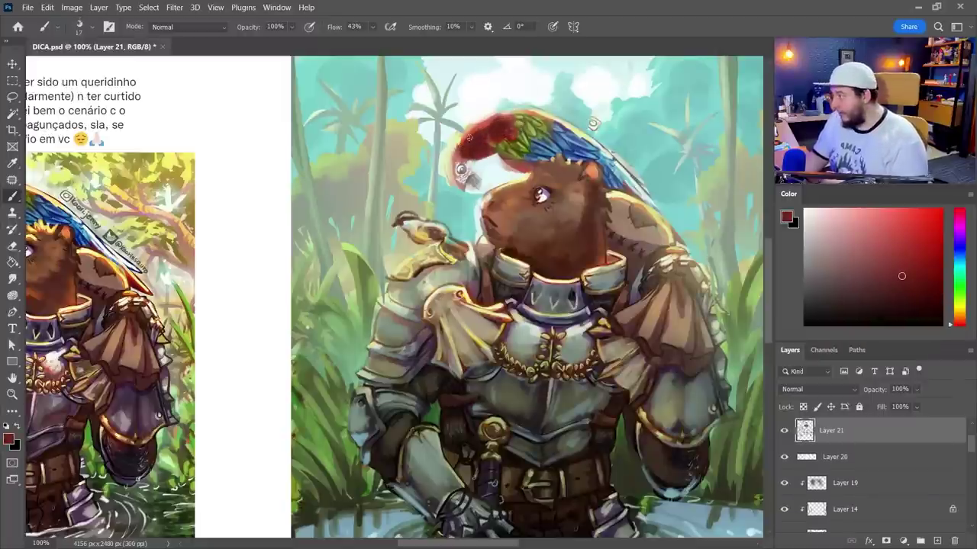
left_click(469, 138, "alt")
Step: Paint the macaw's hooked beak in a darkened brown with a 14 px brush, and touch up the head edge with sampled red
left_click_drag(471, 218, 579, 181)
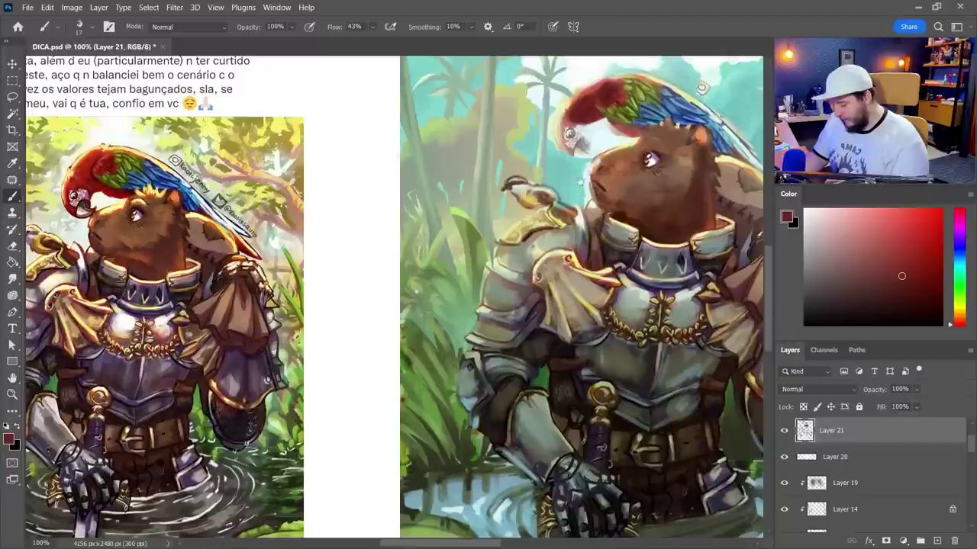
right_click(588, 143)
left_click(549, 181)
left_click(610, 159, "alt")
left_click(884, 314)
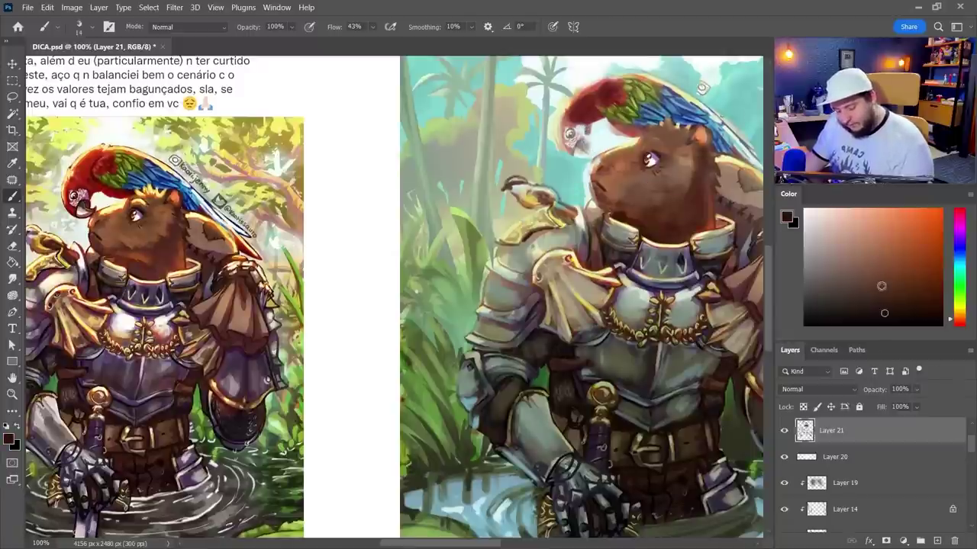
left_click_drag(580, 137, 588, 152)
left_click(598, 116, "alt")
left_click_drag(591, 132, 601, 121)
left_click_drag(576, 259, 477, 239)
key("ctrl+space")
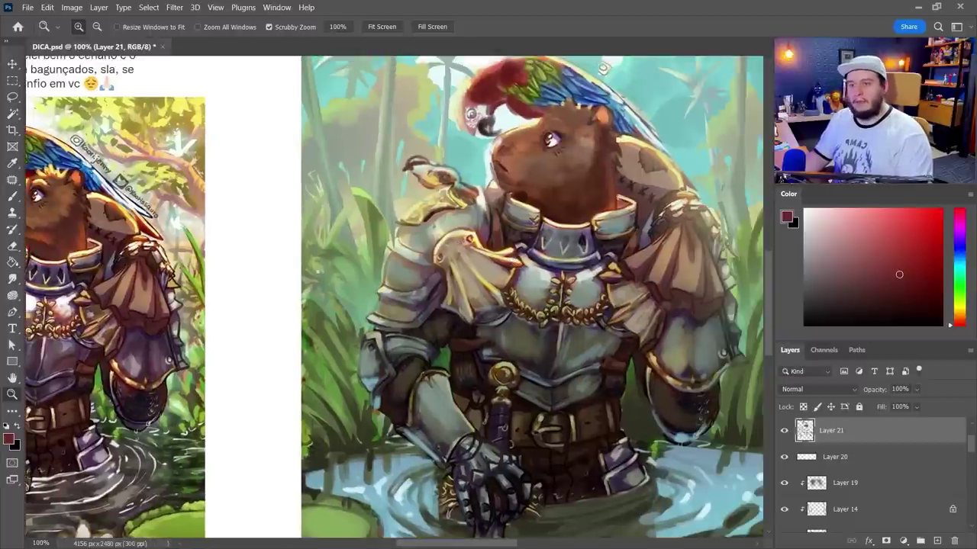
Step: Repaint the capybara's muzzle and mouth with sampled reddish browns, using a 29 px brush and a 15 px brush
right_click(535, 188)
left_click_drag(544, 200, 554, 200)
left_click(500, 156, "alt")
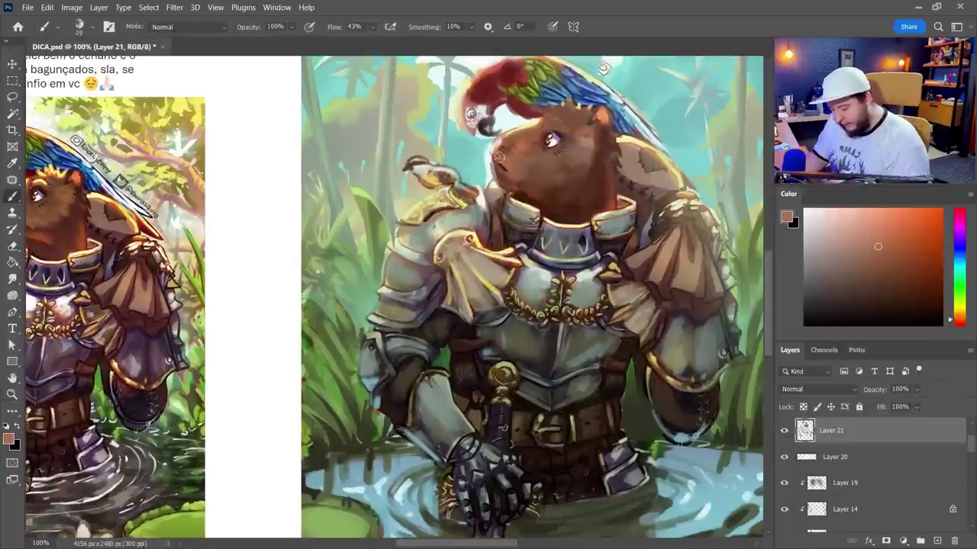
left_click_drag(499, 157, 502, 174)
right_click(546, 208)
left_click_drag(556, 221, 552, 220)
left_click(511, 181, "alt")
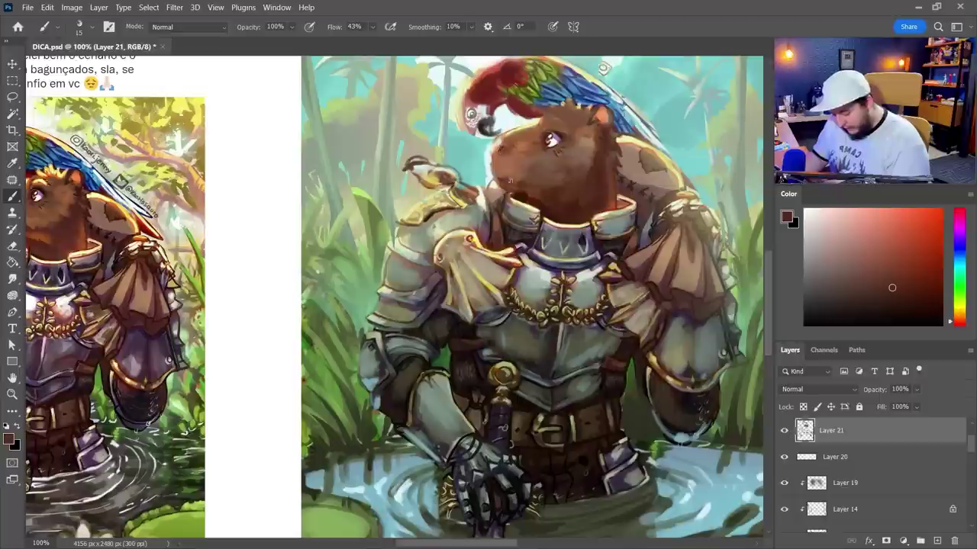
left_click(507, 174, "alt")
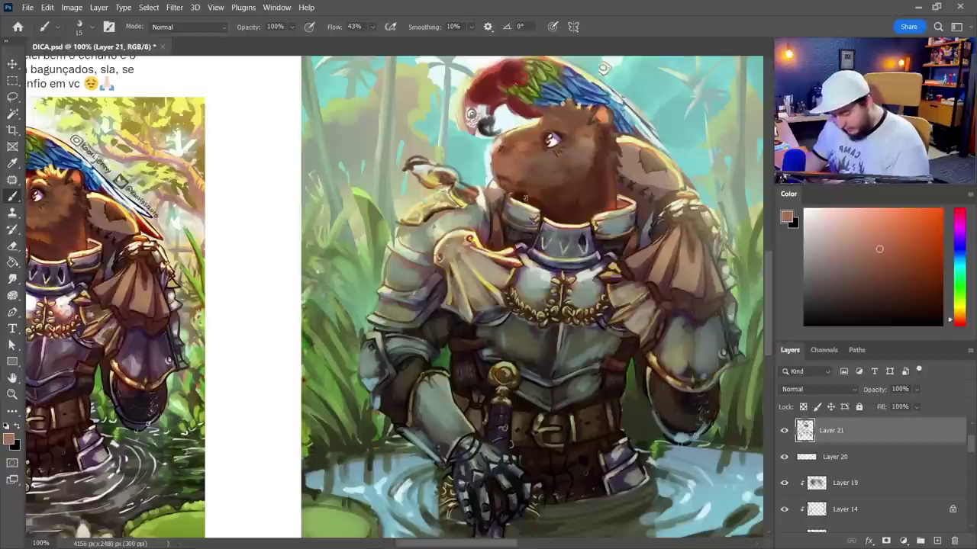
Step: Refine the edge of the capybara's snout and forehead with sampled pale pink, grey-brown and white, finishing with a 10 px brush
left_click(492, 151, "alt")
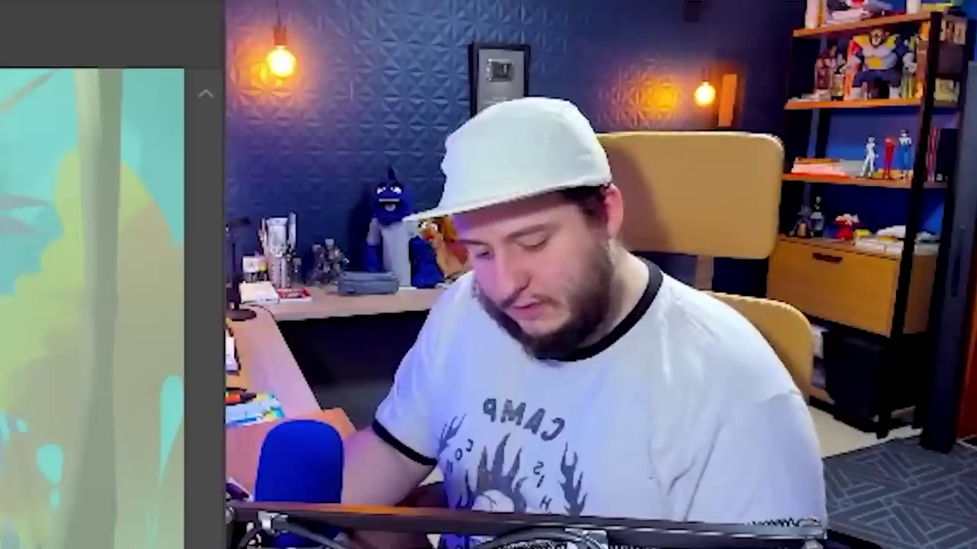
left_click(504, 132, "alt")
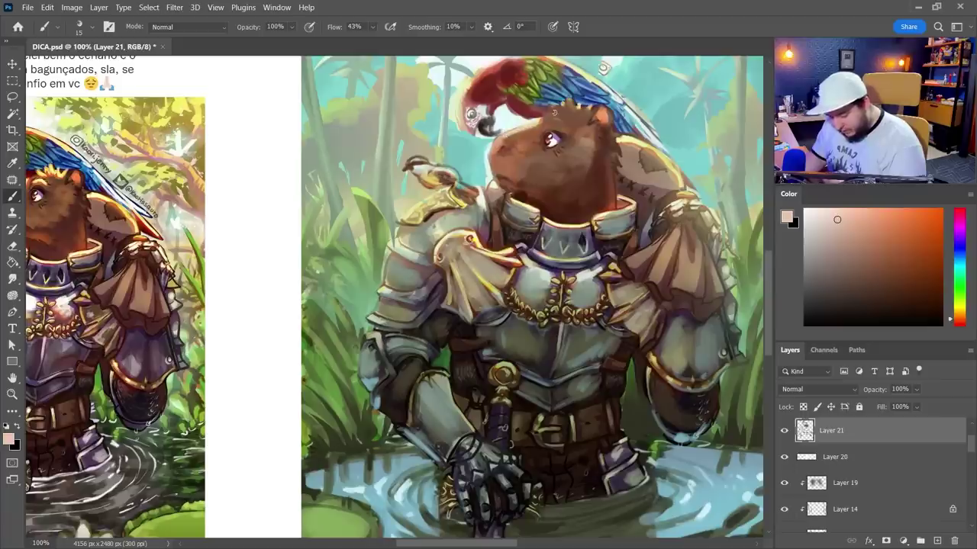
right_click(574, 205)
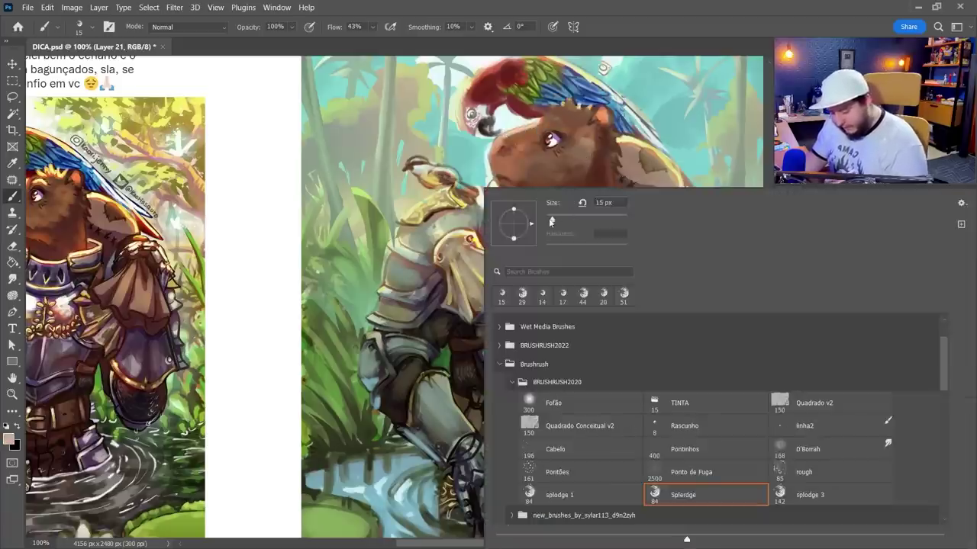
left_click_drag(551, 221, 548, 221)
key("Return")
left_click(522, 131, "alt")
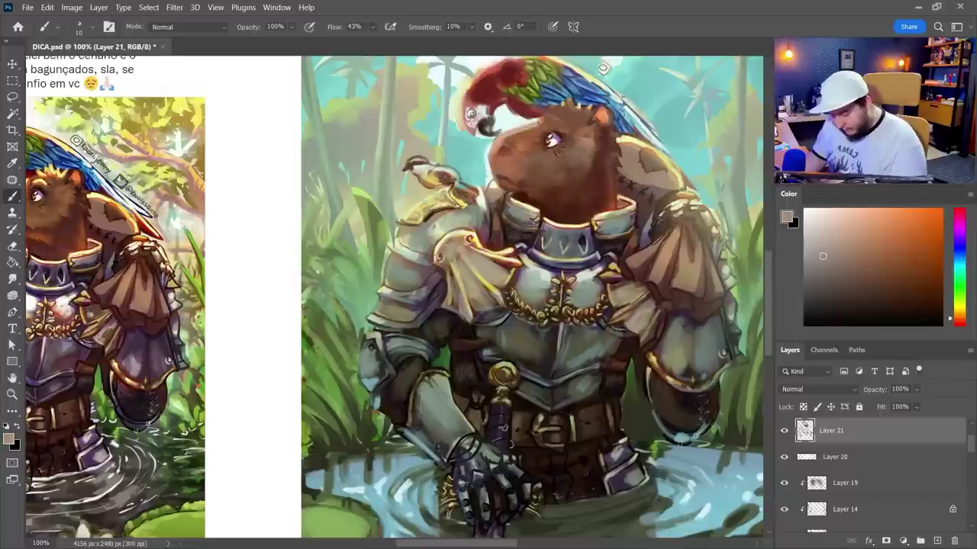
left_click(524, 116, "alt")
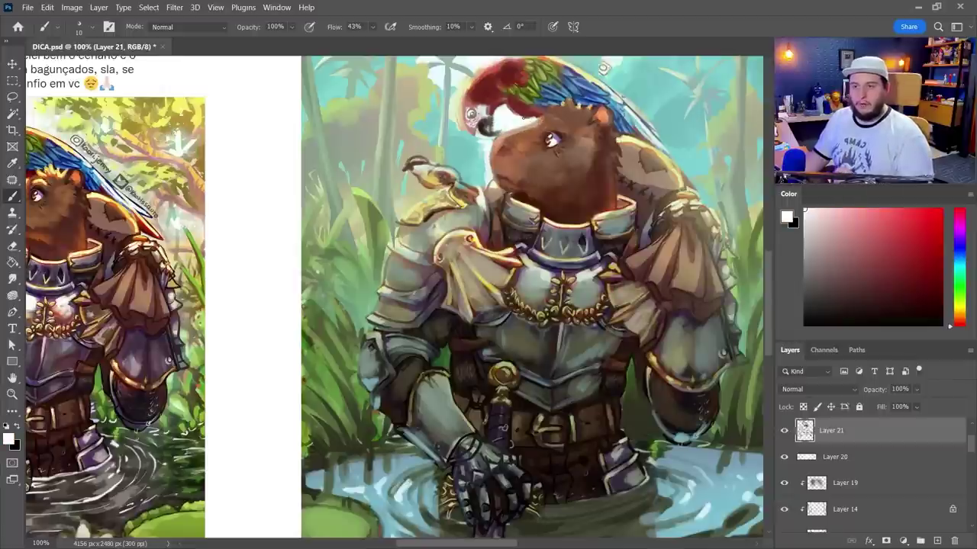
Step: Cover the yellow rim light on the sack behind the capybara with a sampled grey-brown and a 29 px brush
mouse_move(649, 200)
left_mouse_down()
mouse_move(651, 229)
mouse_move(512, 203)
left_mouse_up()
right_click(512, 203)
left_click(556, 221)
left_click(499, 158, "alt")
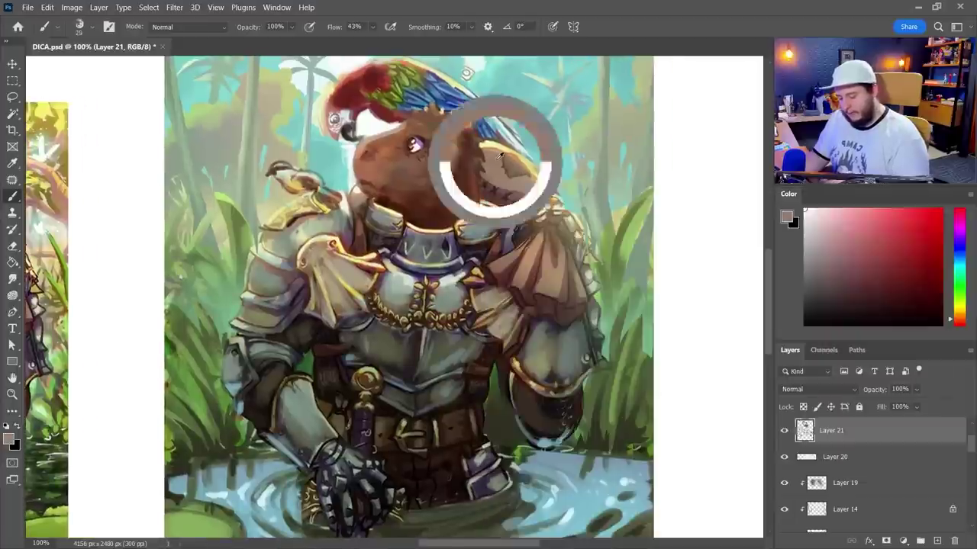
left_click_drag(482, 144, 507, 149)
mouse_move(547, 200)
left_mouse_down()
mouse_move(505, 150)
mouse_move(543, 194)
left_mouse_up()
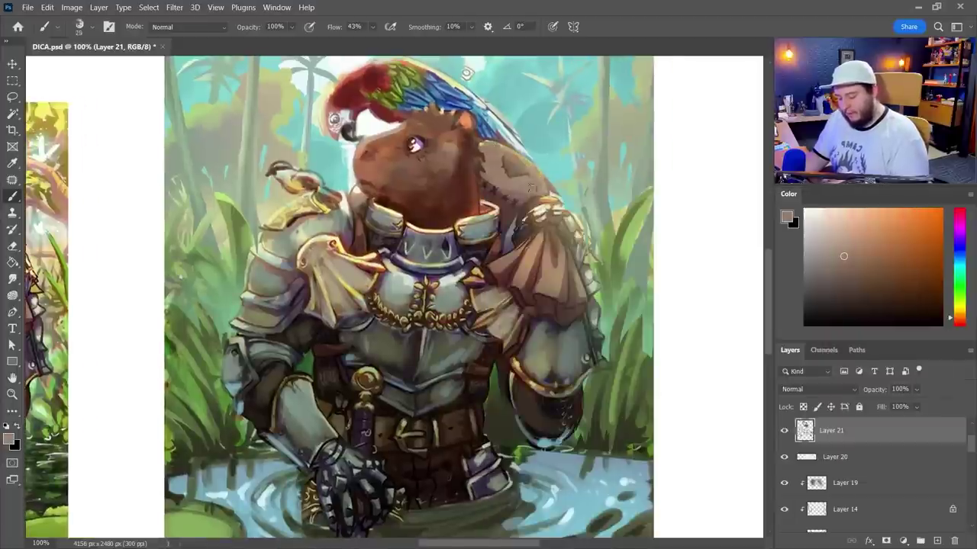
Step: Repaint the brown shoulder drape with a sampled muted taupe, and darken its scalloped lower edge with a 14 px brush
left_click(551, 238, "alt")
mouse_move(546, 243)
left_mouse_down()
mouse_move(531, 280)
mouse_move(500, 274)
left_mouse_up()
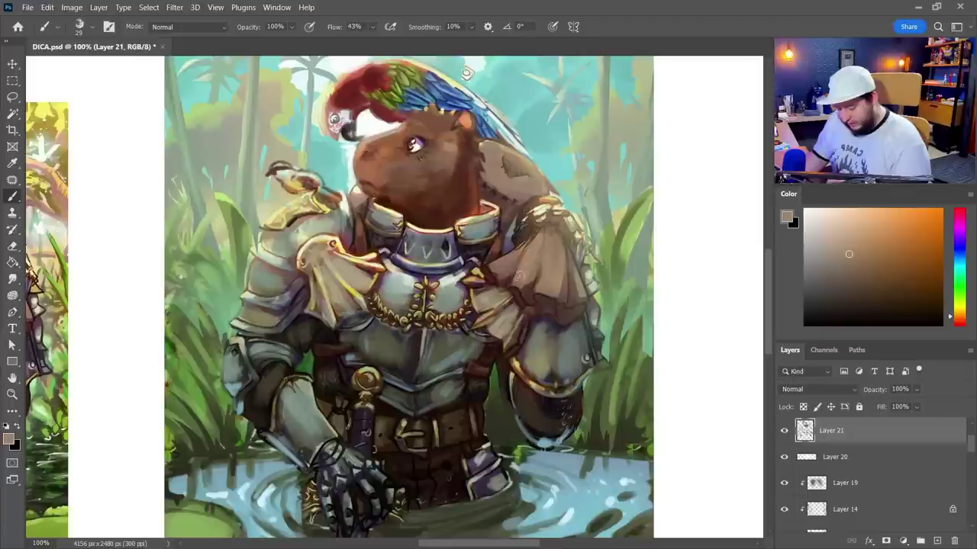
left_click_drag(564, 258, 574, 297)
right_click(532, 345)
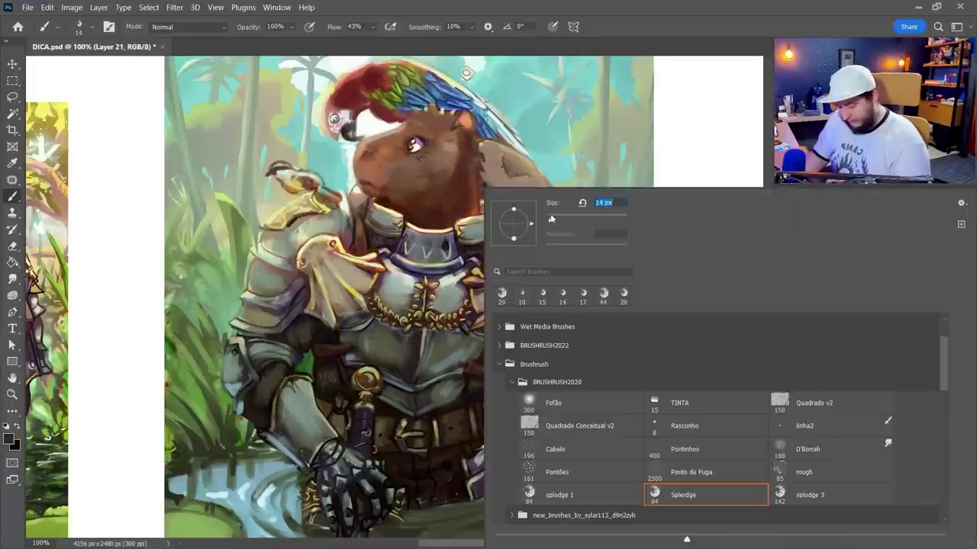
key("Return")
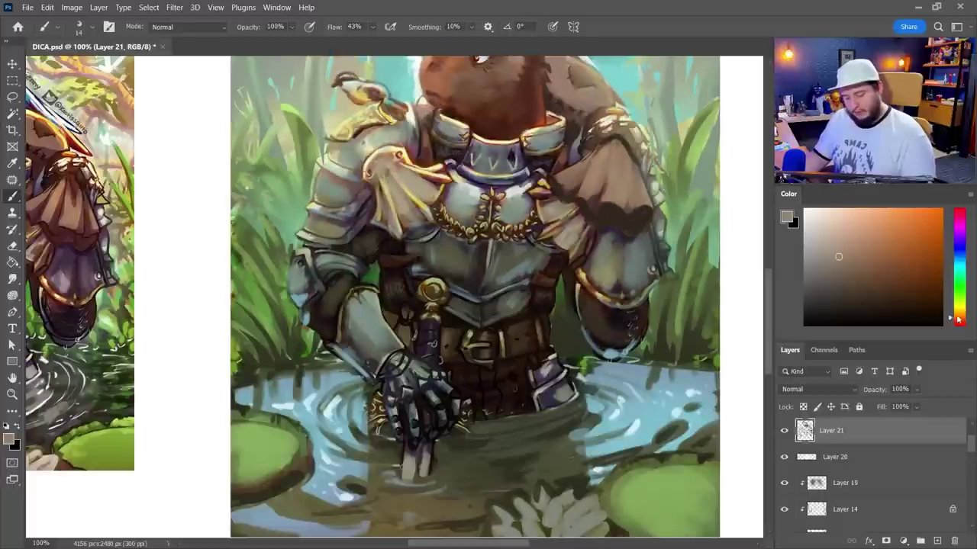
Step: Tint the two pale cloth pieces beside the breastplate with warm orange tones using a 25 px brush
left_click(891, 224)
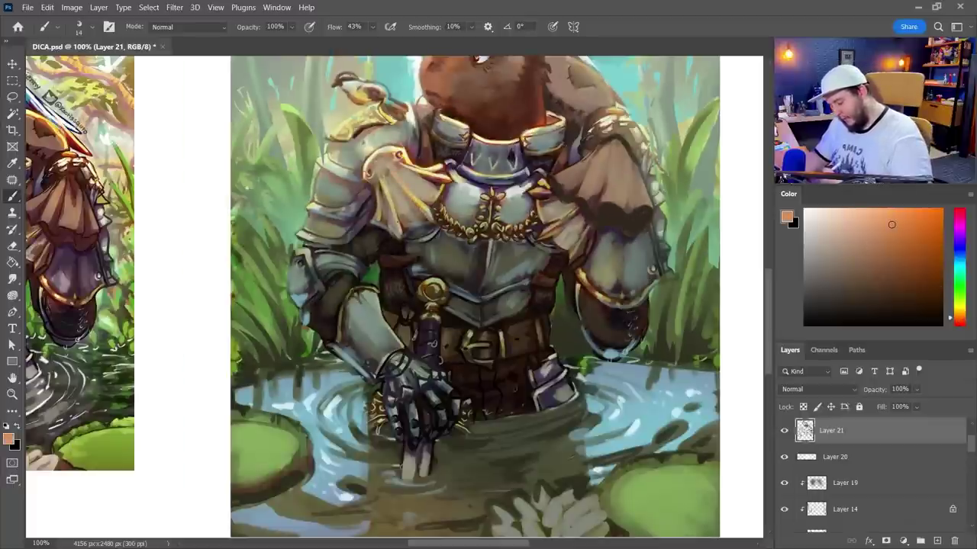
left_click(410, 219, "alt")
mouse_move(404, 227)
left_mouse_down()
mouse_move(398, 186)
mouse_move(415, 207)
mouse_move(406, 175)
mouse_move(438, 181)
left_mouse_up()
left_click_drag(553, 213, 581, 245)
left_click(916, 212)
left_click_drag(428, 175, 423, 193)
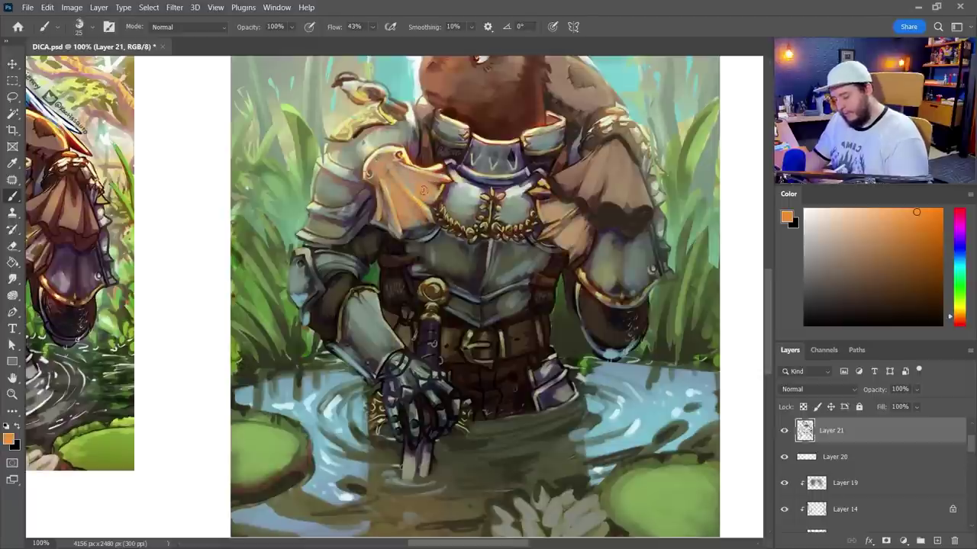
left_click(388, 160, "alt")
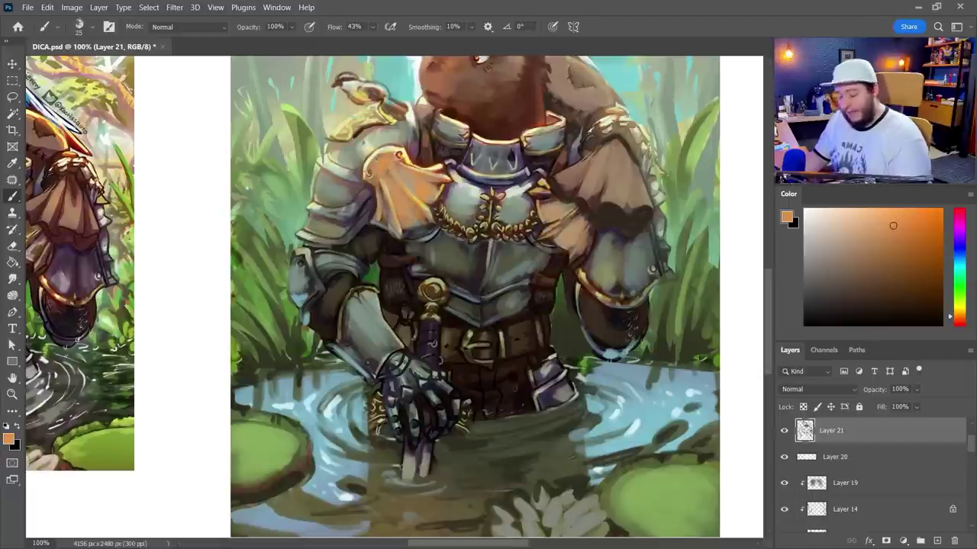
mouse_move(550, 232)
left_mouse_down()
mouse_move(576, 212)
mouse_move(578, 256)
left_mouse_up()
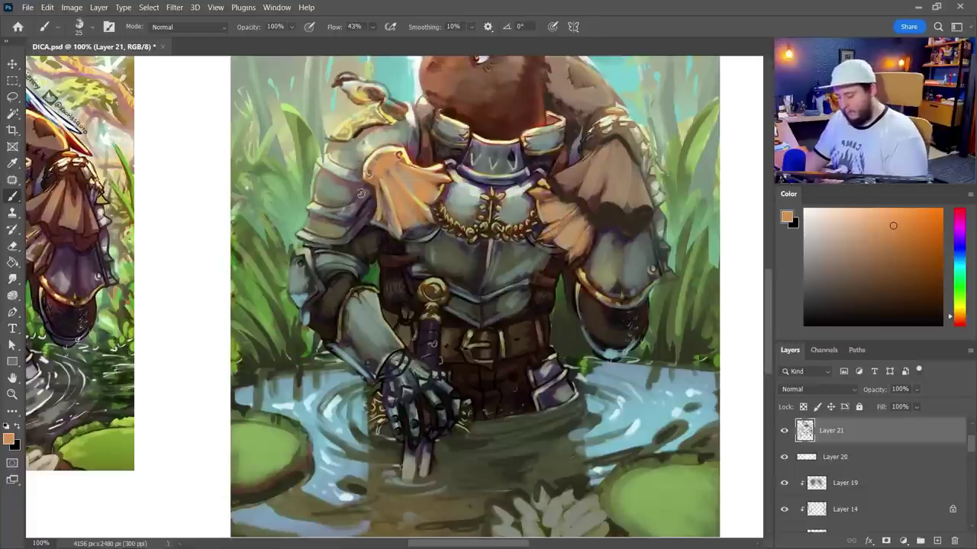
Step: Add pale turquoise reflections to the layered shoulder, elbow and forearm plates with a 51 px brush and a 21 px brush
left_click(356, 150, "alt")
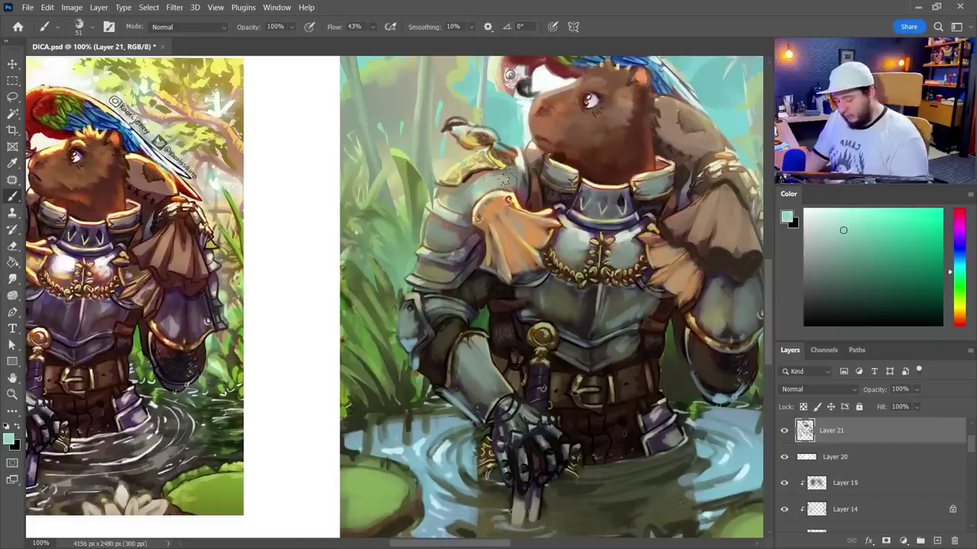
mouse_move(503, 180)
left_mouse_down()
mouse_move(445, 206)
mouse_move(444, 236)
mouse_move(455, 237)
mouse_move(477, 273)
left_mouse_up()
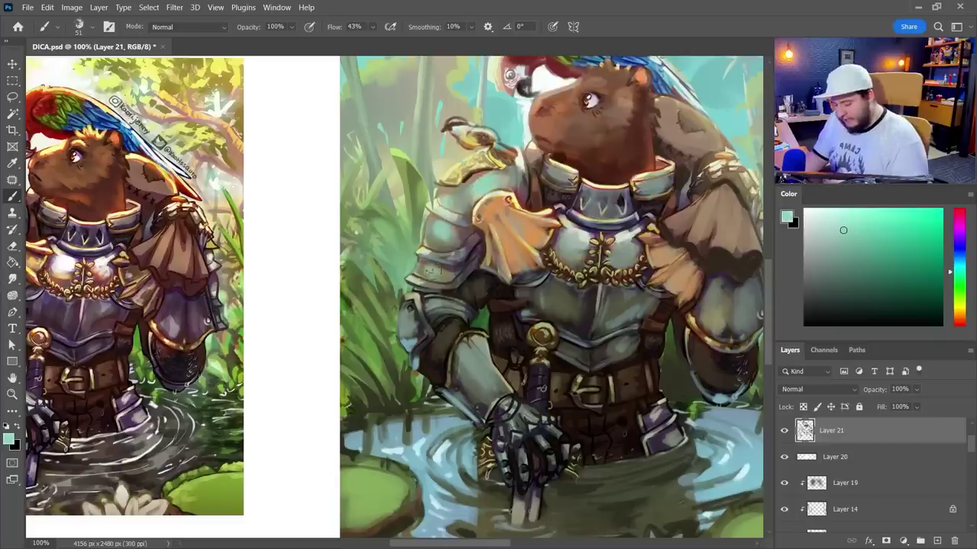
right_click(489, 275)
left_click(556, 221)
left_click(410, 314)
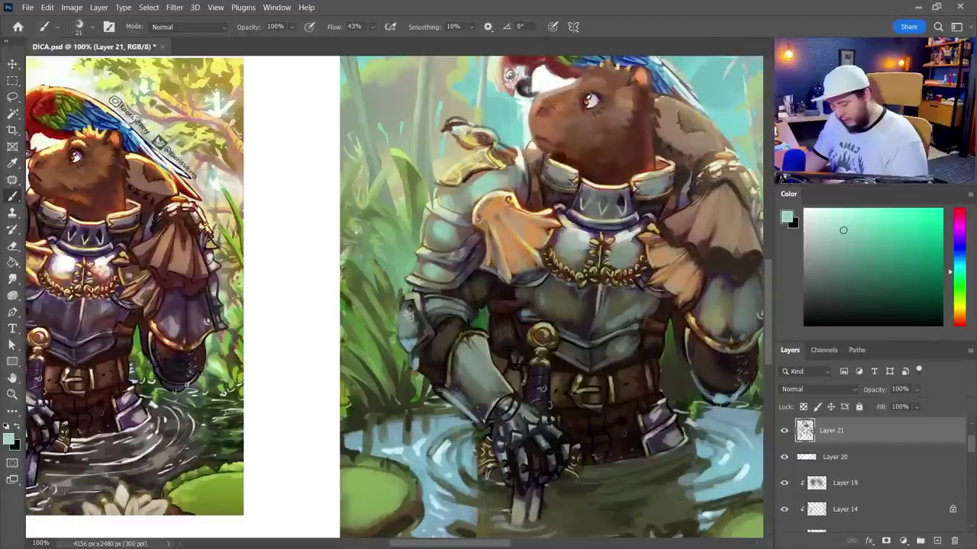
mouse_move(416, 297)
left_mouse_down()
mouse_move(442, 296)
mouse_move(448, 315)
mouse_move(431, 305)
mouse_move(466, 354)
mouse_move(473, 383)
left_mouse_up()
Step: Repaint the armor plate below the brown drape and its gold rim with sampled grey-turquoise tones
left_click_drag(613, 395, 492, 357)
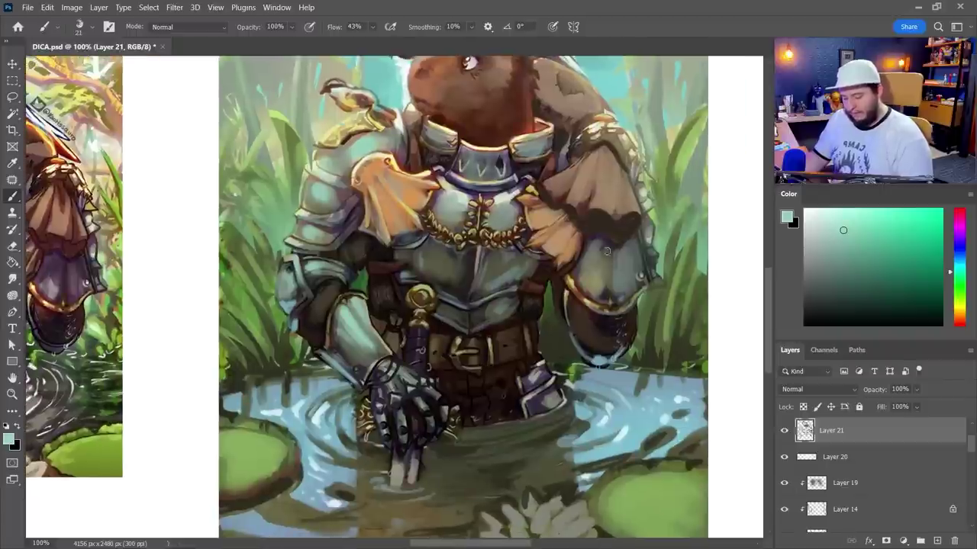
left_click(592, 248, "alt")
left_click_drag(589, 244, 577, 278)
left_click_drag(631, 244, 631, 270)
mouse_move(569, 282)
left_mouse_down()
mouse_move(590, 306)
mouse_move(640, 284)
left_mouse_up()
Step: Add fine near-white highlights along the breastplate's centre ridge and the folds of the orange shoulder cloth with a reduced brush
left_click(832, 209)
key("bracketleft")
key("bracketleft")
key("bracketleft")
key("bracketleft")
key("bracketleft")
key("bracketleft")
left_click_drag(479, 249, 476, 284)
left_click_drag(386, 177, 412, 210)
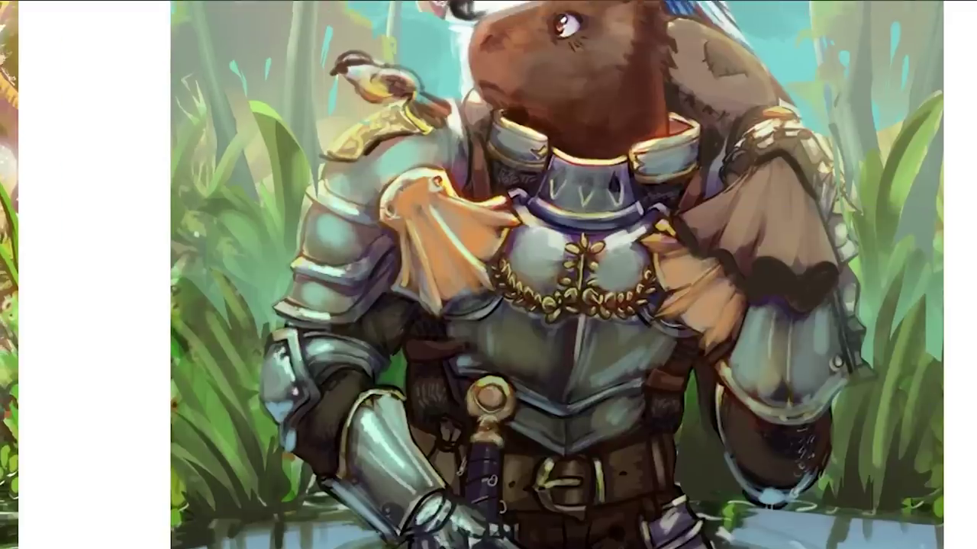
Step: Tone the breastplate with sampled grey-green at 78 px, and tint the gold chest garland with sampled orange at 25 px
key("ctrl+minus")
left_click(561, 315, "alt")
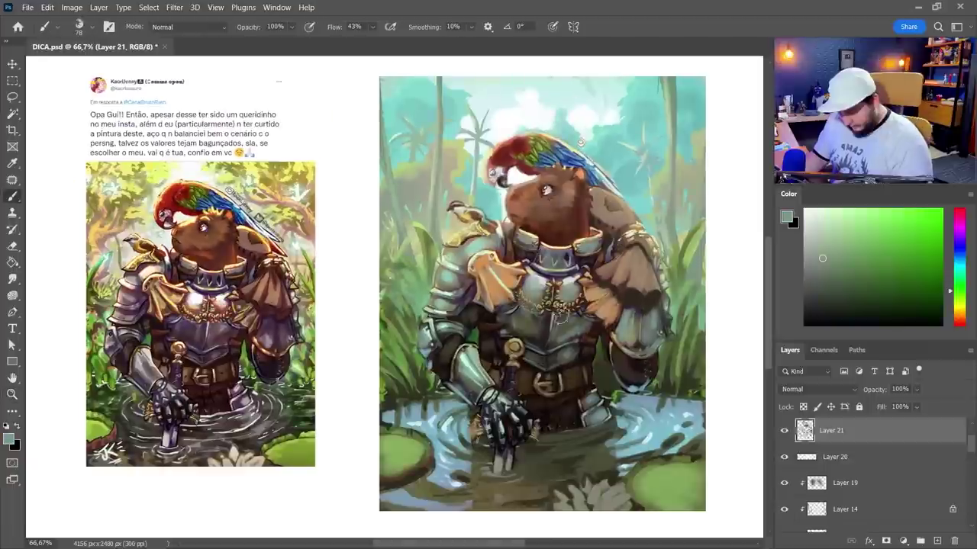
left_click(504, 290, "alt")
right_click(576, 295)
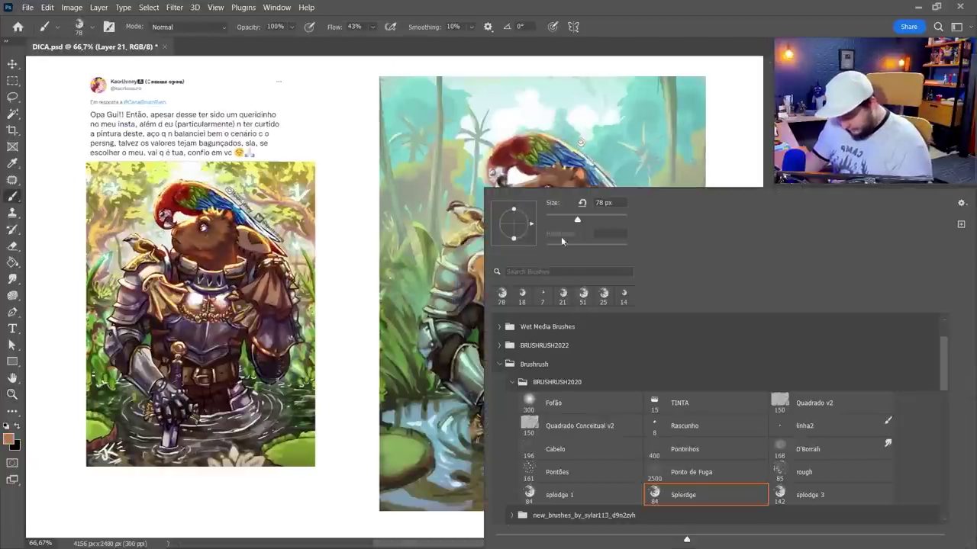
left_click(560, 220)
left_click(606, 148)
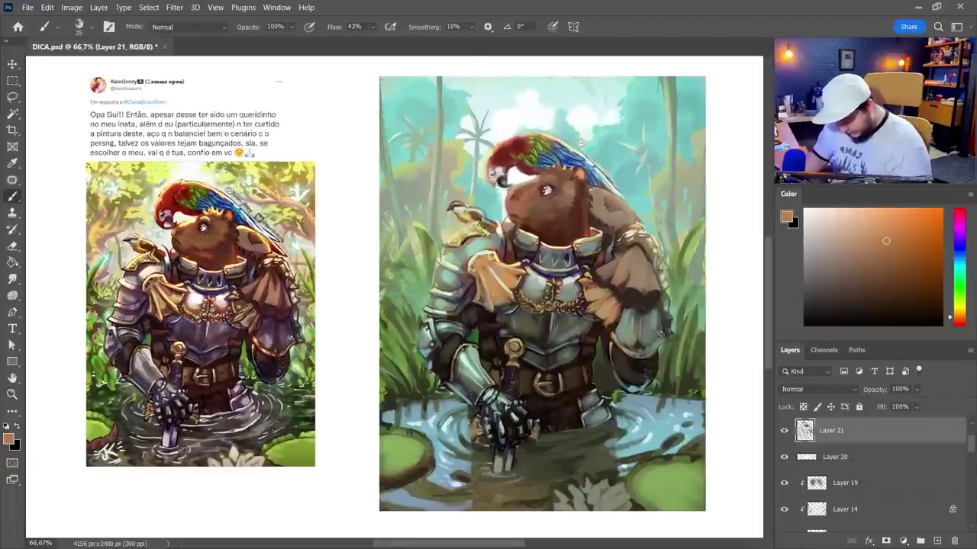
Step: Paint over the purple tint on the neck guard and collar plates with sampled grey-green tones
scroll(554, 298, "up", 5)
left_click(573, 336, "alt")
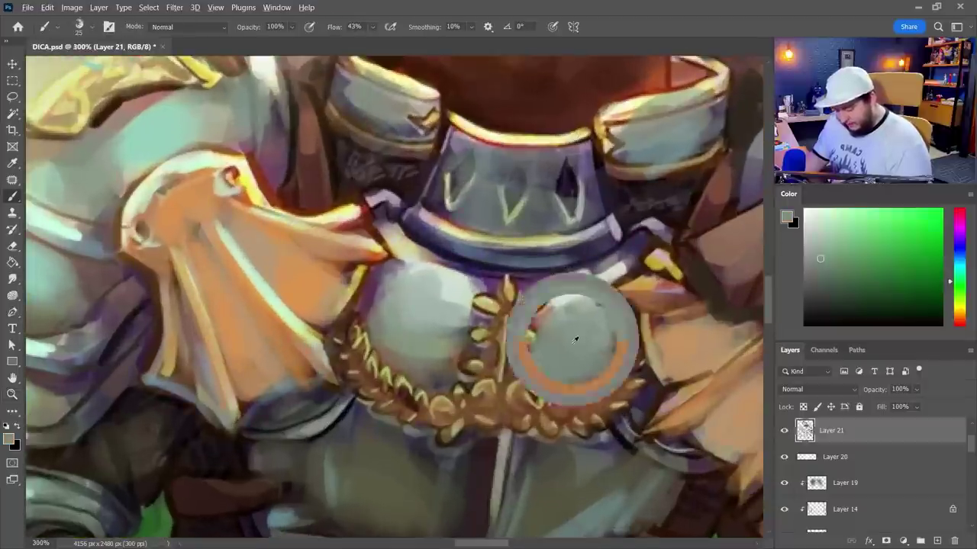
left_click_drag(530, 169, 501, 184)
left_click(650, 132, "alt")
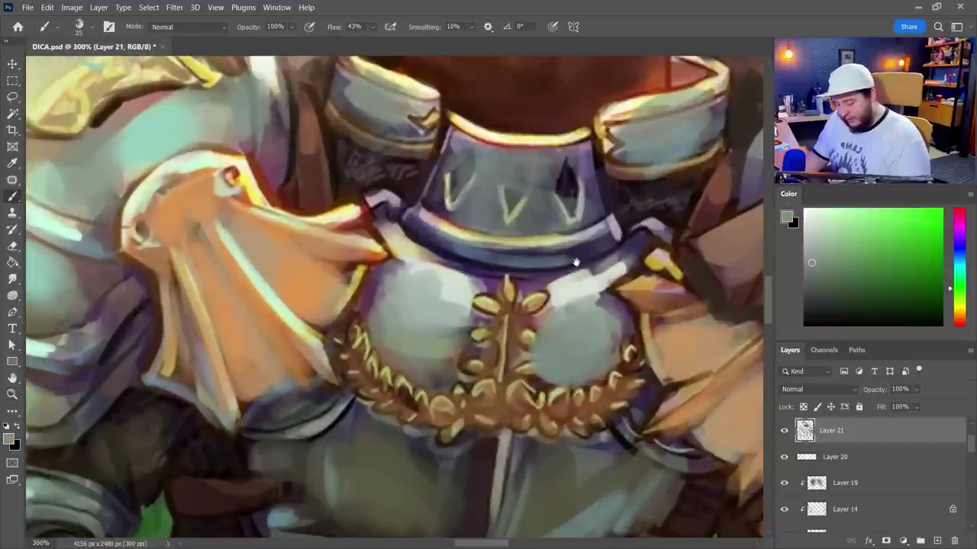
mouse_move(575, 261)
left_mouse_down()
mouse_move(526, 288)
mouse_move(377, 242)
left_mouse_up()
Step: Cover the yellow trims on the collar and the ornate gold shoulder plate with sampled orange
left_click(440, 168, "alt")
mouse_move(412, 147)
left_mouse_down()
mouse_move(513, 169)
mouse_move(671, 102)
left_mouse_up()
left_click_drag(377, 119, 304, 78)
left_click(286, 202, "alt")
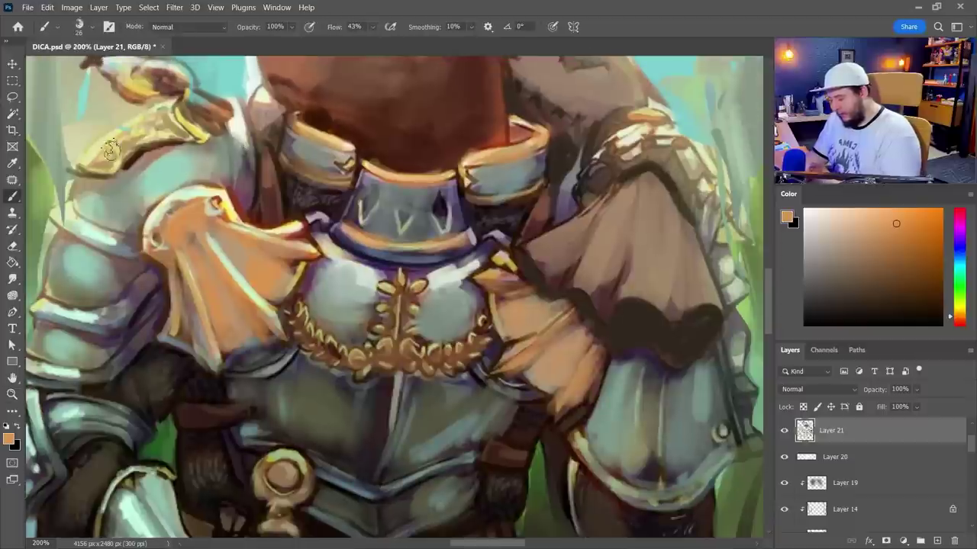
left_click_drag(112, 150, 163, 121)
scroll(576, 260, "down", 2)
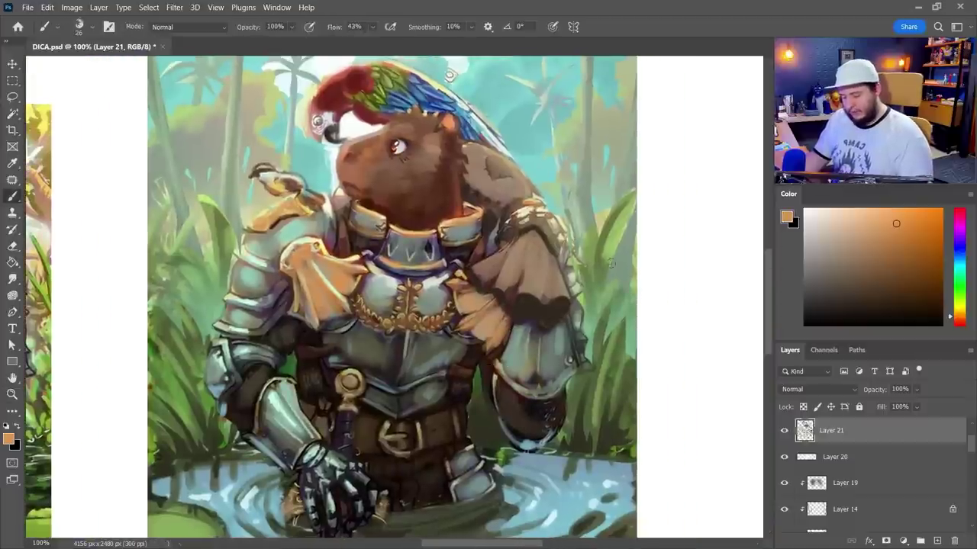
Step: Refine the macaw's beak and pale face patch with sampled near-black and light grey using a fine brush
left_click(327, 284, "alt")
right_click(486, 258)
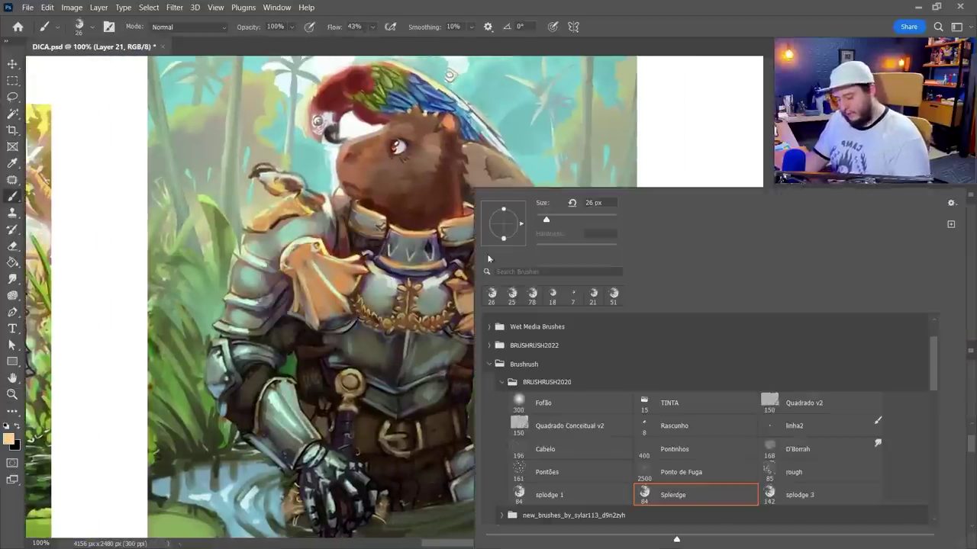
key("Return")
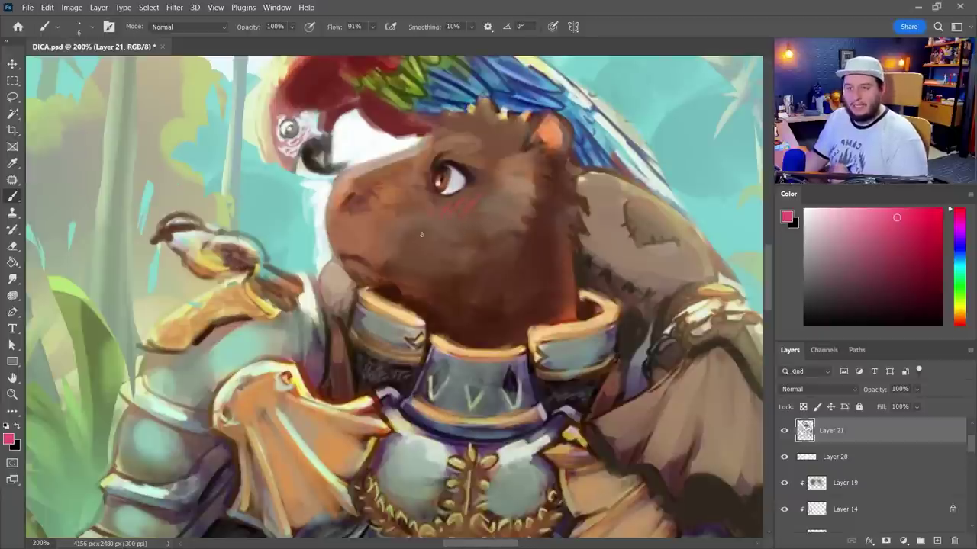
left_click_drag(421, 233, 480, 275)
left_click(515, 209, "alt")
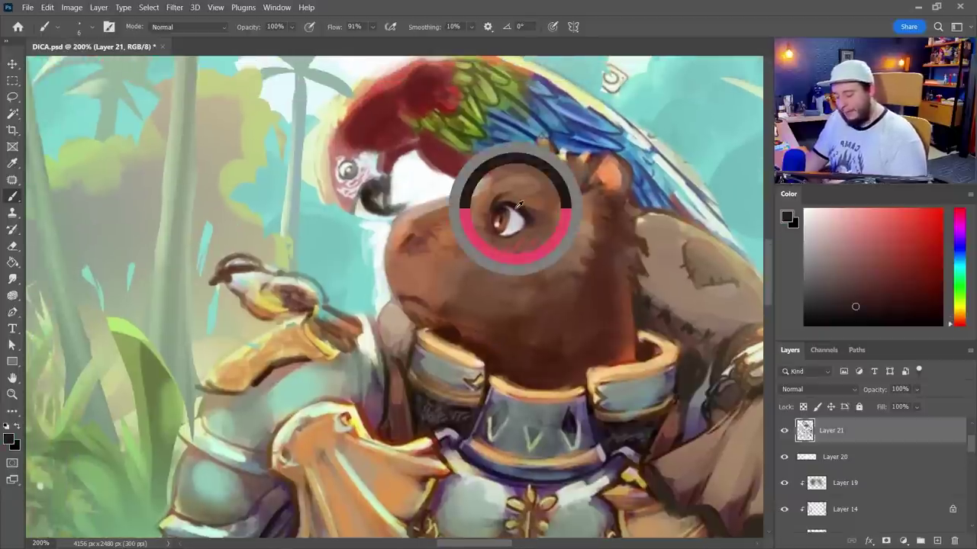
mouse_move(357, 210)
left_mouse_down()
mouse_move(395, 219)
mouse_move(407, 202)
mouse_move(365, 183)
left_mouse_up()
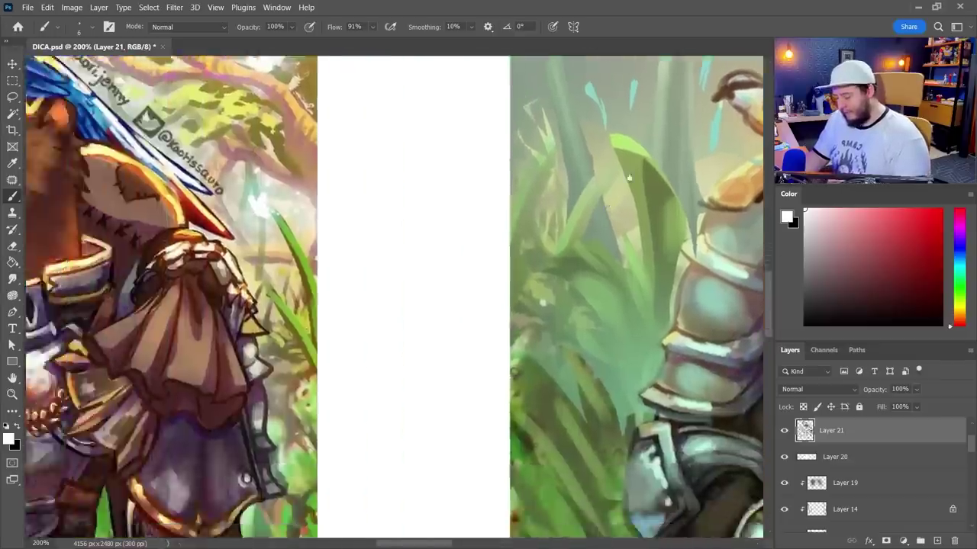
mouse_move(629, 177)
left_mouse_down()
mouse_move(691, 322)
mouse_move(754, 322)
mouse_move(297, 356)
mouse_move(272, 368)
left_mouse_up()
left_click(633, 131, "alt")
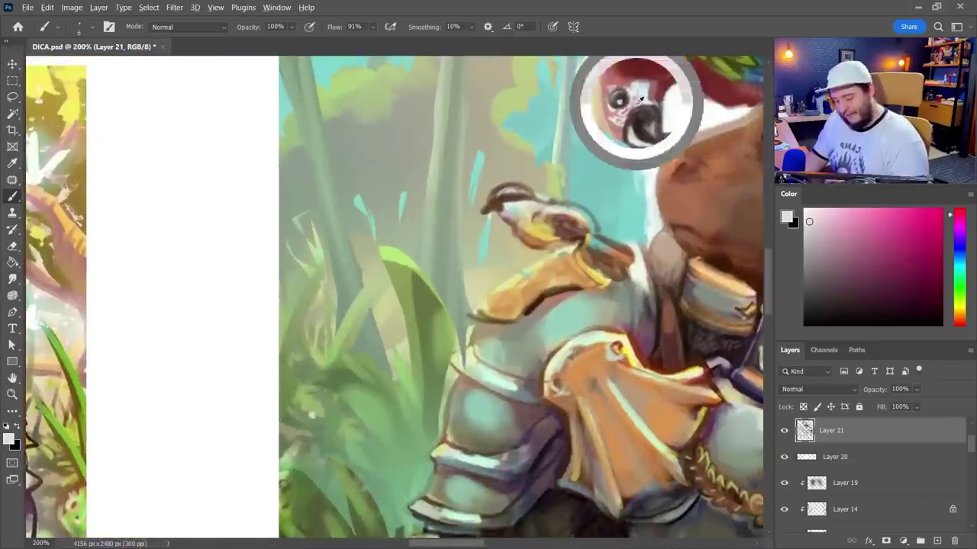
left_click_drag(644, 129, 638, 119)
left_click(653, 135, "alt")
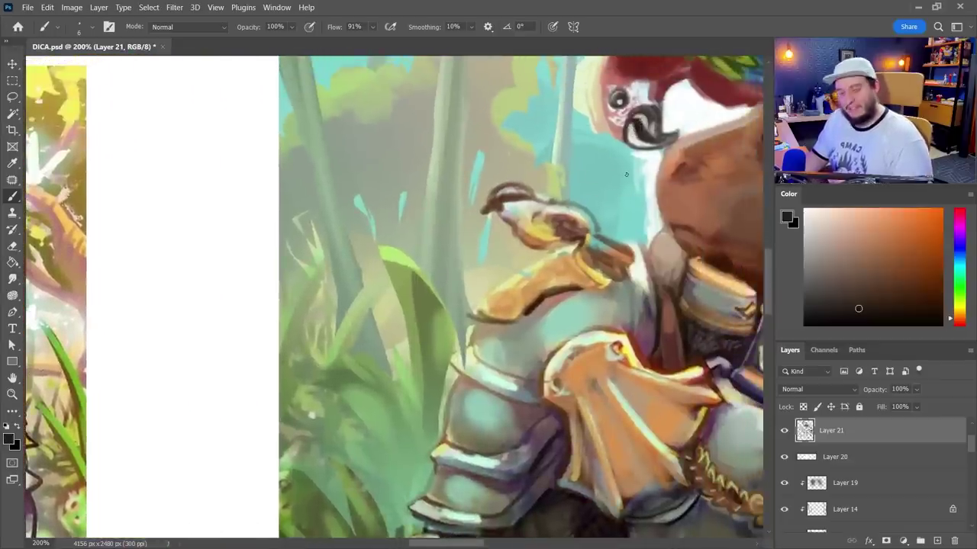
Step: Paint a bright red edge along the crown and forehead of the macaw's head
left_click(585, 267, "alt")
left_click_drag(737, 140, 508, 123)
left_click(390, 140, "alt")
mouse_move(400, 125)
left_mouse_down()
mouse_move(366, 158)
mouse_move(363, 182)
mouse_move(359, 153)
mouse_move(386, 128)
left_mouse_up()
left_click(901, 210)
mouse_move(413, 113)
left_mouse_down()
mouse_move(378, 129)
mouse_move(414, 114)
left_mouse_up()
Step: Repaint the macaw's wing feathers in saturated blue and extend the red edge down its back, with the canvas rotated
key("r")
left_click_drag(508, 122, 599, 268)
left_click(544, 242, "alt")
left_click_drag(536, 235, 558, 259)
left_click_drag(555, 239, 578, 314)
left_click(890, 209)
left_click(561, 227, "alt")
left_click_drag(547, 217, 554, 245)
left_click(546, 196, "alt")
mouse_move(565, 200)
left_mouse_down()
mouse_move(589, 314)
mouse_move(586, 415)
left_mouse_up()
Step: Shade the macaw's long tail feathers with dark blue, trim their outline with sampled background turquoise, and straighten the canvas
left_click(572, 286, "alt")
left_click(545, 230, "alt")
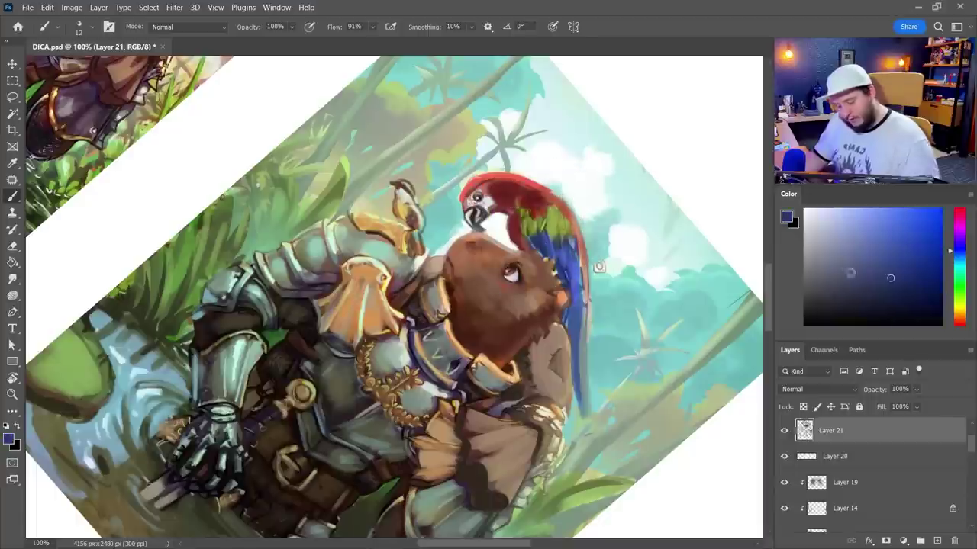
left_click(898, 305)
left_click_drag(571, 299, 579, 382)
left_click_drag(590, 312, 583, 412)
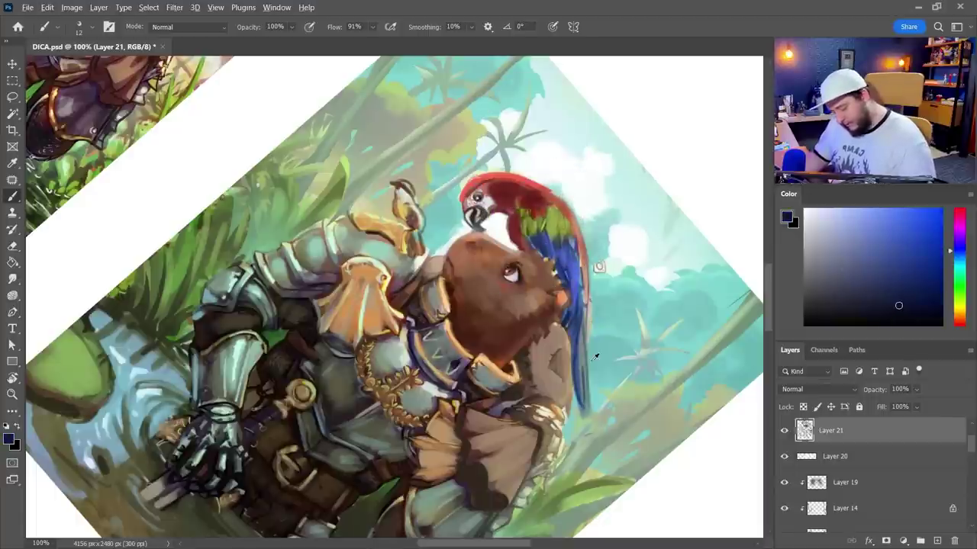
left_click(599, 355, "alt")
left_click_drag(588, 343, 580, 415)
key("r")
key("Escape")
key("b")
Step: Blend the folds of the brown cloth on the arm below the macaw's tail with colours sampled from the cloth
right_click(585, 294)
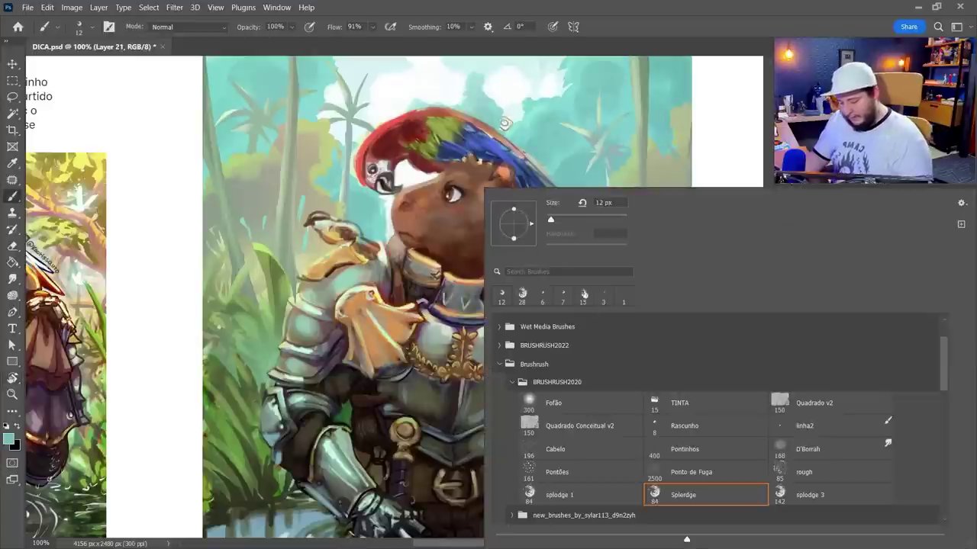
left_click_drag(552, 219, 558, 218)
left_click(366, 332, "alt")
left_click(571, 336, "alt")
left_click(576, 318, "alt")
mouse_move(564, 274)
left_mouse_down()
mouse_move(613, 296)
mouse_move(548, 310)
mouse_move(562, 329)
left_mouse_up()
left_click(566, 298, "alt")
right_click(561, 324)
left_click_drag(558, 219, 548, 190)
Step: Cover the yellow fur tips on top of the capybara's head with sampled brown at 12 px
left_click(470, 259, "alt")
right_click(461, 158)
key("Return")
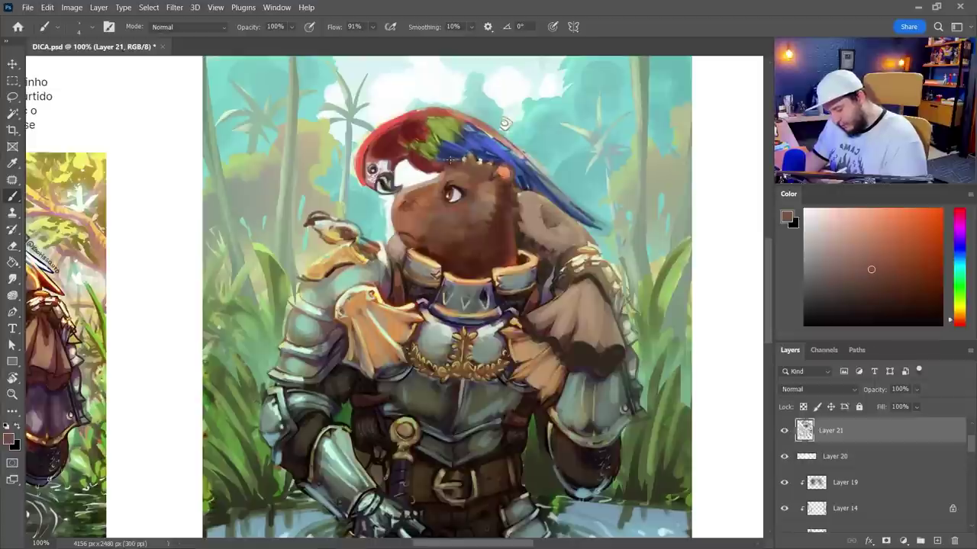
left_click_drag(373, 31, 419, 89)
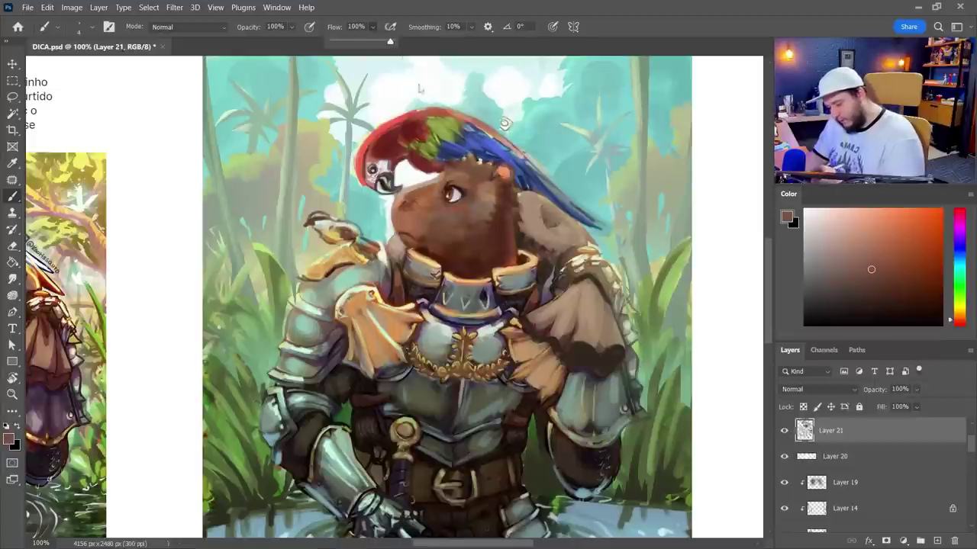
right_click(523, 211)
left_click_drag(547, 218, 551, 218)
key("Return")
left_click_drag(468, 157, 479, 164)
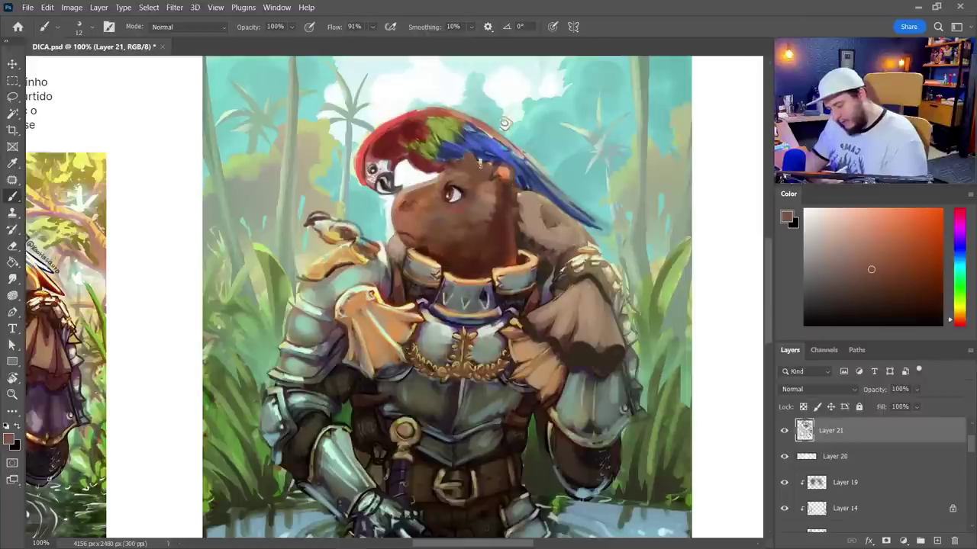
Step: Soften the fur on the capybara's muzzle and cheek with sampled reddish browns at 56 px
left_click(883, 287)
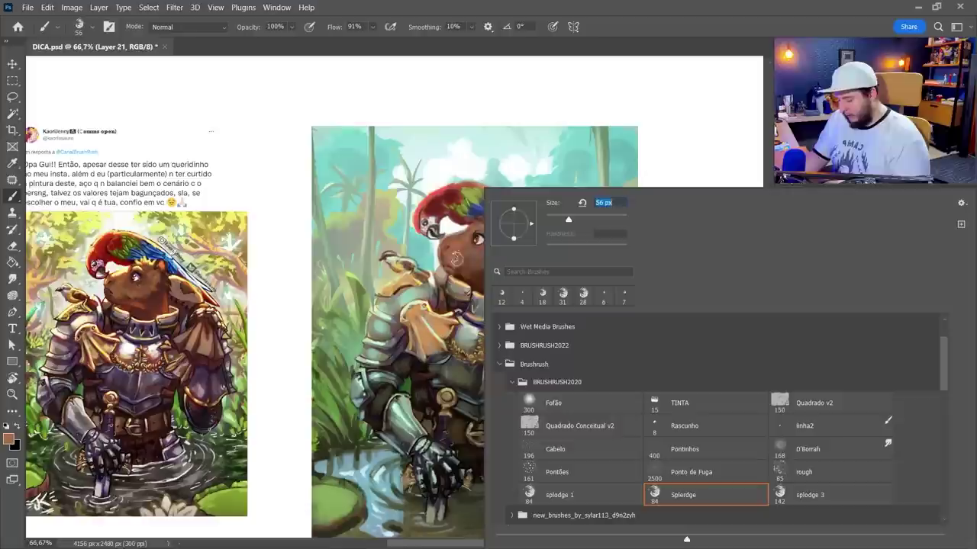
left_click(455, 262)
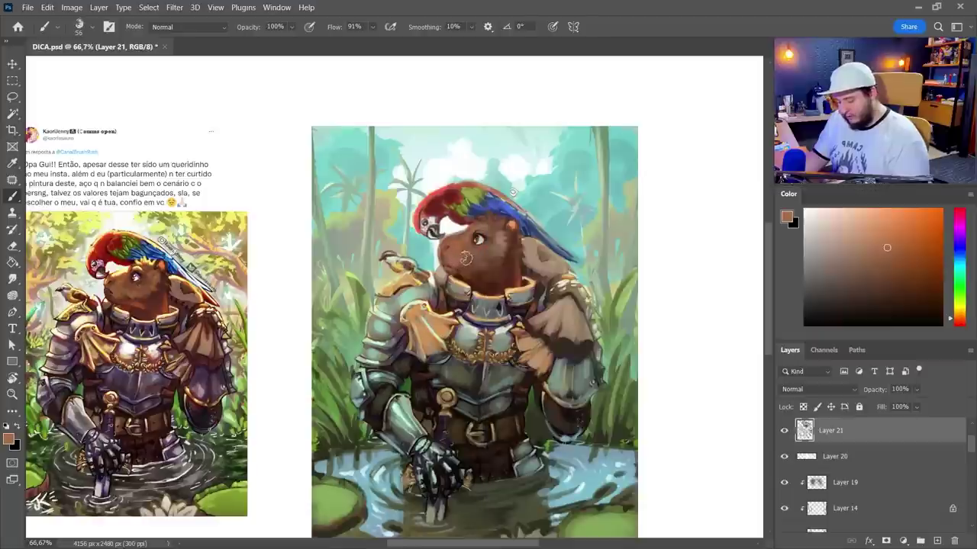
left_click(468, 265, "alt")
left_click(473, 258, "alt")
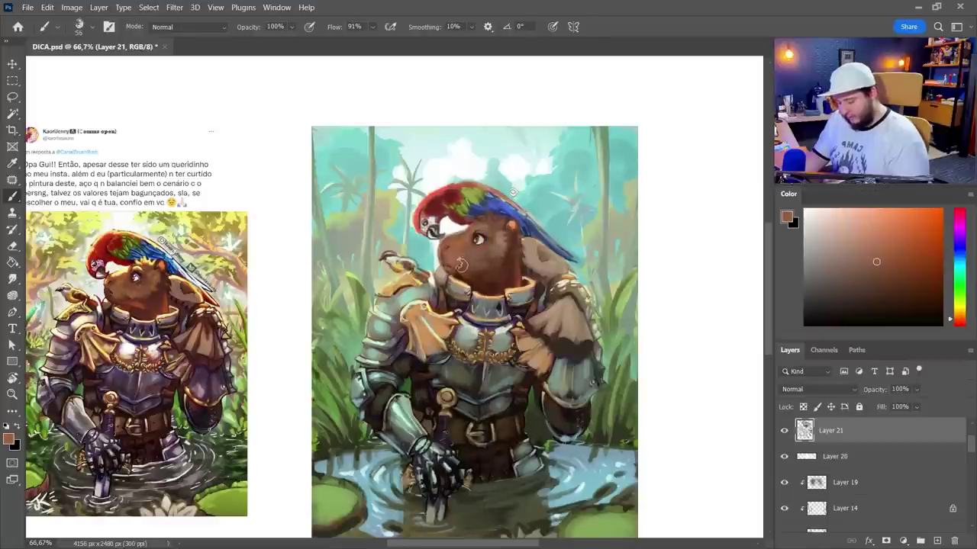
left_click(497, 276, "alt")
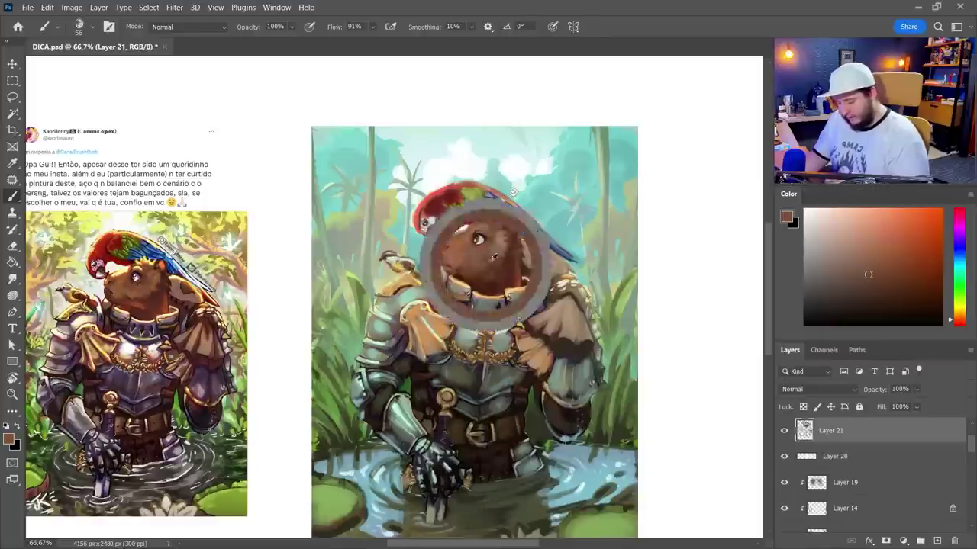
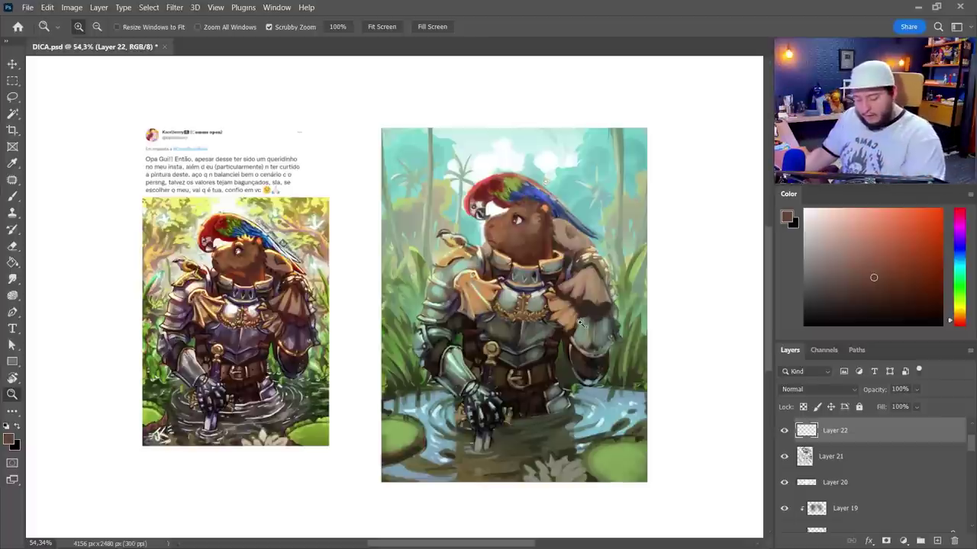
Step: Group the painting layers from Layer 22 down to Layer 1 copy
scroll(836, 504, "down", 10)
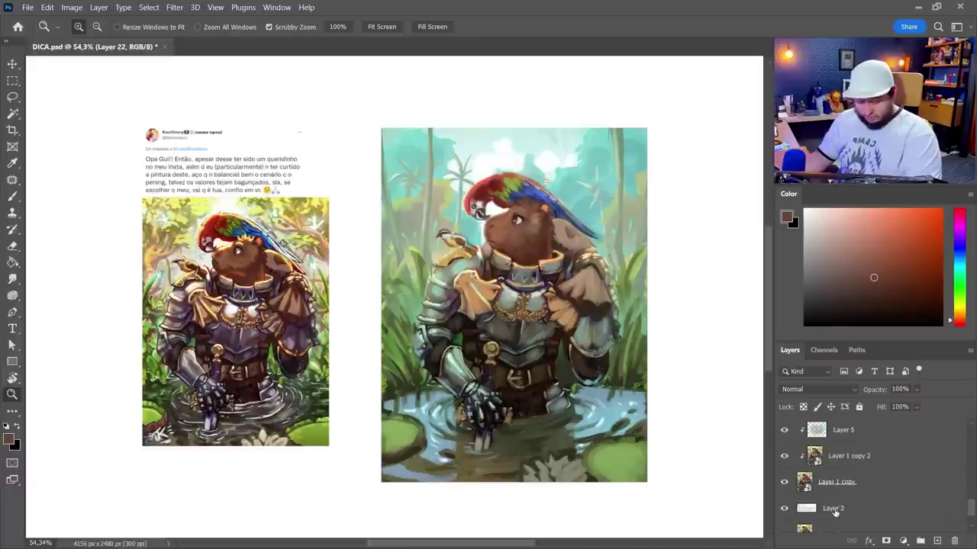
left_click(840, 493, "shift")
key("ctrl+g")
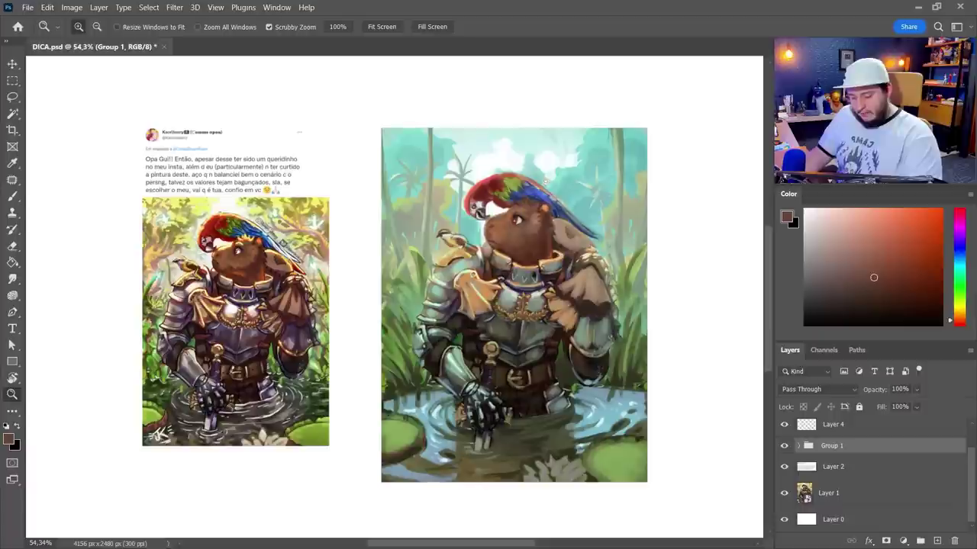
Step: Add a Color Balance adjustment layer above Group 1 and set its midtones to magenta-green -12 and yellow-blue -17
key("ctrl+b")
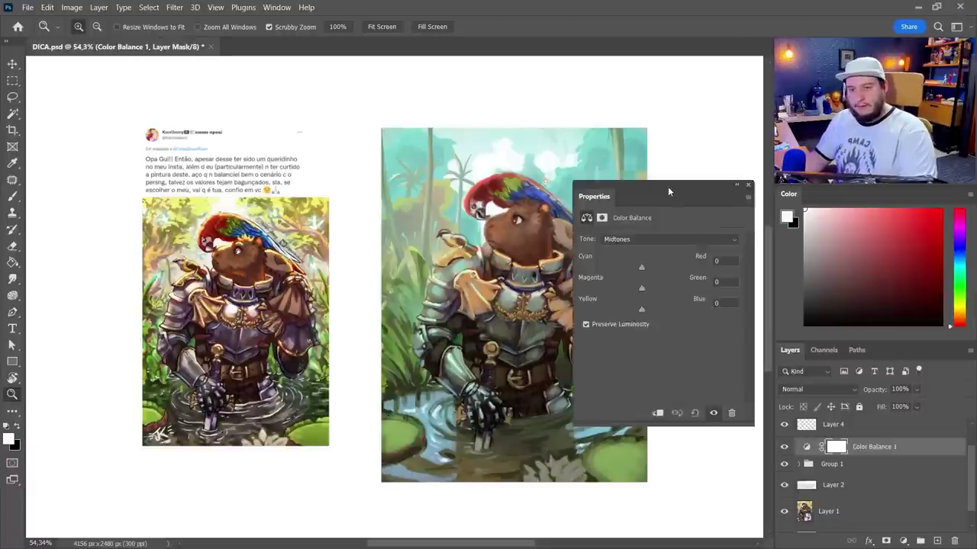
left_click_drag(667, 187, 682, 187)
left_click_drag(528, 205, 421, 201)
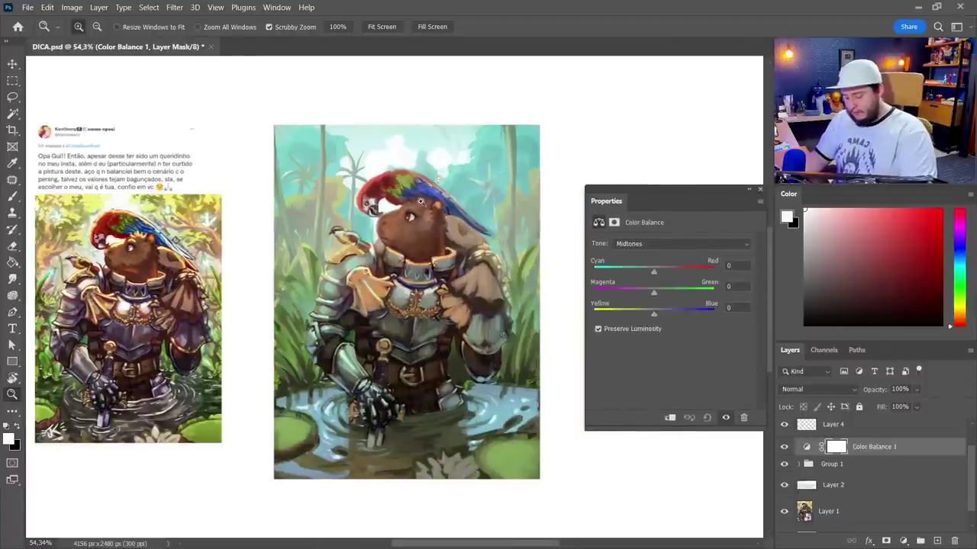
left_click(439, 265)
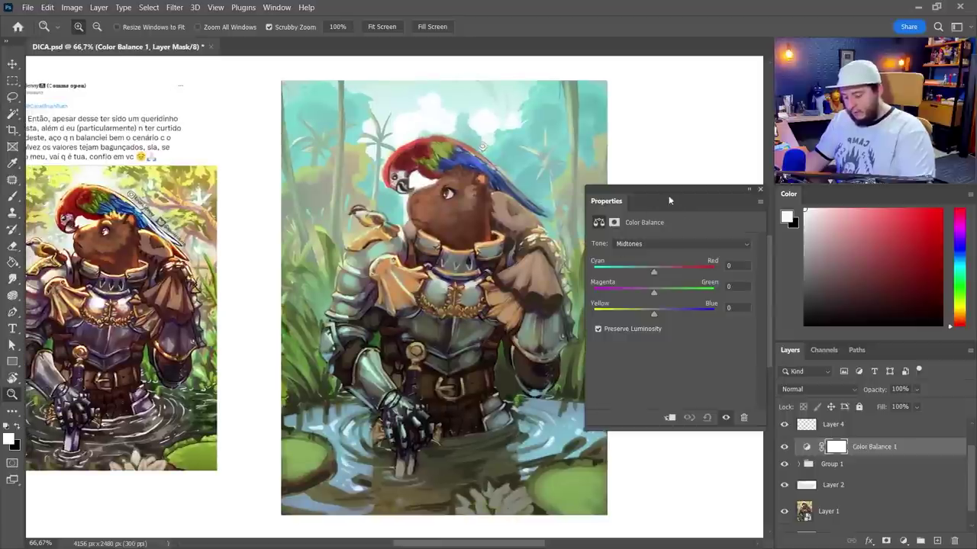
left_click_drag(669, 200, 691, 211)
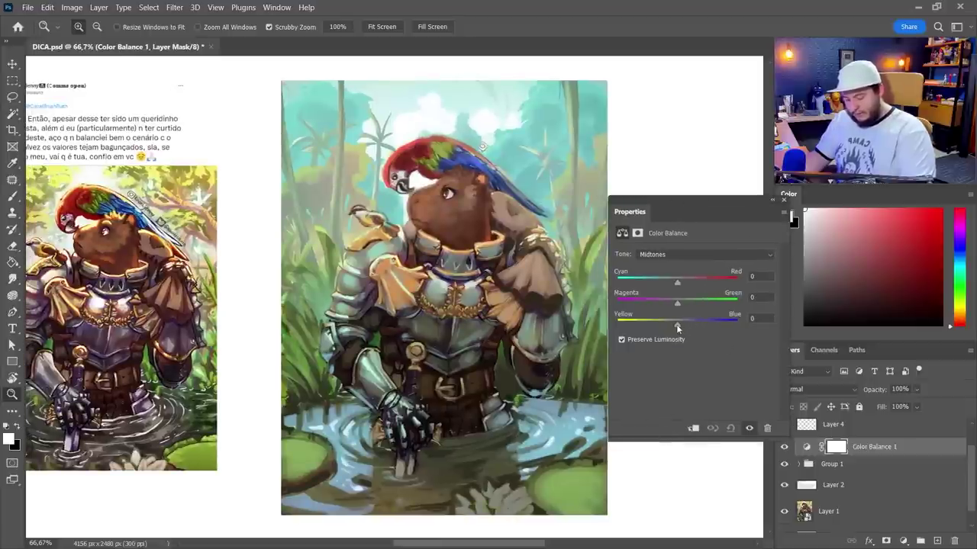
left_click_drag(676, 324, 669, 304)
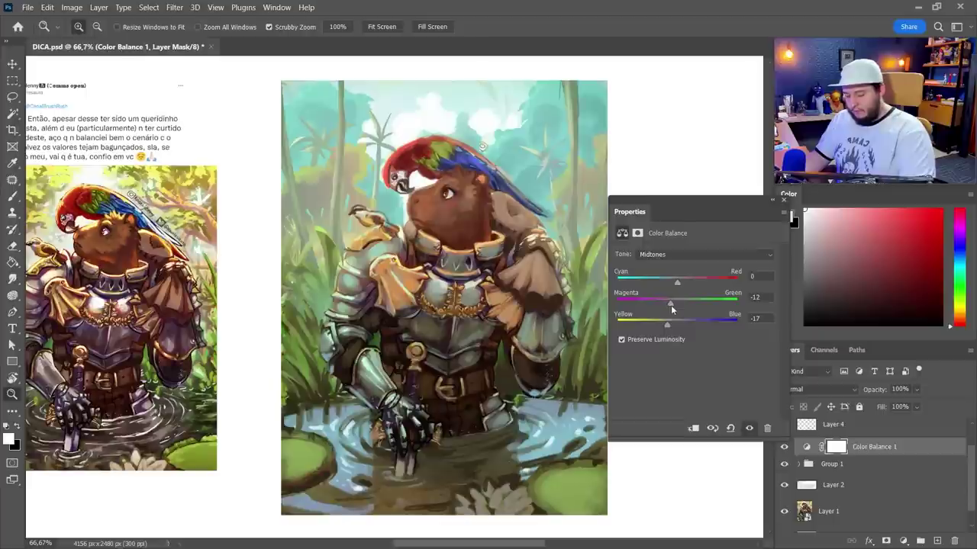
Step: Set the Color Balance highlights to cyan-red +11, magenta-green -11 and yellow-blue -3
left_click(679, 254)
left_click(678, 283)
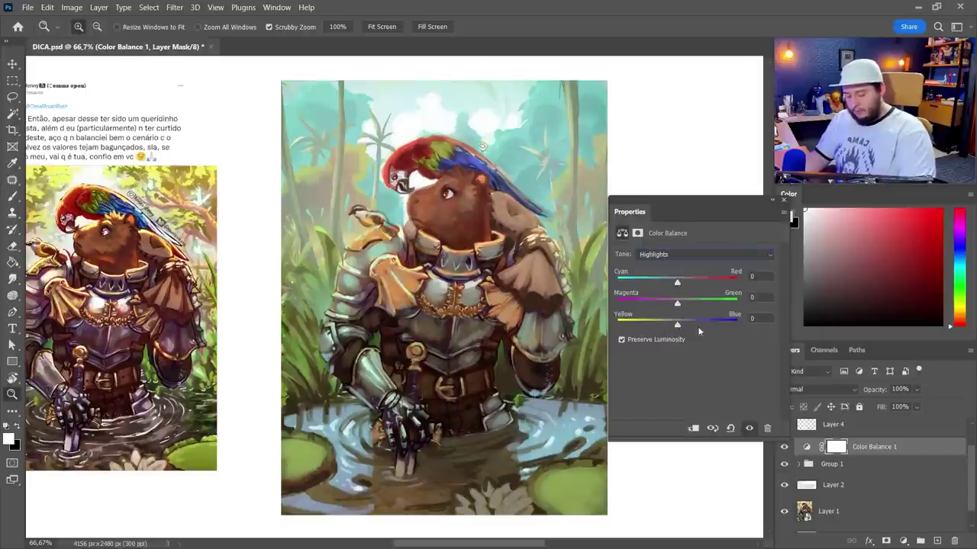
mouse_move(676, 327)
left_mouse_down()
mouse_move(667, 325)
mouse_move(675, 327)
left_mouse_up()
left_click_drag(677, 284, 690, 284)
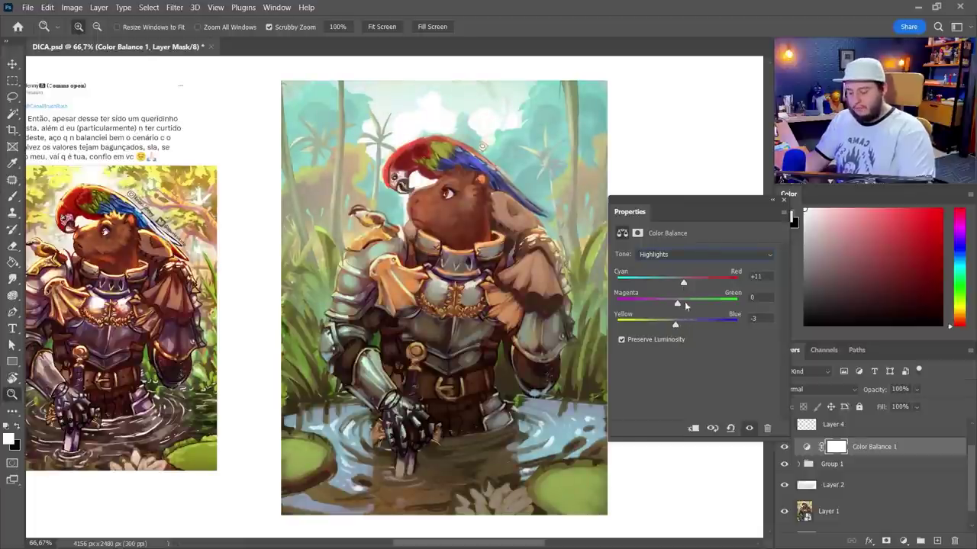
left_click_drag(681, 306, 671, 306)
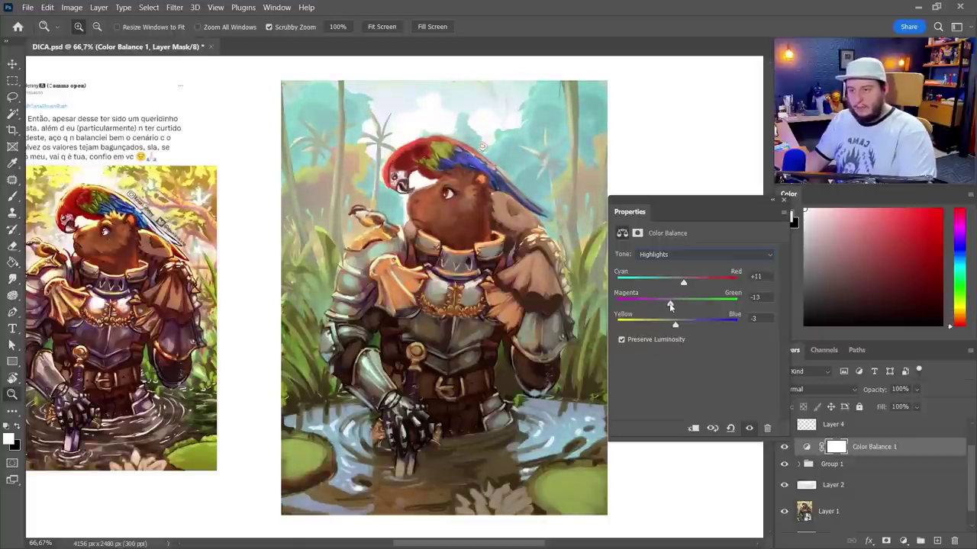
left_click_drag(672, 306, 670, 306)
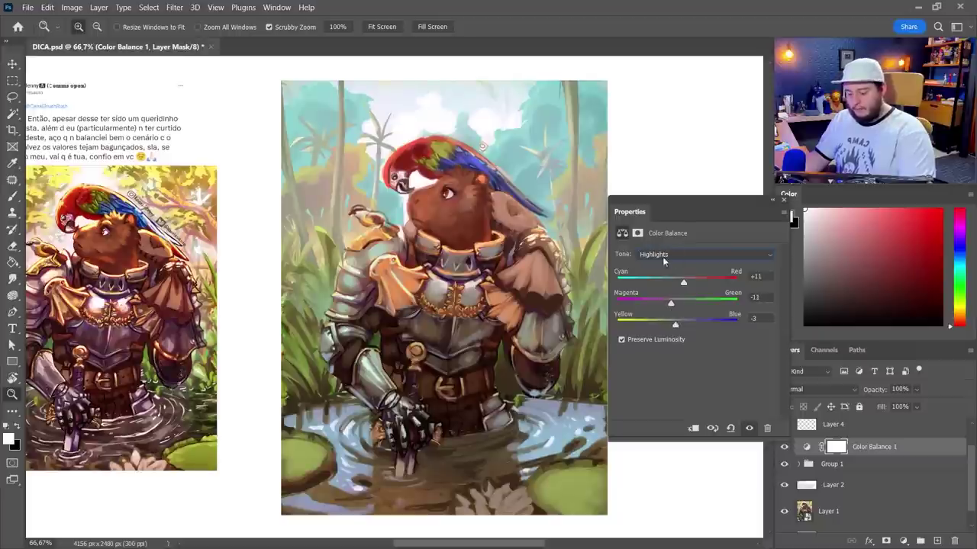
Step: Set the Color Balance shadows to cyan-red -3 and magenta-green -19, and close the adjustment's settings
left_click(662, 257)
left_click(664, 264)
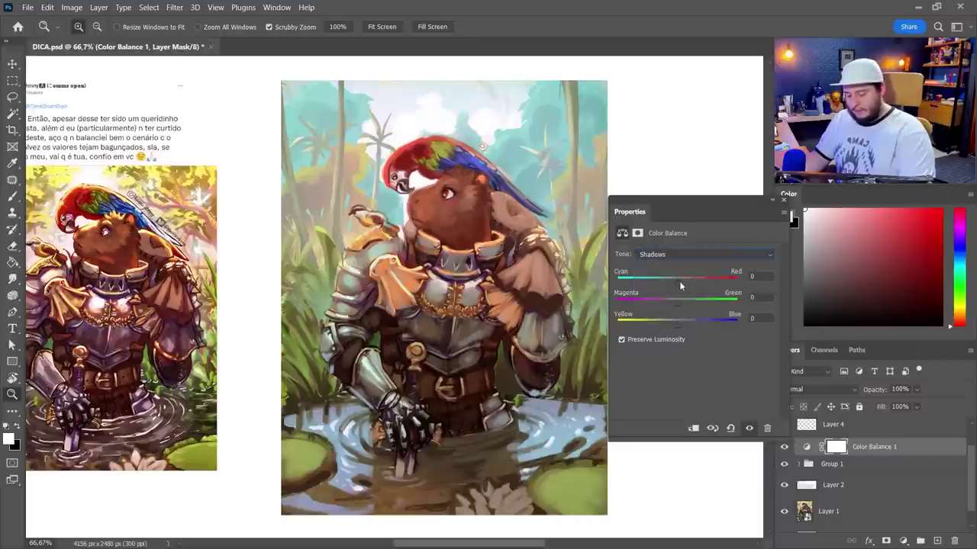
left_click_drag(678, 283, 668, 302)
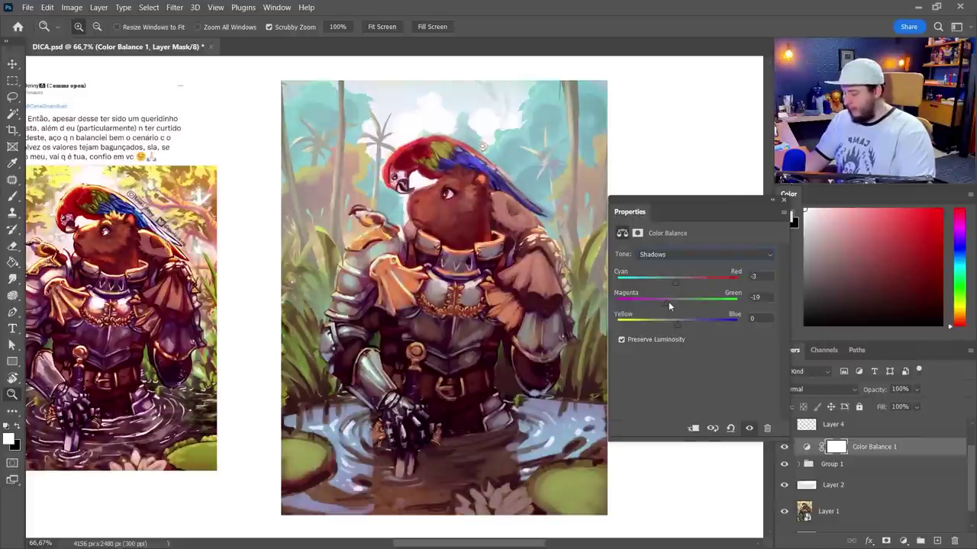
left_click(784, 200)
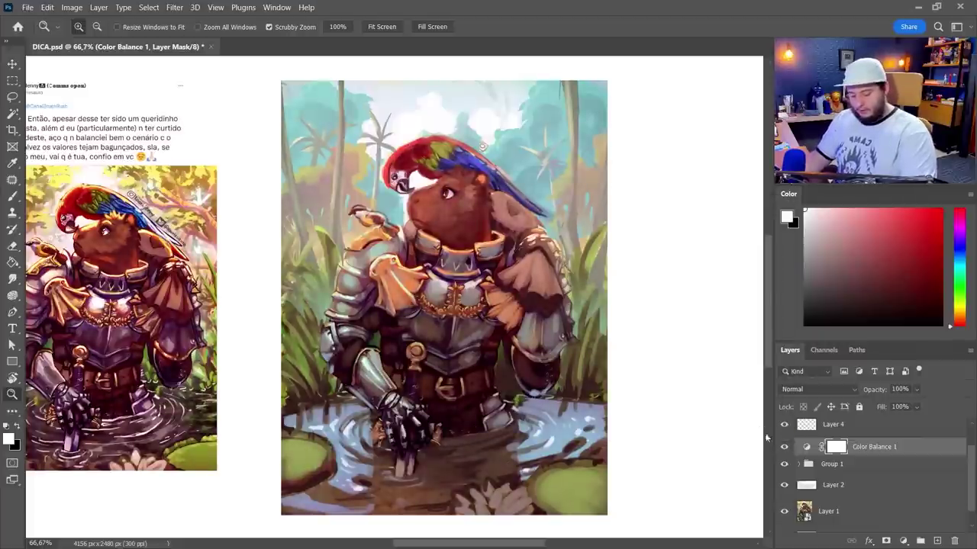
Step: Compare the painting with and without the colour balance, and clip the adjustment layer to Group 1
left_click(784, 447)
left_click(783, 447)
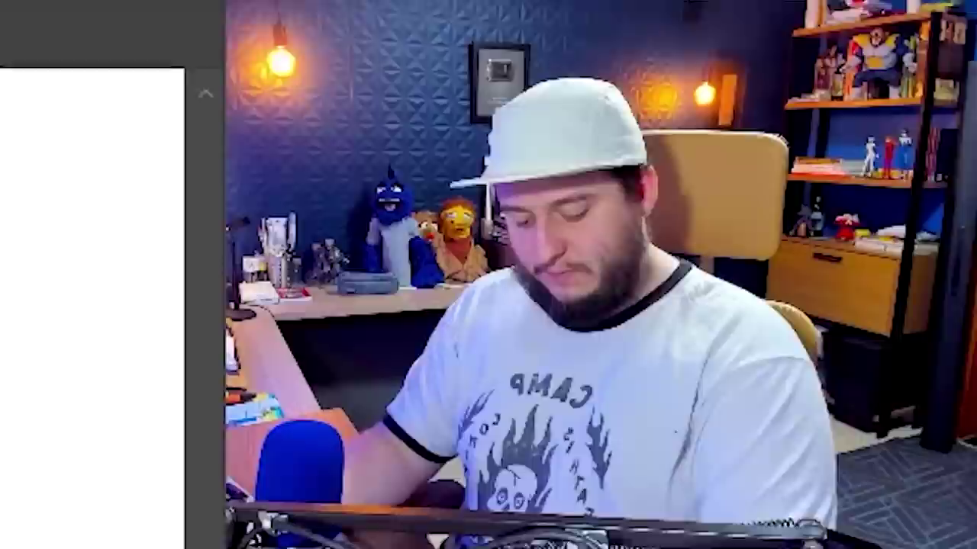
right_click(867, 445)
left_click(758, 277)
Step: Reopen the Color Balance settings and set the midtones' cyan-red value to +1
double_click(817, 448)
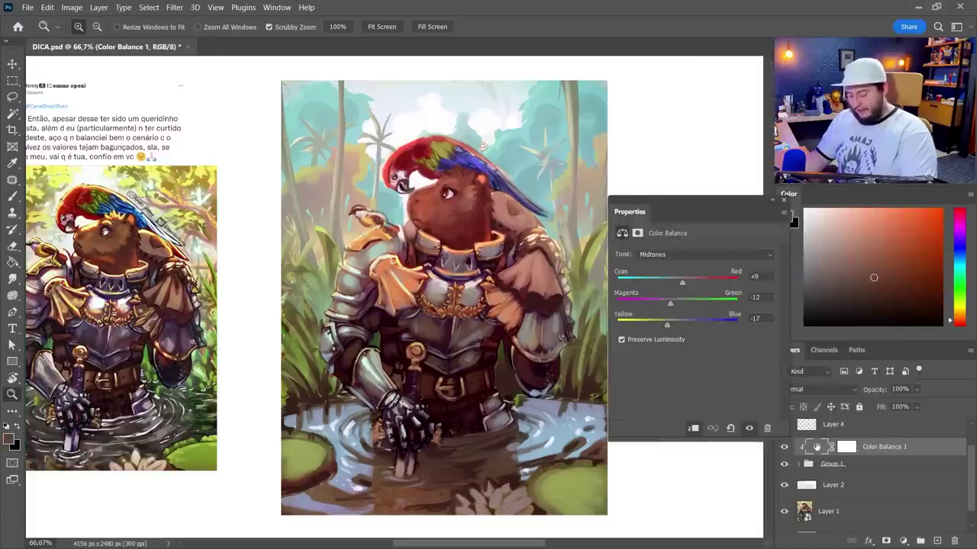
left_click_drag(668, 214, 693, 212)
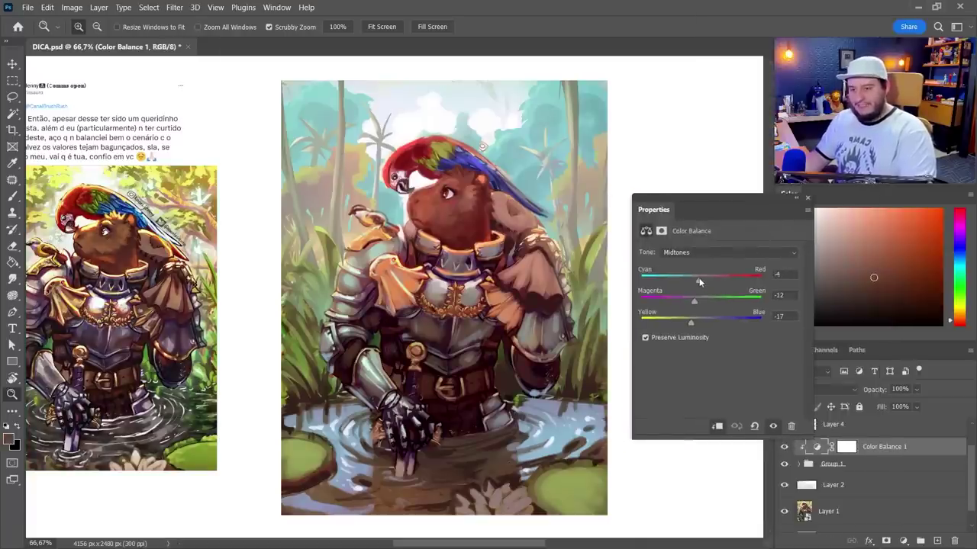
left_click_drag(699, 278, 702, 278)
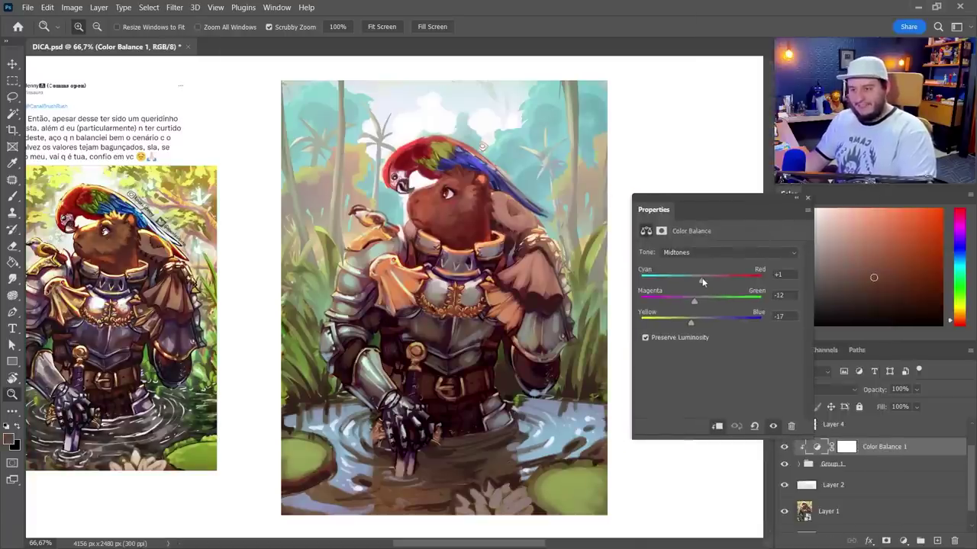
Step: Close the Color Balance settings, add a layer above the adjustment, and choose pale yellow for the Splerdge brush with 100% flow
left_click(807, 198)
left_click(936, 541)
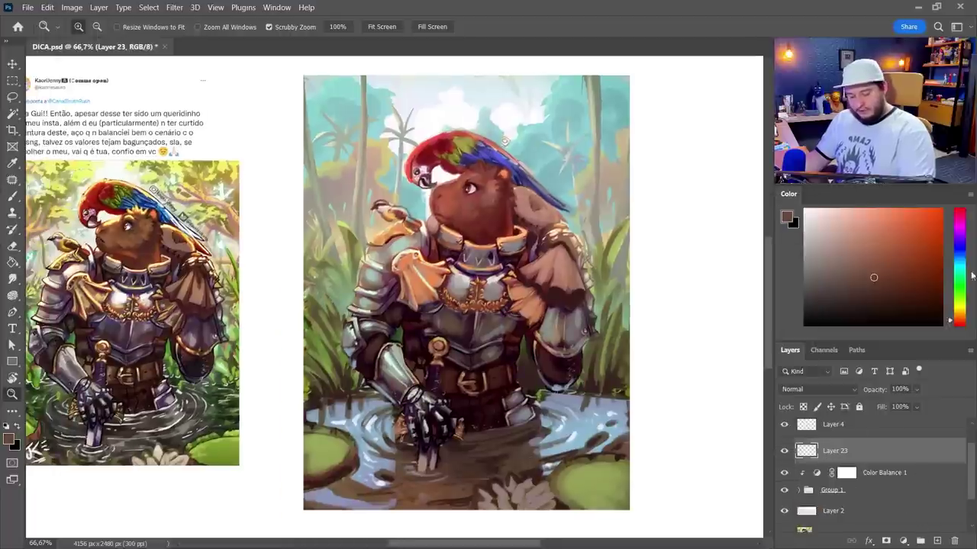
left_click(959, 309)
left_click(867, 208)
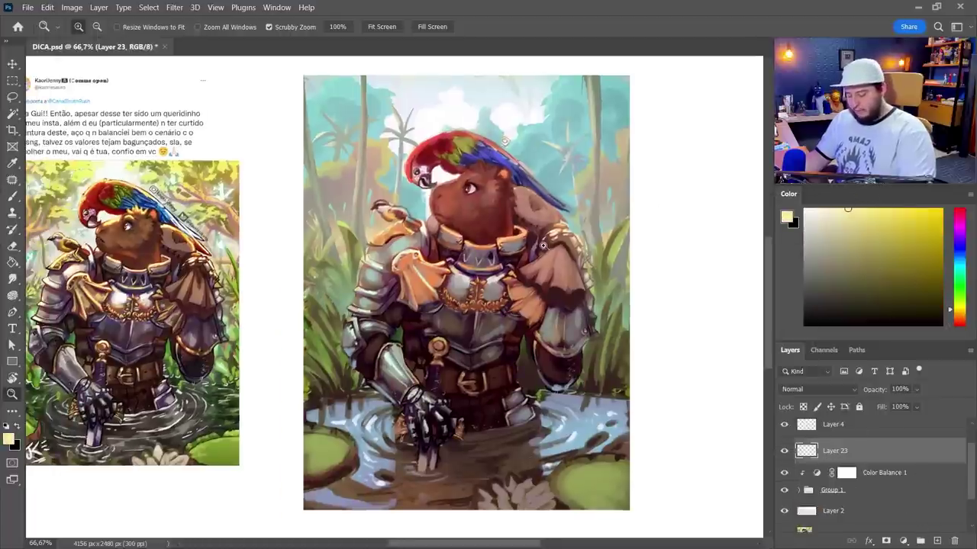
left_click_drag(543, 245, 621, 232)
key("b")
right_click(517, 234)
left_click(554, 220)
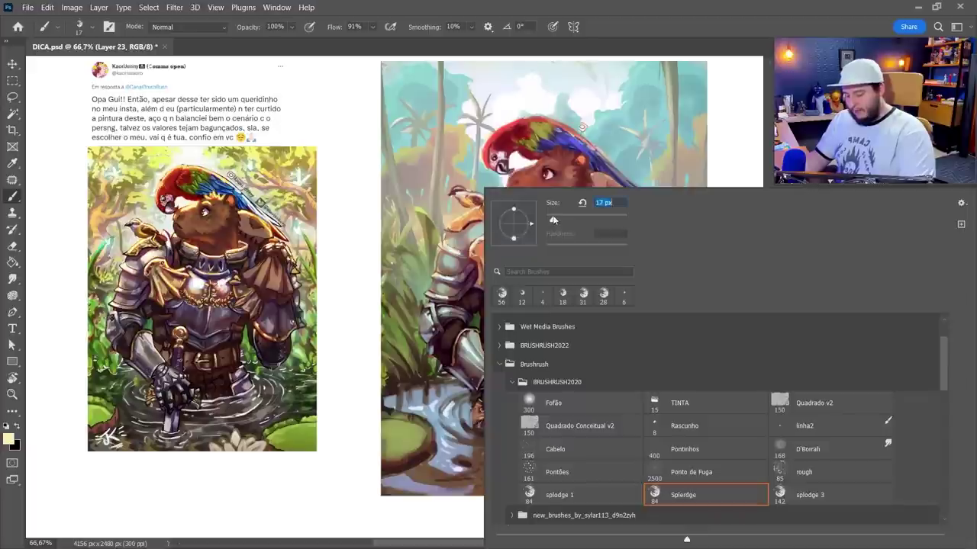
key("Escape")
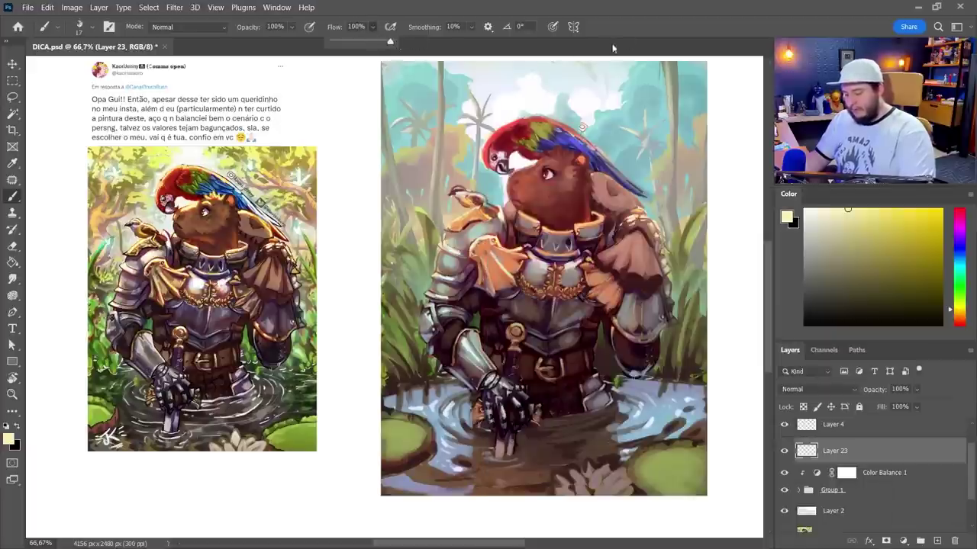
Step: Try a thin pale yellow rim light on the armoured shoulder's edge with a 10 px Splerdge brush
key("z")
left_click(485, 127)
key("b")
right_click(517, 243)
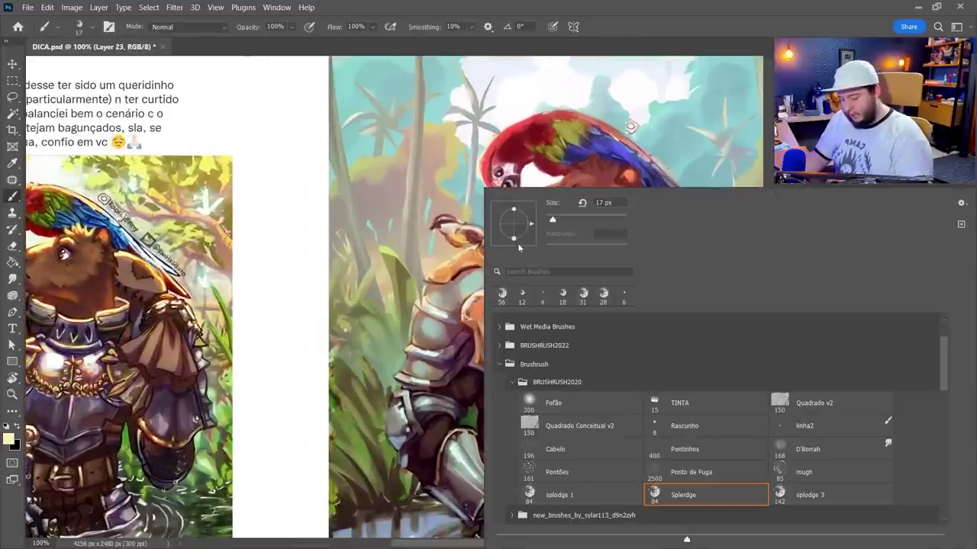
key("Escape")
key("ctrl+plus")
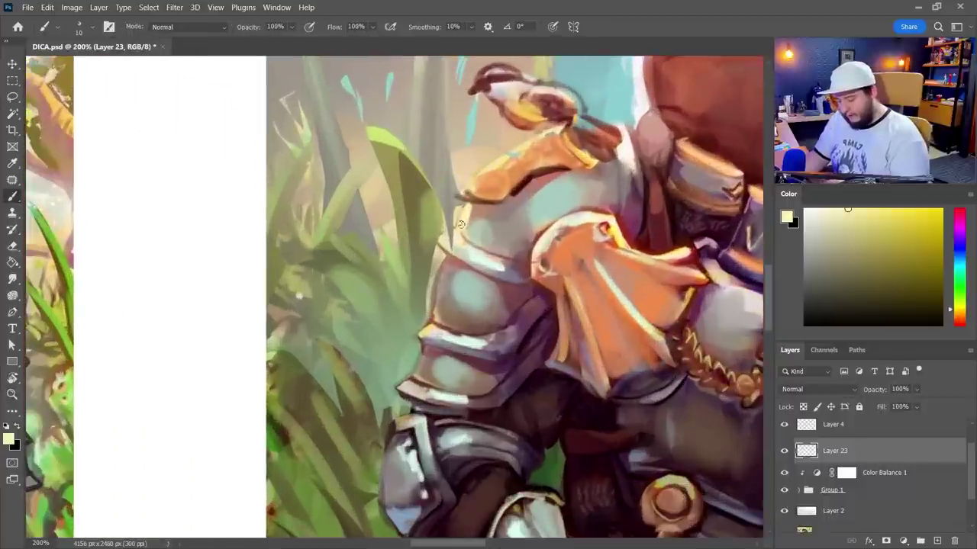
key("z")
left_click(570, 272, "alt")
left_click(571, 272, "alt")
left_click_drag(571, 273, 508, 273)
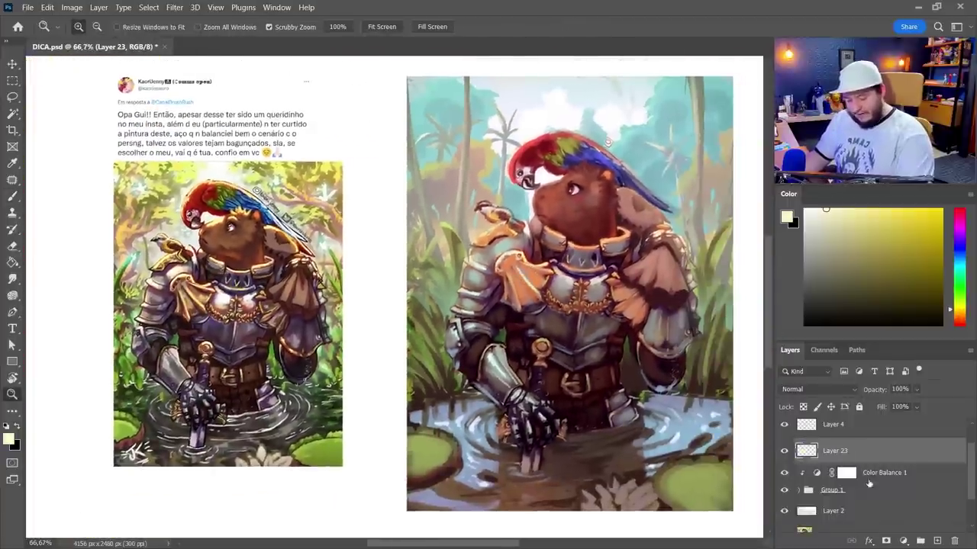
Step: Shade the painting light grey on a new Multiply layer with the 448 px soft brush, and clip it with another new layer above Color Balance 1
left_click(938, 541)
key("b")
right_click(567, 320)
left_click(596, 409)
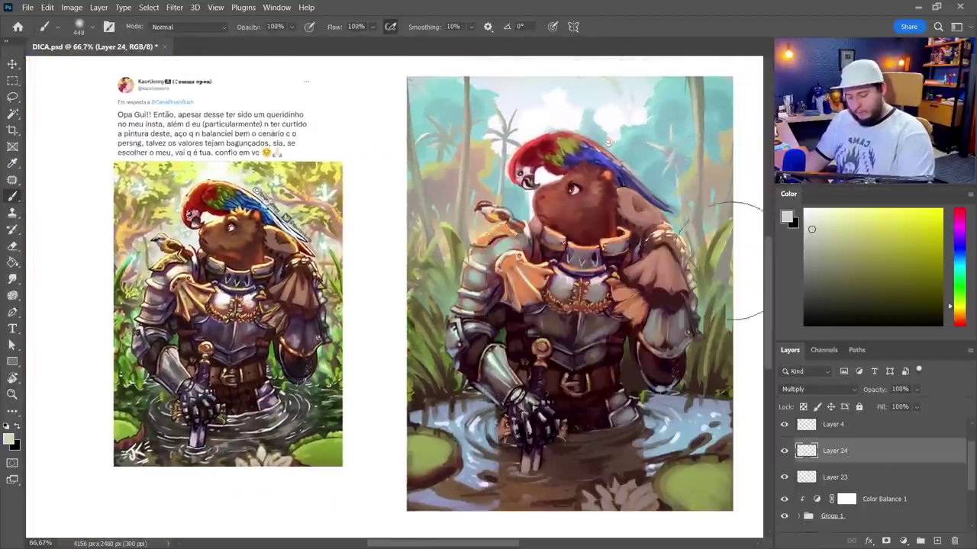
mouse_move(570, 294)
left_mouse_down()
mouse_move(548, 278)
mouse_move(635, 220)
mouse_move(578, 173)
mouse_move(736, 103)
mouse_move(576, 431)
mouse_move(657, 490)
left_mouse_up()
left_click_drag(864, 461, 865, 507)
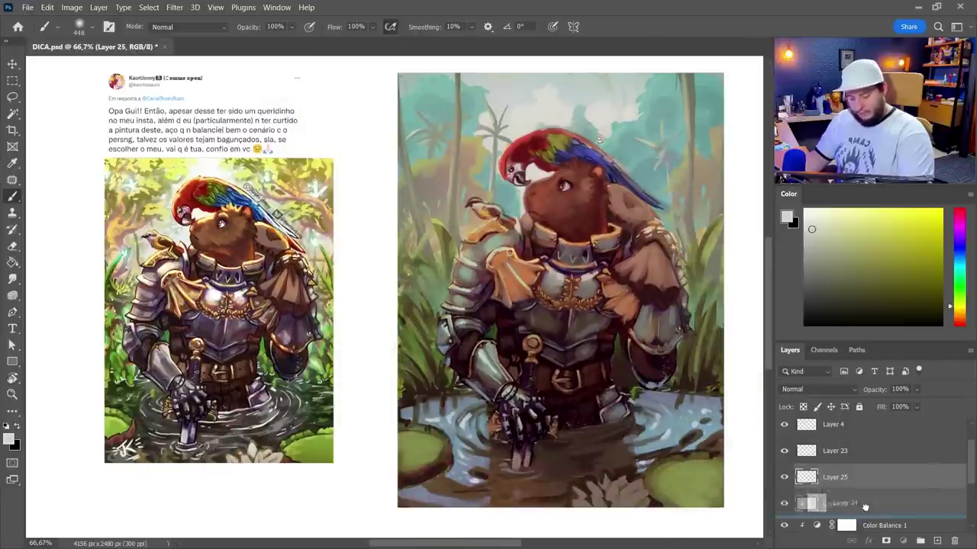
left_click_drag(865, 507, 865, 508)
left_click_drag(865, 505, 867, 471)
Step: Paint near-white rim light along the shoulder guard and upper arm plates with a 7 px Splerdge brush on Layer 25
key("z")
left_click(532, 265)
key("b")
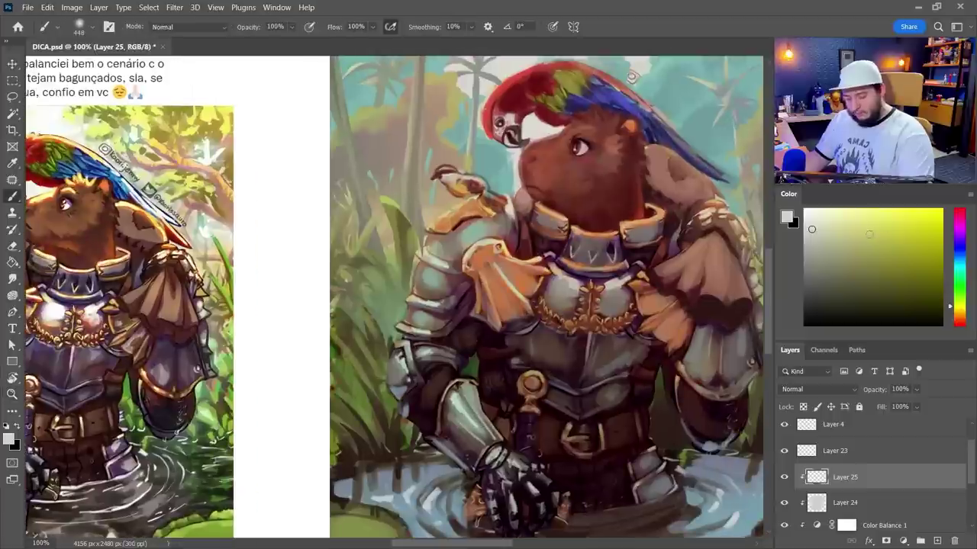
left_click(819, 206)
right_click(485, 189)
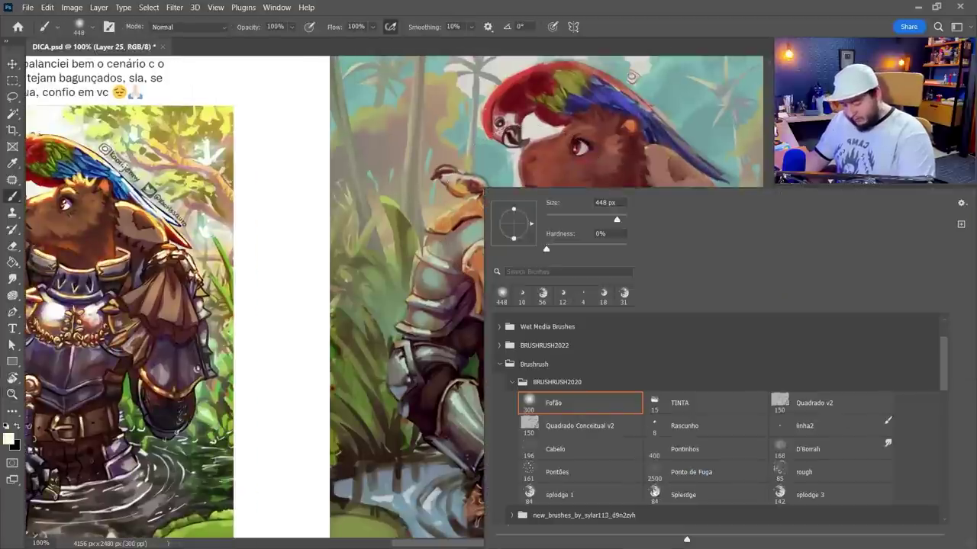
left_click(698, 495)
left_click_drag(580, 220, 548, 222)
left_click(629, 41)
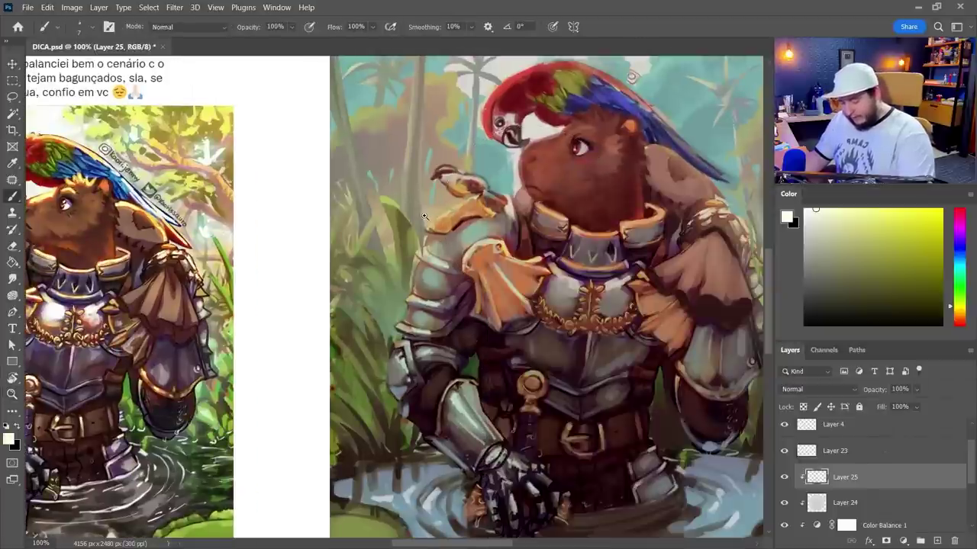
left_click(425, 216, "ctrl")
right_click(475, 245)
left_click(476, 248)
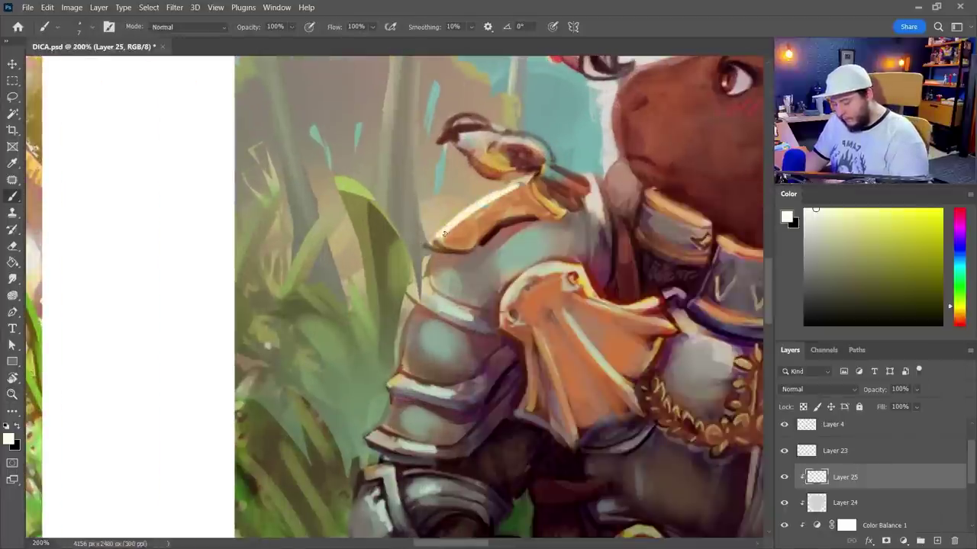
mouse_move(427, 242)
left_mouse_down()
mouse_move(426, 270)
mouse_move(438, 249)
left_mouse_up()
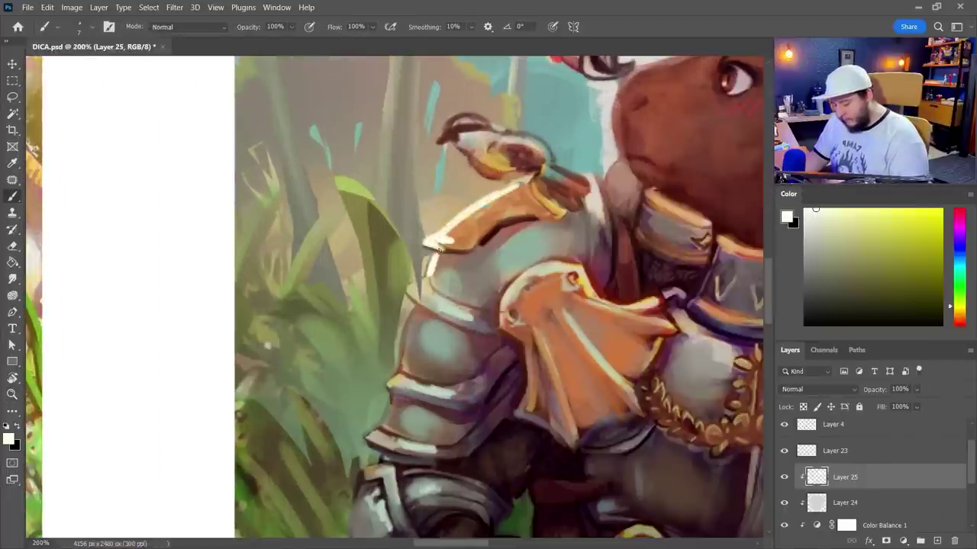
mouse_move(412, 289)
left_mouse_down()
mouse_move(431, 284)
mouse_move(443, 301)
mouse_move(404, 364)
left_mouse_up()
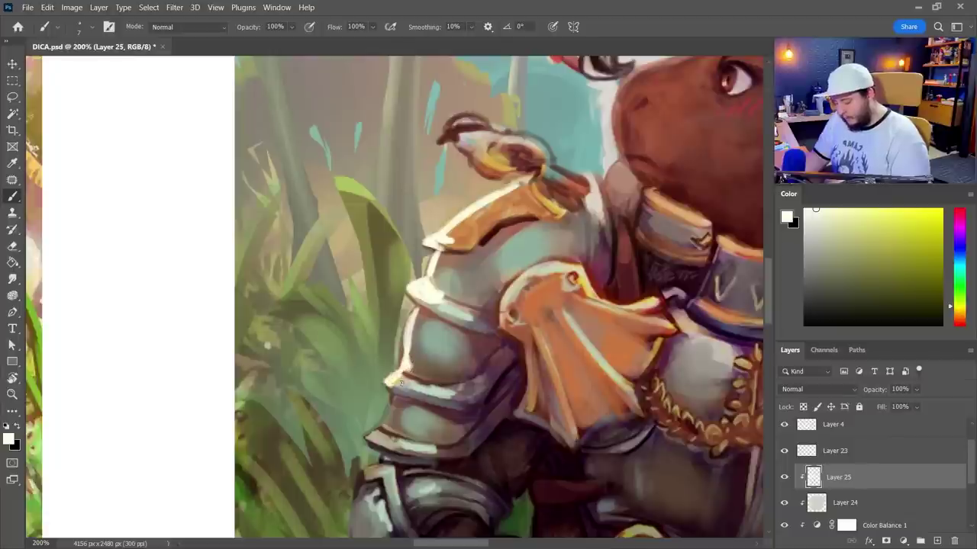
Step: Extend the near-white rim light around the lower arm plates, small bird, parrot, capybara and cape
left_click_drag(493, 426, 466, 355)
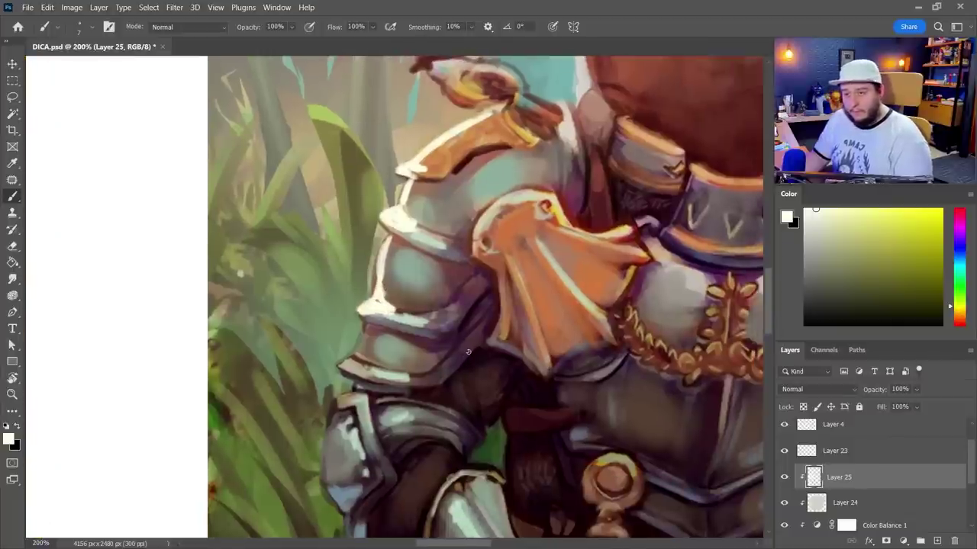
mouse_move(366, 327)
left_mouse_down()
mouse_move(351, 359)
mouse_move(371, 372)
mouse_move(331, 414)
mouse_move(360, 391)
left_mouse_up()
left_click_drag(563, 101, 380, 260)
mouse_move(416, 236)
left_mouse_down()
mouse_move(409, 191)
mouse_move(421, 162)
mouse_move(487, 141)
left_mouse_up()
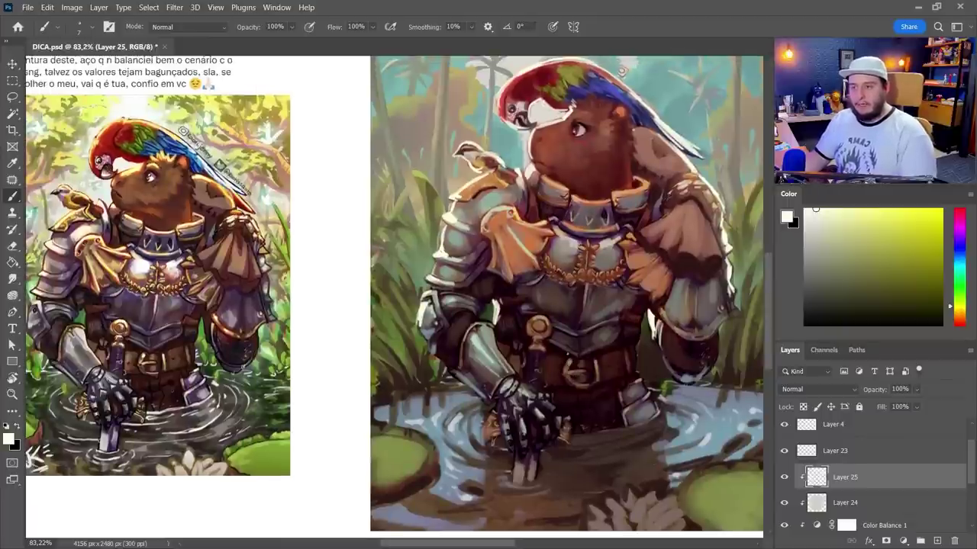
Step: Add a new layer and paint pale yellow highlights on the tall leaf beside the knight's shoulder with a 12 px Splerdge brush
left_click(937, 541)
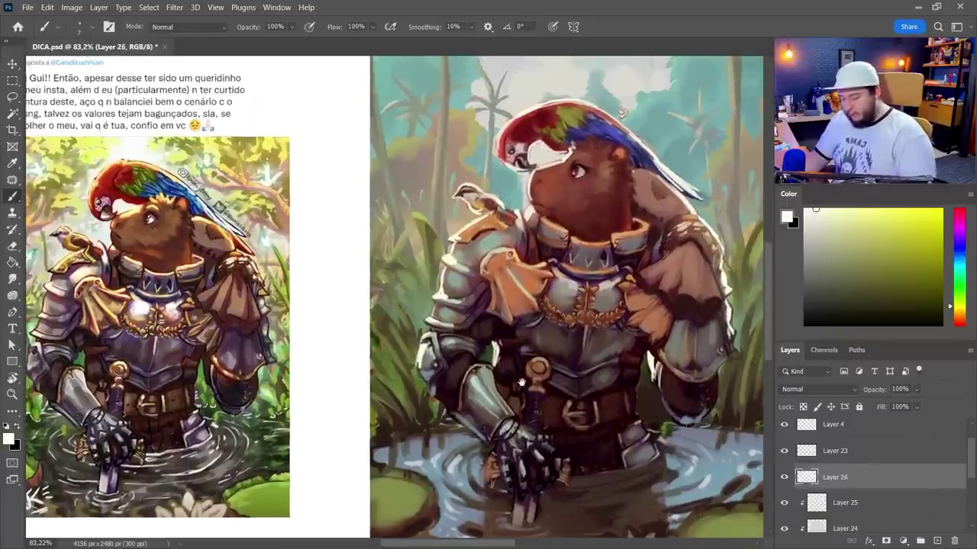
right_click(496, 238)
left_click(538, 221)
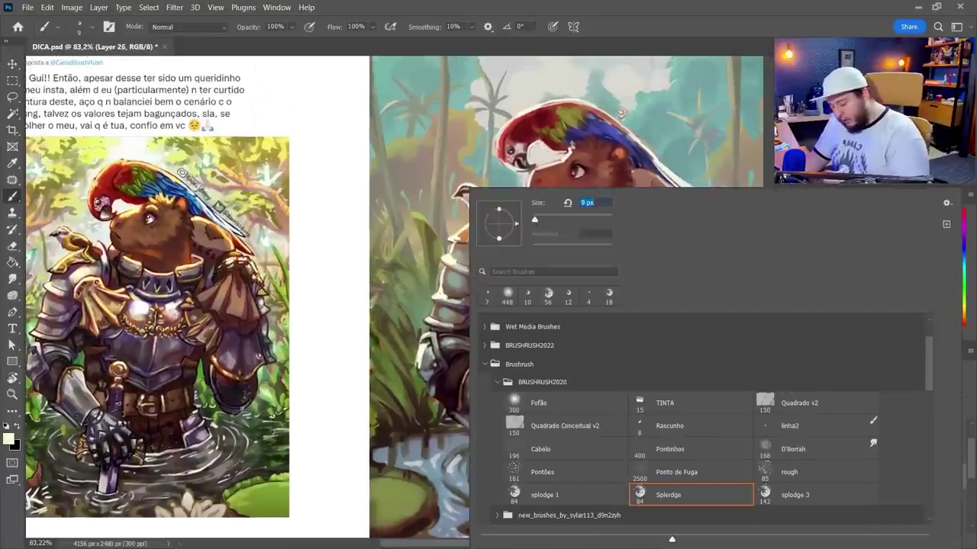
mouse_move(424, 216)
left_mouse_down()
mouse_move(414, 228)
mouse_move(417, 214)
mouse_move(427, 275)
left_mouse_up()
right_click(493, 244)
left_click(545, 221)
right_click(525, 220)
left_click_drag(528, 219, 522, 220)
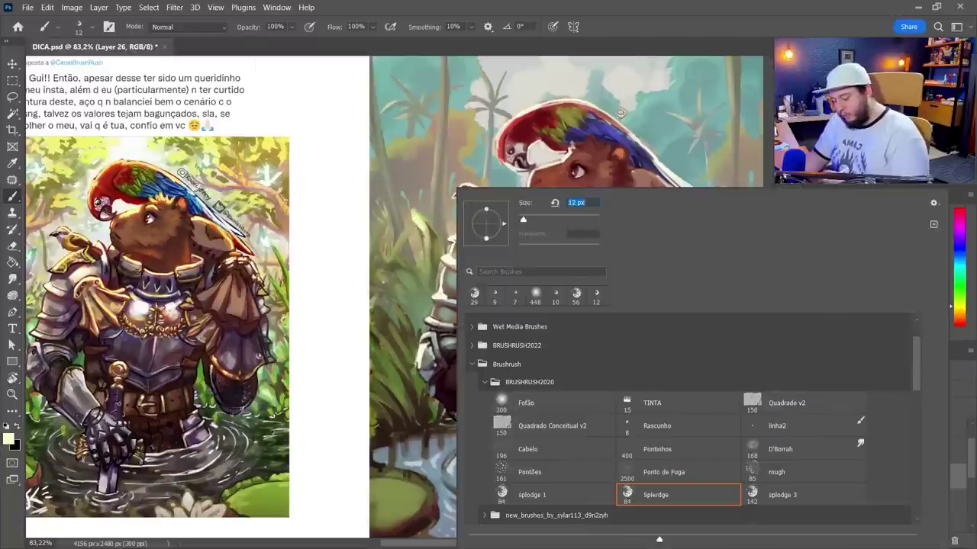
key("Return")
left_click_drag(420, 227, 426, 278)
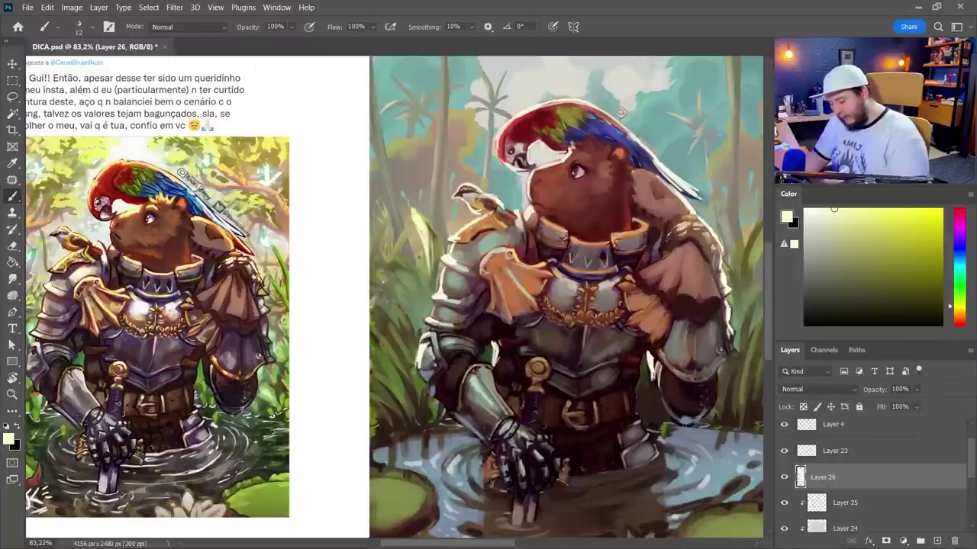
Step: Paint pale yellow highlights on the leaves near the painting's edge and along the background palm trunks
left_click_drag(386, 263, 402, 278)
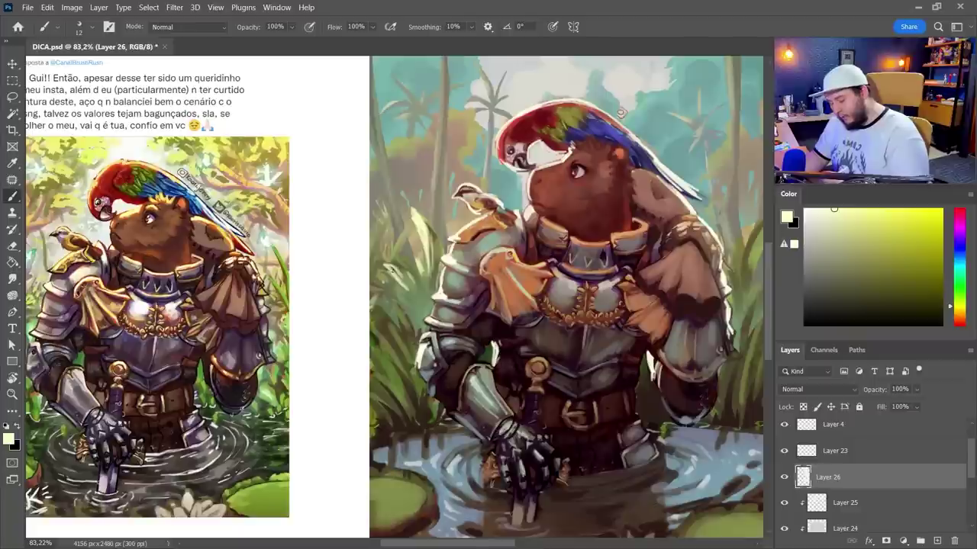
left_click_drag(440, 59, 431, 219)
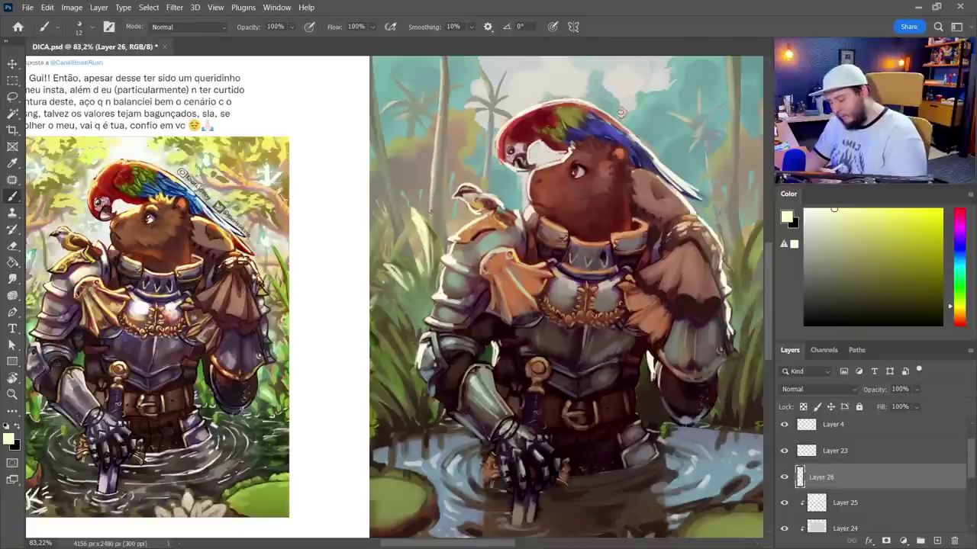
left_click_drag(376, 146, 392, 218)
Step: Paint a pale hazy glow across the sky behind the parrot and palm trees
left_click_drag(620, 113, 505, 119)
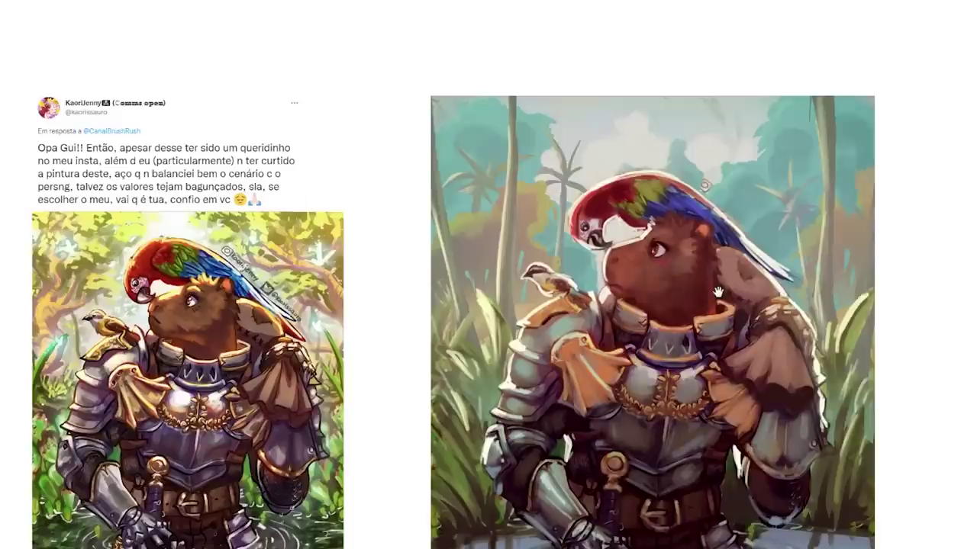
left_click_drag(718, 292, 719, 295)
mouse_move(564, 145)
left_mouse_down()
mouse_move(708, 130)
mouse_move(732, 152)
left_mouse_up()
mouse_move(518, 118)
left_mouse_down()
mouse_move(572, 183)
mouse_move(707, 189)
left_mouse_up()
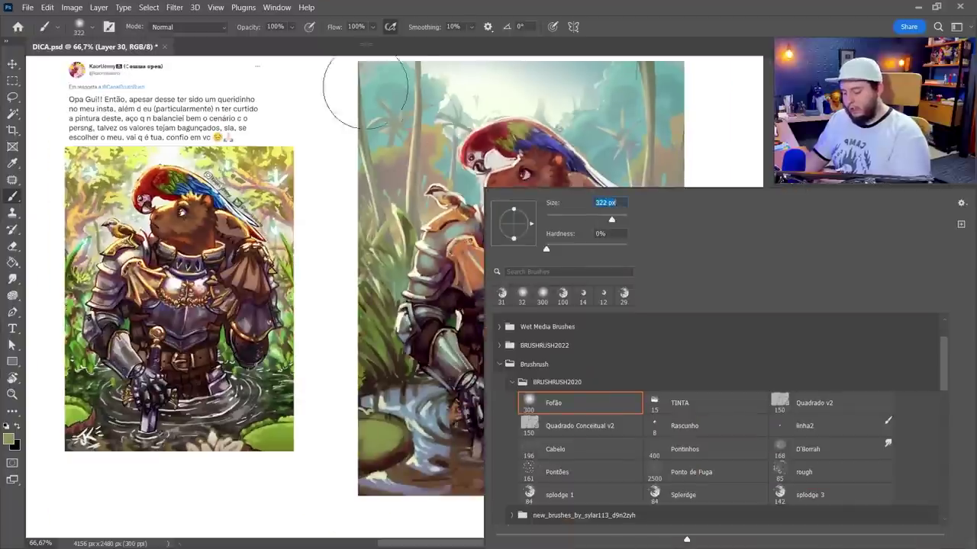
Step: Tint the background trees olive green with the 322 px soft brush on the Color-mode Layer 30, and lower its opacity to 47%
left_click(421, 216)
left_click_drag(419, 214, 460, 278)
left_click(853, 276)
left_click_drag(381, 134, 434, 157)
left_click_drag(376, 108, 477, 111)
mouse_move(593, 144)
left_mouse_down()
mouse_move(601, 117)
mouse_move(665, 103)
left_mouse_up()
left_click(890, 252)
mouse_move(456, 126)
left_mouse_down()
mouse_move(414, 134)
mouse_move(490, 201)
left_mouse_up()
mouse_move(578, 145)
left_mouse_down()
mouse_move(592, 126)
mouse_move(646, 138)
left_mouse_up()
left_click_drag(916, 389, 908, 406)
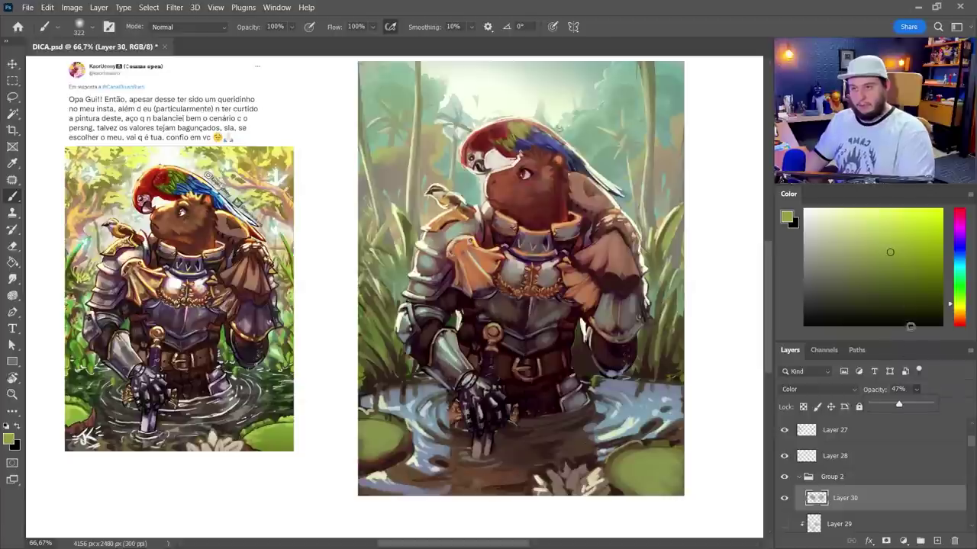
Step: Add a new layer, choose a pale yellow with the Splerdge brush at 12 px, and move the layer above Group 2
left_click(937, 541)
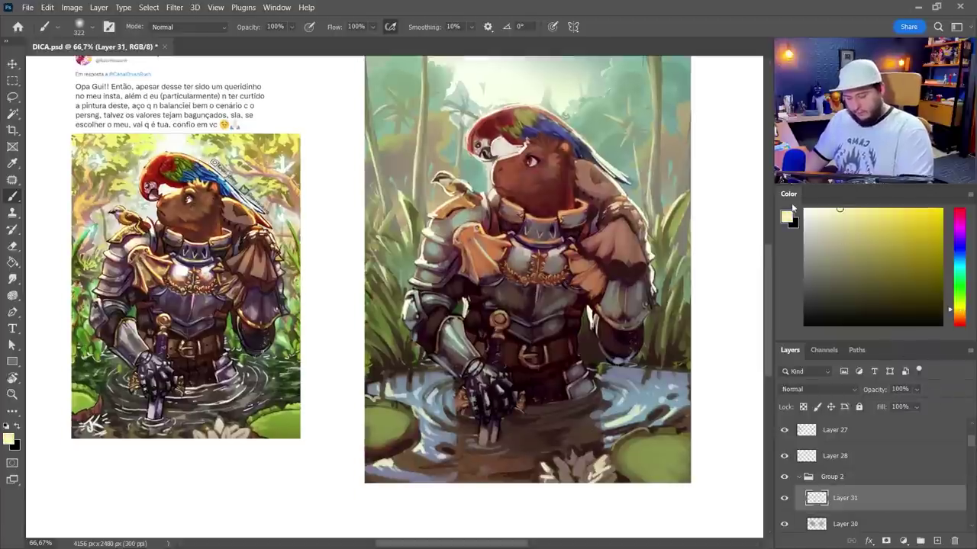
left_click_drag(451, 124, 457, 152)
right_click(505, 148)
left_click(661, 464)
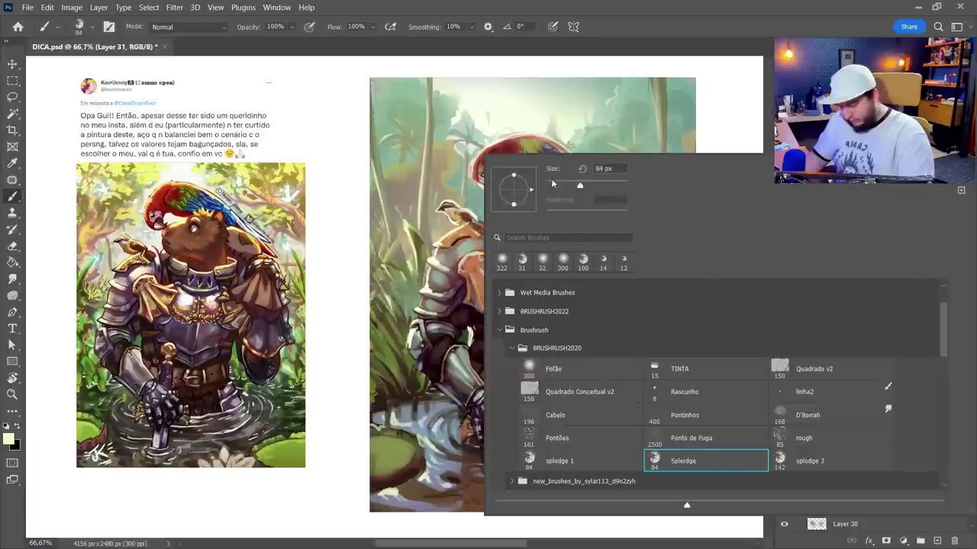
left_click(551, 184)
left_click(616, 9)
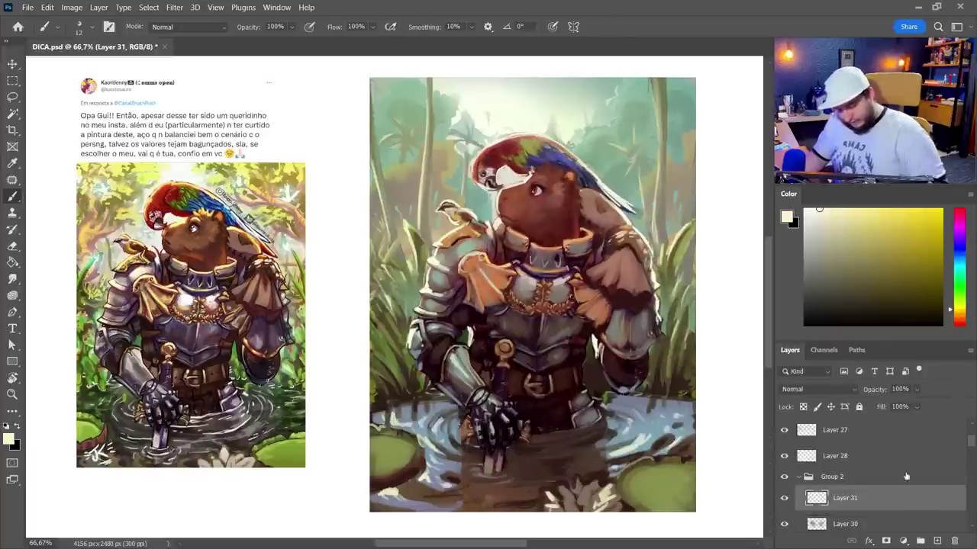
left_click_drag(877, 498, 879, 467)
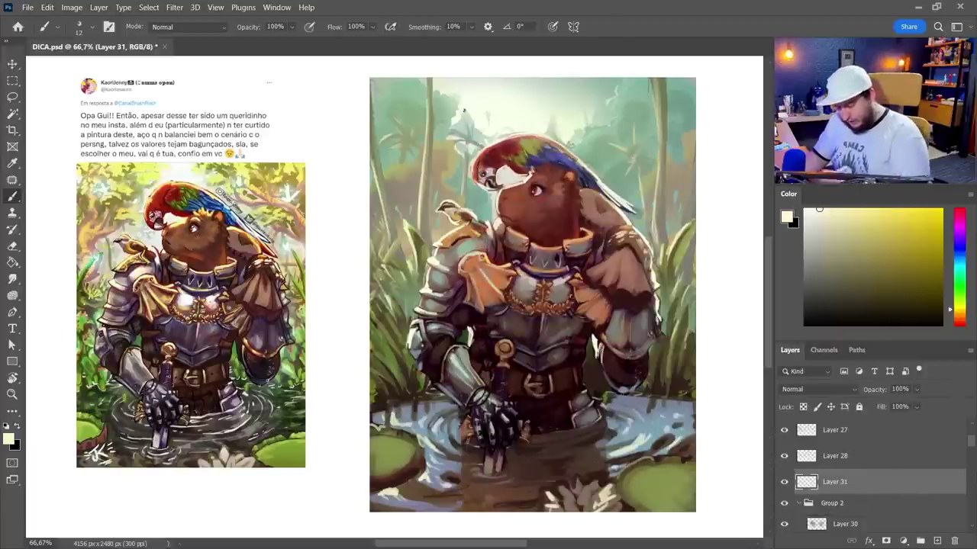
Step: Try a white stroke in the sky beside the parrot's head with a 9 px Splerdge brush
right_click(488, 137)
left_click(549, 172)
left_click(581, 34)
left_click(536, 68, "alt")
left_click_drag(482, 138, 479, 115)
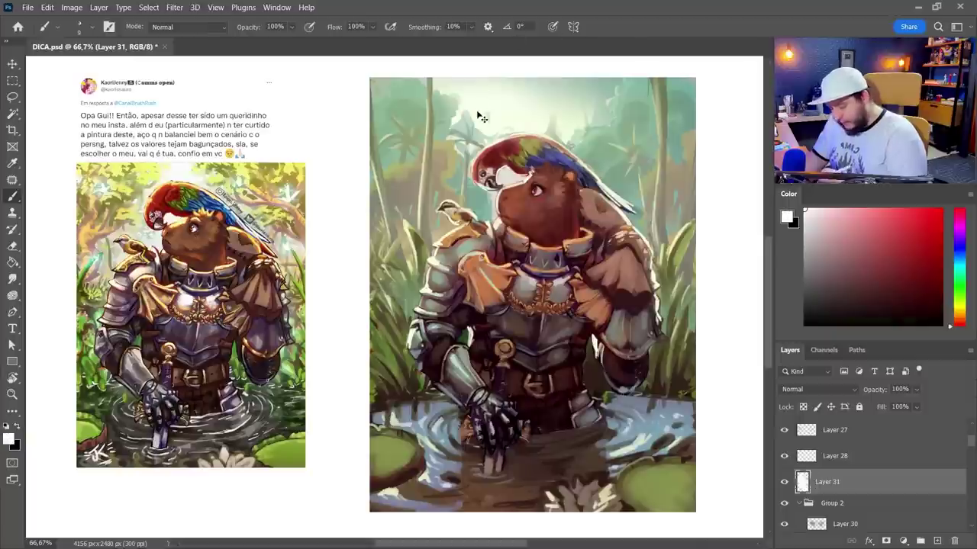
key("ctrl+z")
Step: Brighten the sky with near-white Splerdge strokes on Layer 31, using brush sizes up to 120 px, and move the layer above Layer 4
right_click(482, 118)
key("Return")
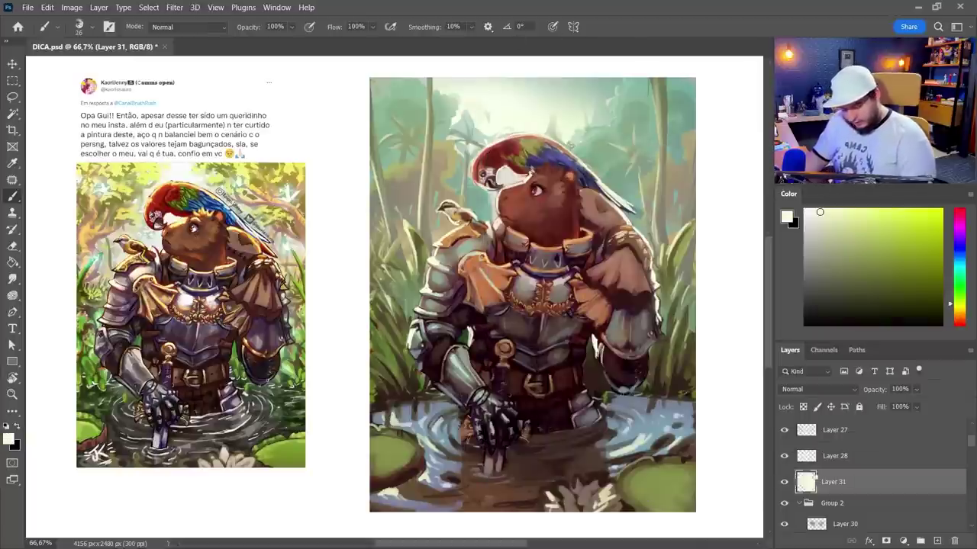
left_click_drag(831, 482, 828, 454)
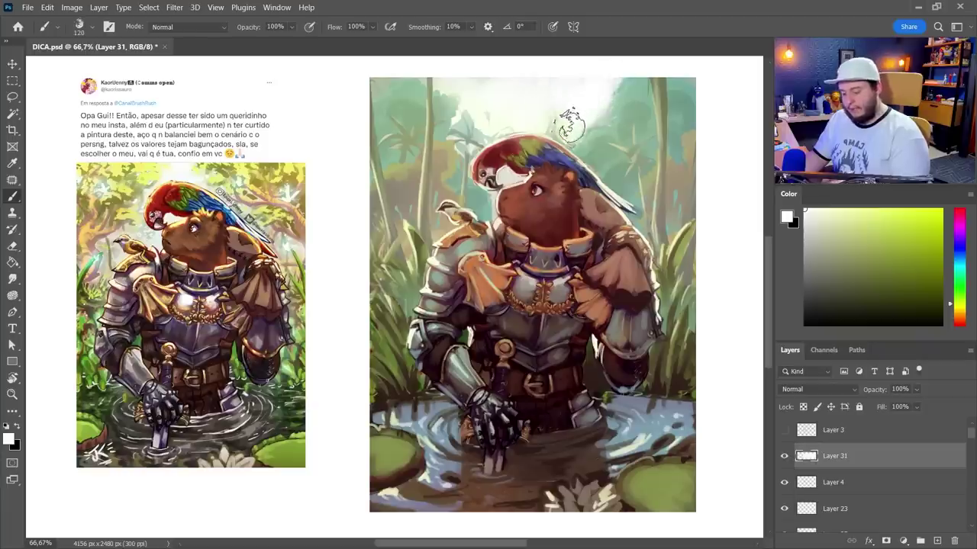
Step: Brighten the tops of the lily pads with light yellow-green Splerdge strokes on Layer 32, using 45 px and 31 px brush sizes
right_click(496, 126)
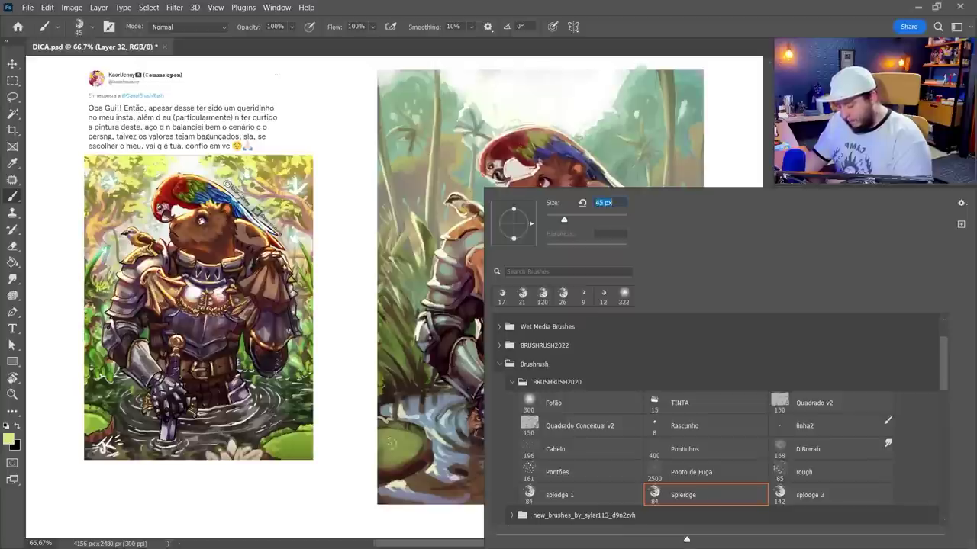
key("Escape")
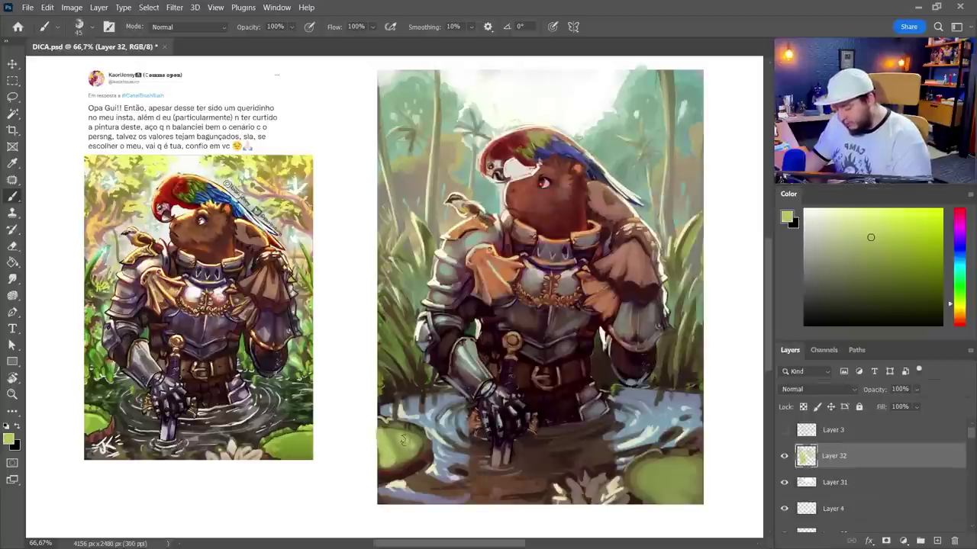
key("e")
key("b")
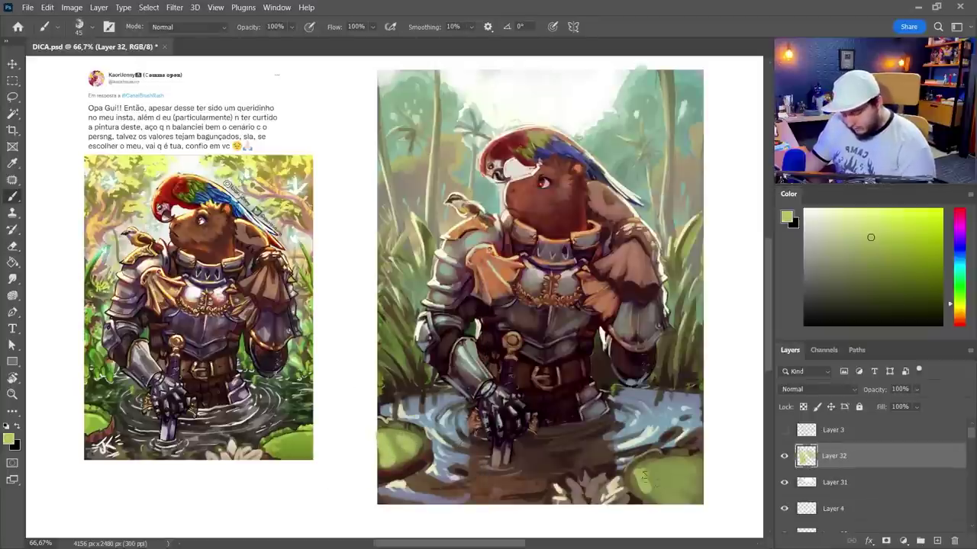
mouse_move(643, 474)
left_mouse_down()
mouse_move(672, 494)
mouse_move(686, 462)
mouse_move(678, 471)
mouse_move(696, 473)
left_mouse_up()
key("e")
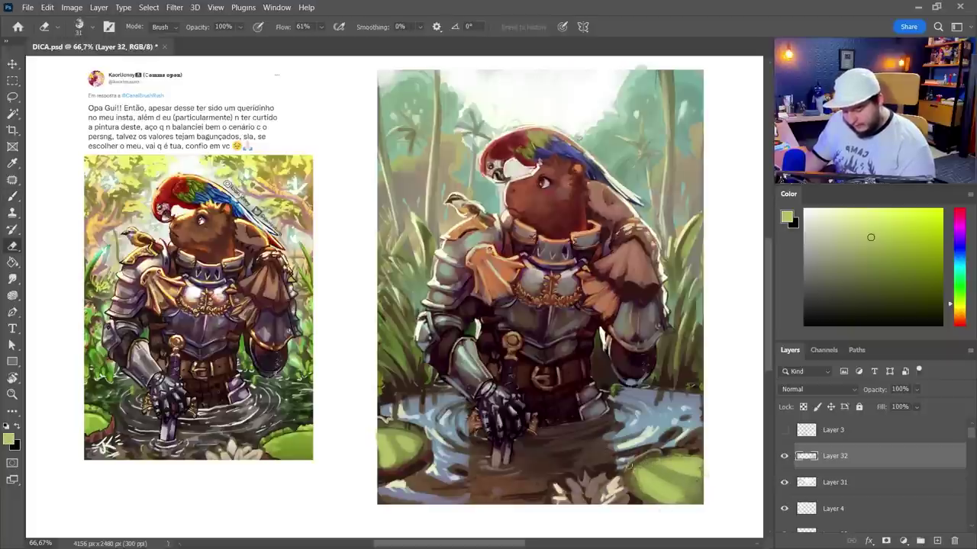
key("b")
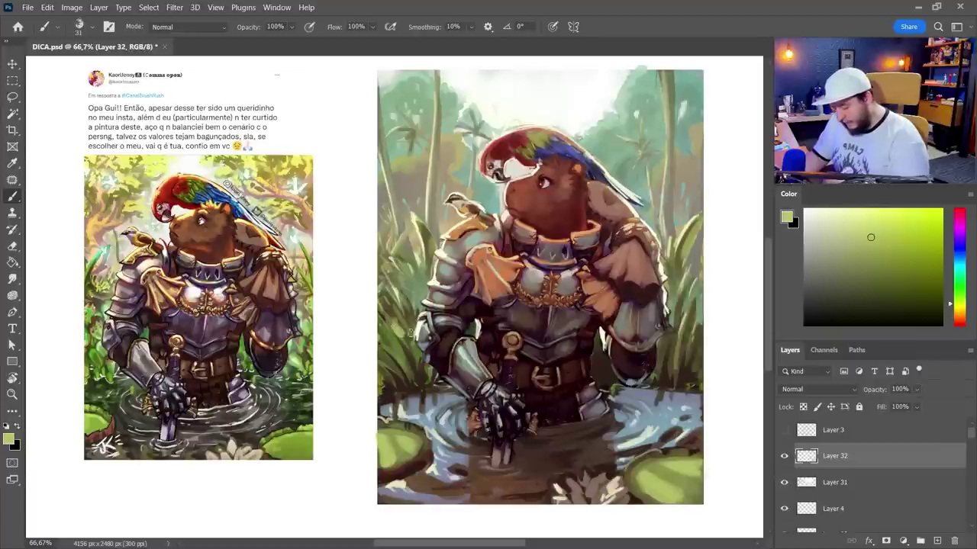
Step: Lasso leaf shapes in the reeds on both sides of the knight and brush light green into them with the 300 px Fofão brush
mouse_move(411, 331)
left_mouse_down()
mouse_move(405, 355)
mouse_move(417, 222)
mouse_move(417, 288)
mouse_move(429, 227)
left_mouse_up()
key("l")
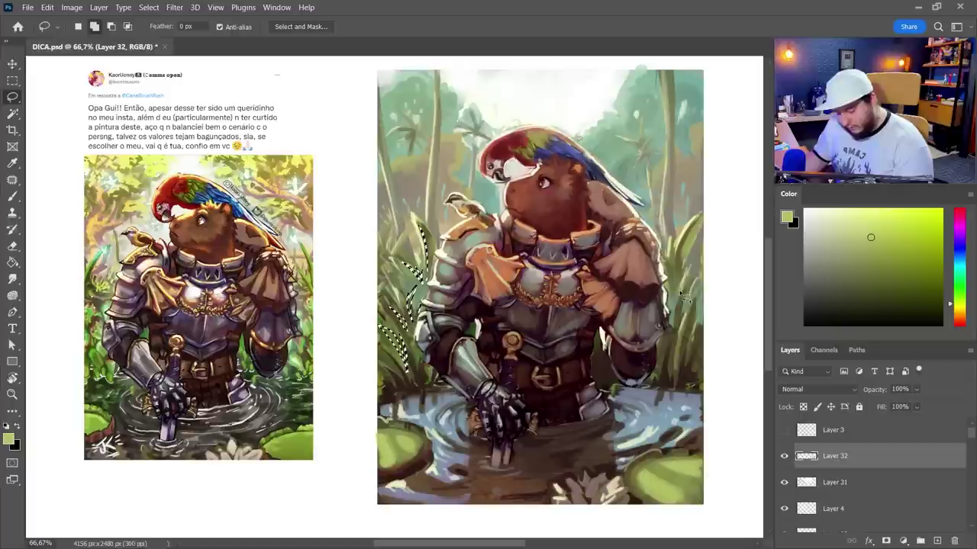
left_click_drag(681, 262, 674, 281)
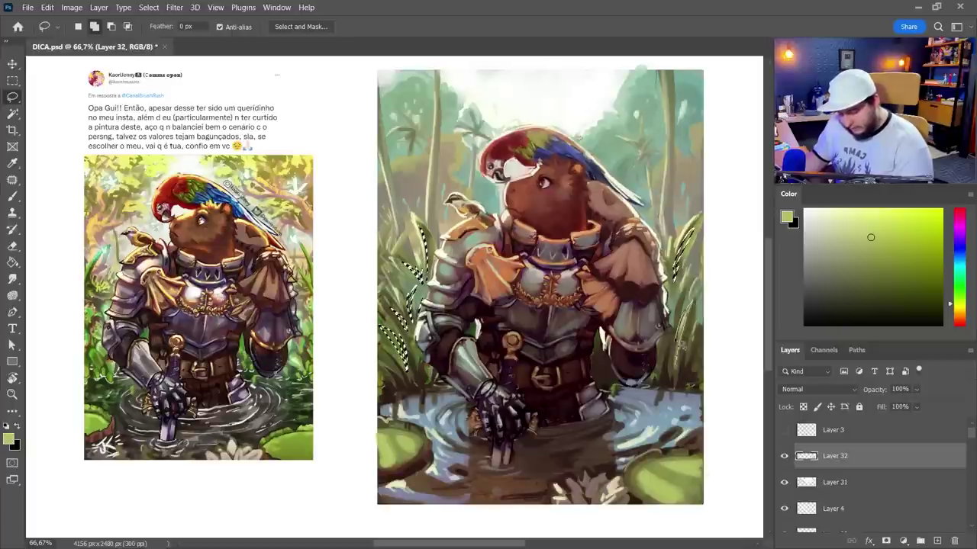
left_click_drag(682, 345, 690, 361)
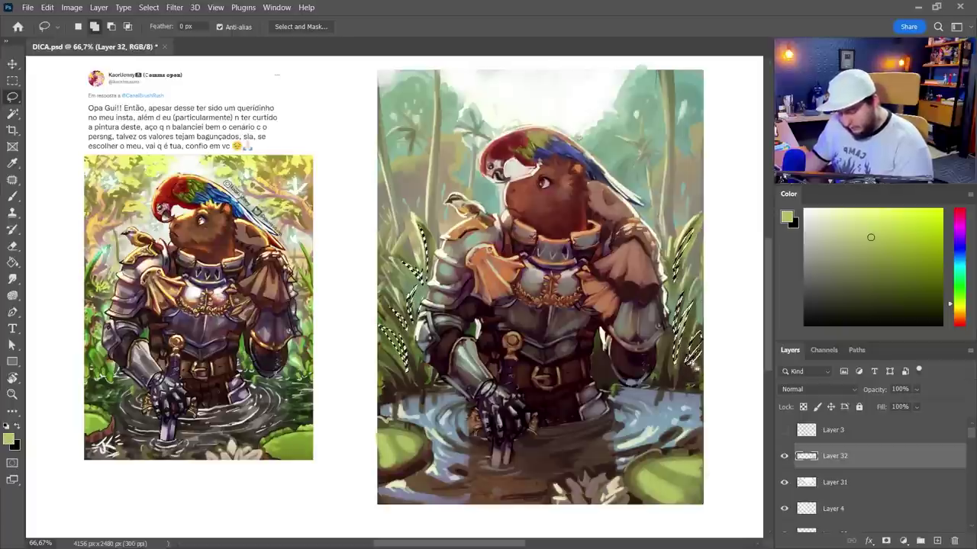
key("b")
right_click(671, 336)
left_click_drag(416, 263, 383, 324)
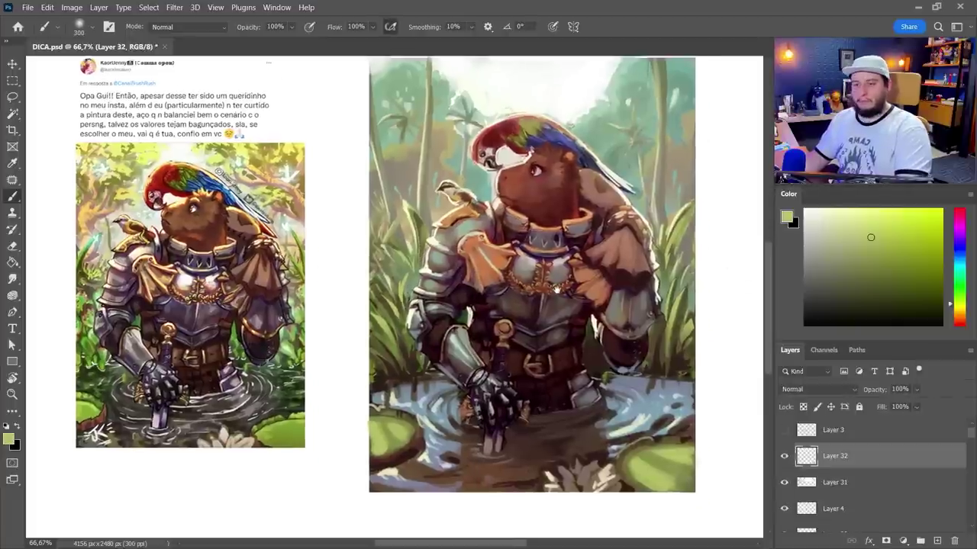
Step: Add a new layer above Layer 32 and set its blend mode to Color Dodge
left_click_drag(557, 289, 555, 283)
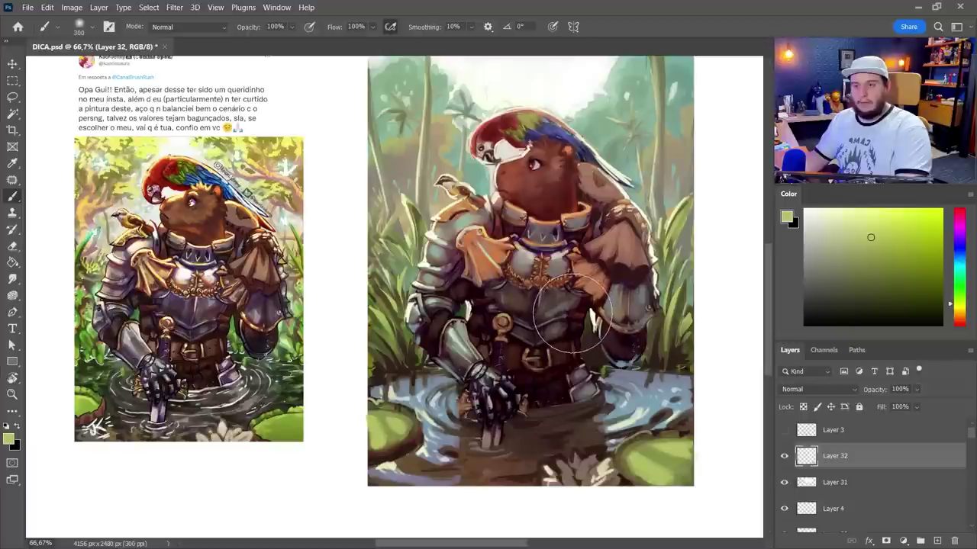
left_click_drag(580, 342, 578, 328)
left_click(936, 540)
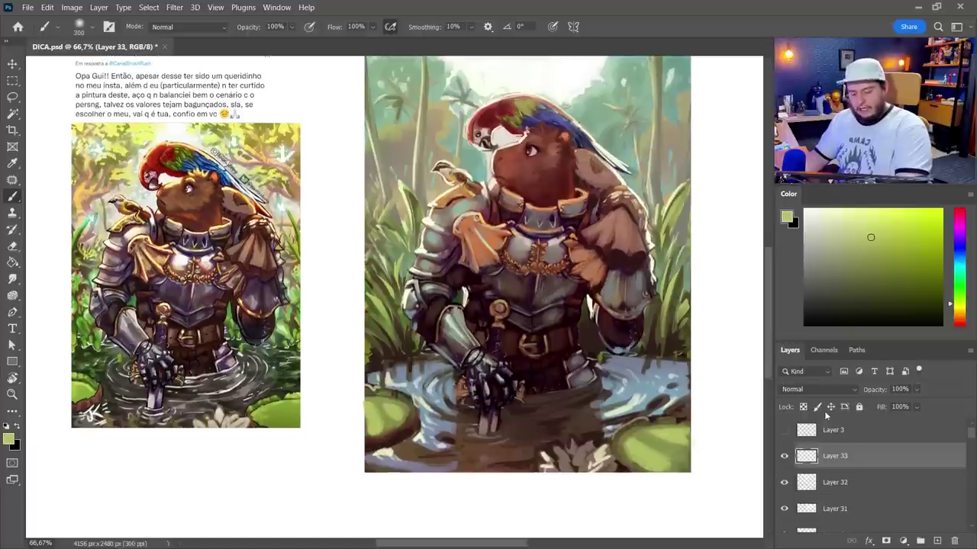
left_click(816, 389)
left_click(817, 336)
Step: Try blue and salmon glow strokes on the water around the sword on the Color Dodge layer
left_click(654, 387, "alt")
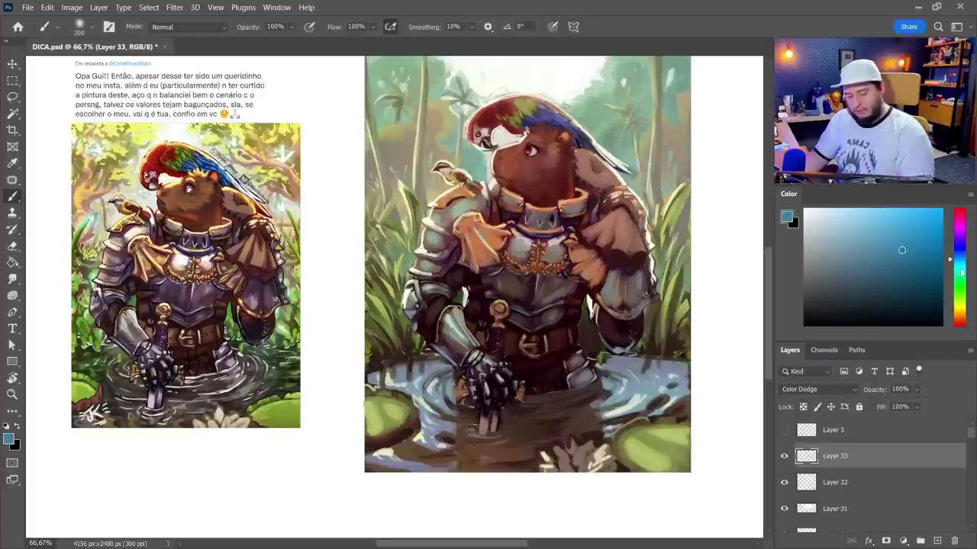
left_click_drag(961, 272, 960, 251)
left_click(877, 220)
left_click_drag(440, 411, 495, 412)
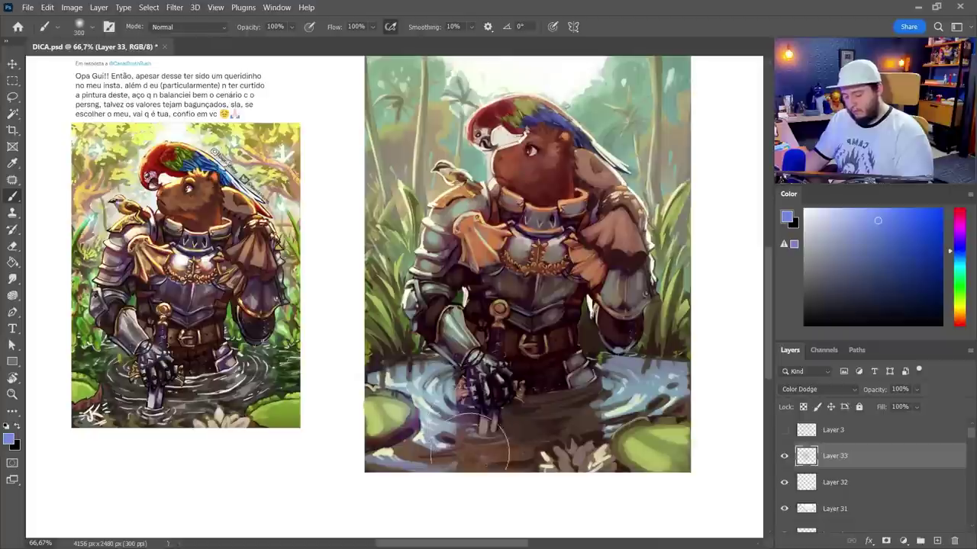
key("ctrl+z")
left_click_drag(959, 325, 959, 320)
mouse_move(409, 416)
left_mouse_down()
mouse_move(511, 441)
mouse_move(510, 467)
left_mouse_up()
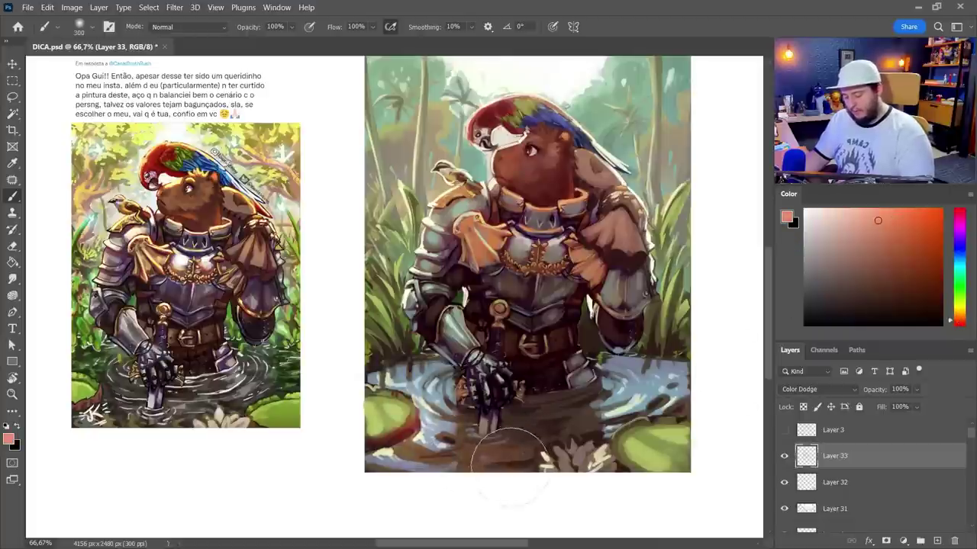
Step: Add a warm glow to the water and lily pads using a muted reddish brown and the 300 px soft brush
left_click(851, 243)
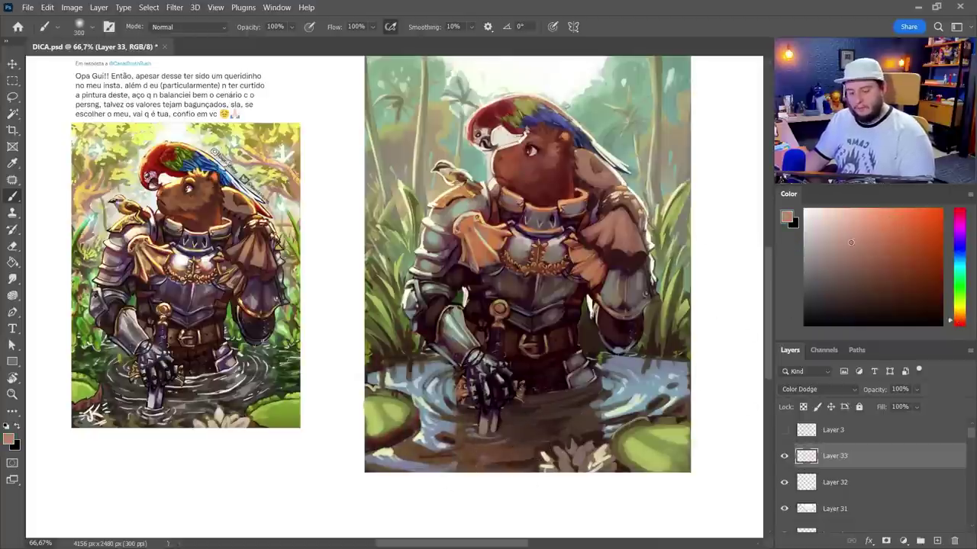
left_click(844, 254)
left_click_drag(419, 387, 481, 397)
key("ctrl+z")
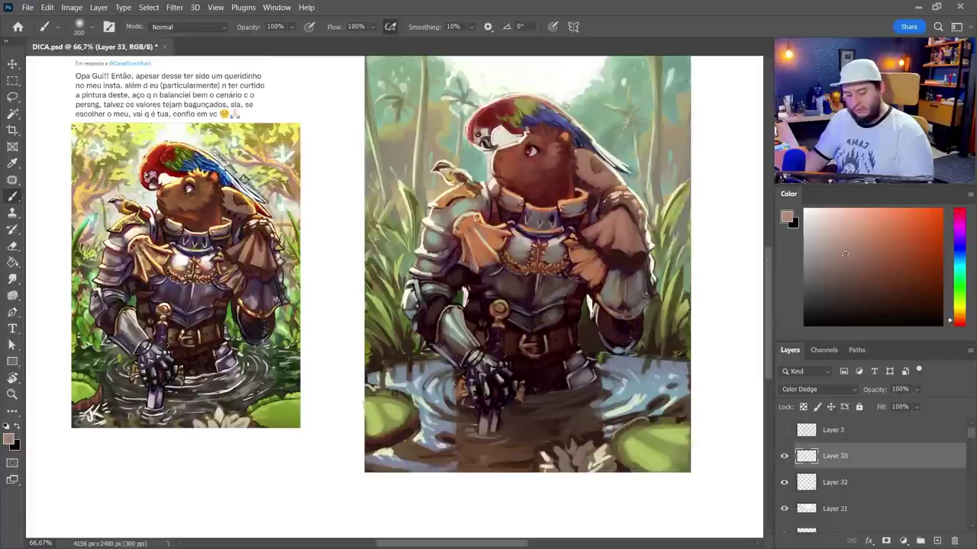
left_click_drag(415, 397, 538, 434)
mouse_move(633, 397)
left_mouse_down()
mouse_move(662, 414)
mouse_move(627, 453)
mouse_move(677, 476)
left_mouse_up()
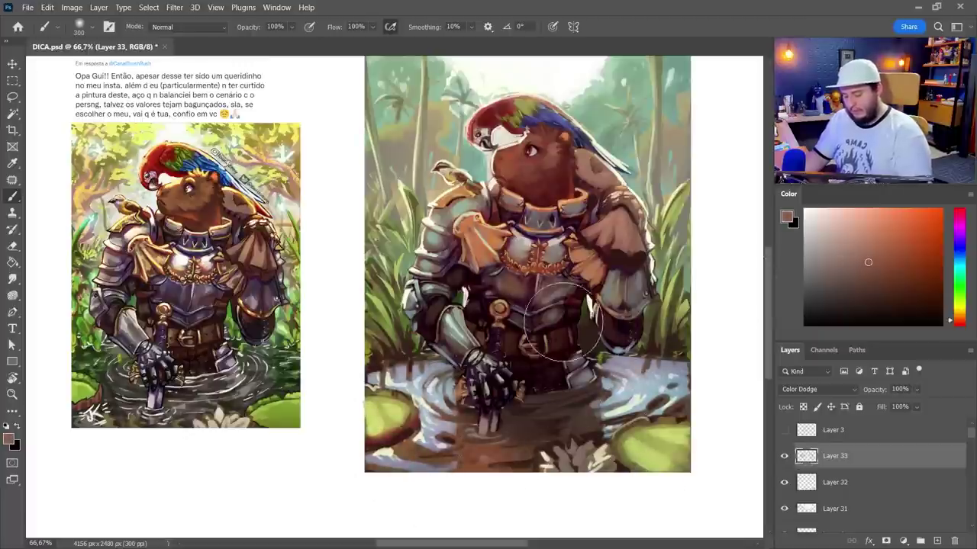
Step: Brighten the armour's arm and shoulder plates with a sampled bluish grey, using the 300 px soft brush at 39% flow
left_click(641, 280, "alt")
left_click_drag(638, 285, 629, 293)
left_click_drag(449, 271, 432, 223)
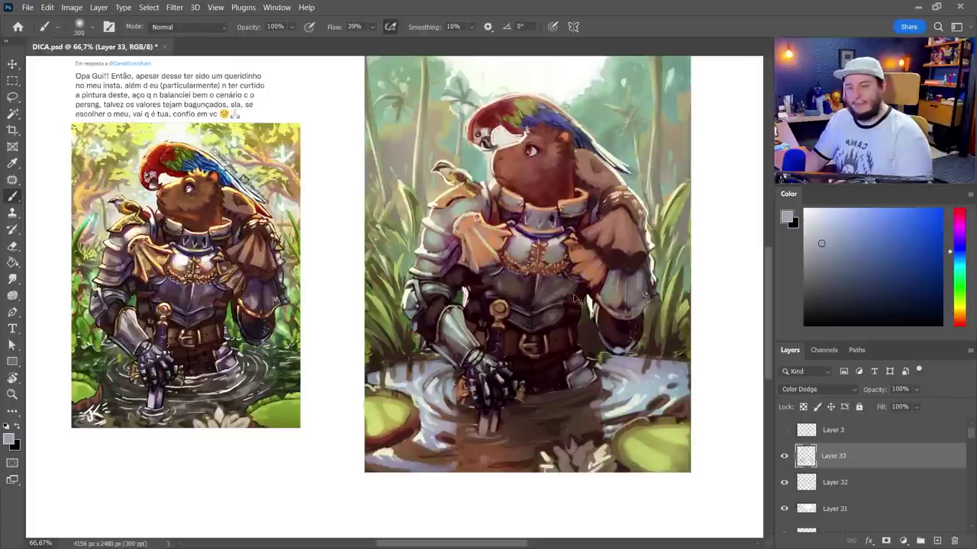
left_click_drag(574, 279, 564, 312)
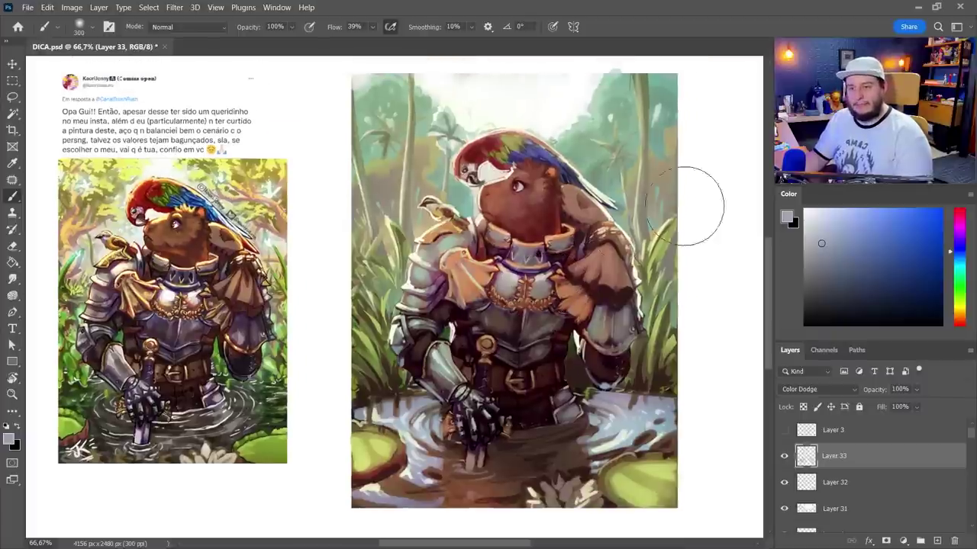
Step: Sample the reeds' olive green and add a soft glow over the reeds on both sides of the knight
left_click(649, 338, "alt")
key("ctrl+z")
left_click(661, 294, "alt")
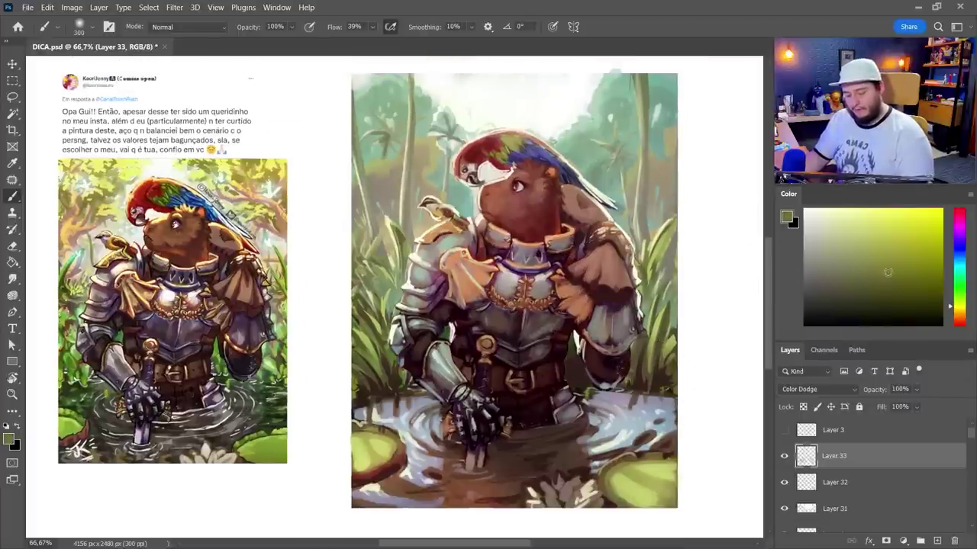
left_click_drag(662, 274, 665, 305)
left_click_drag(371, 263, 377, 302)
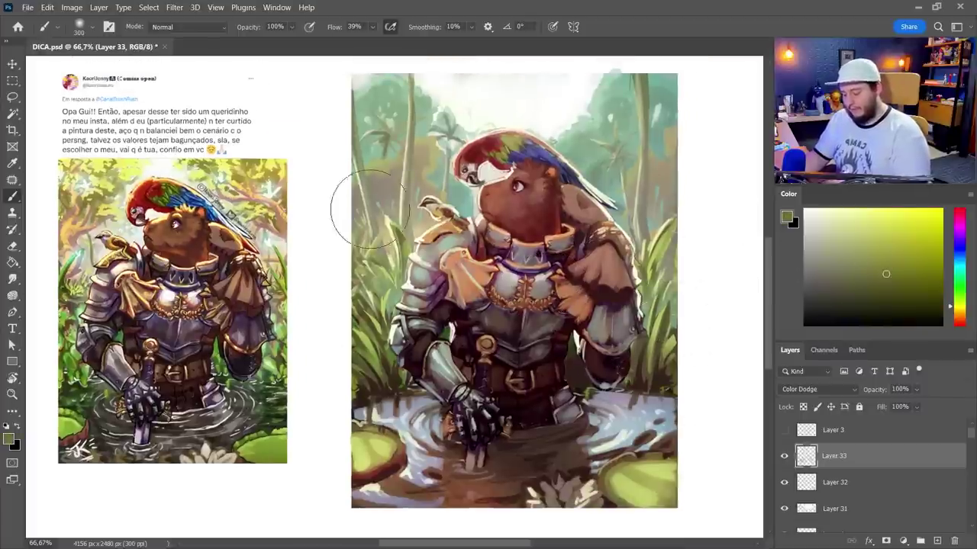
Step: Compare the painting with and without Layer 33, and reduce that Color Dodge layer's opacity
left_click(784, 457)
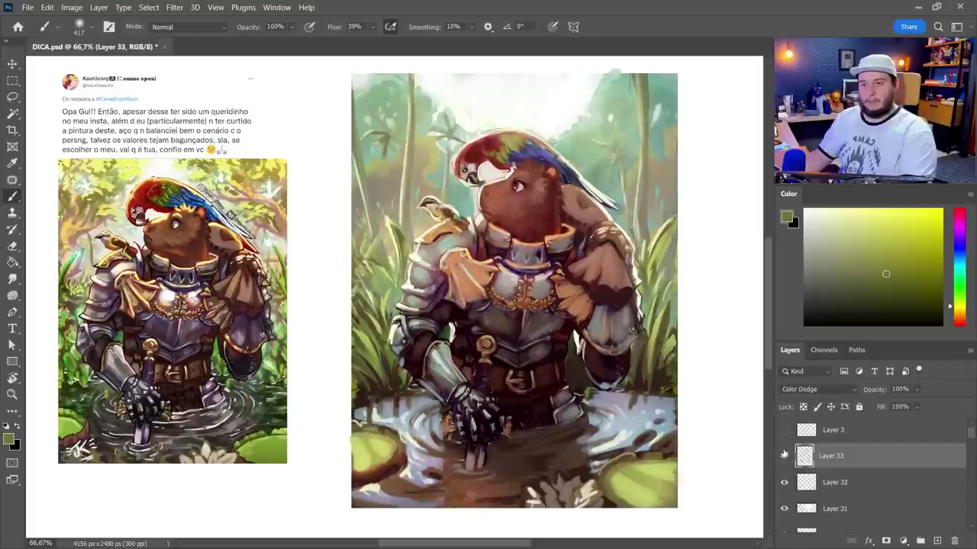
left_click(784, 456)
left_click(784, 456)
left_click(917, 389)
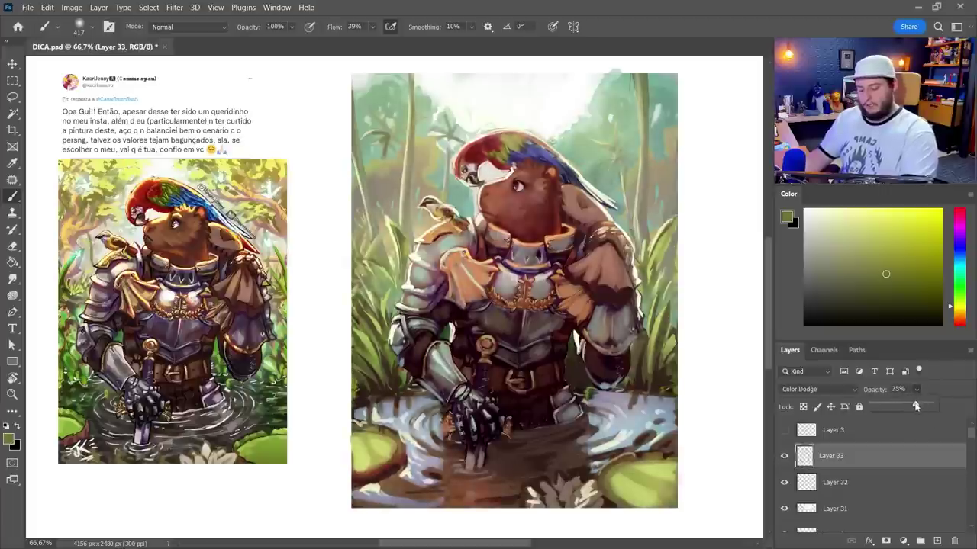
left_click_drag(915, 406, 909, 406)
Step: Add a new layer and lasso the parrot's white beak area and the background gap in front of the capybara's snout
left_click(937, 541)
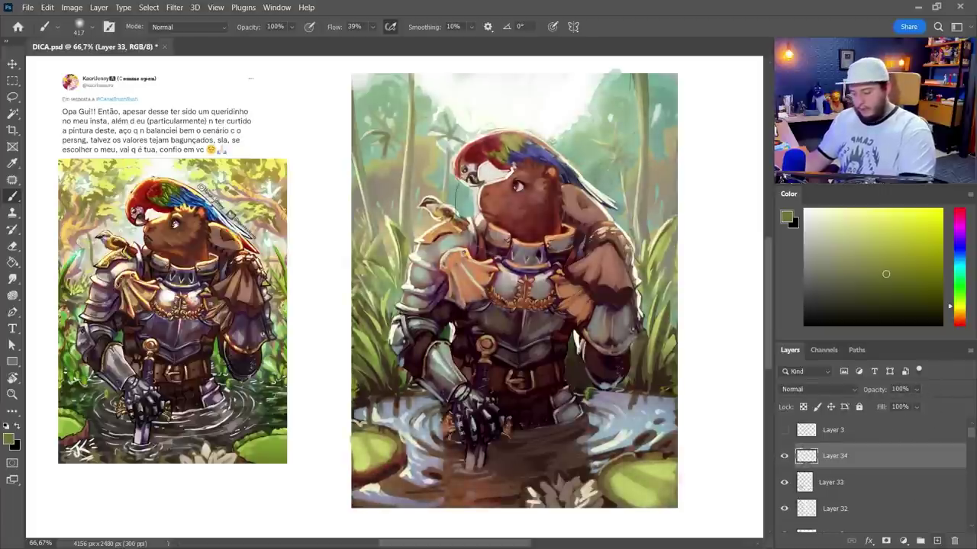
key("z")
left_click(491, 184)
left_click(490, 185)
key("l")
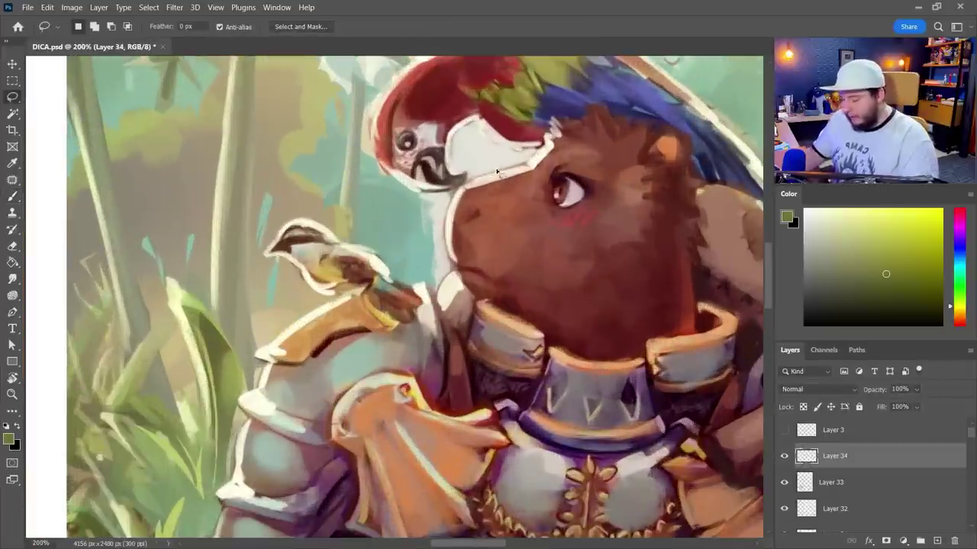
mouse_move(492, 187)
left_mouse_down()
mouse_move(478, 249)
mouse_move(460, 257)
left_mouse_up()
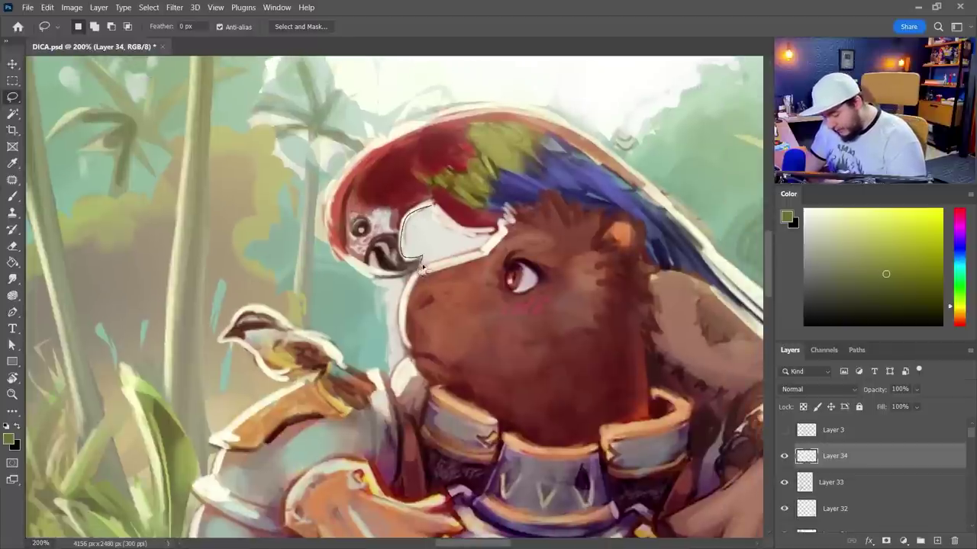
left_click_drag(456, 231, 458, 229)
left_click_drag(408, 351, 353, 314)
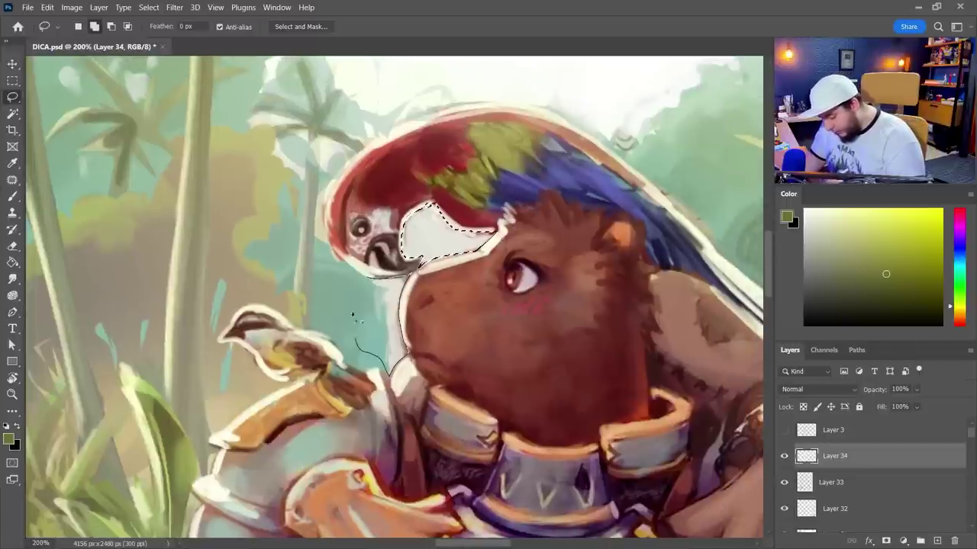
left_click_drag(372, 276, 413, 273)
Step: Fill the selected areas around the beak and snout with a sampled grey-green, using the Fofão brush at 202 px
key("z")
mouse_move(560, 370)
left_mouse_down()
mouse_move(515, 363)
mouse_move(539, 348)
left_mouse_up()
left_click_drag(539, 349, 488, 314)
key("b")
right_click(536, 257)
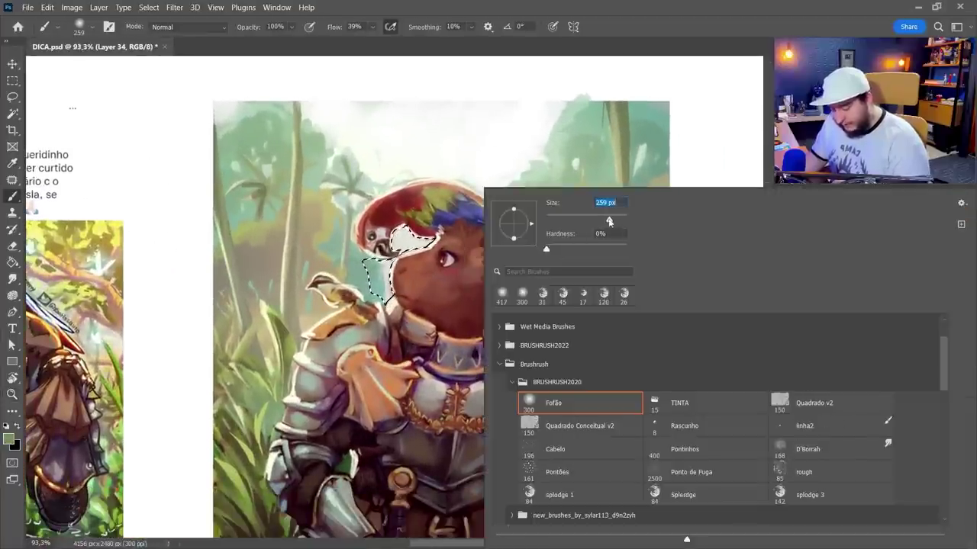
left_click_drag(609, 222, 605, 222)
key("Return")
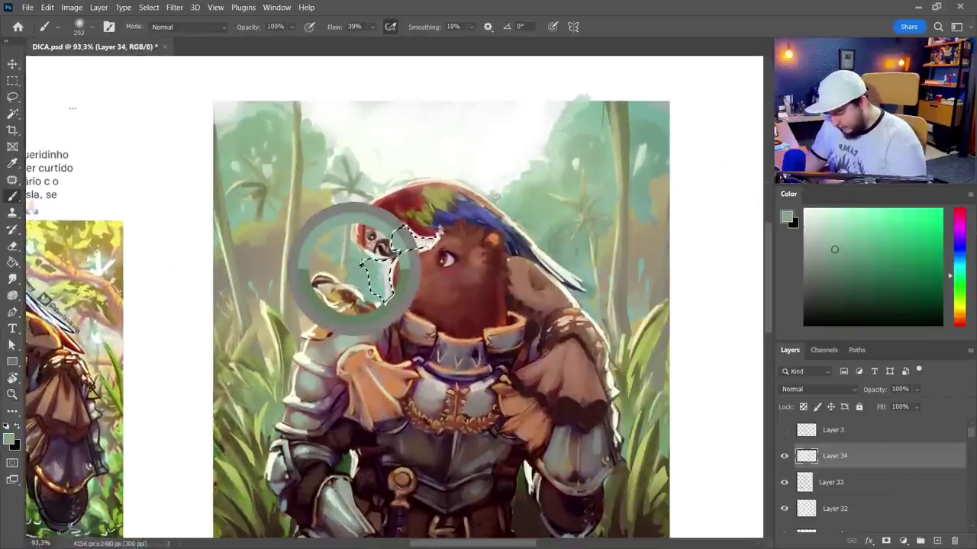
left_click_drag(353, 267, 434, 274)
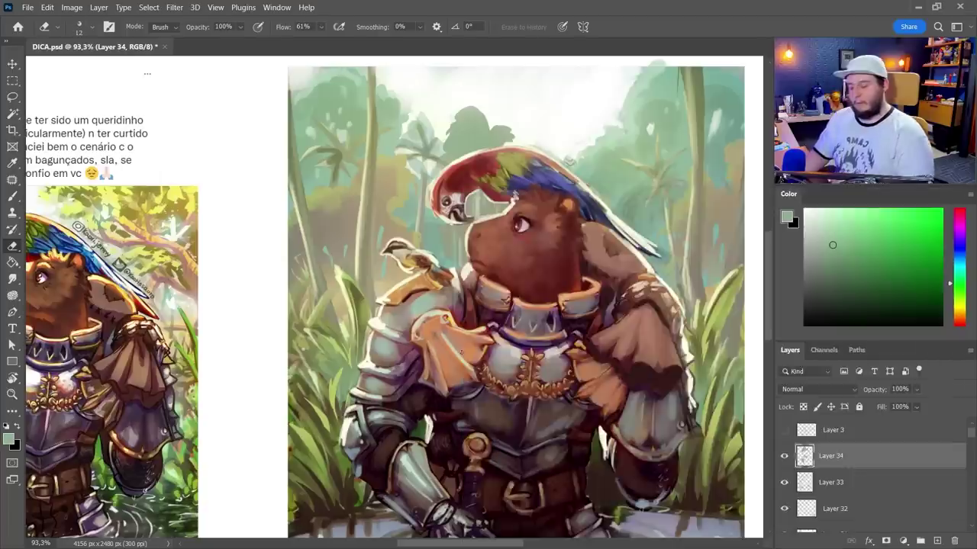
Step: Add a new layer, lasso a cluster of palm fronds rising behind the parrot, and fill it with the grey-green foreground colour
mouse_move(627, 413)
left_mouse_down()
mouse_move(578, 379)
mouse_move(574, 356)
mouse_move(564, 392)
left_mouse_up()
key("z")
left_click(563, 352, "alt")
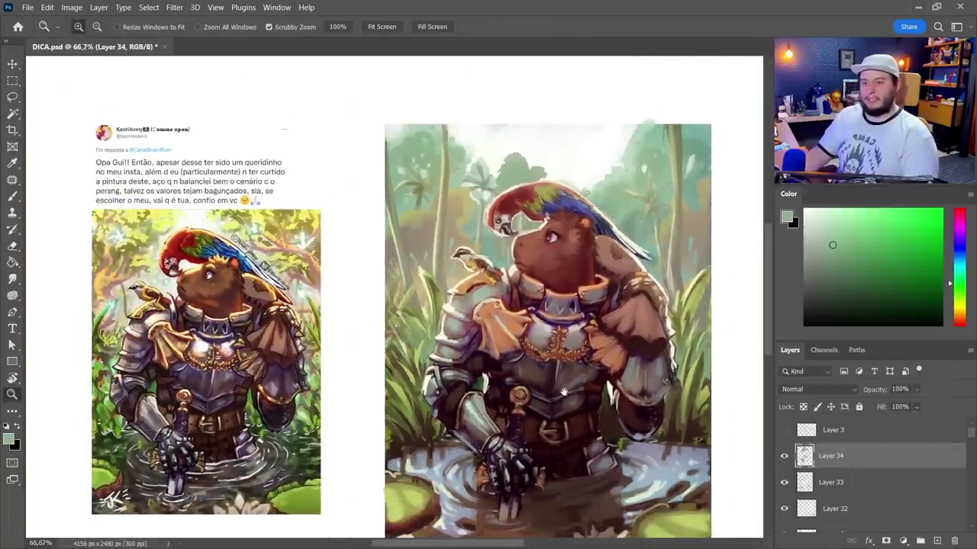
left_click_drag(569, 350, 524, 364)
key("l")
left_click(937, 540)
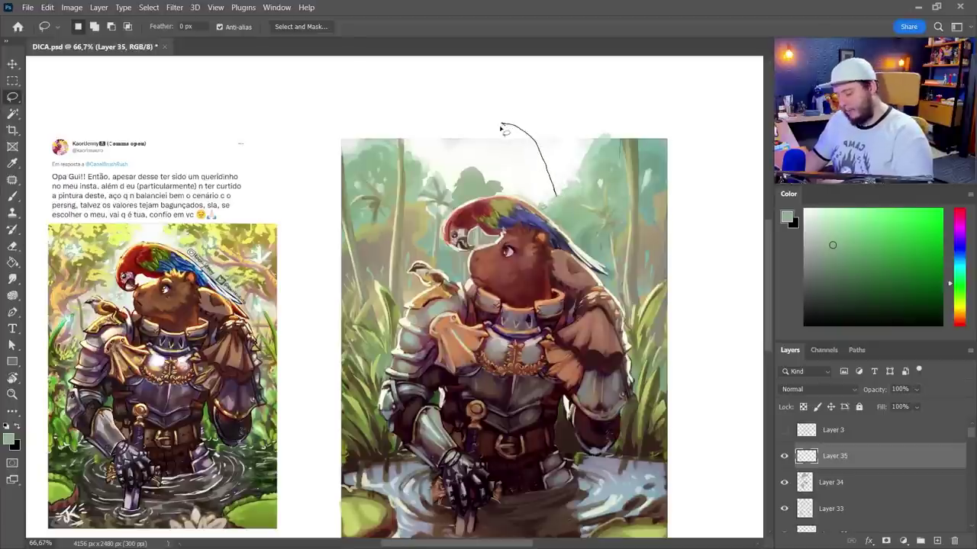
left_click_drag(504, 130, 557, 233)
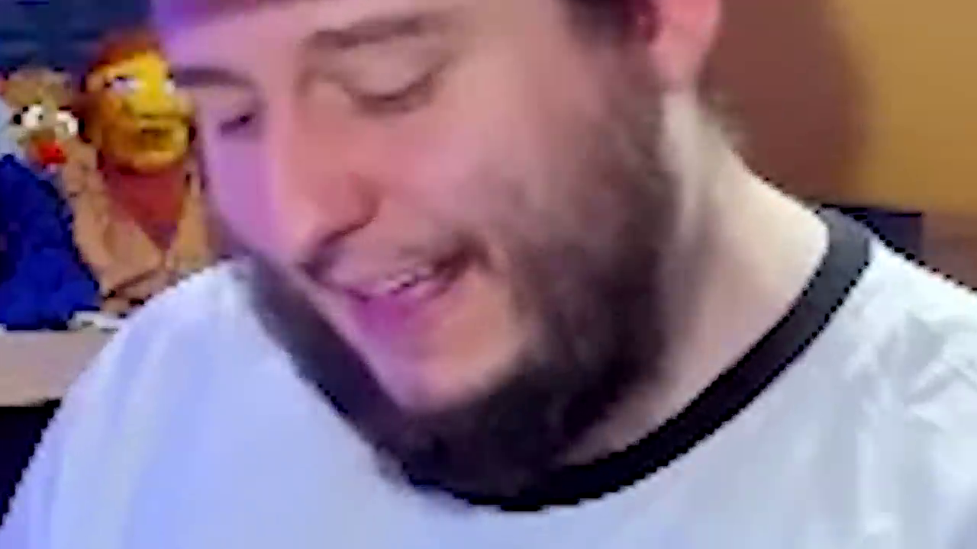
key("g")
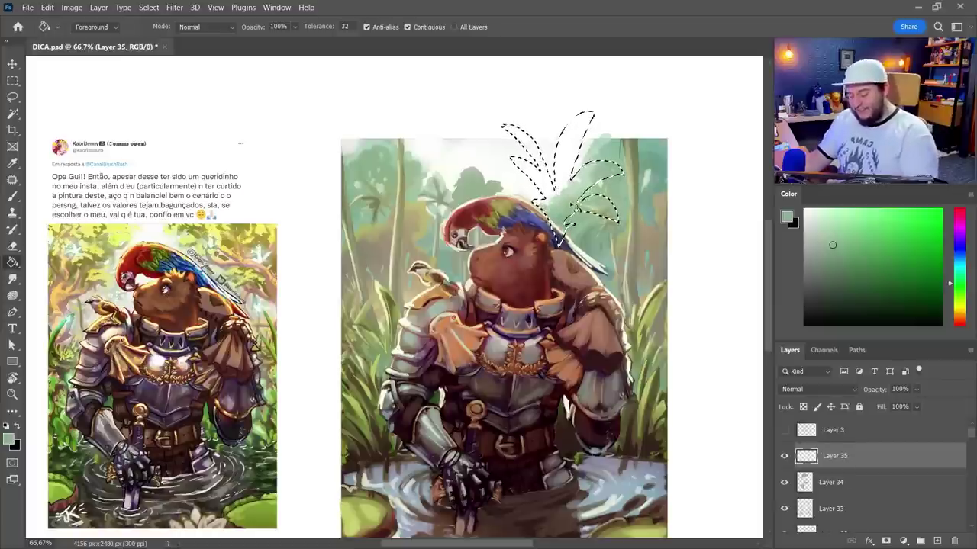
key("alt+BackSpace")
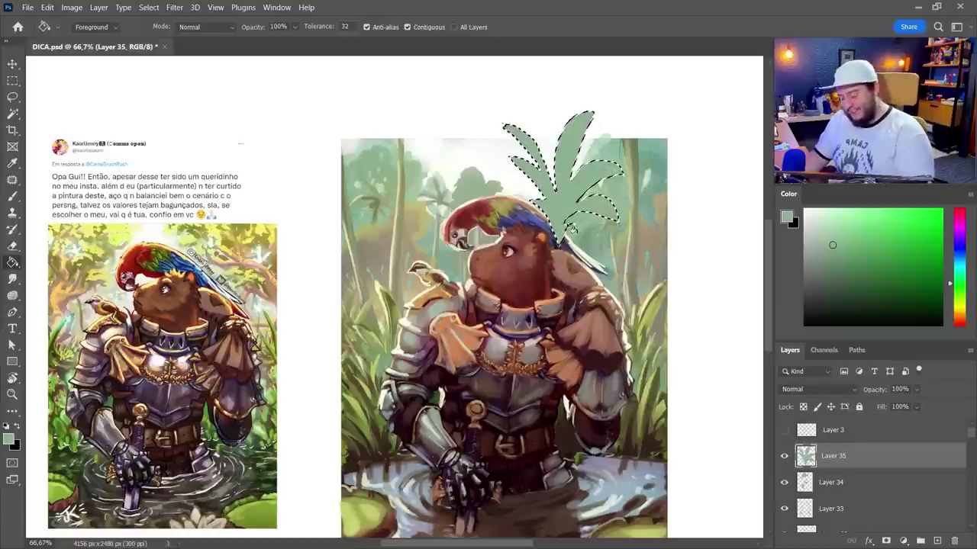
Step: Clear the palm frond selection and move Layer 35 down the stack until it sits beneath Layer 33
left_click_drag(845, 464, 839, 492)
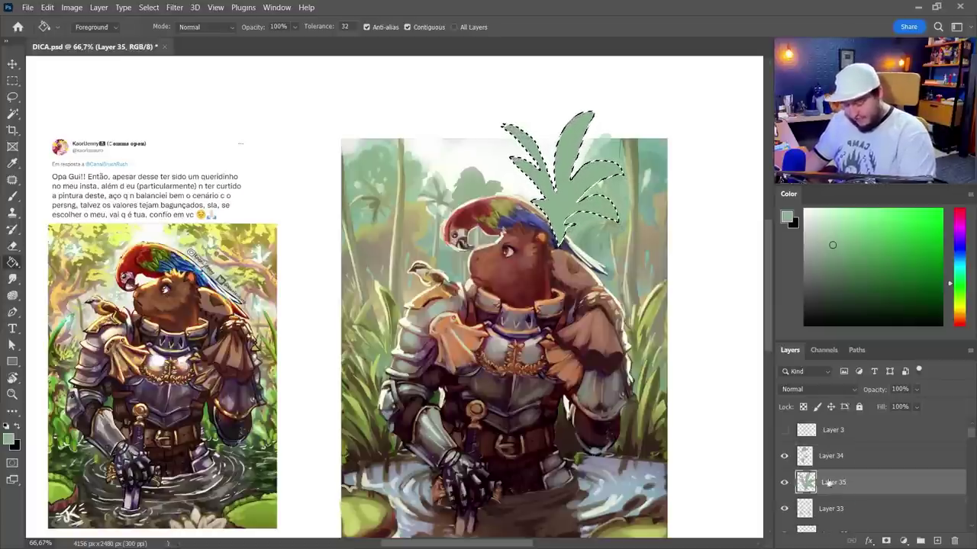
key("ctrl+d")
key("z")
left_click(547, 220)
left_click(547, 220)
key("e")
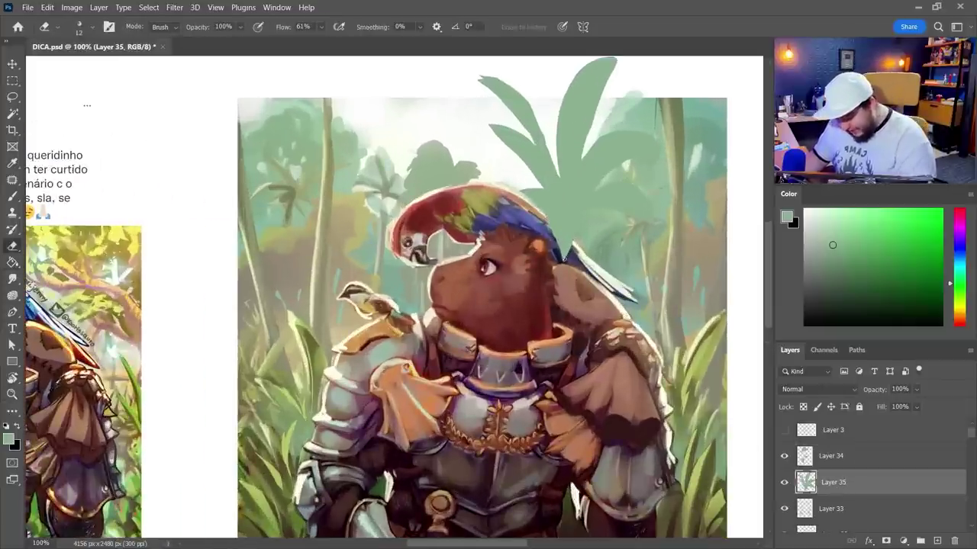
key("z")
left_click(594, 298, "alt")
left_click_drag(834, 484, 833, 517)
scroll(839, 490, "down", 2)
scroll(848, 459, "up", 4)
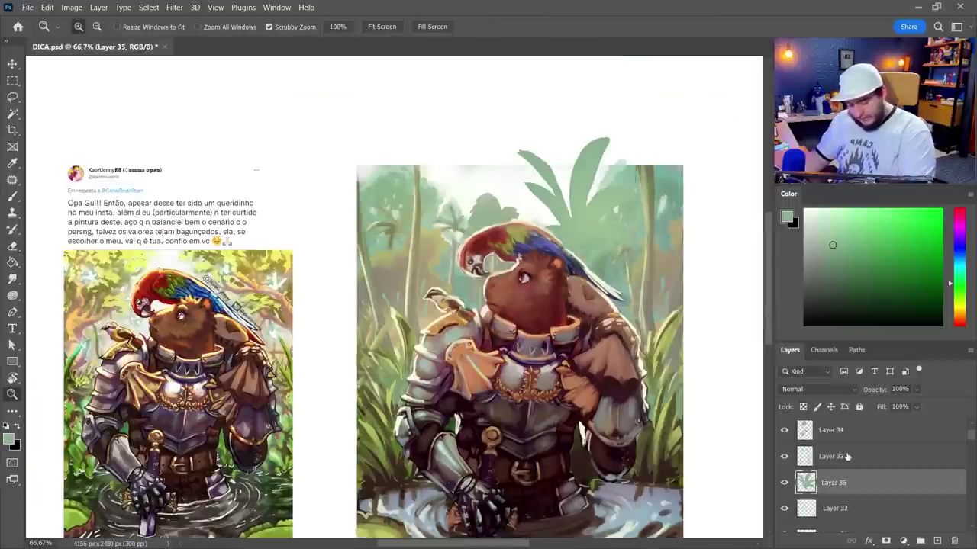
Step: Select the painting layers from Layer 33 downward and reorganise the stack, with Layer 35 above Layer 34 inside Group 2
left_click(848, 458)
scroll(838, 486, "down", 4)
scroll(838, 487, "down", 2)
left_click(835, 491, "shift")
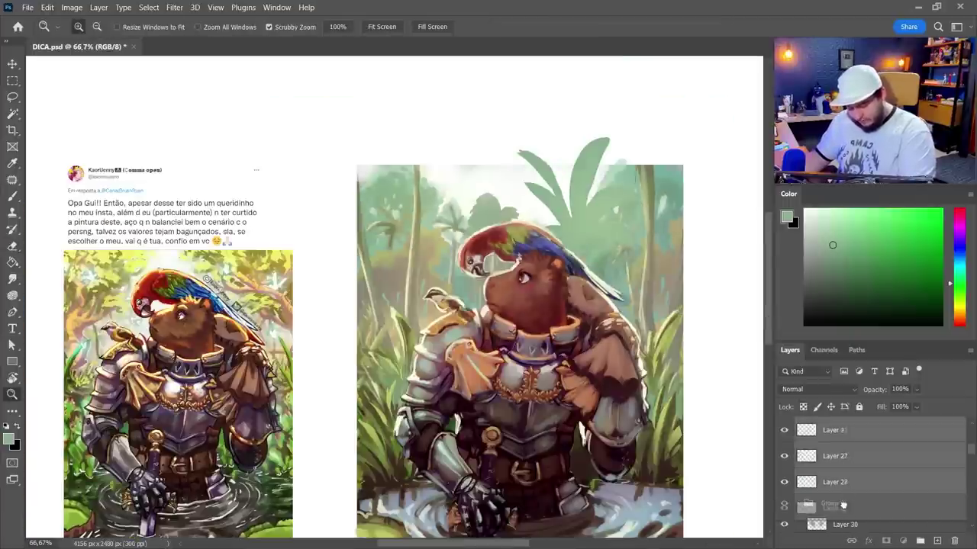
scroll(841, 503, "up", 6)
left_click_drag(839, 523, 847, 462)
Step: Paint yellow-green highlights on the palm fronds behind the parrot, using the Splerdge brush at 31 px on Layer 35
left_click_drag(574, 306, 541, 287)
left_click(564, 272, "alt")
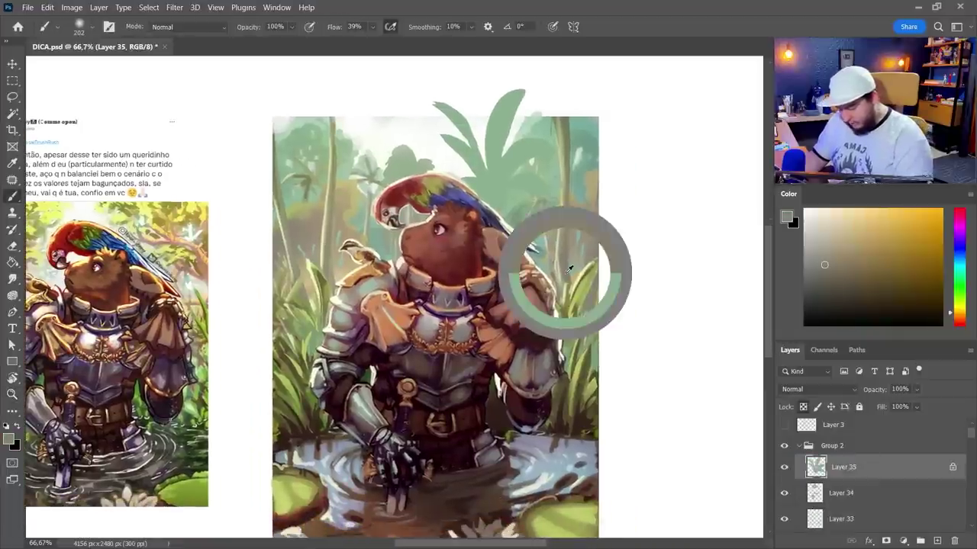
right_click(568, 278)
left_click(687, 495)
left_click(496, 180)
left_click_drag(496, 180, 480, 192)
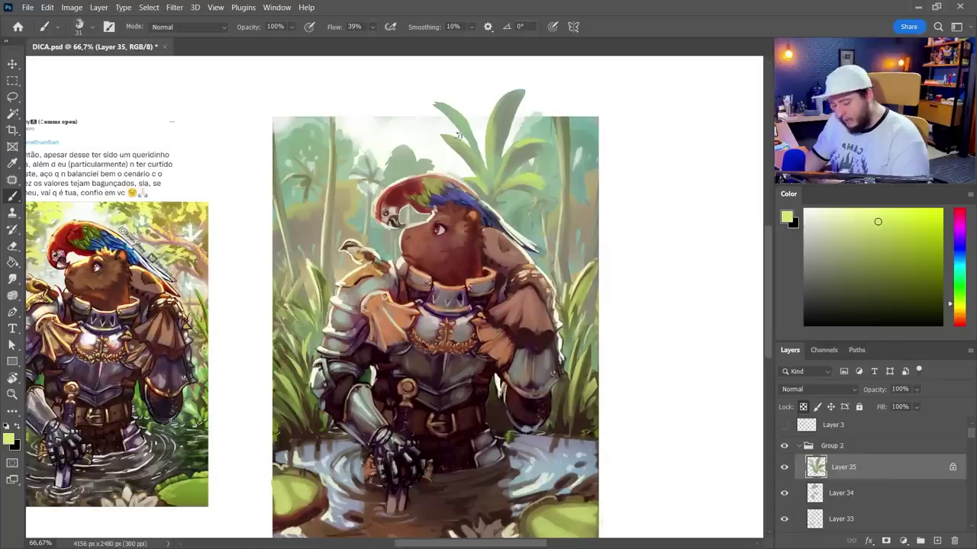
right_click(483, 164)
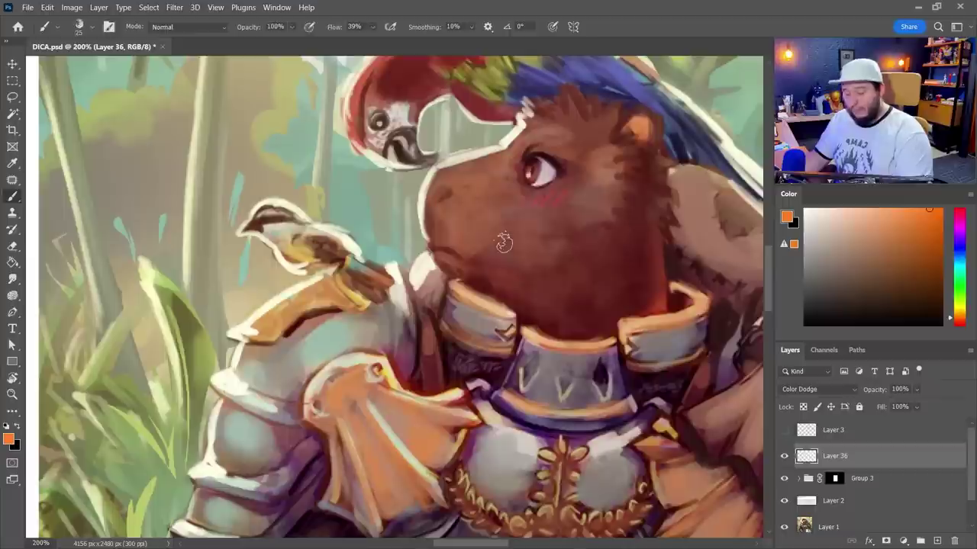
Step: Paint a reddish-orange glow along the capybara's face edge on the Color Dodge layer, using the Splerdge brush at 14 px
key("z")
left_click(504, 242, "alt")
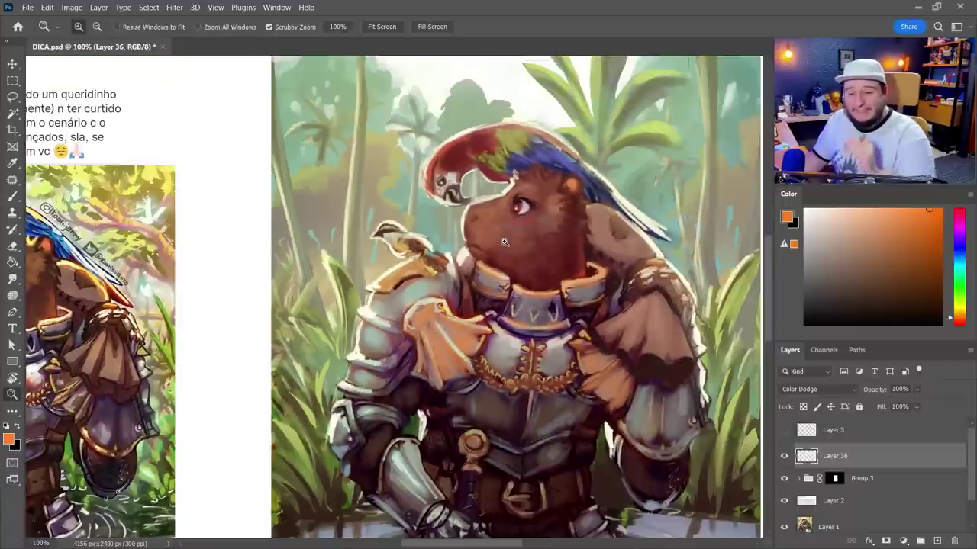
left_click_drag(505, 242, 505, 269)
key("b")
right_click(505, 260)
left_click_drag(556, 219, 551, 220)
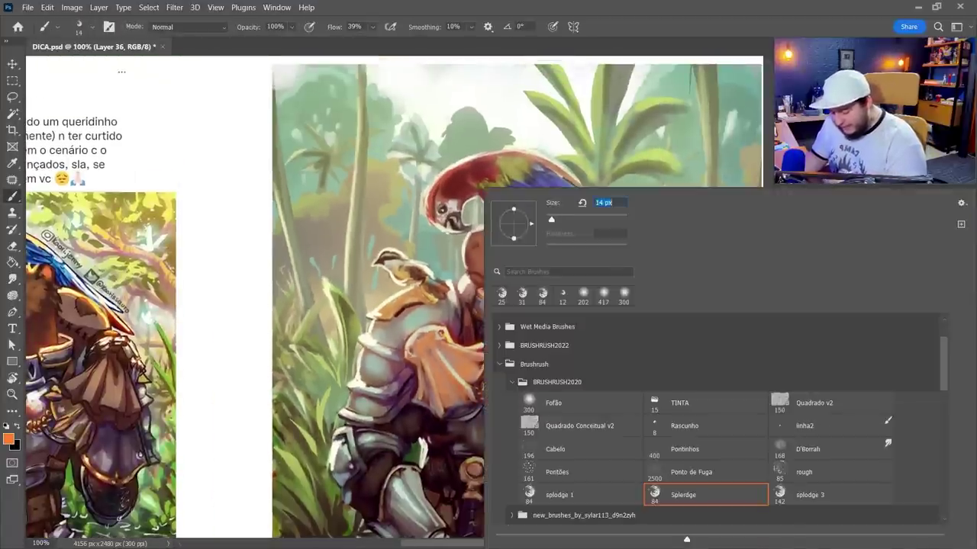
left_click(466, 249)
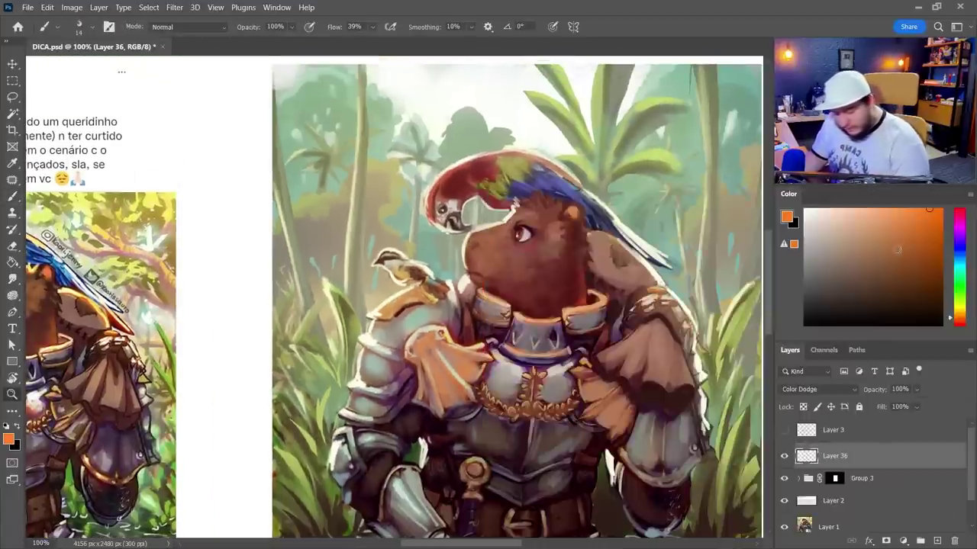
key("z")
left_click_drag(475, 237, 481, 238)
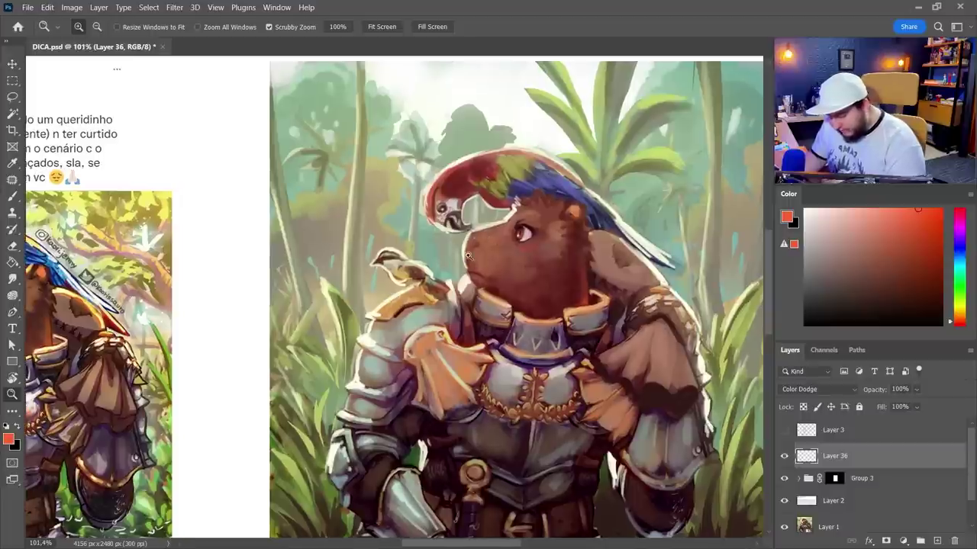
key("b")
left_click_drag(514, 209, 509, 221)
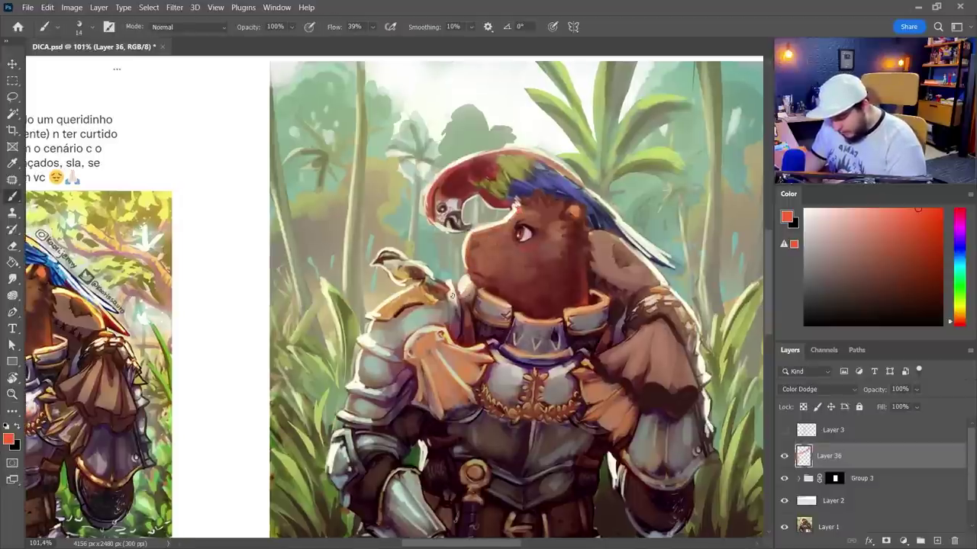
Step: Extend the reddish-orange glow along the shoulder and arm armour edges and the outline of the parrot's head and back
mouse_move(451, 296)
left_mouse_down()
mouse_move(456, 311)
mouse_move(373, 319)
mouse_move(367, 389)
left_mouse_up()
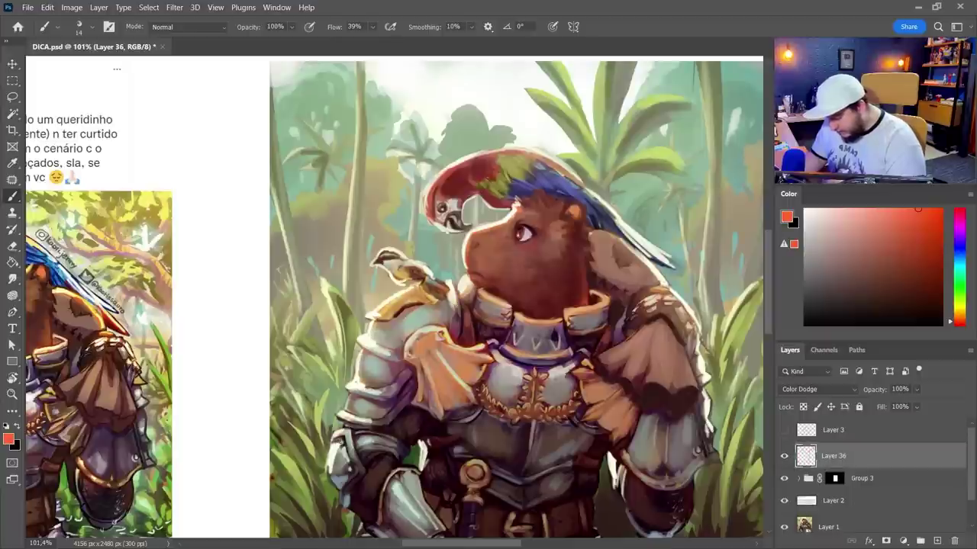
left_click_drag(338, 440, 331, 475)
left_click_drag(451, 199, 449, 229)
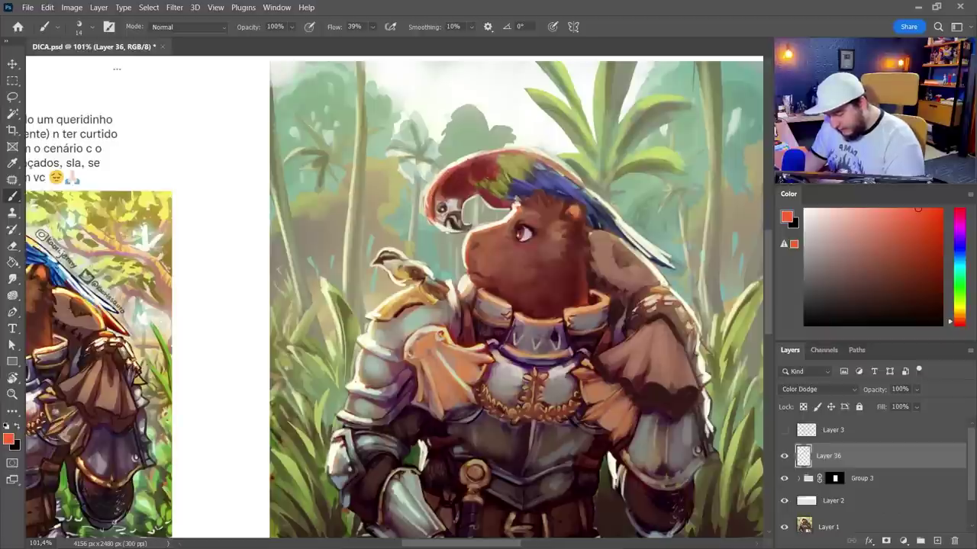
mouse_move(456, 168)
left_mouse_down()
mouse_move(586, 184)
mouse_move(611, 215)
left_mouse_up()
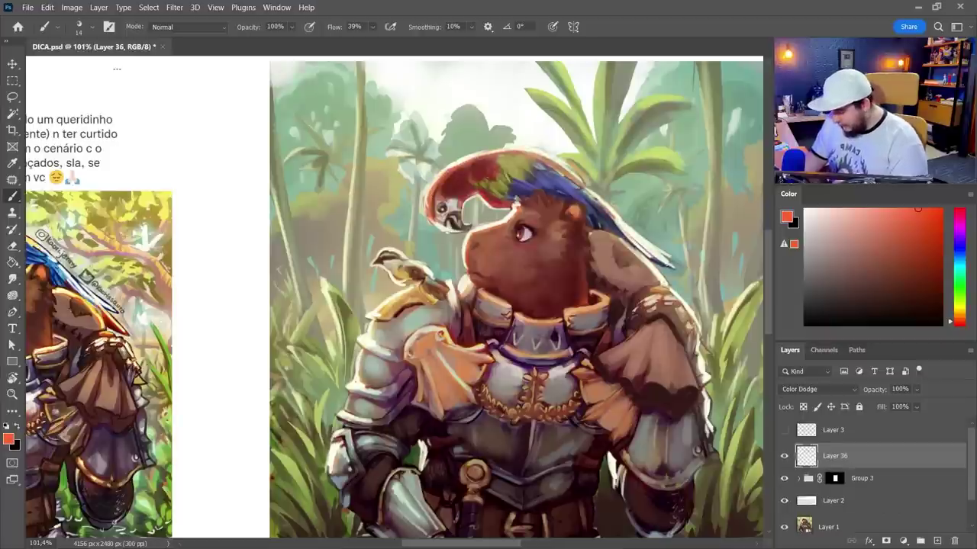
left_click_drag(653, 254, 637, 185)
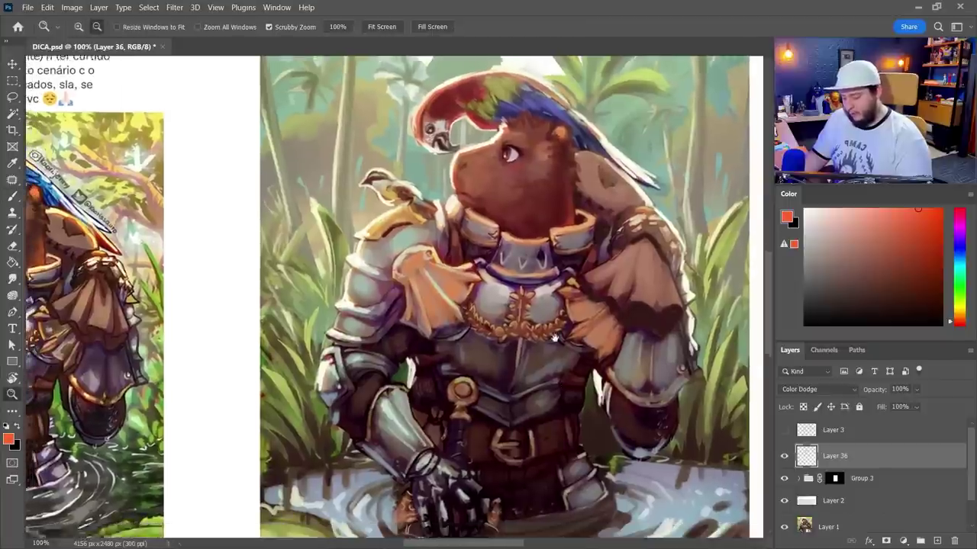
Step: Enlarge the Splerdge brush to 34 px and dab the Color Dodge glow beside the gauntlet at the water
left_click(476, 204, "alt")
right_click(556, 241)
left_click(389, 432)
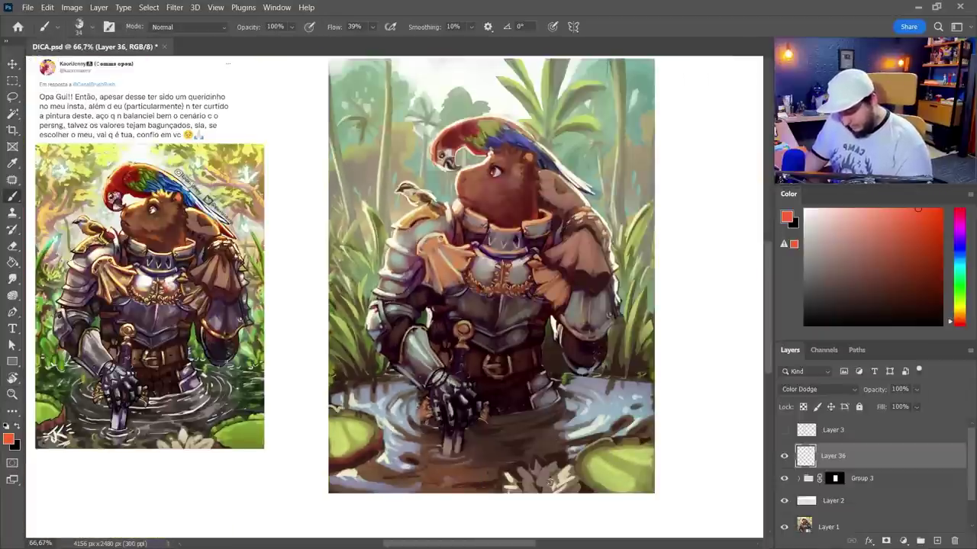
right_click(551, 482)
left_click(665, 494)
left_click(391, 429)
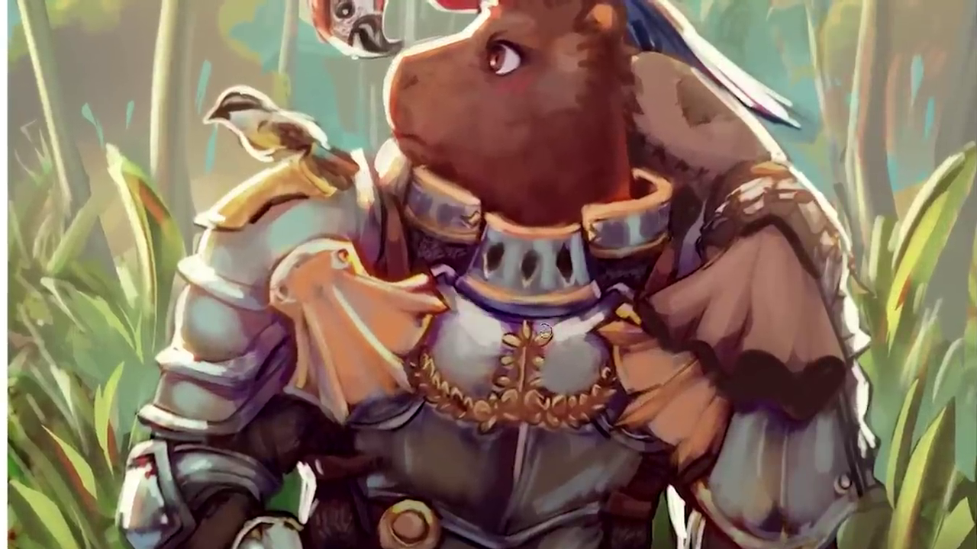
Step: Tint the orange cloth pieces on both sides of the breastplate a warmer yellow
left_click_drag(671, 389, 706, 429)
left_click_drag(336, 328, 344, 370)
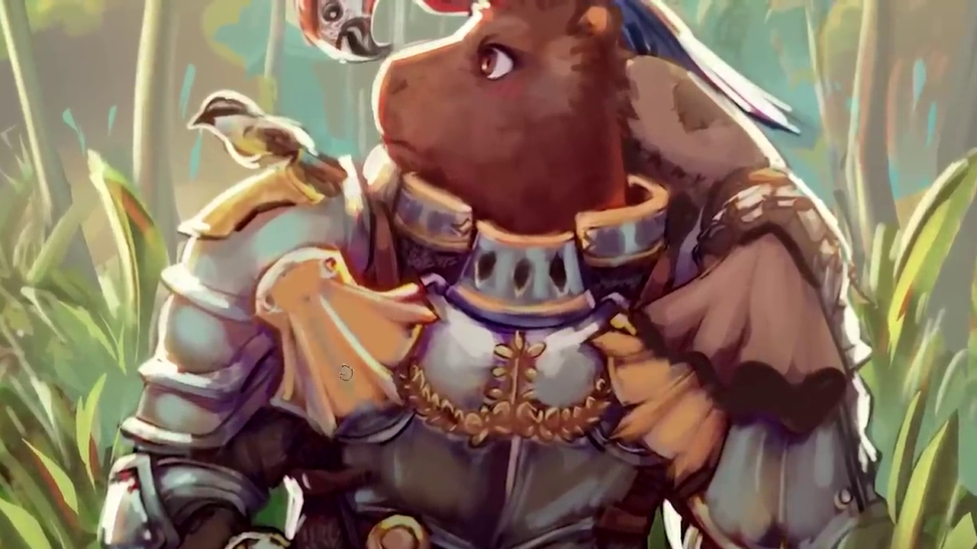
key("r")
left_click_drag(683, 240, 705, 484)
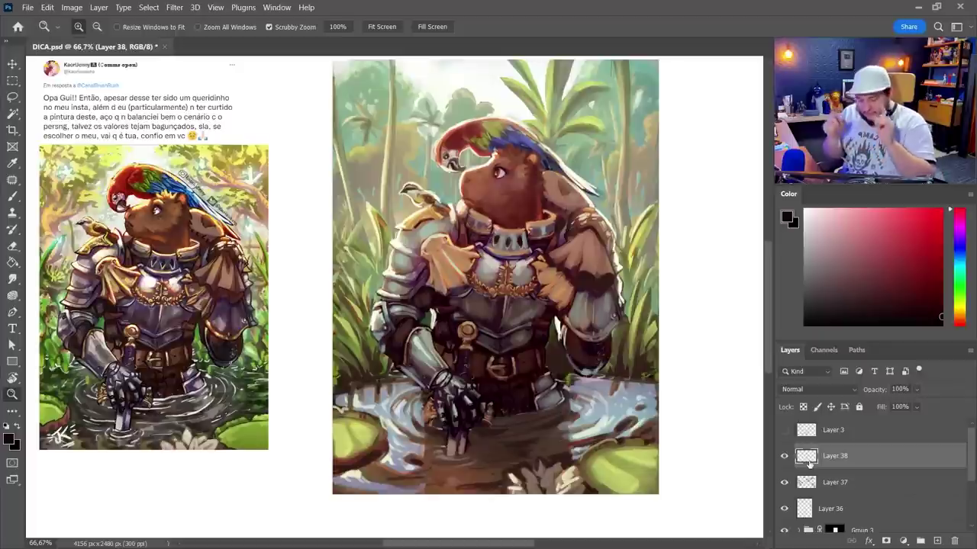
Step: Glaze a sampled grey-brown haze over the dark arm, waist, belt and gauntlet on Layer 38, using the Fofão brush at 158 px
key("b")
right_click(458, 329)
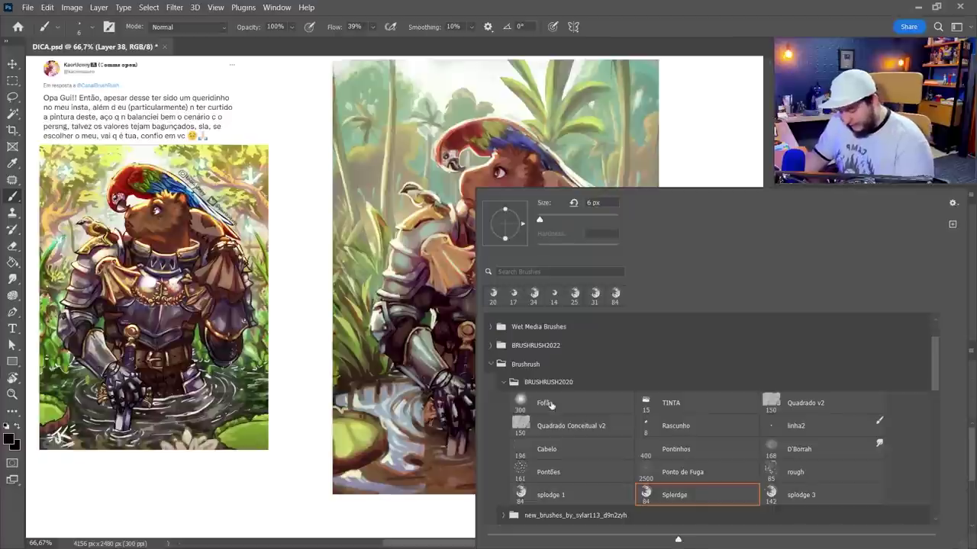
left_click(418, 348, "alt")
left_click(463, 382, "ctrl")
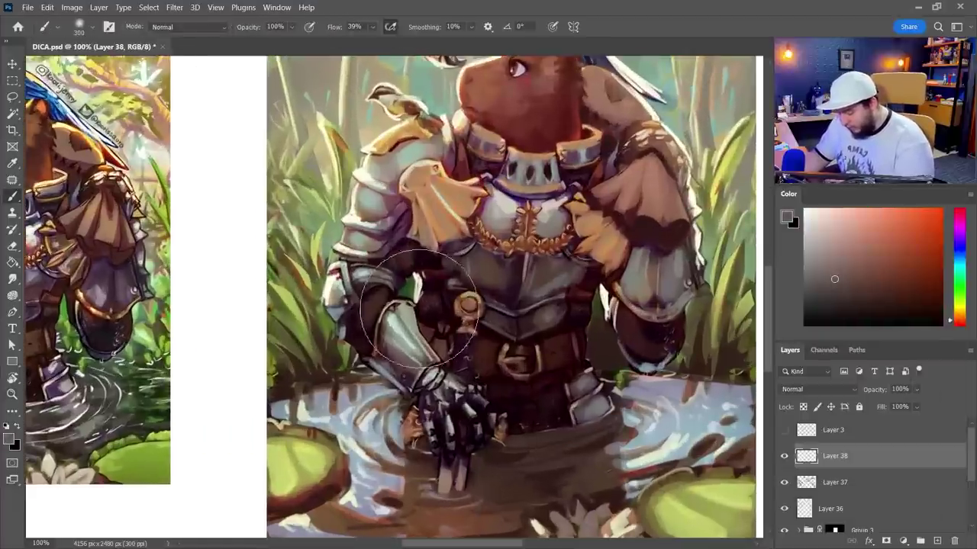
key("ctrl+z")
right_click(467, 329)
left_click_drag(593, 221, 583, 221)
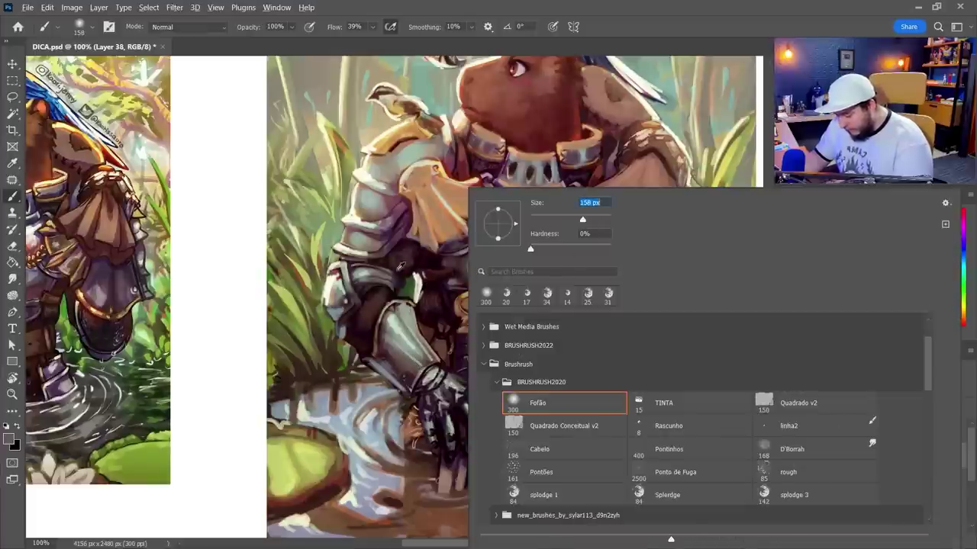
left_click(397, 263, "alt")
mouse_move(389, 269)
left_mouse_down()
mouse_move(373, 331)
mouse_move(445, 349)
mouse_move(380, 283)
left_mouse_up()
left_click(408, 364, "alt")
mouse_move(440, 295)
left_mouse_down()
mouse_move(446, 341)
mouse_move(494, 361)
mouse_move(490, 383)
left_mouse_up()
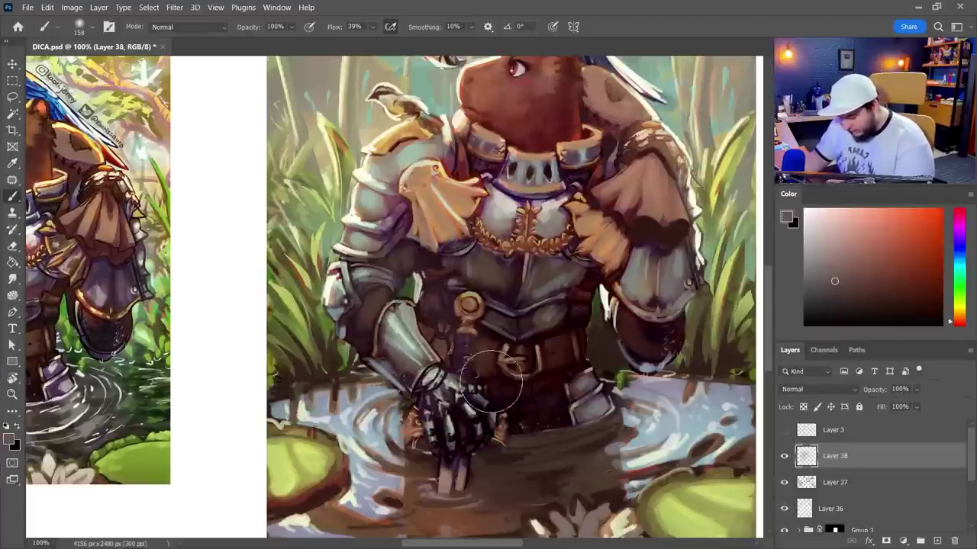
mouse_move(506, 346)
left_mouse_down()
mouse_move(568, 362)
mouse_move(527, 341)
mouse_move(581, 275)
mouse_move(572, 303)
mouse_move(631, 318)
mouse_move(663, 352)
mouse_move(646, 353)
mouse_move(609, 233)
mouse_move(639, 224)
mouse_move(550, 299)
mouse_move(490, 276)
mouse_move(554, 269)
mouse_move(450, 292)
mouse_move(451, 334)
mouse_move(389, 297)
mouse_move(357, 320)
mouse_move(414, 401)
mouse_move(503, 412)
mouse_move(540, 386)
mouse_move(579, 395)
mouse_move(453, 438)
mouse_move(466, 448)
mouse_move(430, 501)
mouse_move(450, 426)
mouse_move(445, 475)
mouse_move(562, 427)
mouse_move(573, 415)
mouse_move(548, 418)
mouse_move(625, 344)
mouse_move(638, 412)
left_mouse_up()
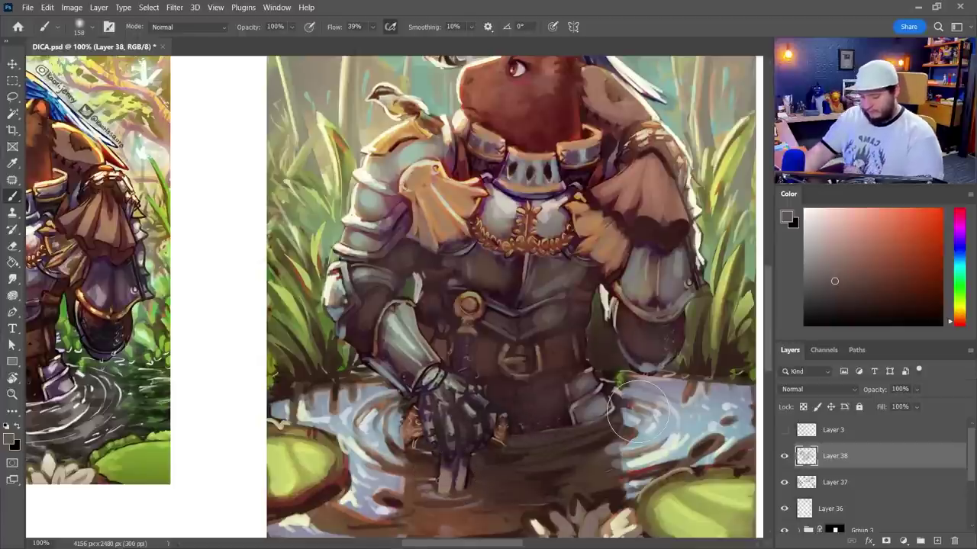
Step: Compare the whole painting with and without the haze on Layer 38
key("z")
left_click_drag(564, 367, 496, 370)
left_click(785, 457)
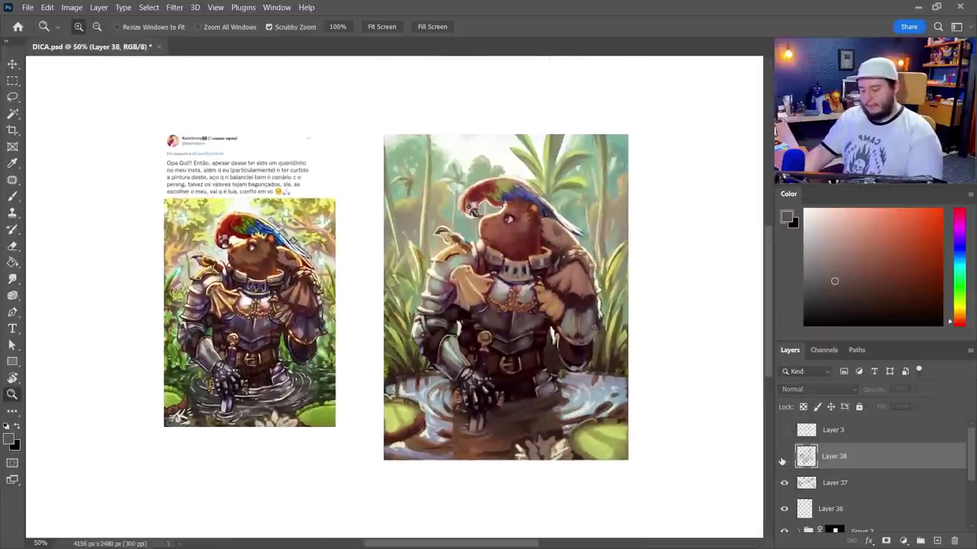
left_click(785, 457)
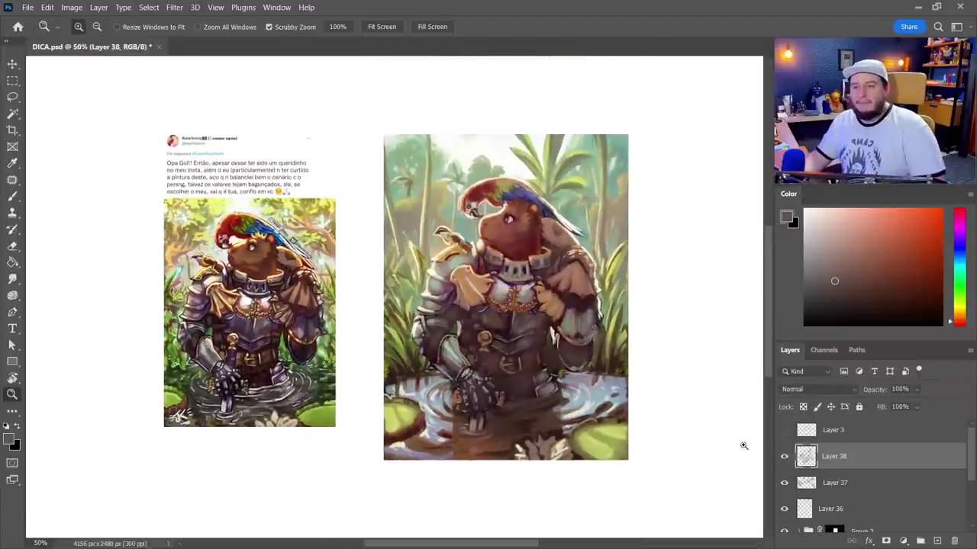
Step: Erase some of the haze on Layer 38 around the gap between the bent arm and torso
key("ctrl+plus")
key("e")
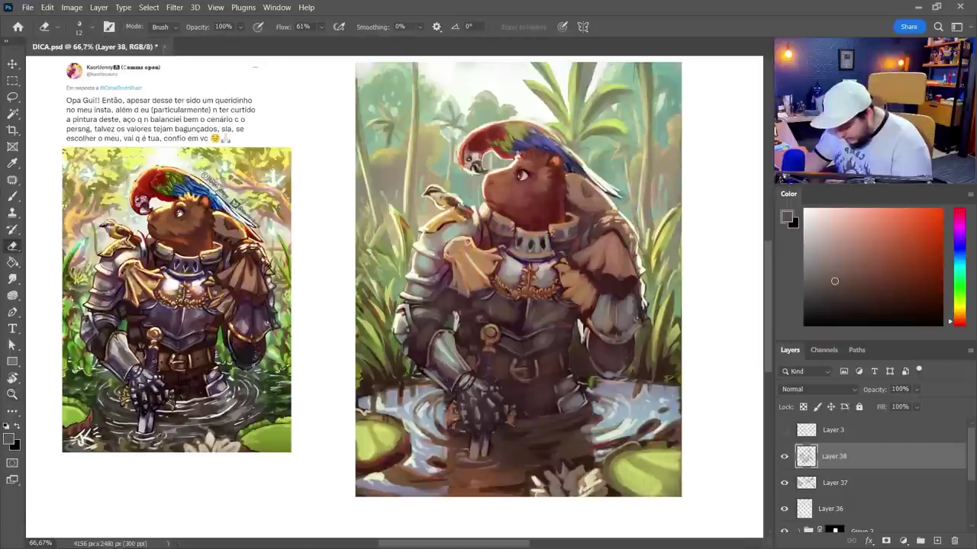
mouse_move(457, 316)
left_mouse_down()
mouse_move(442, 314)
mouse_move(437, 327)
left_mouse_up()
Step: Add a new layer and softly brush a sampled armour colour down the shoulder, arm and forearm with the 158 px Fofão brush
left_click(937, 541)
key("b")
right_click(563, 286)
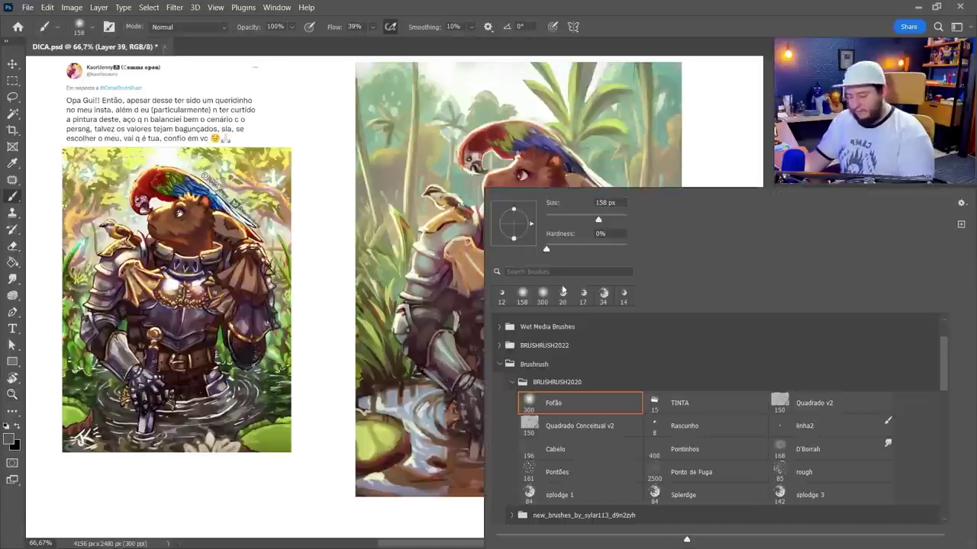
left_click(453, 231, "alt")
left_click_drag(432, 269, 429, 305)
left_click_drag(435, 265, 447, 364)
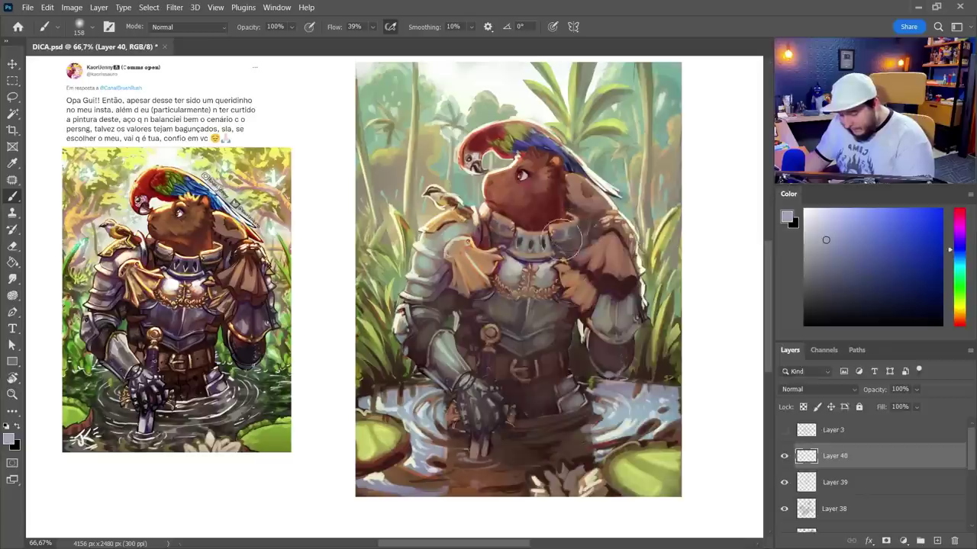
Step: Switch to the Splerdge brush at a smaller size and choose near-black as the painting colour
right_click(662, 498)
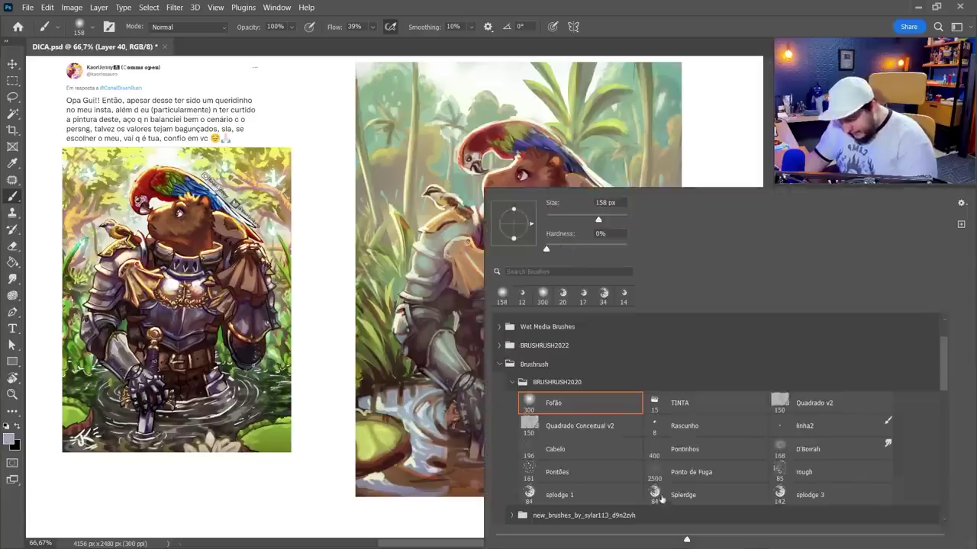
left_click(661, 498)
left_click_drag(577, 219, 558, 219)
left_click(533, 162)
left_click(939, 319)
Step: Paint near-black accents in the gap between the shoulder armour and neck collar, using the Splerdge brush at 9 px
key("z")
left_click(534, 246)
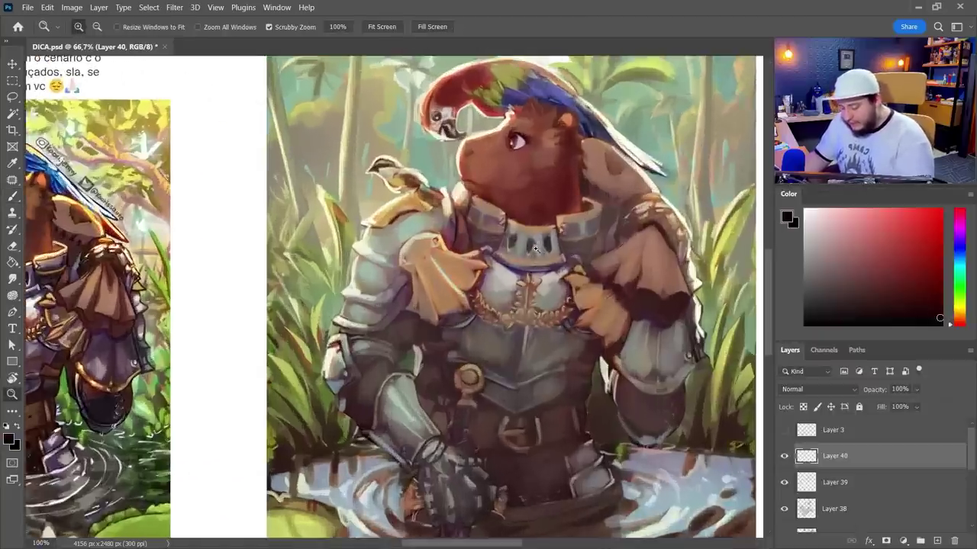
left_click(535, 248)
key("b")
right_click(466, 139)
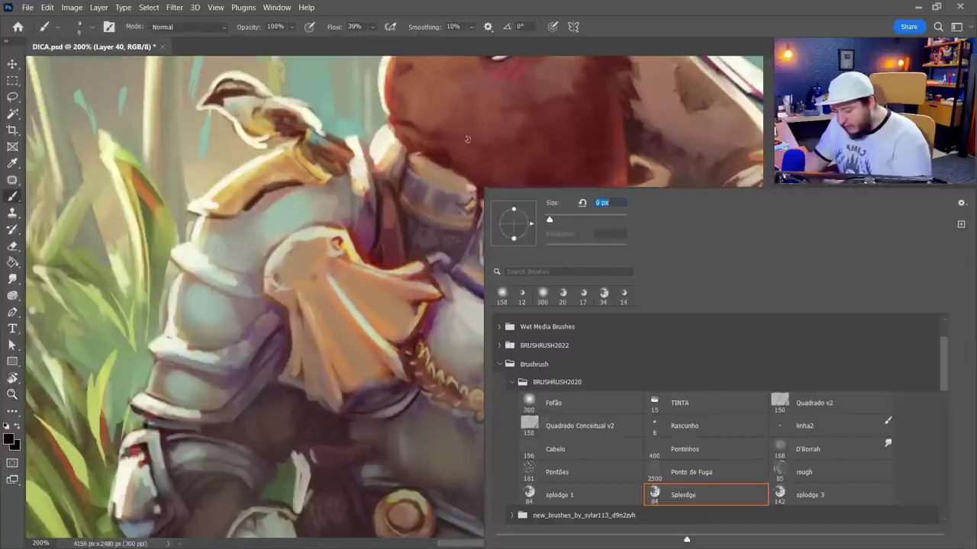
left_click(372, 27)
left_click(421, 44)
left_click(385, 238)
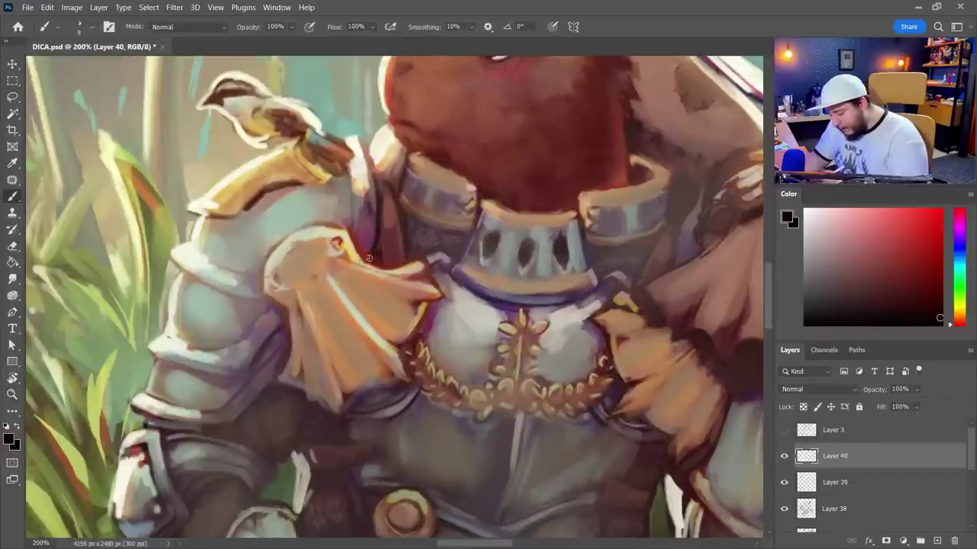
left_click_drag(381, 240, 376, 262)
left_click_drag(381, 221, 381, 239)
left_click_drag(400, 202, 403, 236)
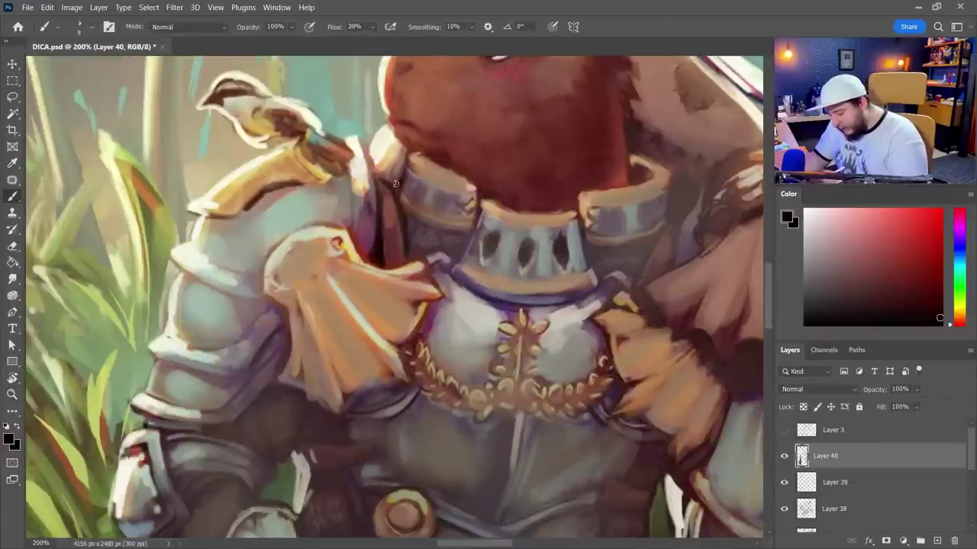
Step: Darken the inner edges of the neck collar and the recess between the collar and the brown cape on Layer 40
left_click_drag(396, 184, 400, 195)
left_click_drag(425, 156, 440, 160)
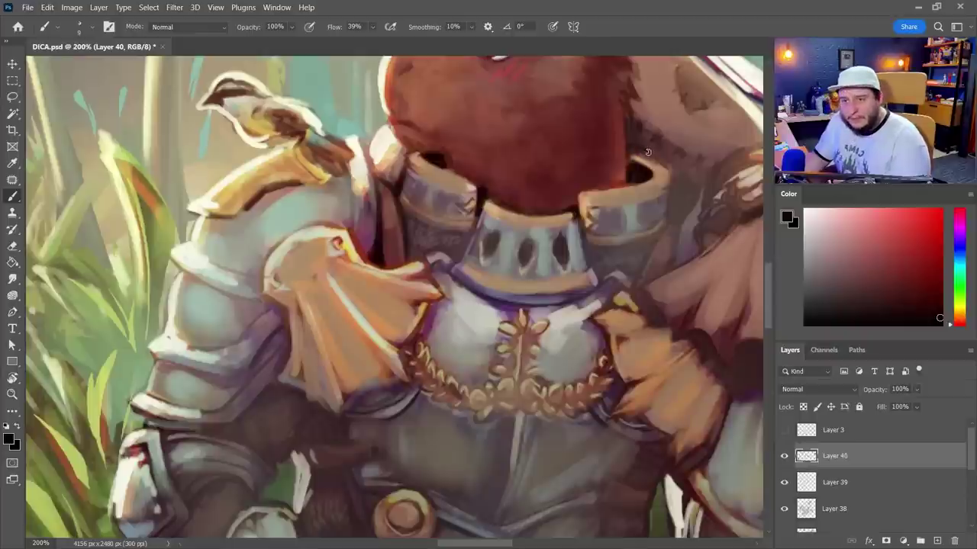
left_click_drag(687, 263, 679, 202)
key("z")
left_click(576, 374, "alt")
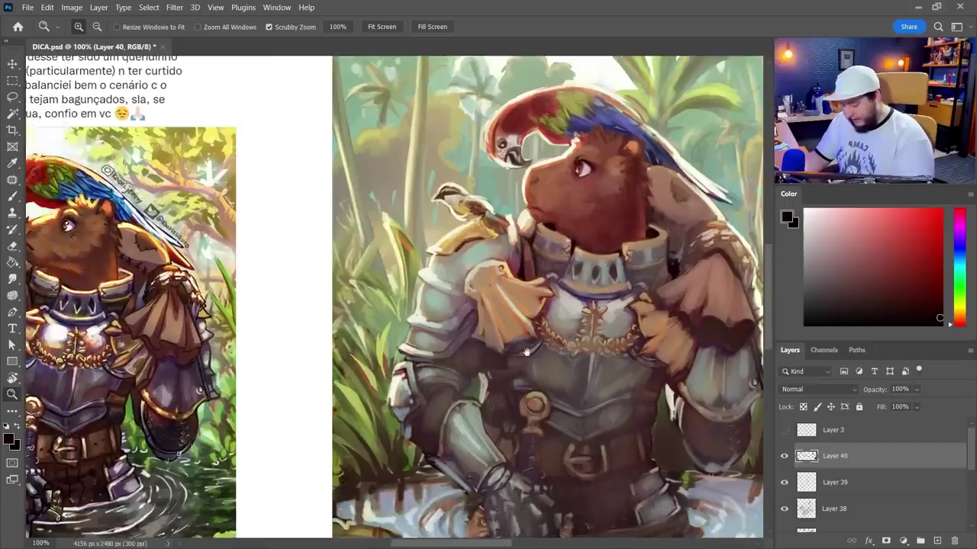
Step: Paint near-black contact shadows beneath the overlapping shoulder and upper-arm plates on Layer 40
scroll(395, 291, "up", 4)
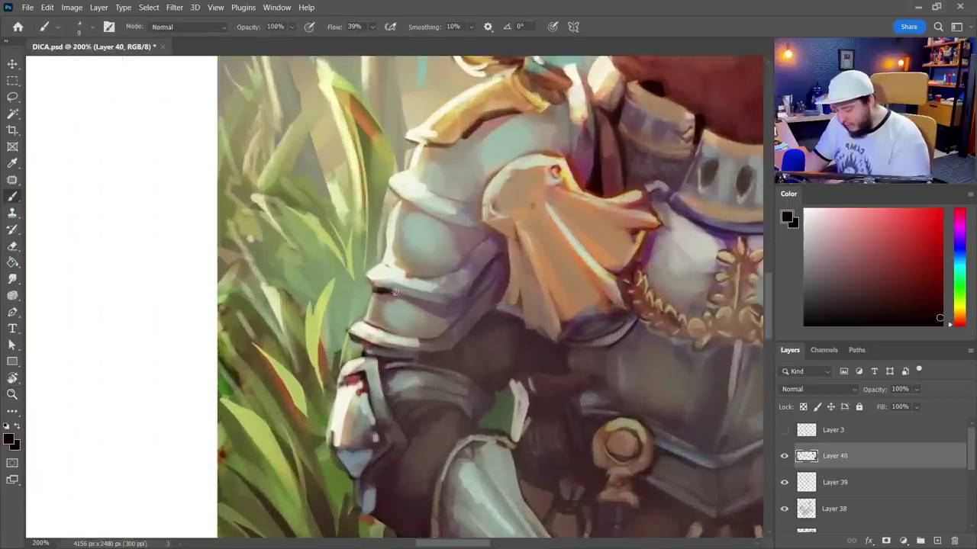
mouse_move(394, 291)
left_mouse_down()
mouse_move(439, 315)
mouse_move(500, 254)
left_mouse_up()
left_click_drag(438, 308, 430, 303)
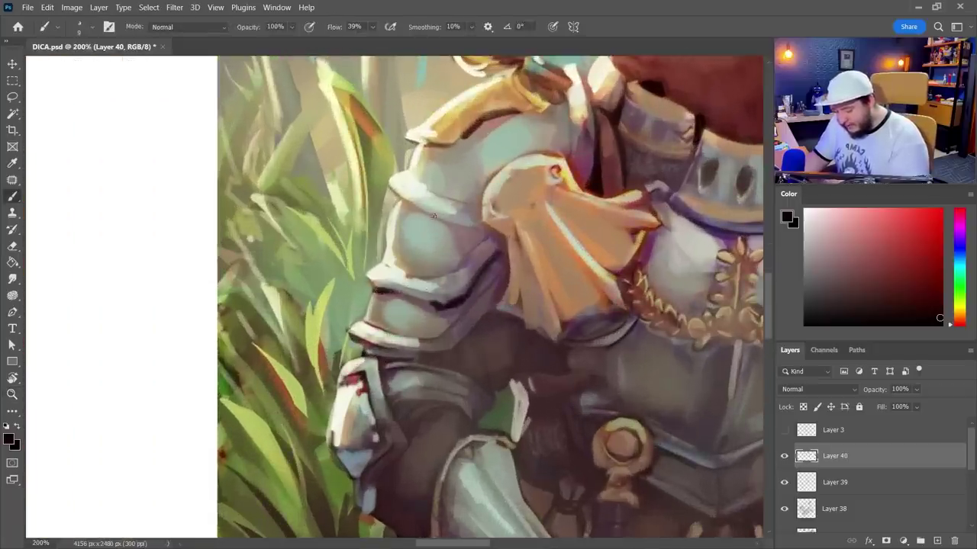
left_click_drag(473, 232, 509, 234)
mouse_move(410, 353)
left_mouse_down()
mouse_move(461, 347)
mouse_move(508, 308)
mouse_move(496, 309)
left_mouse_up()
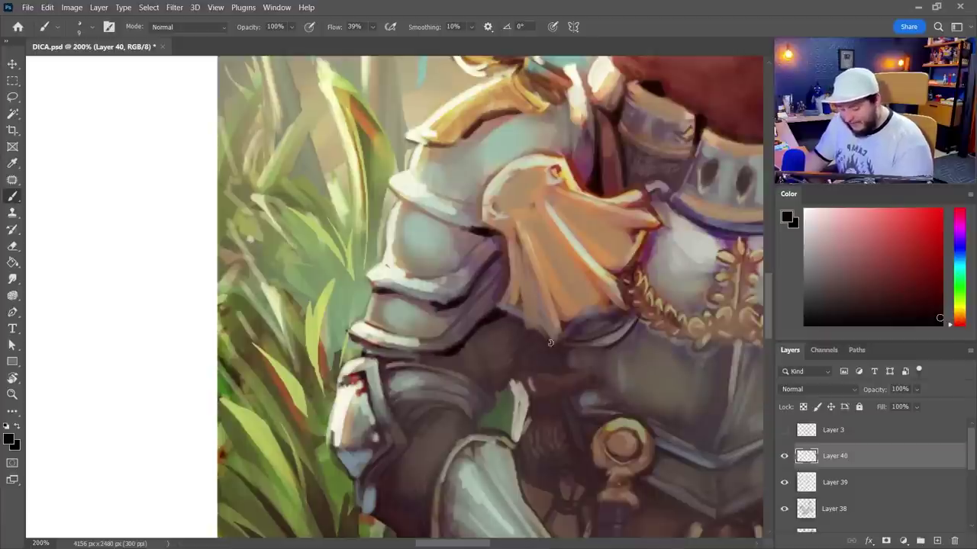